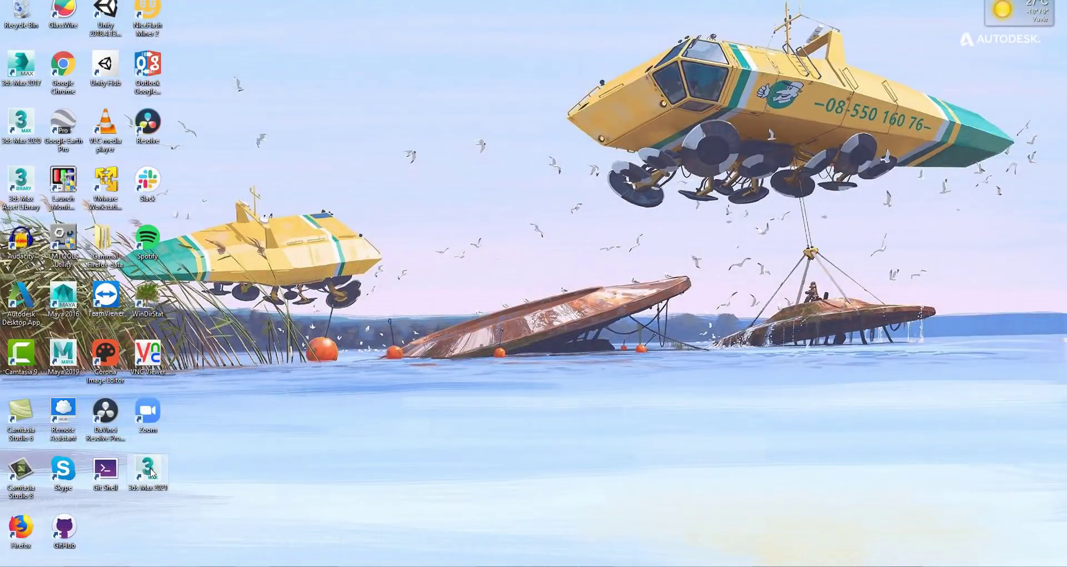
- Launch 3ds Max 2021 from its desktop icon and wait for the Heads Up notice
{"action": "left_click", "coordinate": [151, 473]}
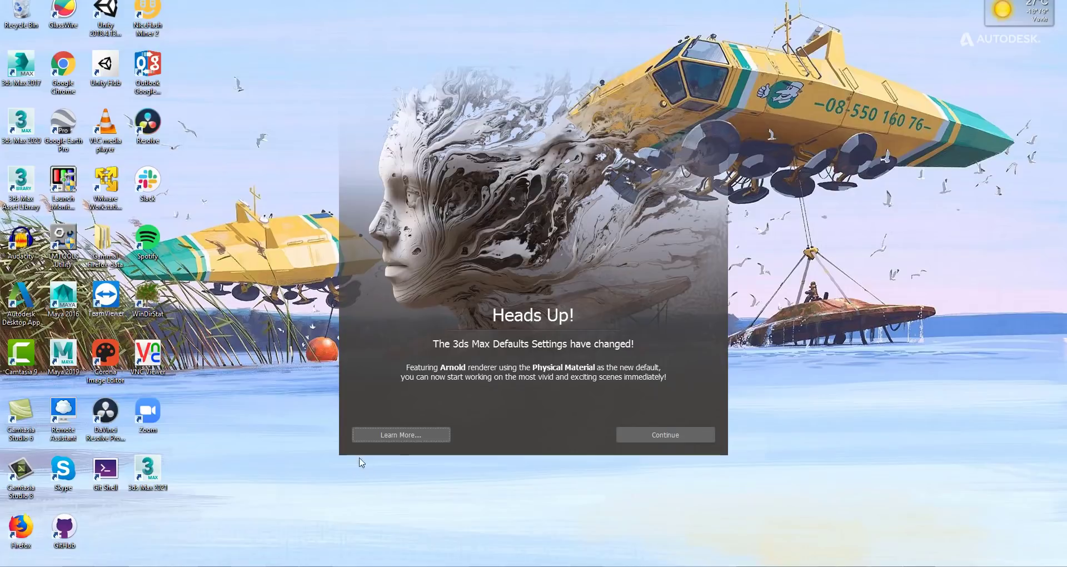
- Drag brick, copper, wood, grey stone and red sample materials onto five shader balls
{"action": "left_click", "coordinate": [659, 436]}
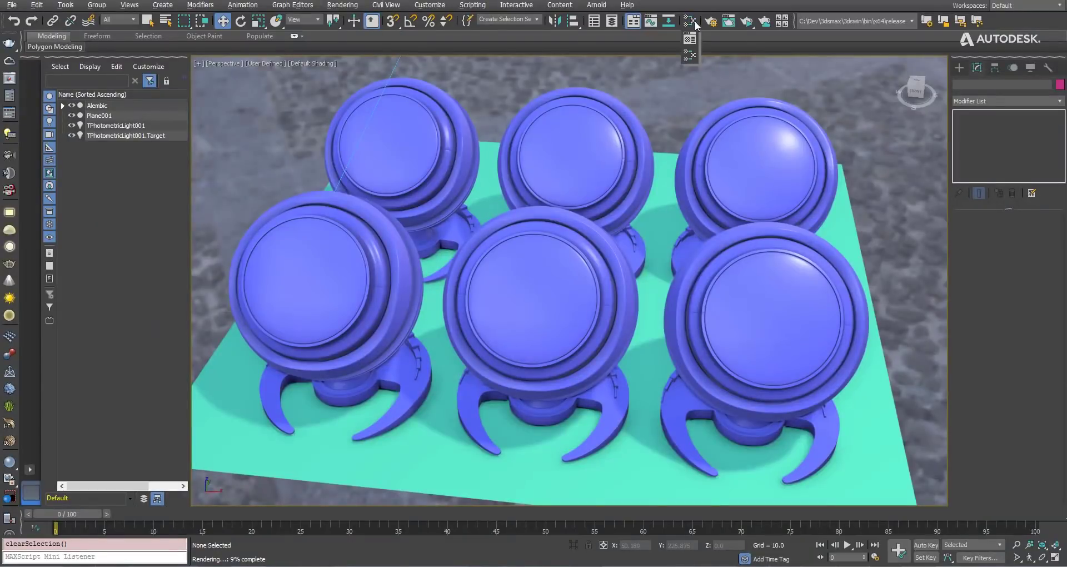
{"action": "left_click_drag", "start_coordinate": [694, 21], "coordinate": [689, 40]}
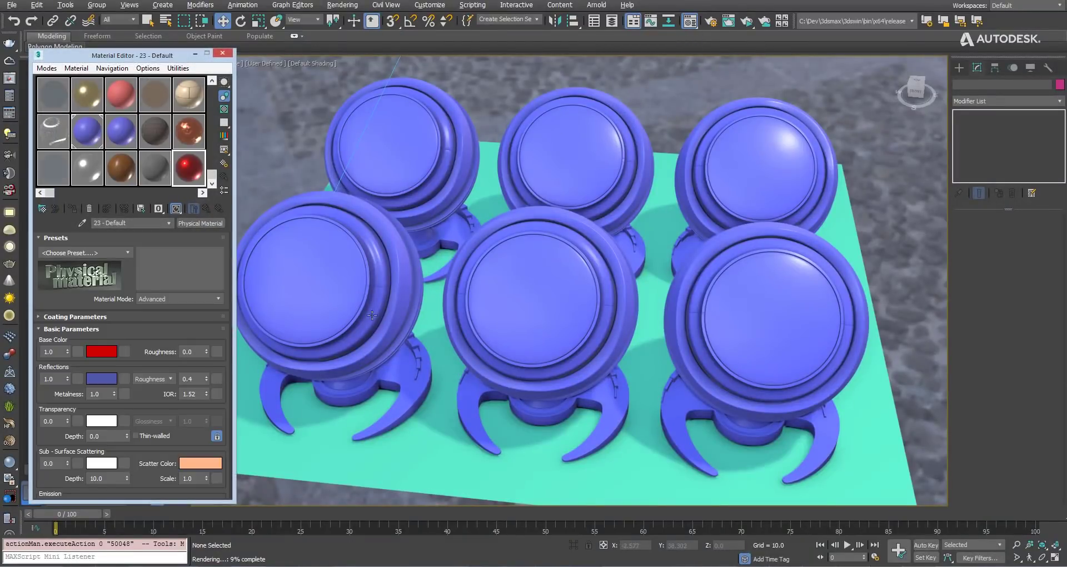
{"action": "mouse_move", "coordinate": [149, 396]}
{"action": "left_mouse_down"}
{"action": "mouse_move", "coordinate": [148, 183]}
{"action": "mouse_move", "coordinate": [150, 408]}
{"action": "left_mouse_up"}
{"action": "left_click_drag", "start_coordinate": [269, 124], "coordinate": [582, 158]}
{"action": "left_click_drag", "start_coordinate": [189, 132], "coordinate": [726, 178]}
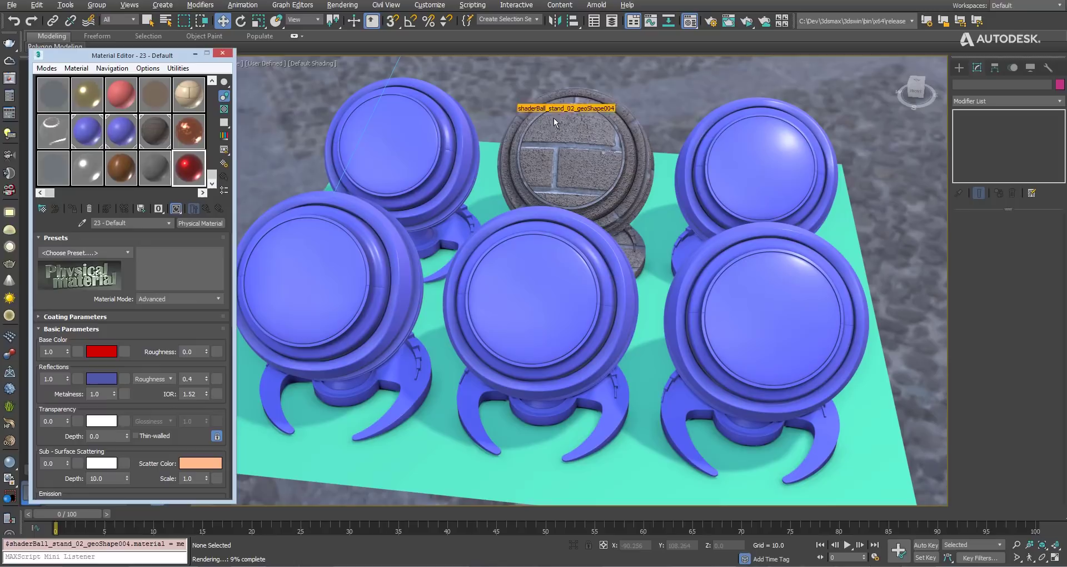
{"action": "left_click_drag", "start_coordinate": [121, 168], "coordinate": [324, 256]}
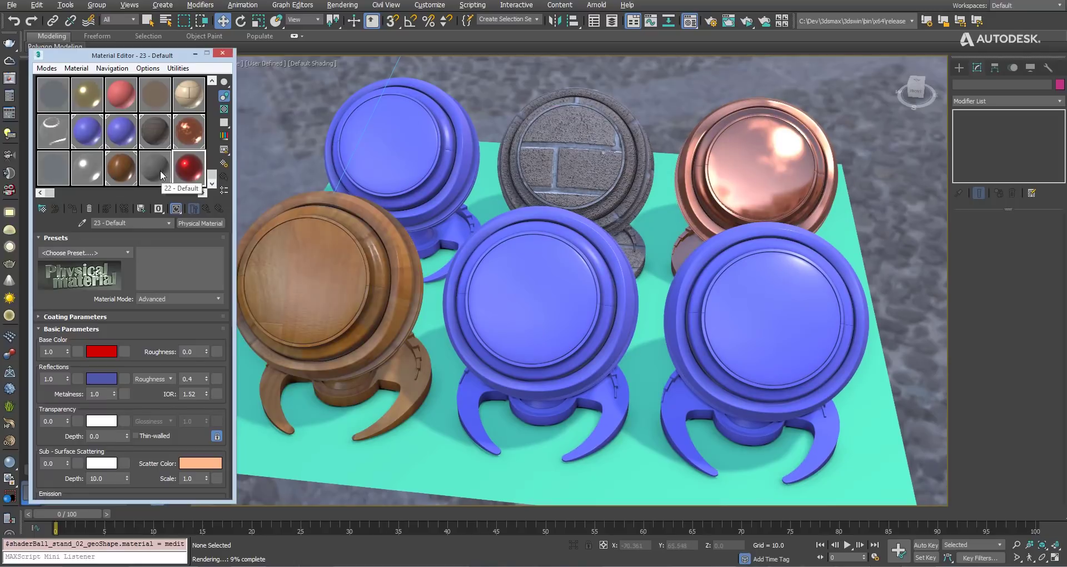
{"action": "left_click_drag", "start_coordinate": [489, 253], "coordinate": [491, 256]}
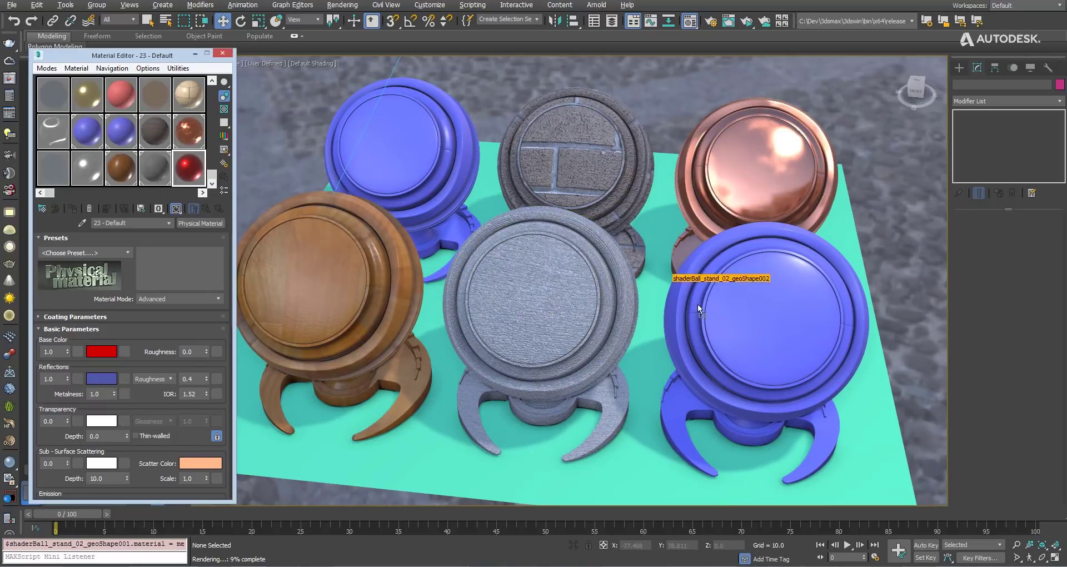
{"action": "left_click_drag", "start_coordinate": [198, 173], "coordinate": [705, 318]}
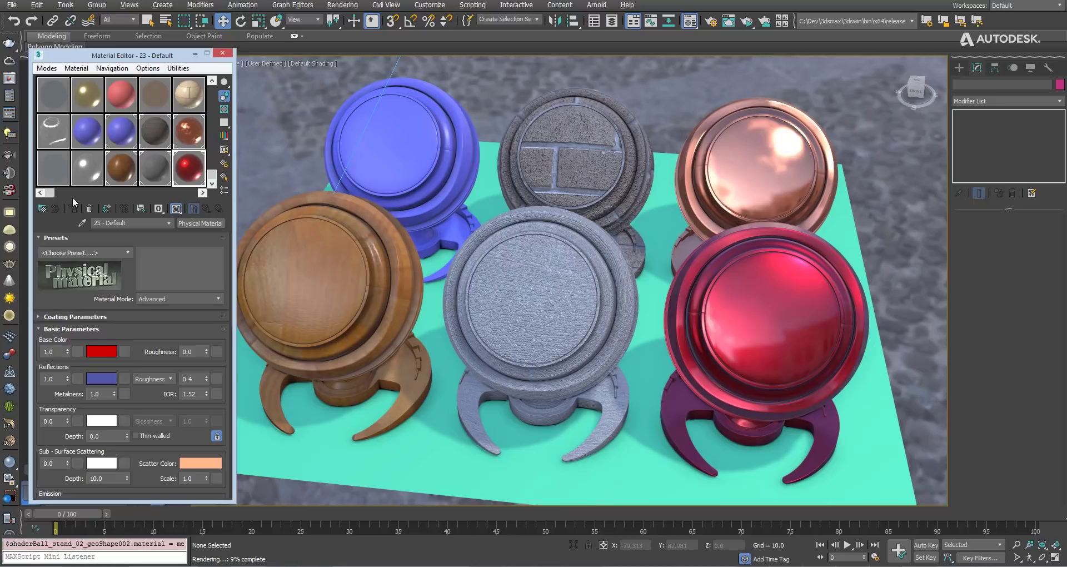
- Change the front-right ball's red material to the Satin Gold preset
{"action": "left_click", "coordinate": [125, 251]}
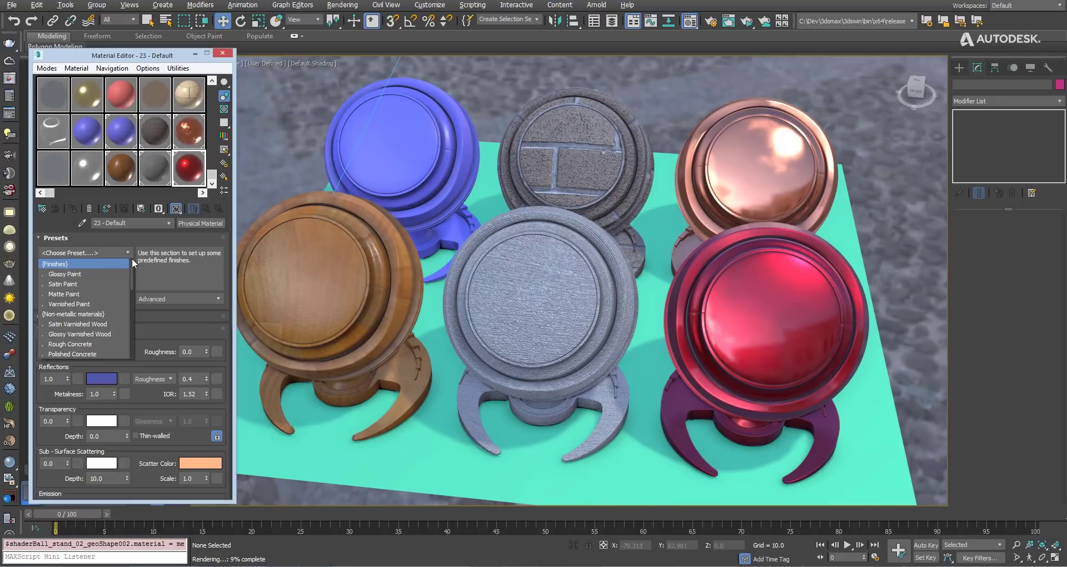
{"action": "left_click_drag", "start_coordinate": [132, 266], "coordinate": [132, 319]}
{"action": "left_click", "coordinate": [58, 352]}
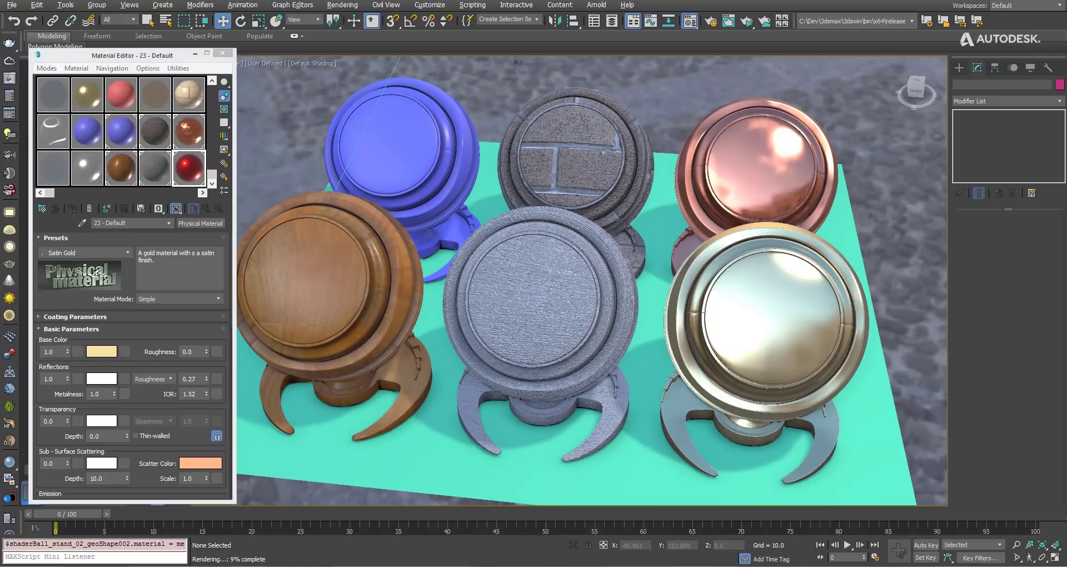
- Load Double Sided Material #7's node tree in Slate and show Material #5's parameters
{"action": "left_click", "coordinate": [689, 22]}
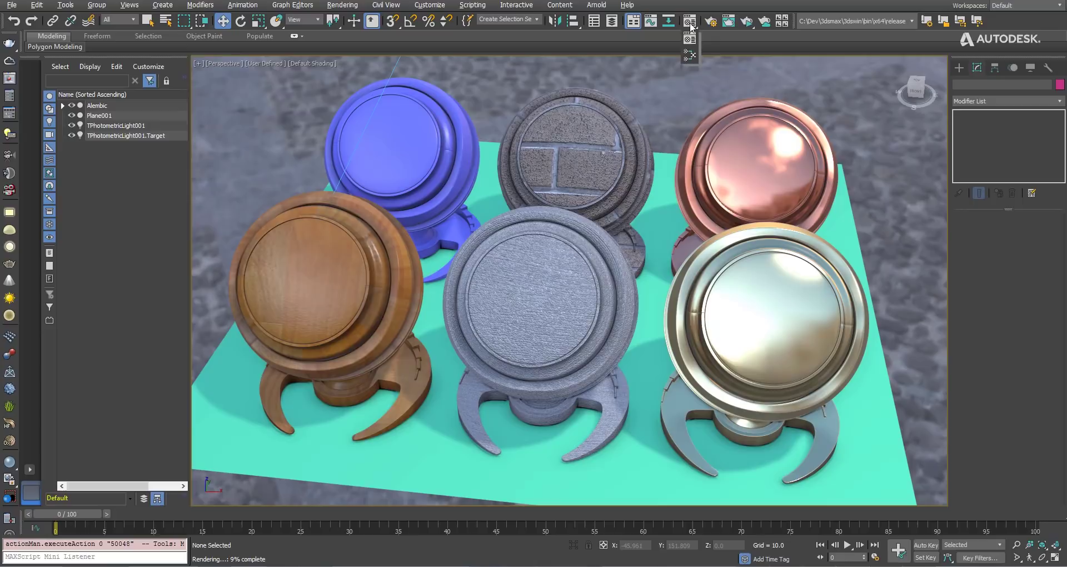
{"action": "left_click_drag", "start_coordinate": [689, 22], "coordinate": [688, 37]}
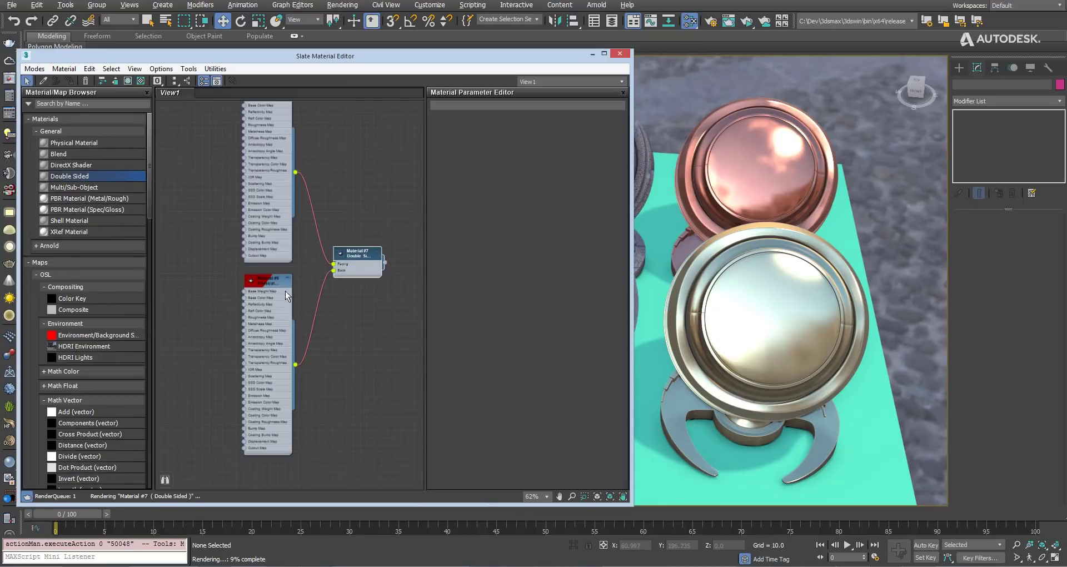
{"action": "double_click", "coordinate": [269, 282]}
{"action": "middle_click_drag", "start_coordinate": [263, 91], "coordinate": [264, 130]}
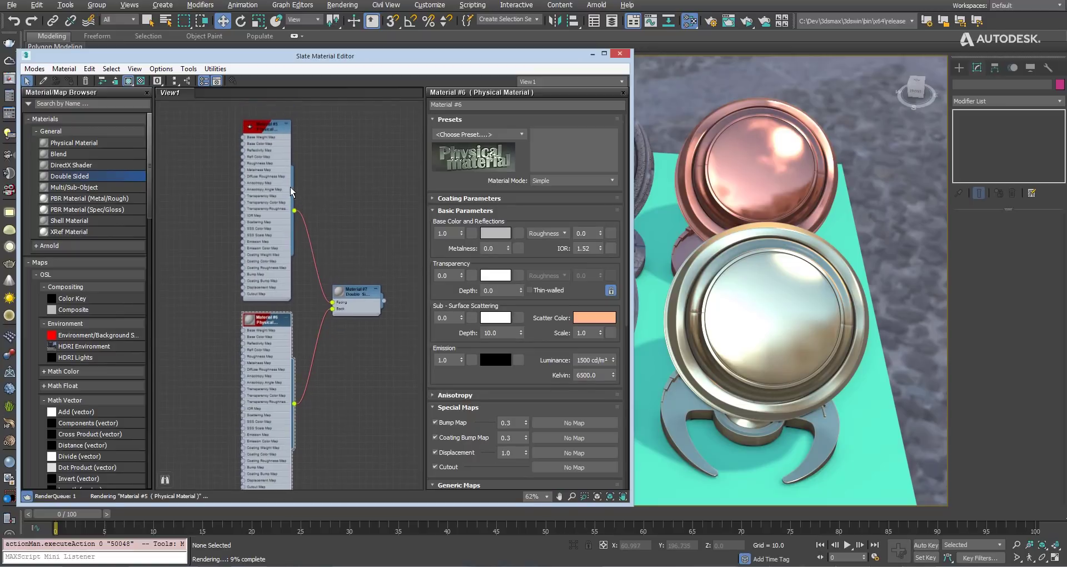
{"action": "left_click", "coordinate": [263, 130]}
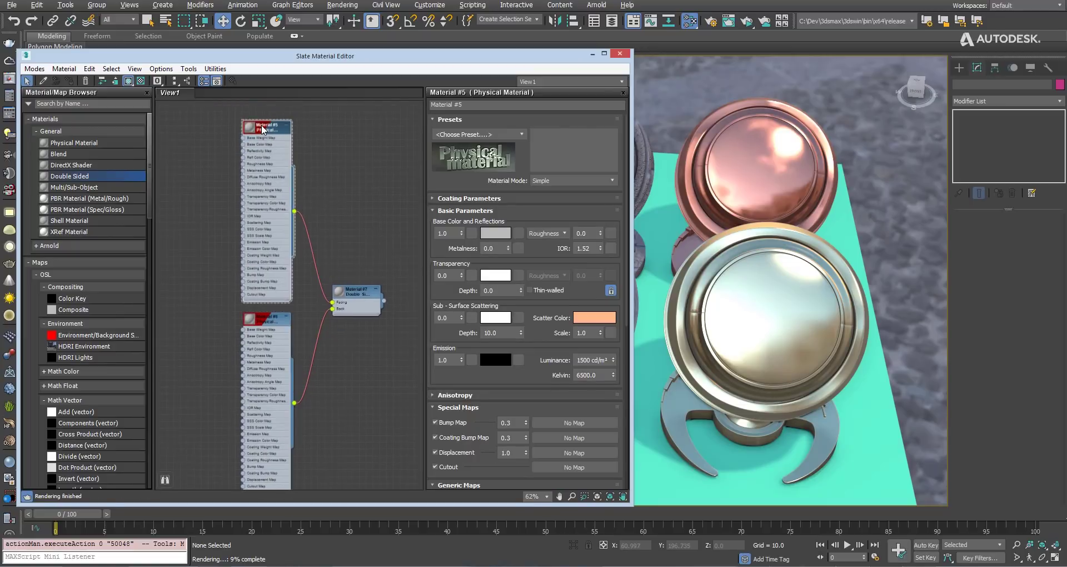
- Inspect the parameters of Double Sided Material #7 and sub-material #6
{"action": "double_click", "coordinate": [353, 291]}
{"action": "double_click", "coordinate": [265, 320]}
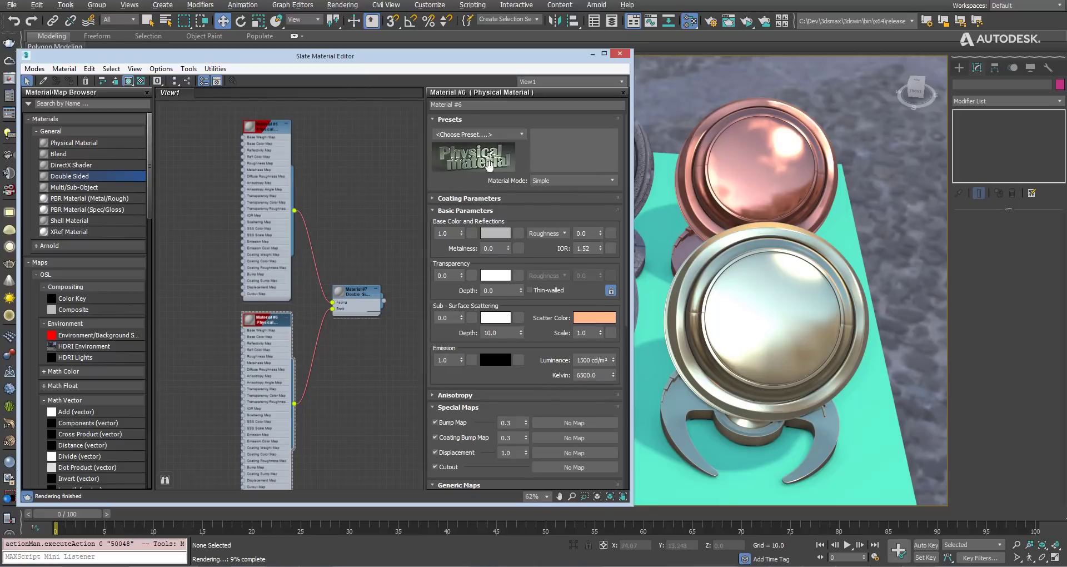
{"action": "left_click_drag", "start_coordinate": [627, 151], "coordinate": [645, 216]}
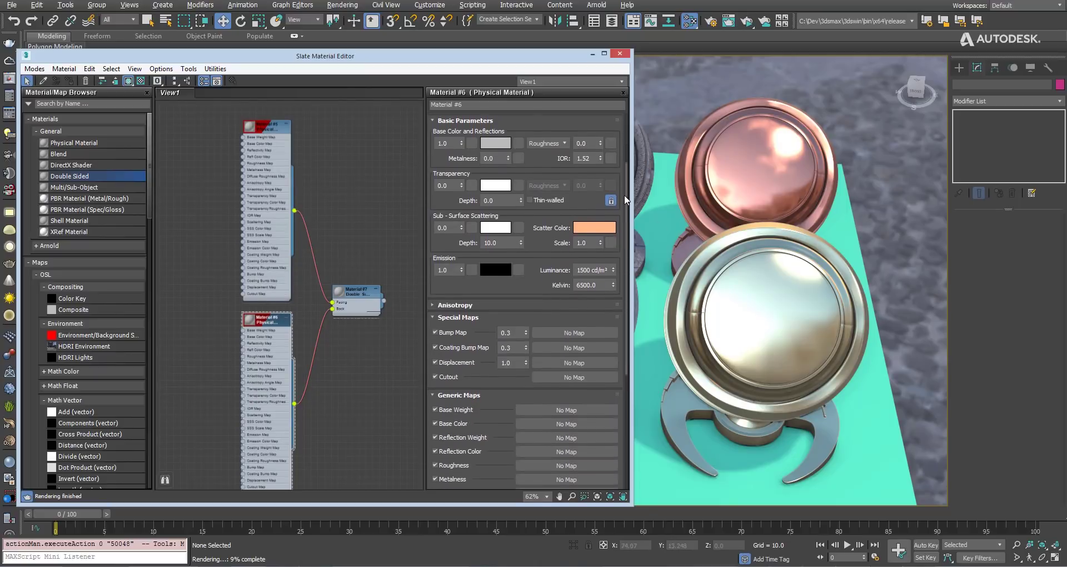
{"action": "mouse_move", "coordinate": [627, 183]}
{"action": "left_mouse_down"}
{"action": "mouse_move", "coordinate": [626, 293]}
{"action": "mouse_move", "coordinate": [626, 150]}
{"action": "left_mouse_up"}
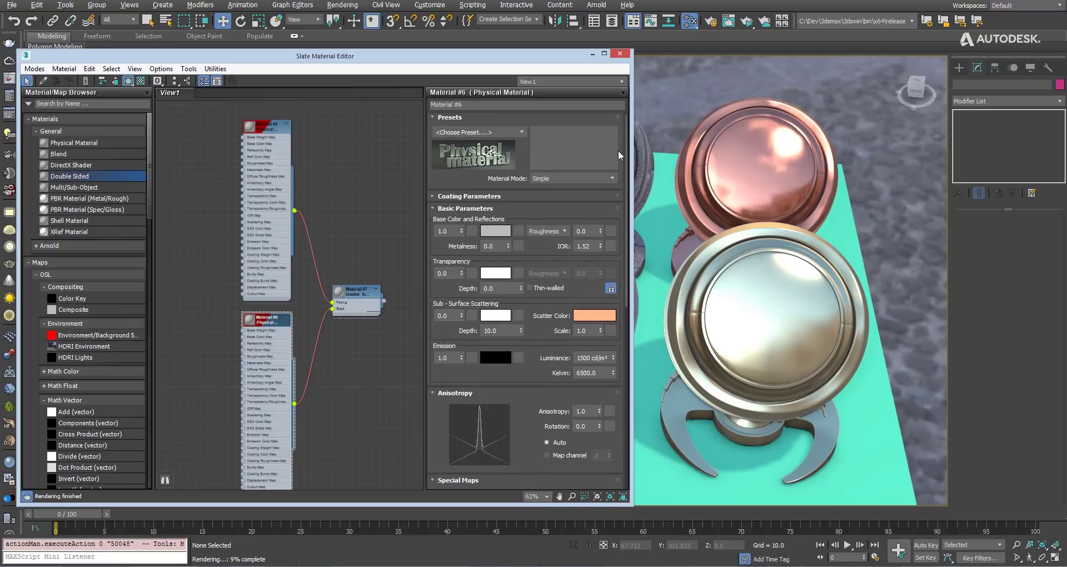
{"action": "double_click", "coordinate": [360, 295]}
{"action": "double_click", "coordinate": [259, 322]}
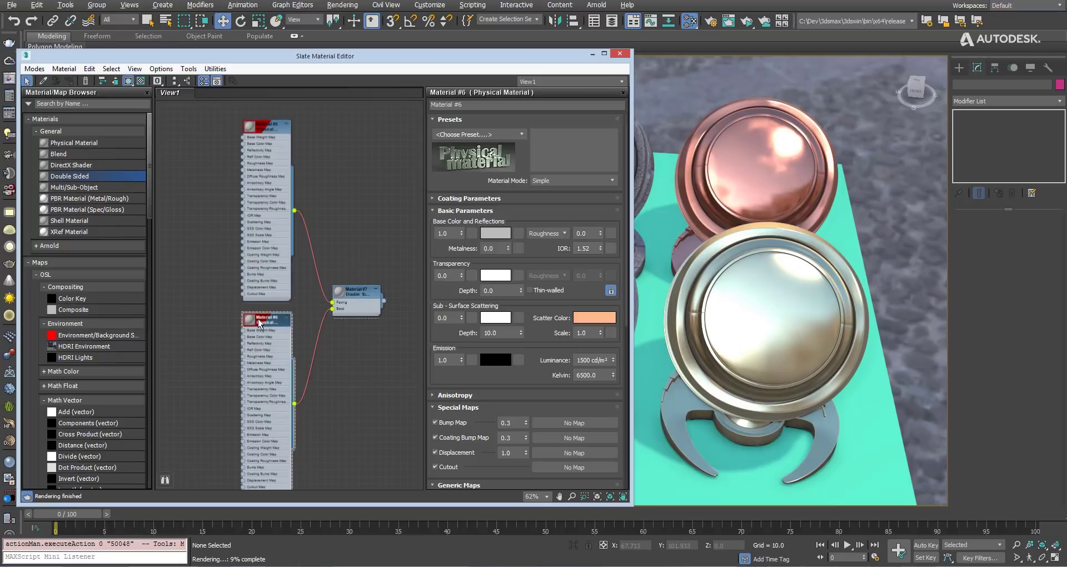
- Start an Arnold ActiveShade preview render of the shader-ball scene from Render Setup
{"action": "left_click", "coordinate": [619, 53]}
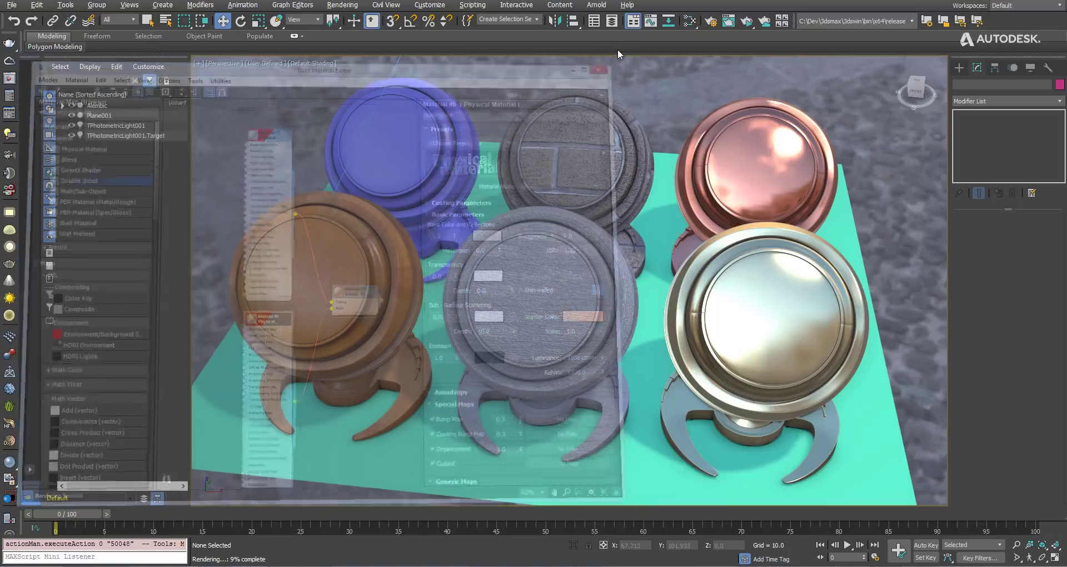
{"action": "left_click", "coordinate": [712, 22]}
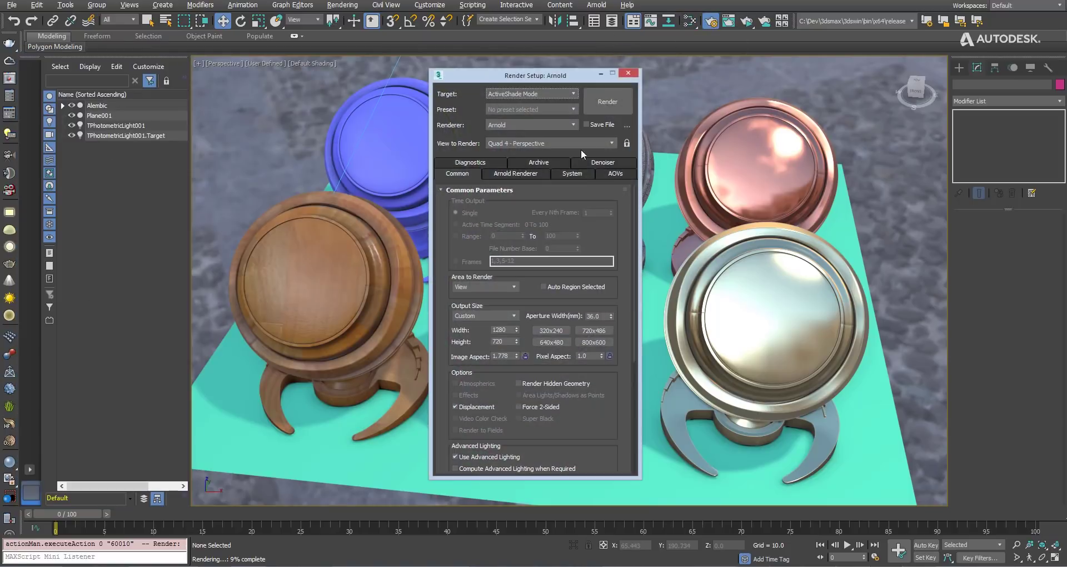
{"action": "left_click", "coordinate": [516, 174]}
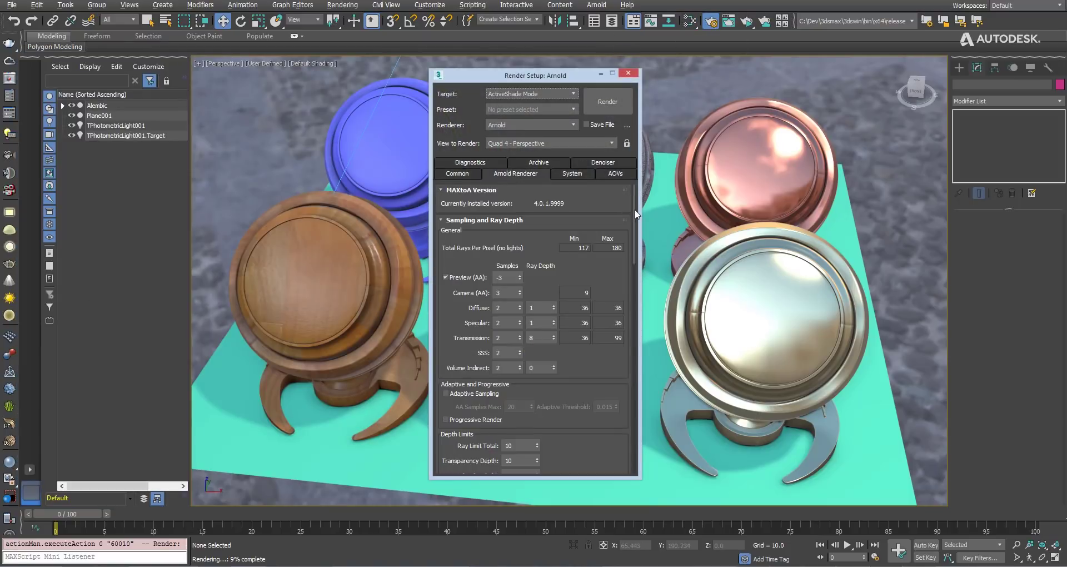
{"action": "left_click_drag", "start_coordinate": [637, 214], "coordinate": [632, 198]}
{"action": "mouse_move", "coordinate": [566, 77]}
{"action": "left_mouse_down"}
{"action": "mouse_move", "coordinate": [190, 95]}
{"action": "mouse_move", "coordinate": [131, 74]}
{"action": "left_mouse_up"}
{"action": "left_click", "coordinate": [172, 98]}
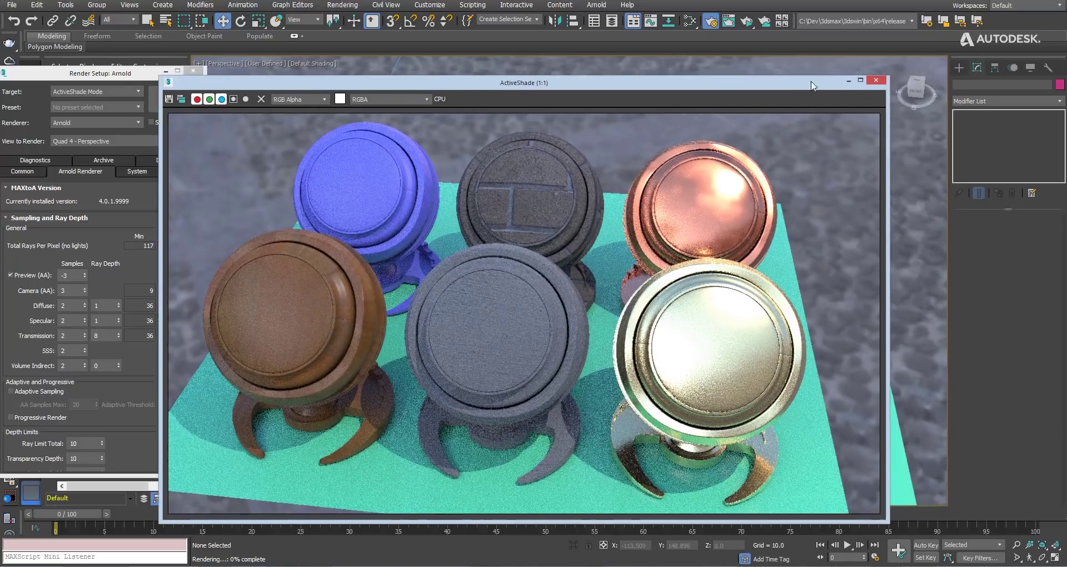
- Switch the Perspective viewport itself to ActiveShade - using Arnold
{"action": "left_click_drag", "start_coordinate": [906, 72], "coordinate": [507, 66]}
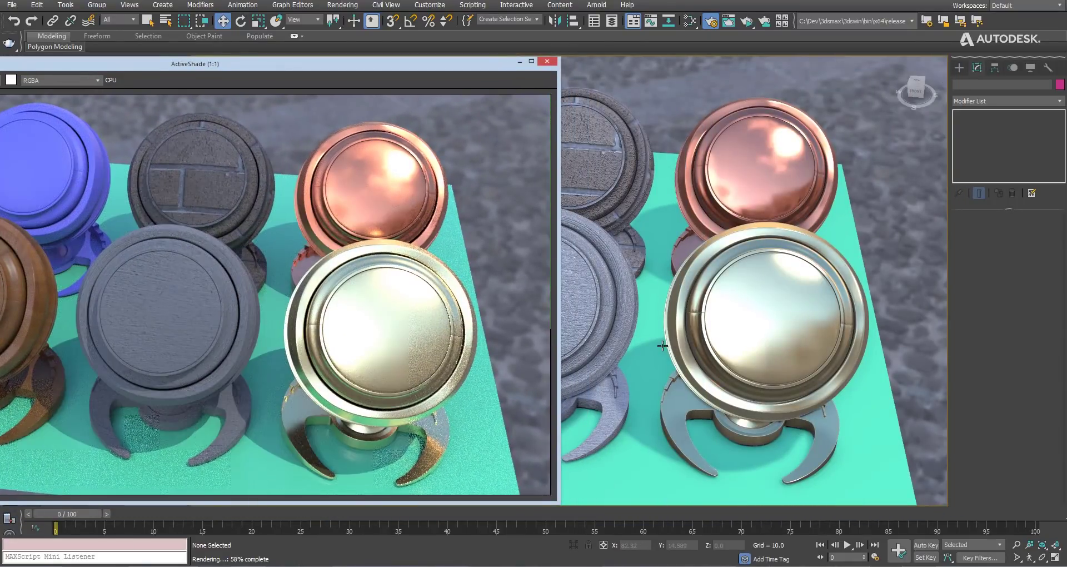
{"action": "mouse_move", "coordinate": [665, 333]}
{"action": "middle_mouse_down", "text": "alt"}
{"action": "mouse_move", "coordinate": [585, 303]}
{"action": "mouse_move", "coordinate": [617, 267]}
{"action": "mouse_move", "coordinate": [683, 289]}
{"action": "mouse_move", "coordinate": [694, 350]}
{"action": "middle_mouse_up", "text": "alt"}
{"action": "scroll", "coordinate": [684, 289], "scroll_direction": "down", "scroll_amount": 2}
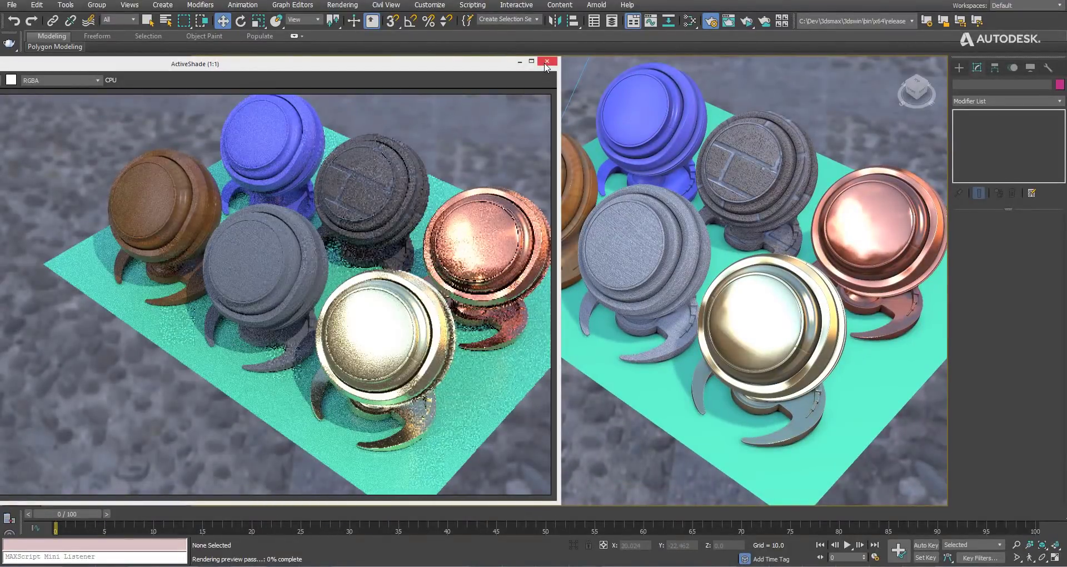
{"action": "left_click", "coordinate": [547, 61]}
{"action": "left_click", "coordinate": [271, 63]}
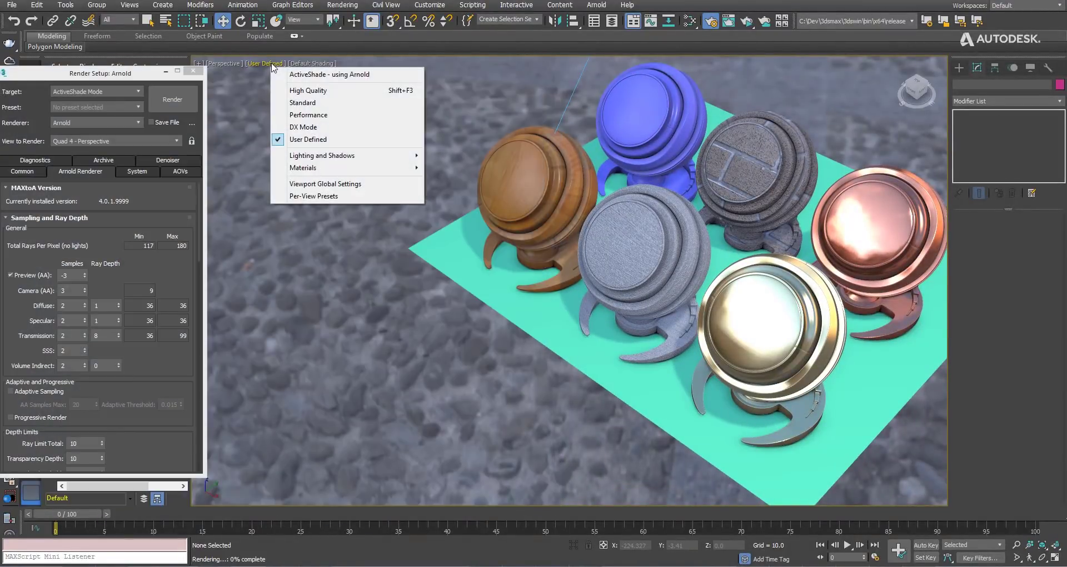
{"action": "left_click", "coordinate": [358, 77]}
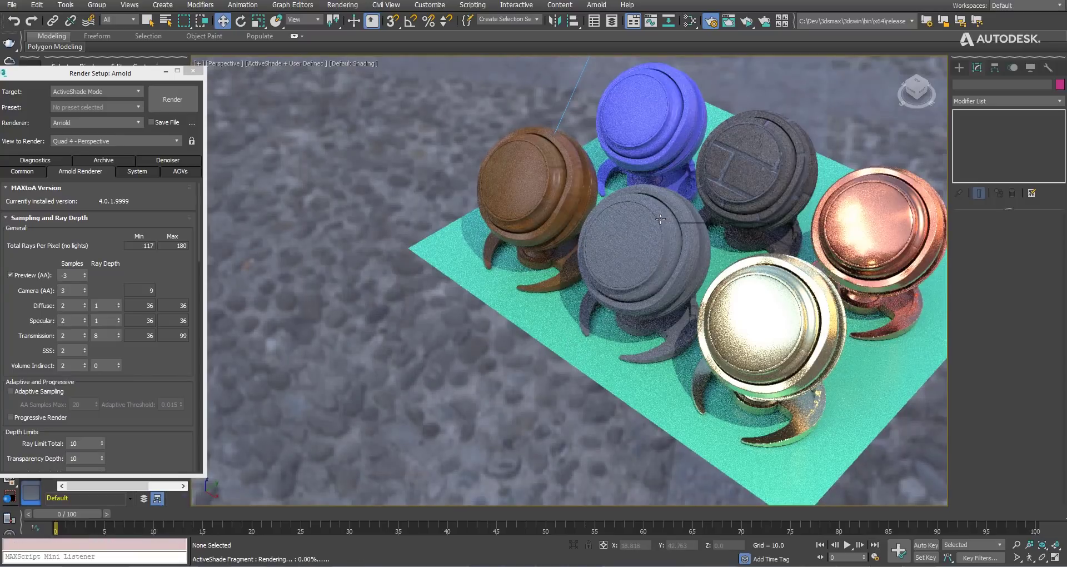
- Move the silver shader ball to the right along X
{"action": "mouse_move", "coordinate": [625, 222]}
{"action": "middle_mouse_down", "text": "alt"}
{"action": "mouse_move", "coordinate": [565, 294]}
{"action": "mouse_move", "coordinate": [667, 305]}
{"action": "middle_mouse_up", "text": "alt"}
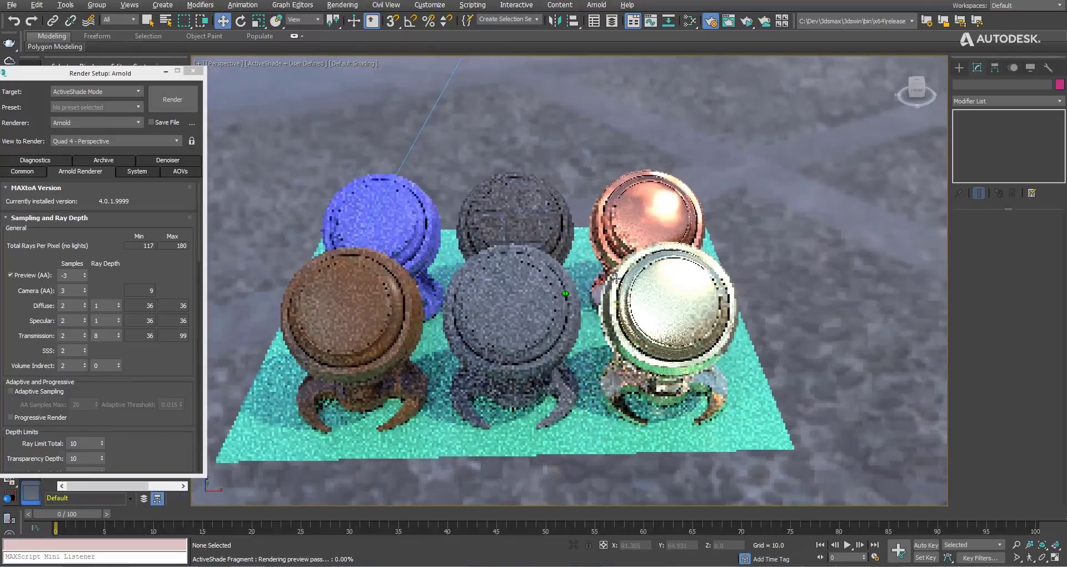
{"action": "left_click", "coordinate": [668, 305]}
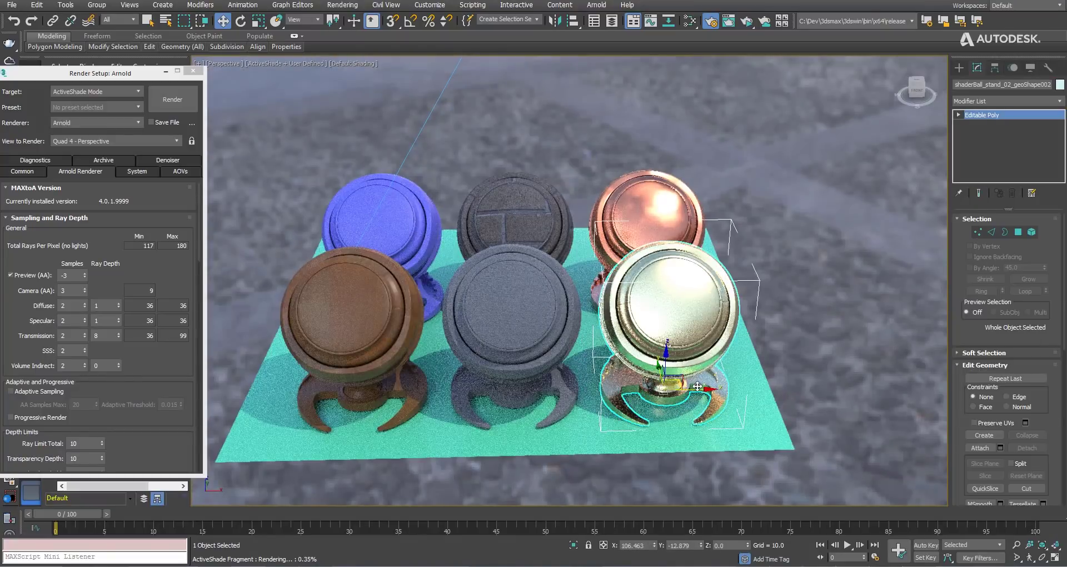
{"action": "left_click_drag", "start_coordinate": [703, 384], "coordinate": [829, 383]}
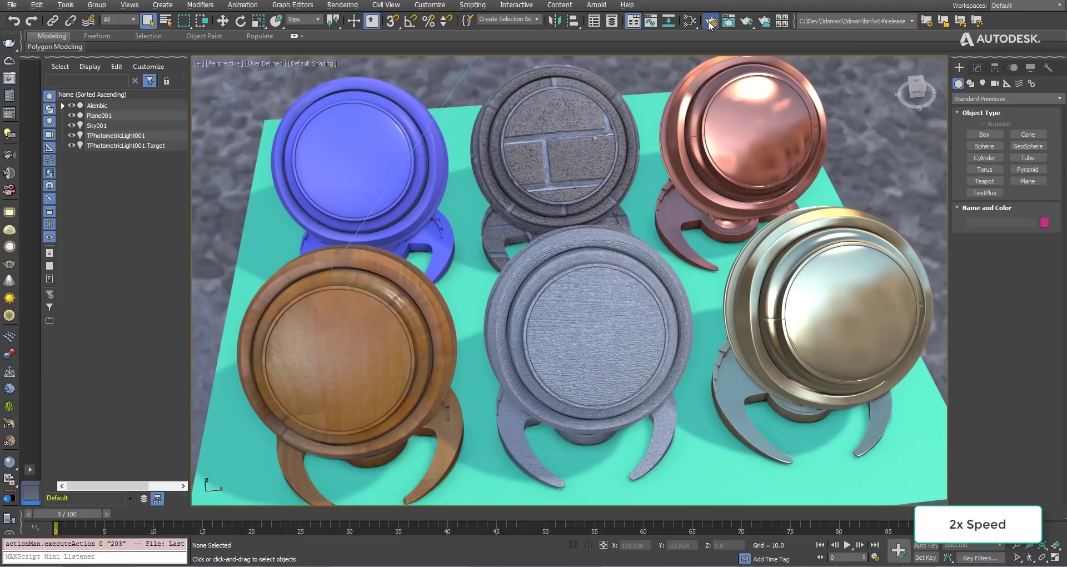
- Switch the renderer to Scanline and render the Perspective view of the six sample spheres
{"action": "left_click", "coordinate": [1019, 100]}
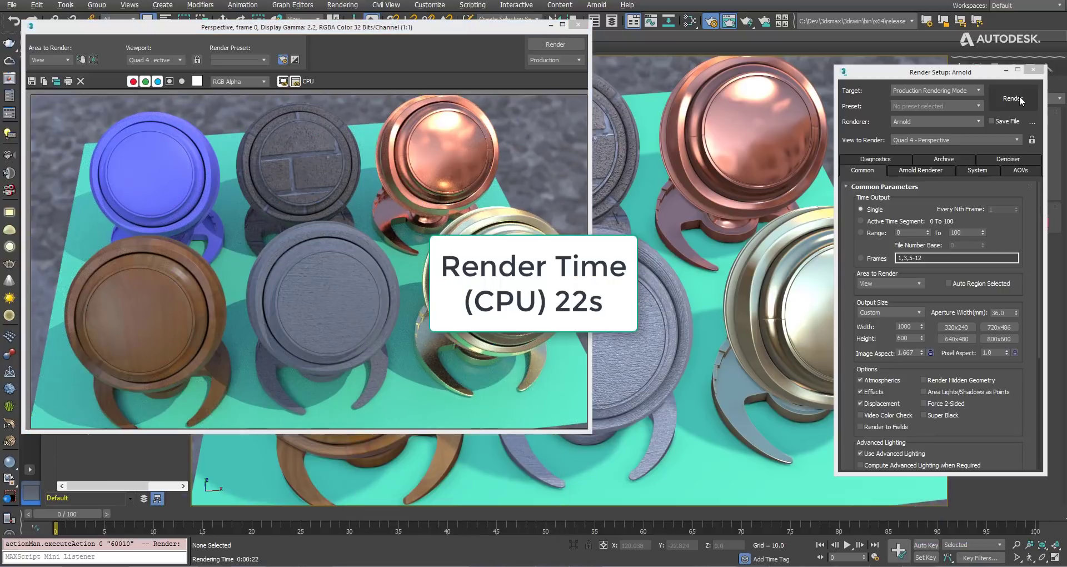
{"action": "left_click", "coordinate": [932, 119]}
{"action": "left_click", "coordinate": [905, 177]}
{"action": "key", "text": "shift+q"}
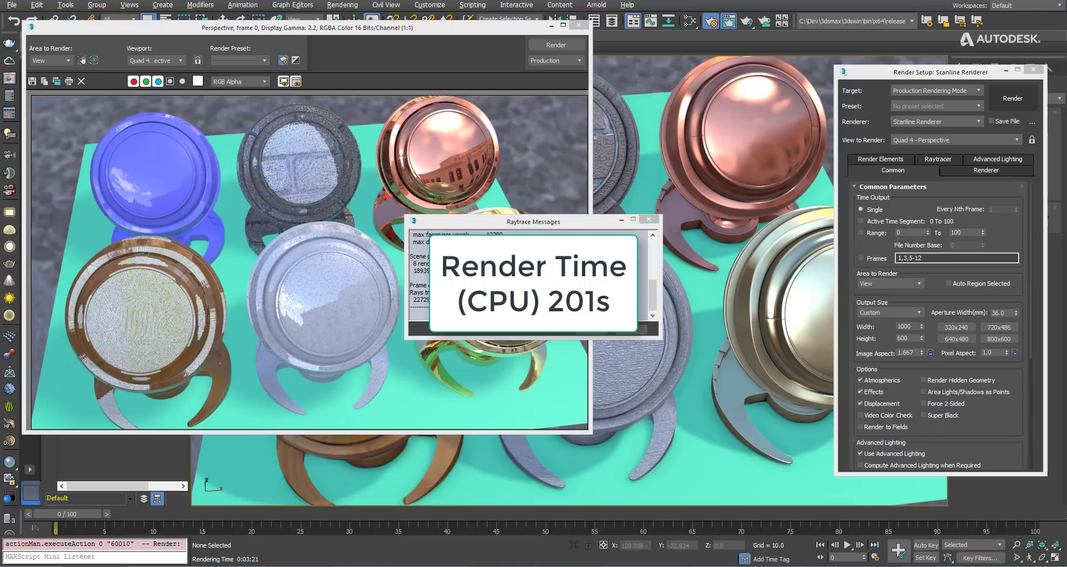
{"action": "left_click", "coordinate": [623, 224]}
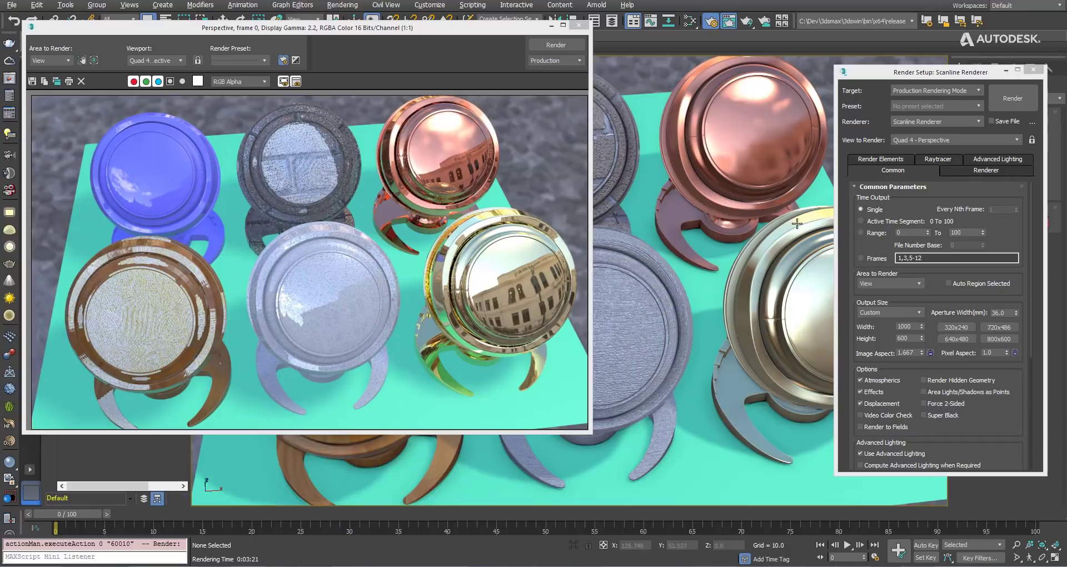
{"action": "mouse_move", "coordinate": [536, 27]}
{"action": "left_mouse_down"}
{"action": "mouse_move", "coordinate": [505, 69]}
{"action": "mouse_move", "coordinate": [566, 74]}
{"action": "left_mouse_up"}
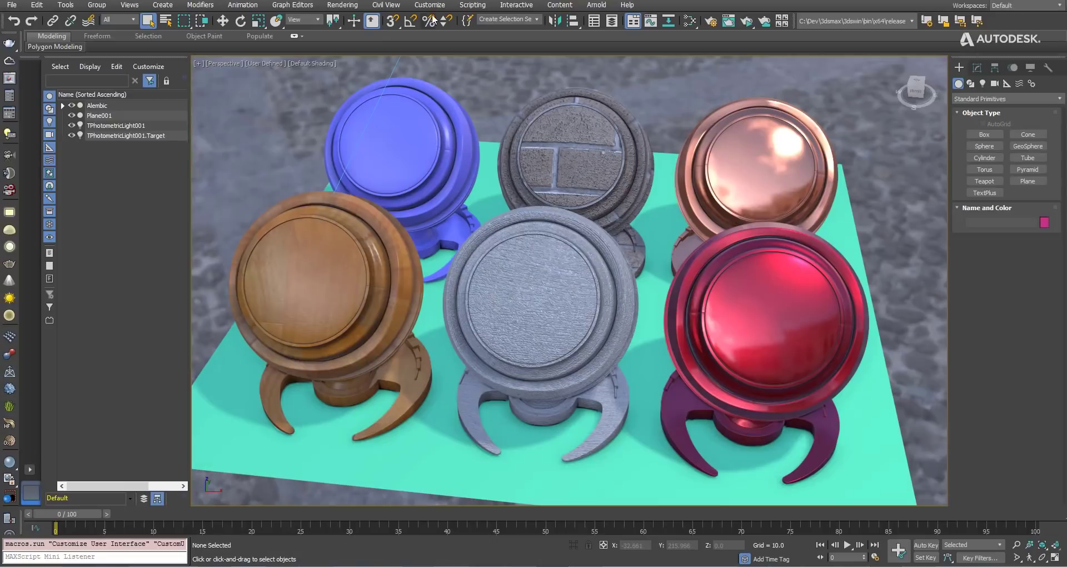
- Select MAX.Legacy in Customize > Custom Defaults Switcher's initial tool-option settings
{"action": "left_click", "coordinate": [429, 5]}
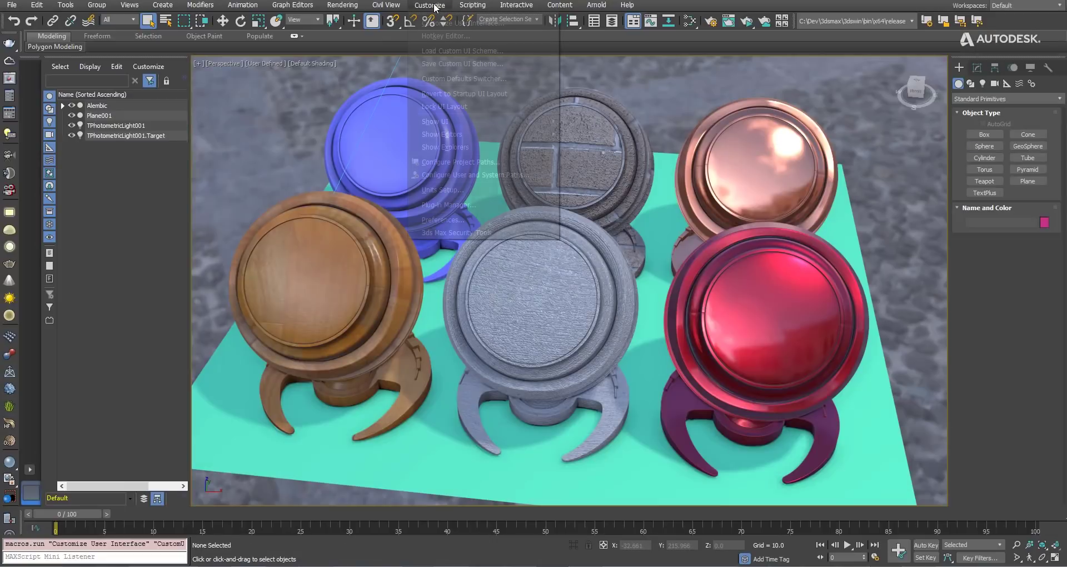
{"action": "left_click", "coordinate": [459, 78]}
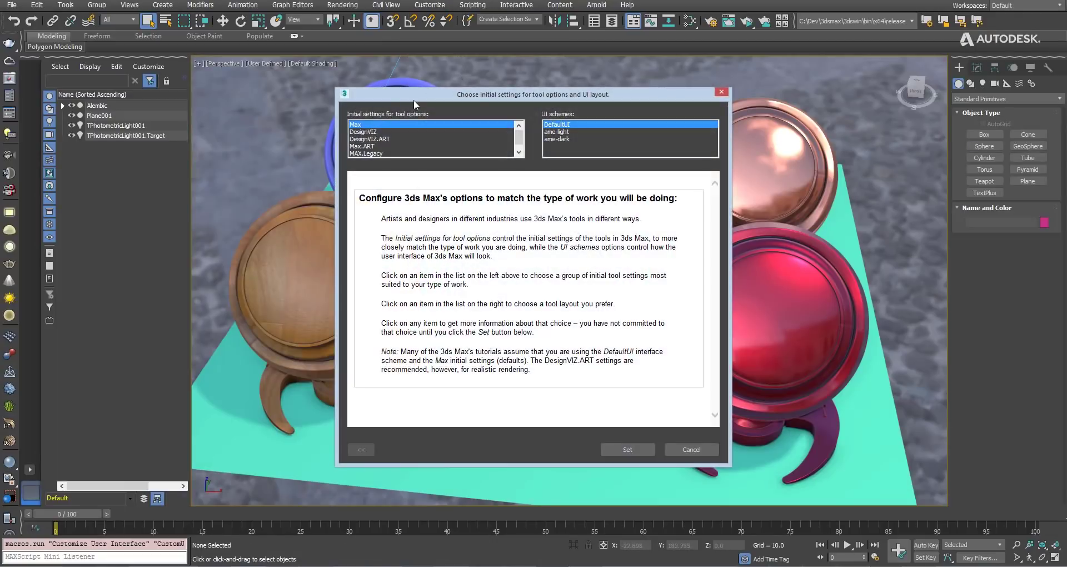
{"action": "left_click", "coordinate": [366, 153]}
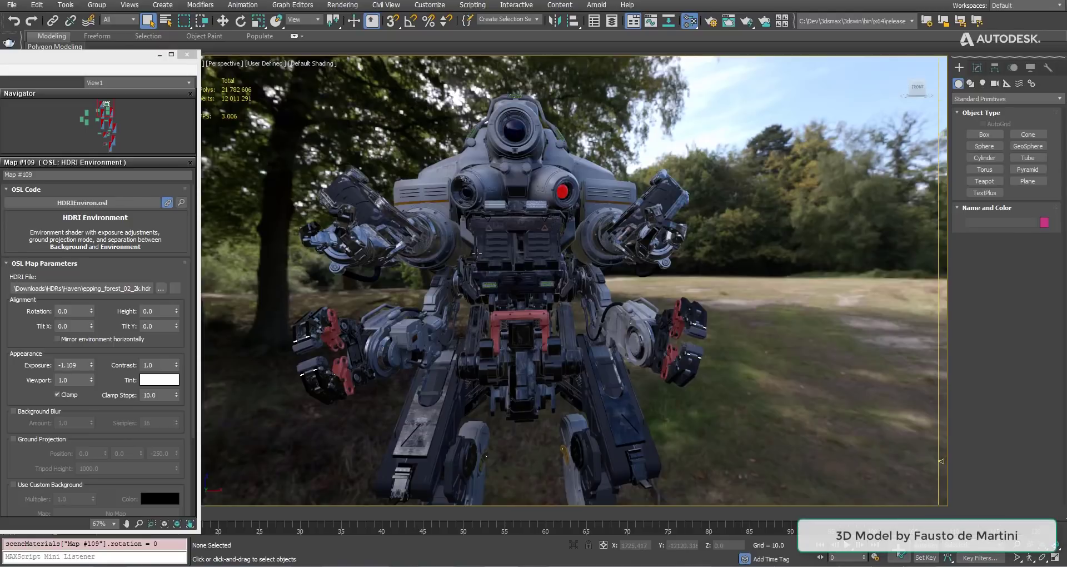
- Turn off Progressive Skylight in the Perspective view's per-view settings
{"action": "middle_click_drag", "start_coordinate": [493, 244], "coordinate": [688, 377]}
{"action": "scroll", "coordinate": [498, 255], "scroll_direction": "up", "scroll_amount": 2}
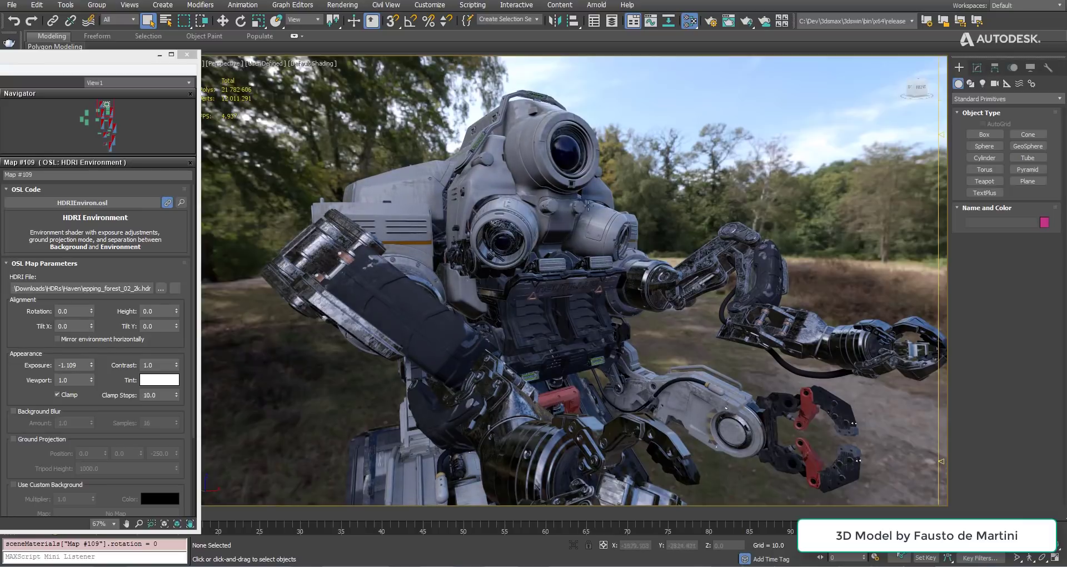
{"action": "middle_click_drag", "start_coordinate": [550, 195], "coordinate": [525, 194], "text": "alt"}
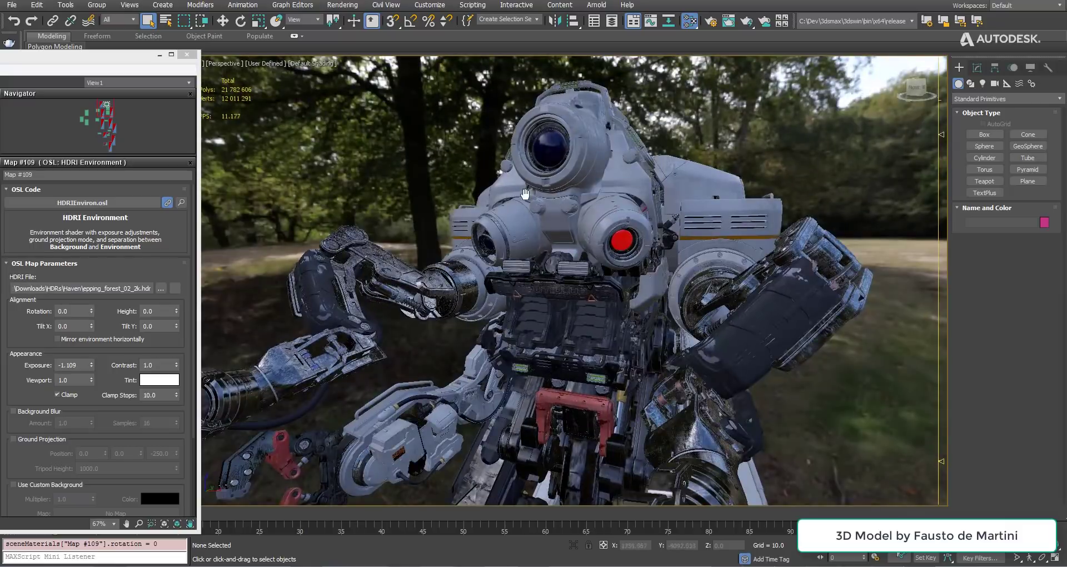
{"action": "scroll", "coordinate": [504, 205], "scroll_direction": "up", "scroll_amount": 2}
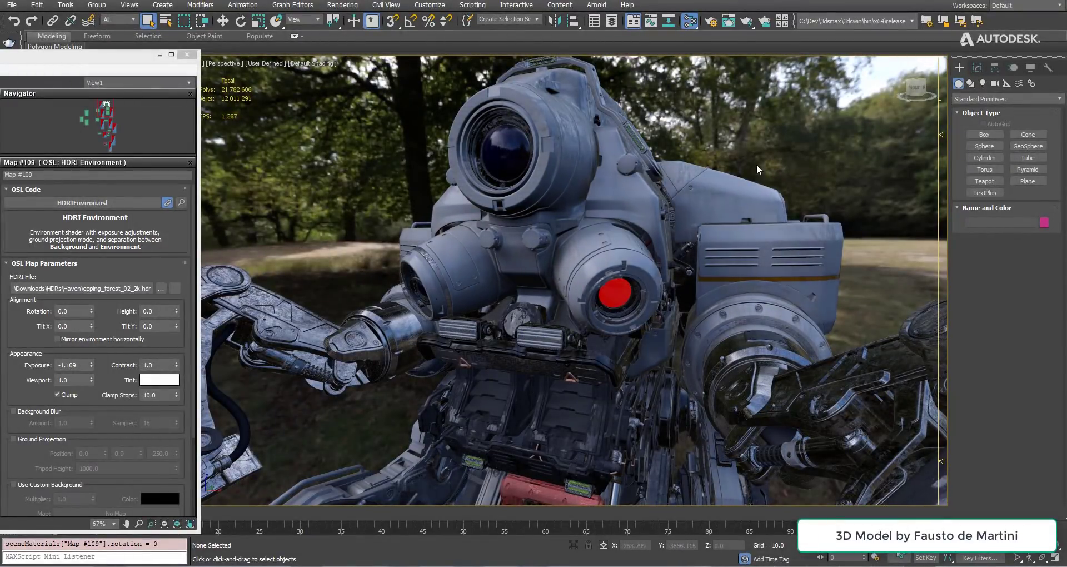
{"action": "left_click", "coordinate": [272, 69]}
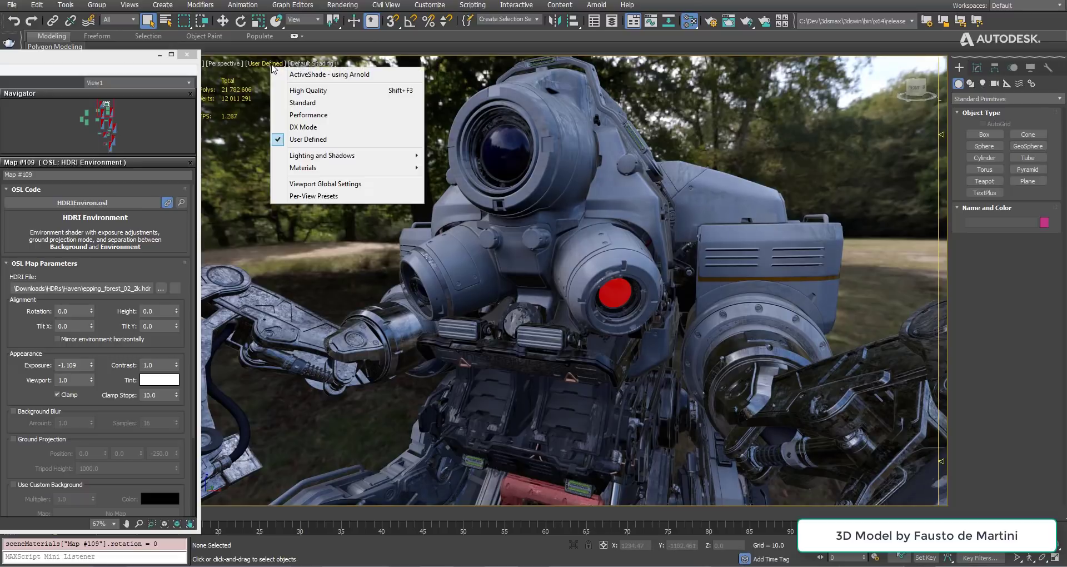
{"action": "left_click", "coordinate": [311, 194]}
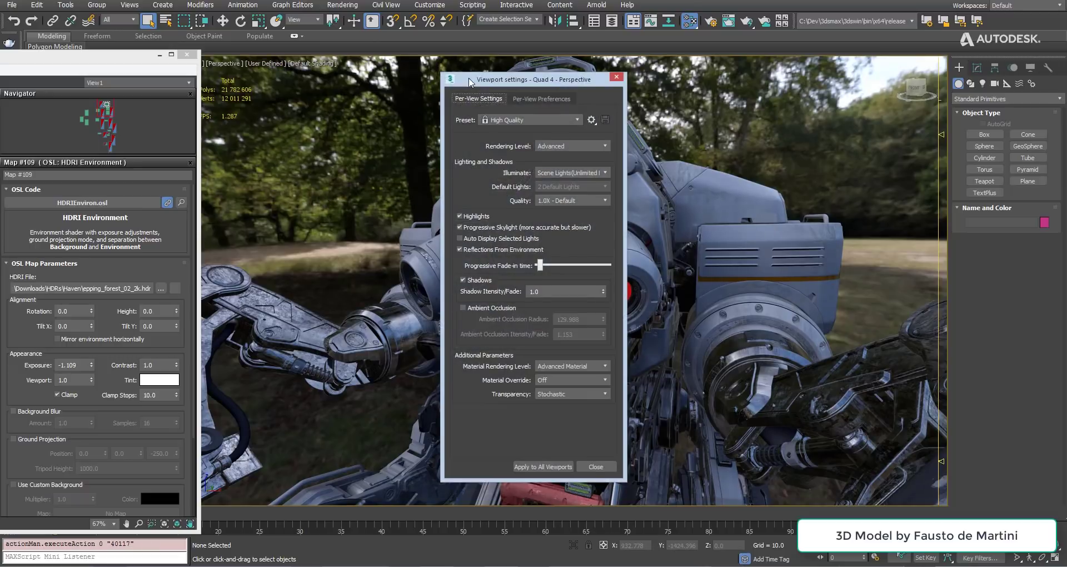
{"action": "left_click_drag", "start_coordinate": [470, 82], "coordinate": [905, 88]}
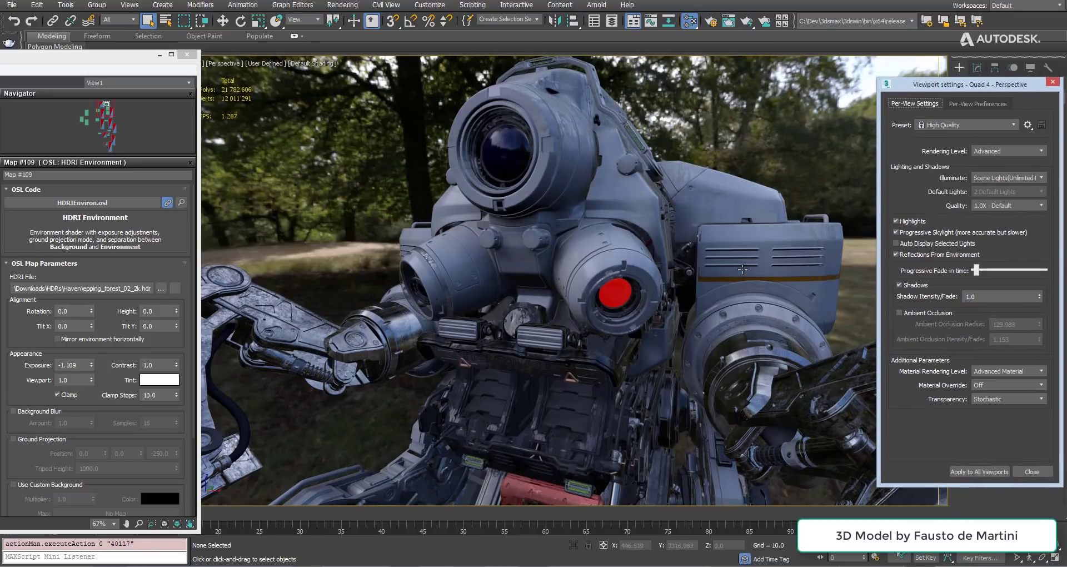
{"action": "left_click", "coordinate": [929, 236]}
- Rotate the forest HDRI environment to -63 degrees
{"action": "mouse_move", "coordinate": [641, 266]}
{"action": "middle_mouse_down", "text": "alt"}
{"action": "mouse_move", "coordinate": [483, 246]}
{"action": "mouse_move", "coordinate": [314, 265]}
{"action": "middle_mouse_up", "text": "alt"}
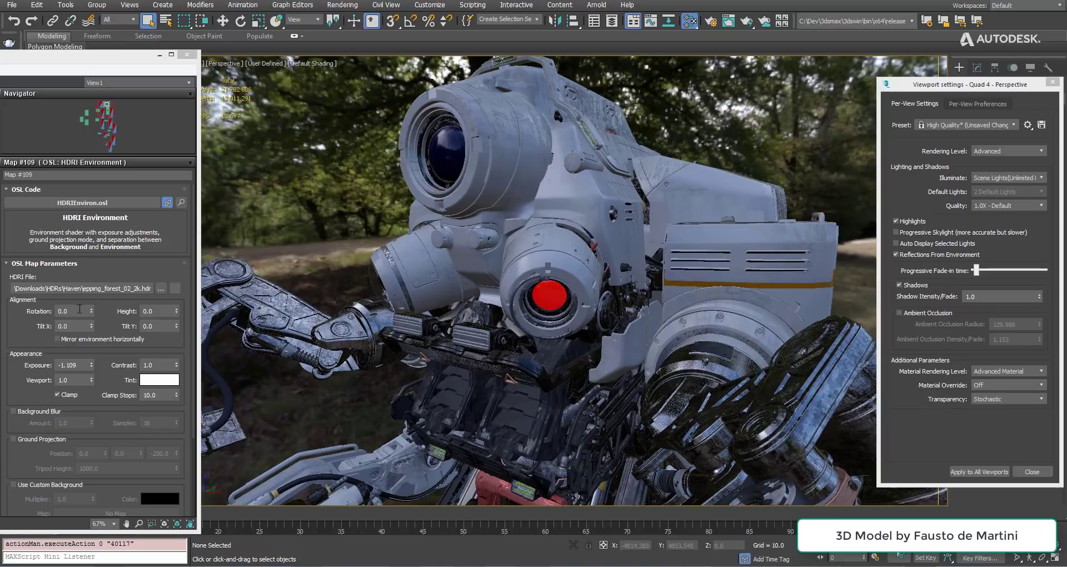
{"action": "left_click_drag", "start_coordinate": [92, 312], "coordinate": [102, 216]}
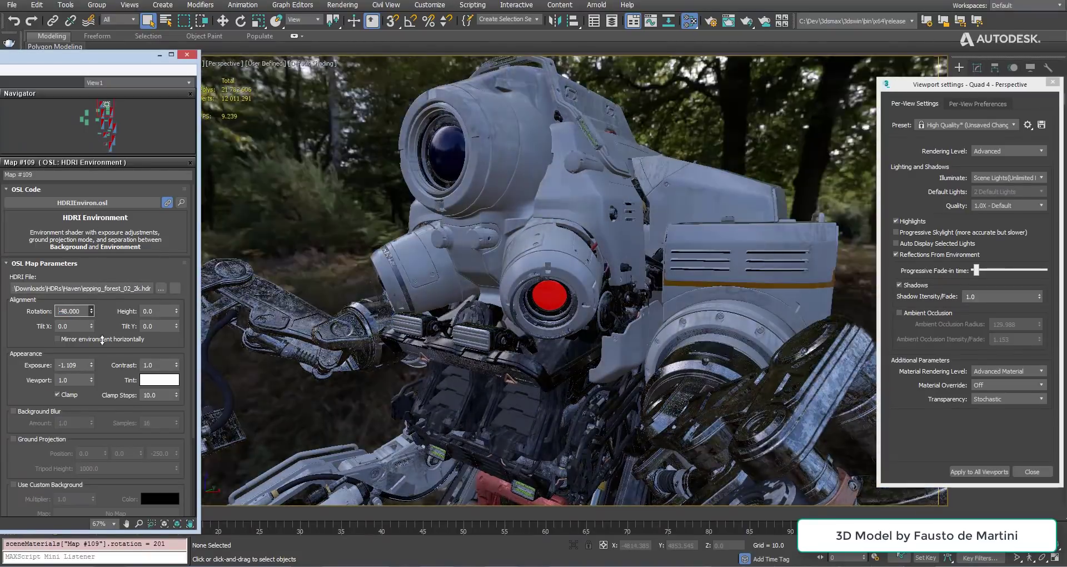
{"action": "left_click_drag", "start_coordinate": [101, 231], "coordinate": [133, 319]}
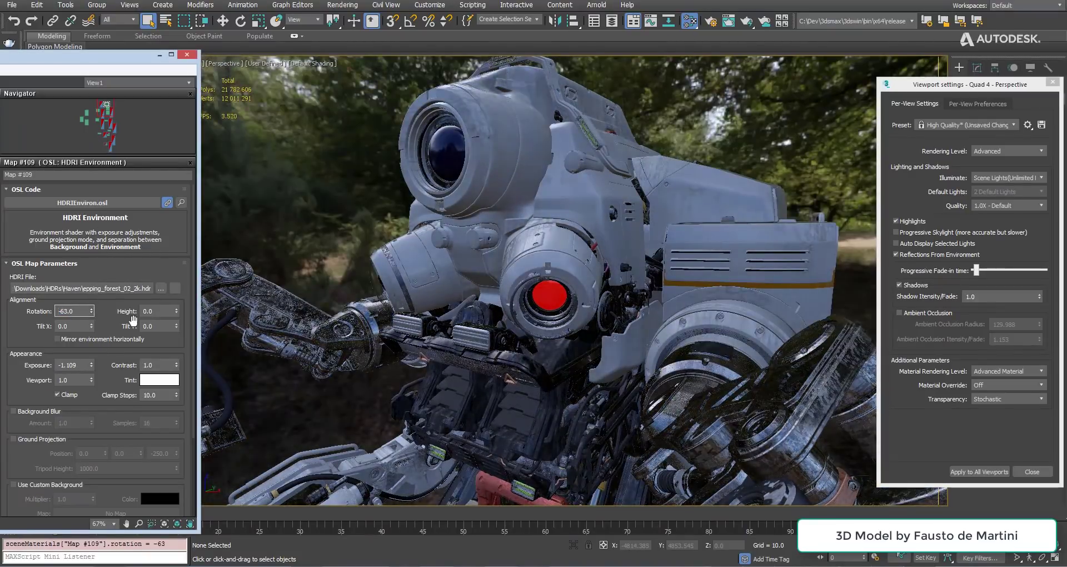
- Load palermo_square_2k.hdr, rotate it to -23 degrees, and re-enable progressive skylight
{"action": "left_click", "coordinate": [160, 289]}
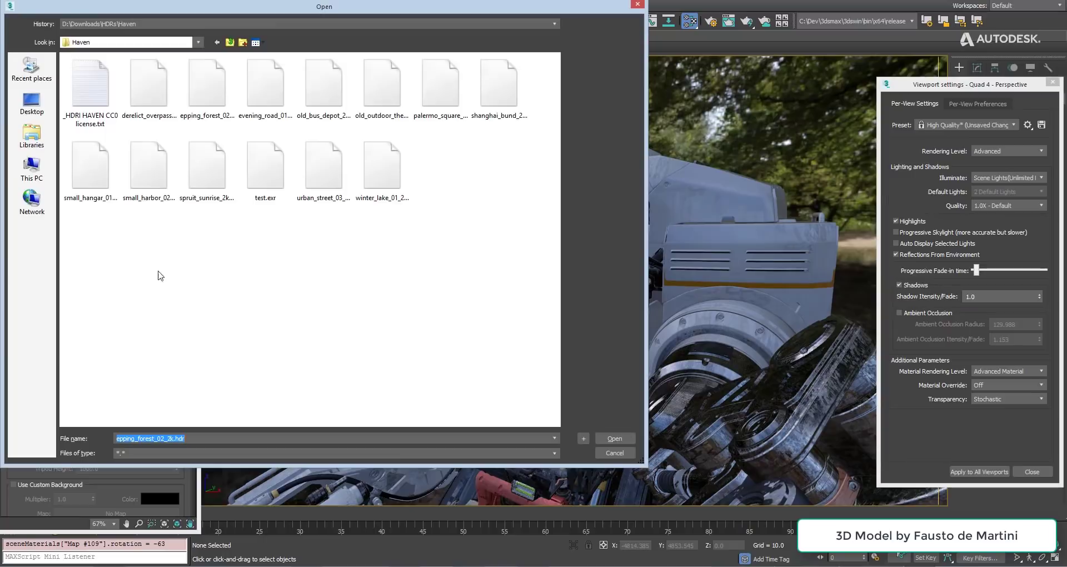
{"action": "double_click", "coordinate": [425, 96]}
{"action": "mouse_move", "coordinate": [92, 311]}
{"action": "left_mouse_down"}
{"action": "mouse_move", "coordinate": [117, 264]}
{"action": "mouse_move", "coordinate": [117, 292]}
{"action": "left_mouse_up"}
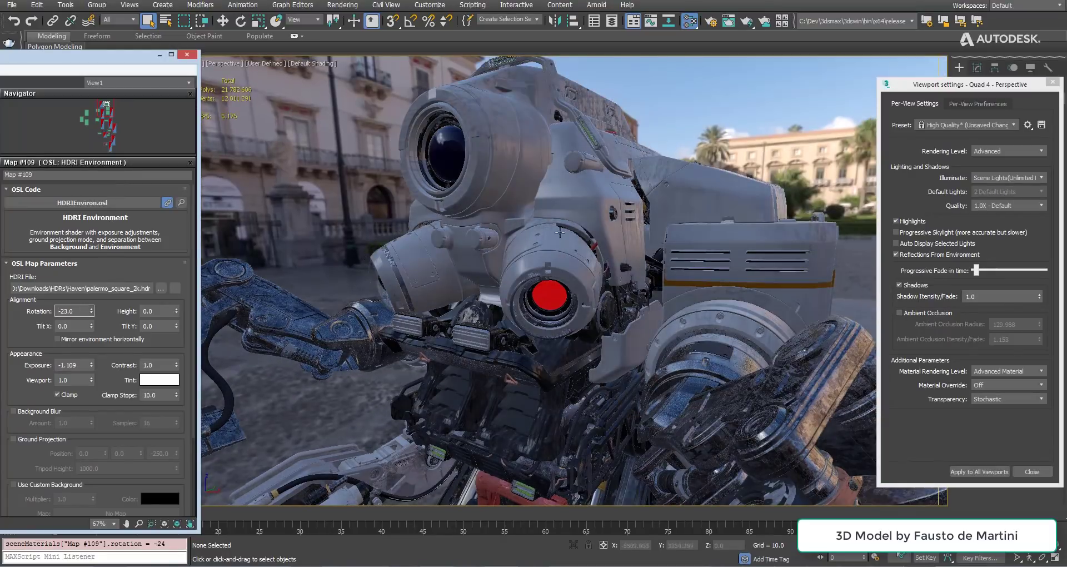
{"action": "mouse_move", "coordinate": [559, 232]}
{"action": "middle_mouse_down", "text": "alt"}
{"action": "mouse_move", "coordinate": [538, 220]}
{"action": "mouse_move", "coordinate": [585, 234]}
{"action": "mouse_move", "coordinate": [570, 244]}
{"action": "middle_mouse_up", "text": "alt"}
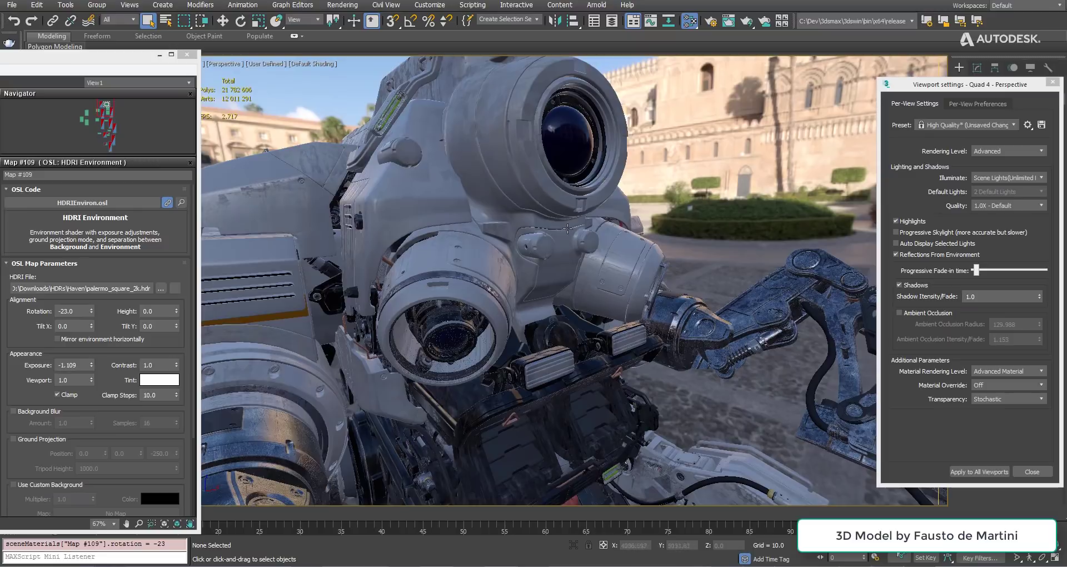
{"action": "left_click", "coordinate": [922, 234]}
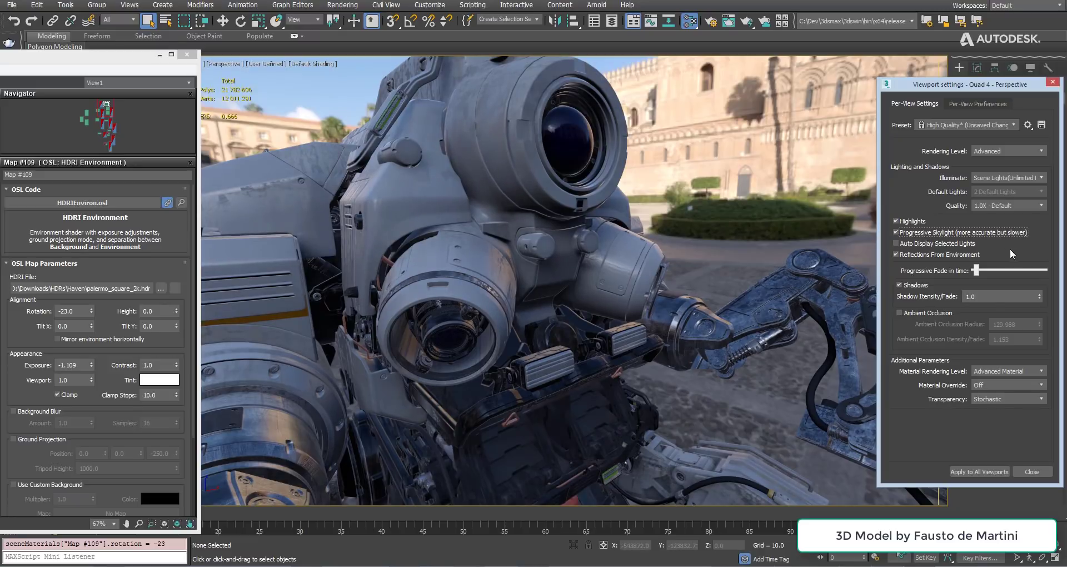
- Replace progressive skylight with ambient occlusion at intensity 1.68 on the robot
{"action": "left_click", "coordinate": [975, 232]}
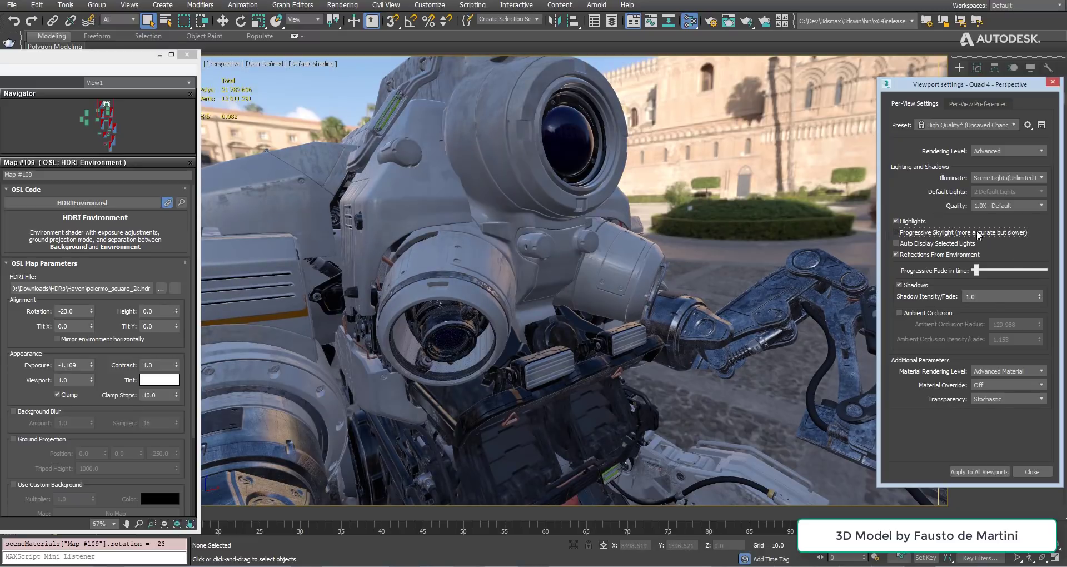
{"action": "left_click", "coordinate": [919, 315]}
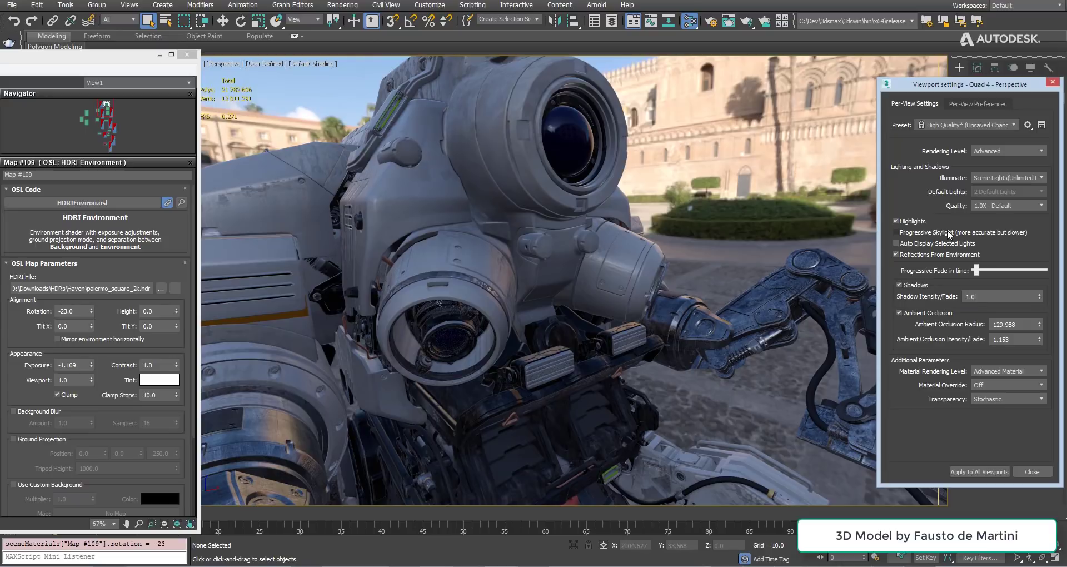
{"action": "mouse_move", "coordinate": [511, 192]}
{"action": "middle_mouse_down", "text": "alt"}
{"action": "mouse_move", "coordinate": [495, 240]}
{"action": "mouse_move", "coordinate": [609, 240]}
{"action": "middle_mouse_up", "text": "alt"}
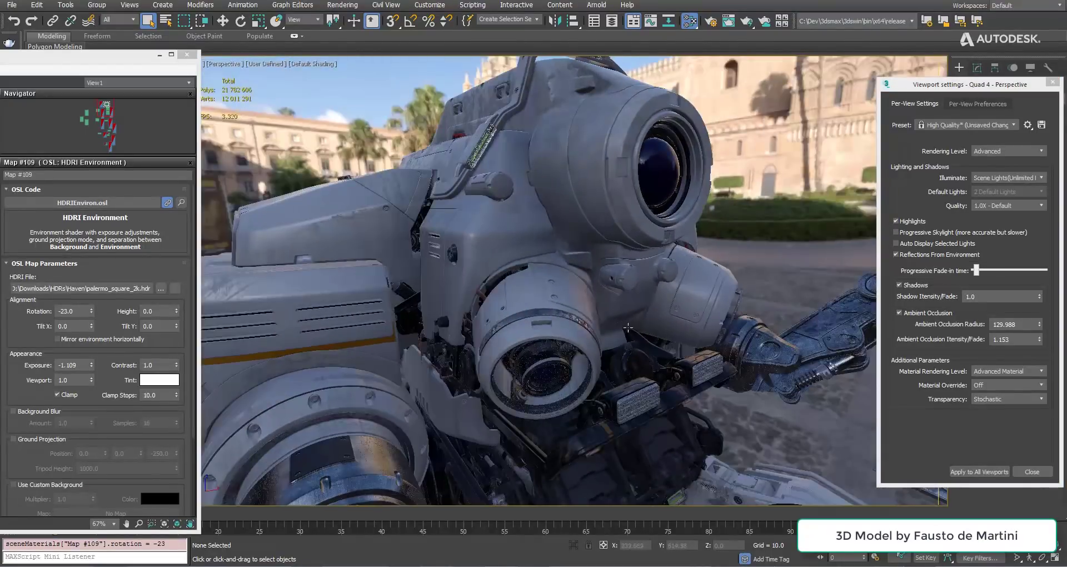
{"action": "middle_click_drag", "start_coordinate": [627, 328], "coordinate": [1058, 343], "text": "alt"}
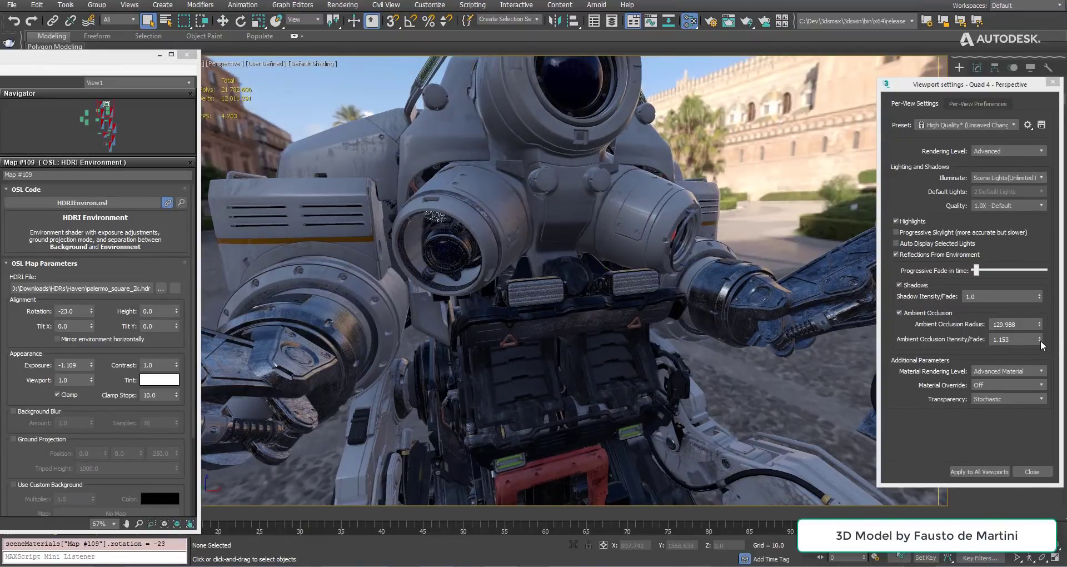
{"action": "left_click_drag", "start_coordinate": [1039, 339], "coordinate": [1040, 326]}
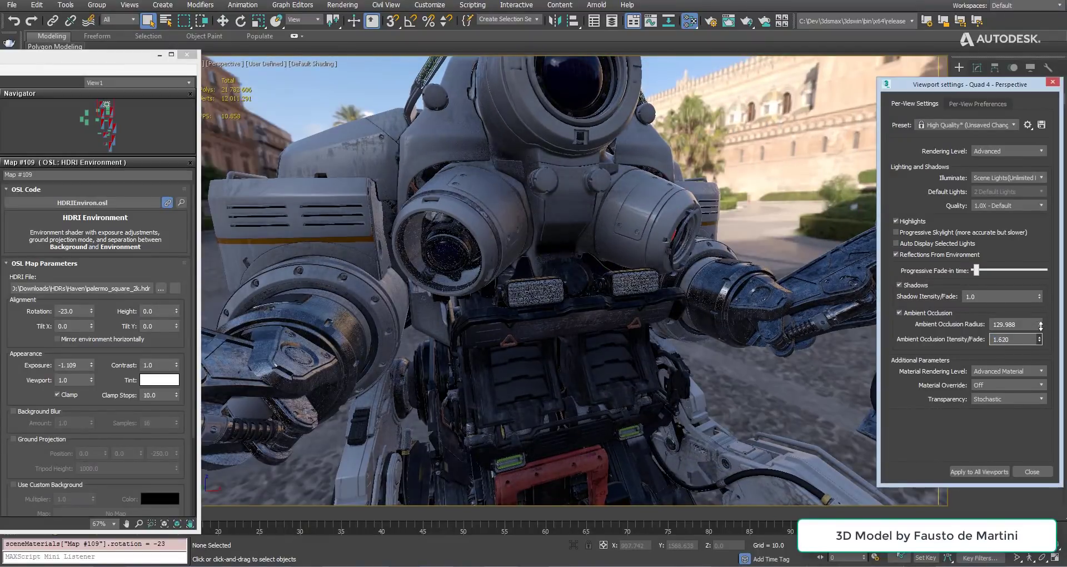
{"action": "mouse_move", "coordinate": [624, 188]}
{"action": "middle_mouse_down", "text": "alt"}
{"action": "mouse_move", "coordinate": [521, 197]}
{"action": "mouse_move", "coordinate": [687, 200]}
{"action": "middle_mouse_up", "text": "alt"}
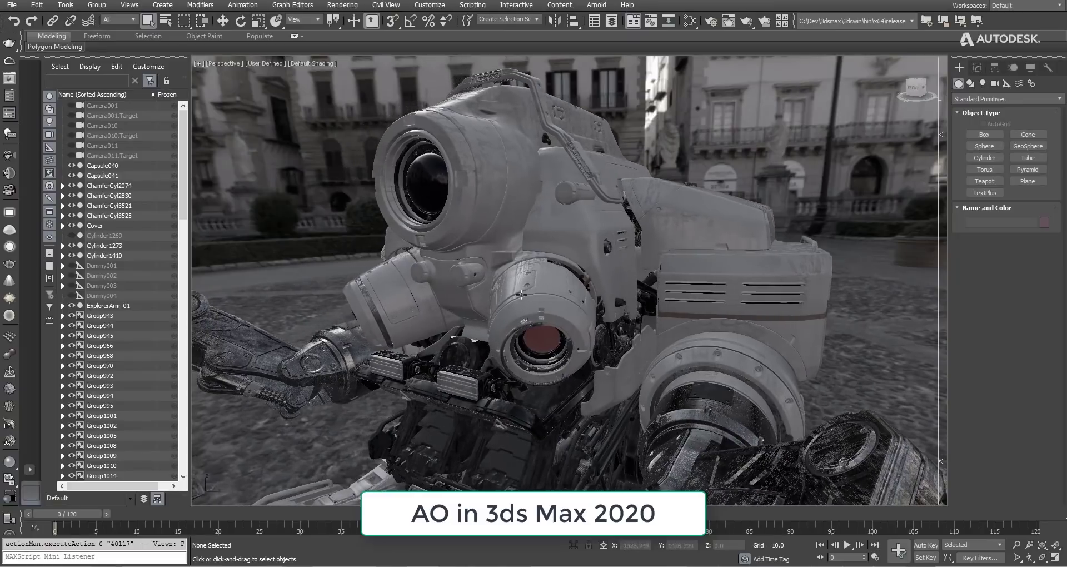
{"action": "middle_click_drag", "start_coordinate": [455, 265], "coordinate": [486, 276], "text": "alt"}
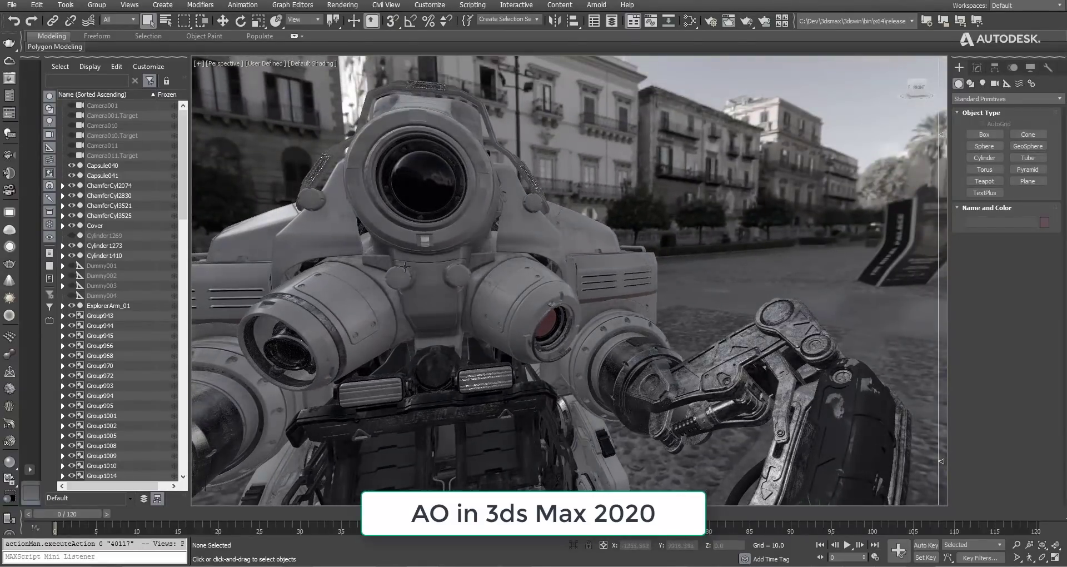
{"action": "middle_click_drag", "start_coordinate": [404, 267], "coordinate": [548, 266]}
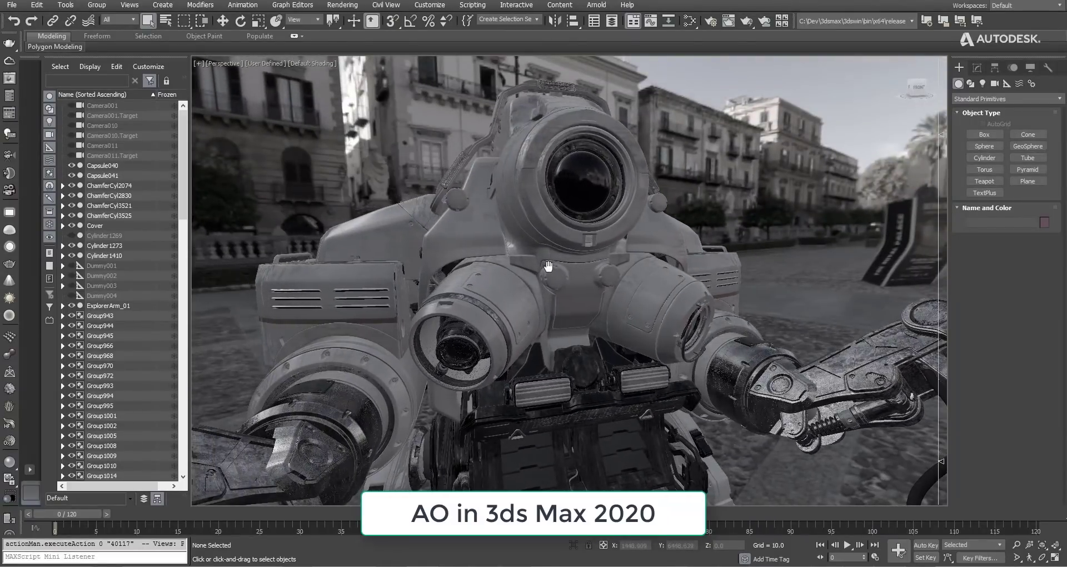
{"action": "middle_click_drag", "start_coordinate": [470, 244], "coordinate": [500, 244], "text": "alt"}
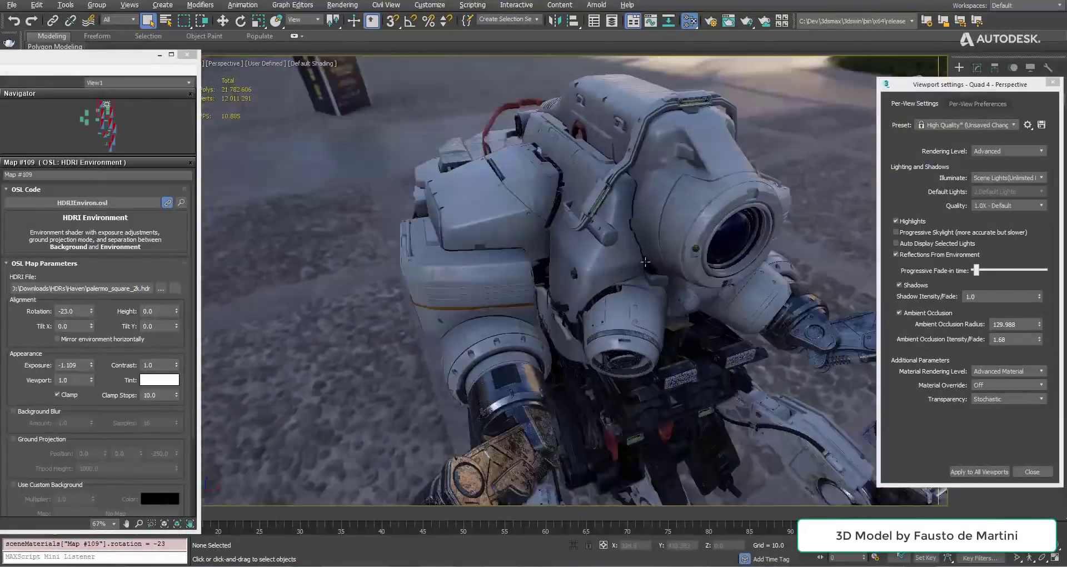
{"action": "middle_click_drag", "start_coordinate": [645, 261], "coordinate": [582, 205], "text": "alt"}
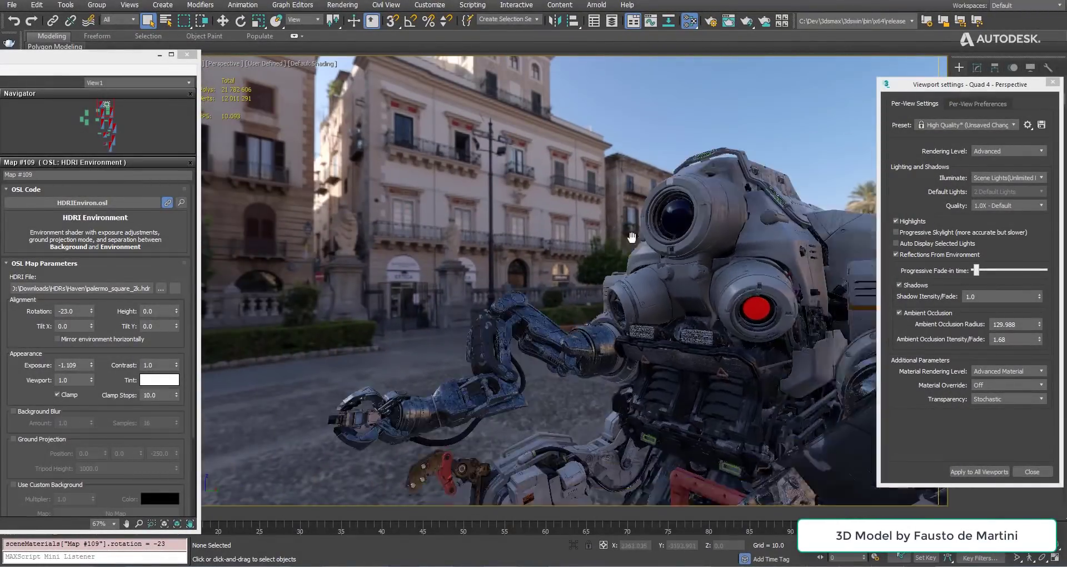
- Adjust the Palermo HDRI's rotation, height and X/Y tilt behind the robot
{"action": "mouse_move", "coordinate": [602, 298]}
{"action": "middle_mouse_down", "text": "alt"}
{"action": "mouse_move", "coordinate": [588, 427]}
{"action": "mouse_move", "coordinate": [386, 472]}
{"action": "mouse_move", "coordinate": [459, 324]}
{"action": "mouse_move", "coordinate": [389, 313]}
{"action": "middle_mouse_up", "text": "alt"}
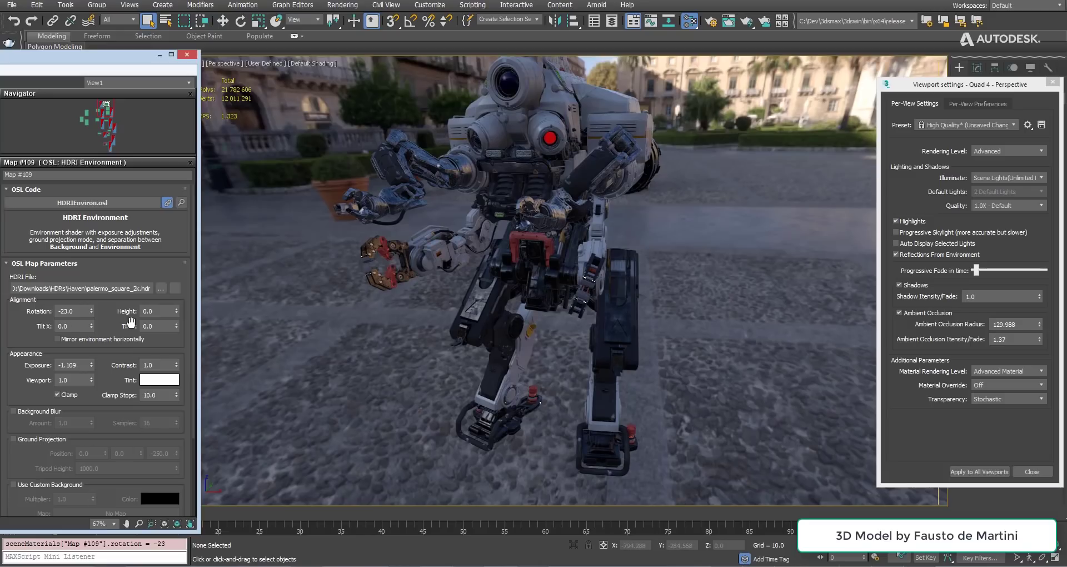
{"action": "left_click_drag", "start_coordinate": [91, 309], "coordinate": [89, 273]}
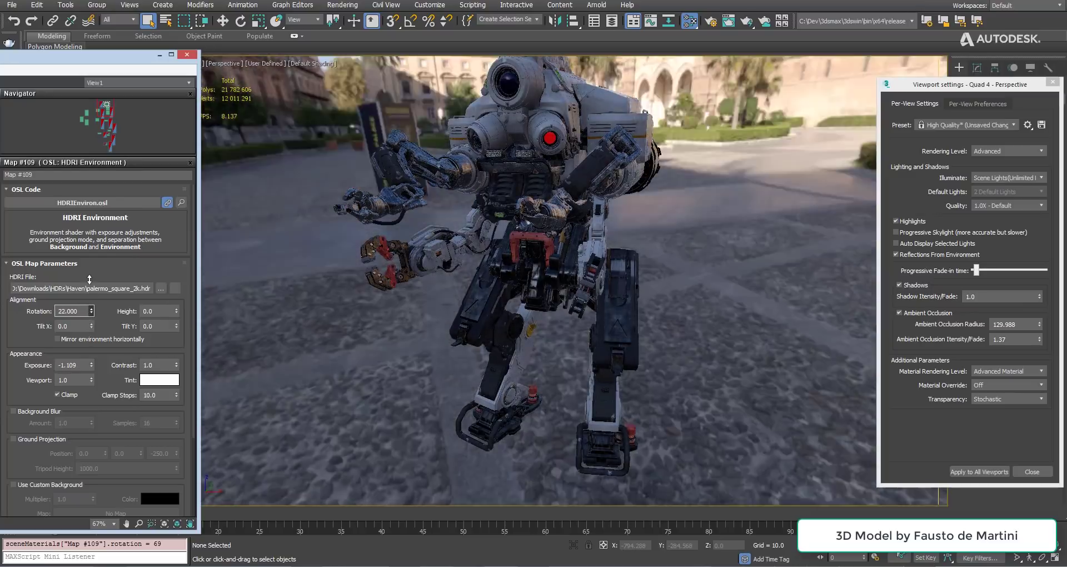
{"action": "left_click_drag", "start_coordinate": [176, 312], "coordinate": [177, 309]}
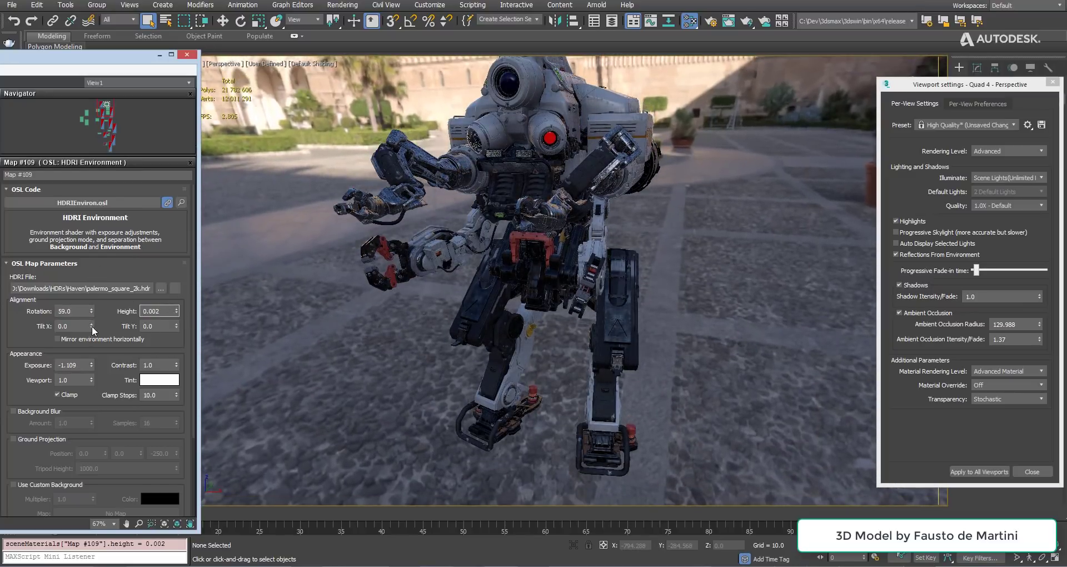
{"action": "mouse_move", "coordinate": [91, 327]}
{"action": "left_mouse_down"}
{"action": "mouse_move", "coordinate": [100, 309]}
{"action": "mouse_move", "coordinate": [100, 328]}
{"action": "left_mouse_up"}
{"action": "left_click_drag", "start_coordinate": [175, 325], "coordinate": [164, 330]}
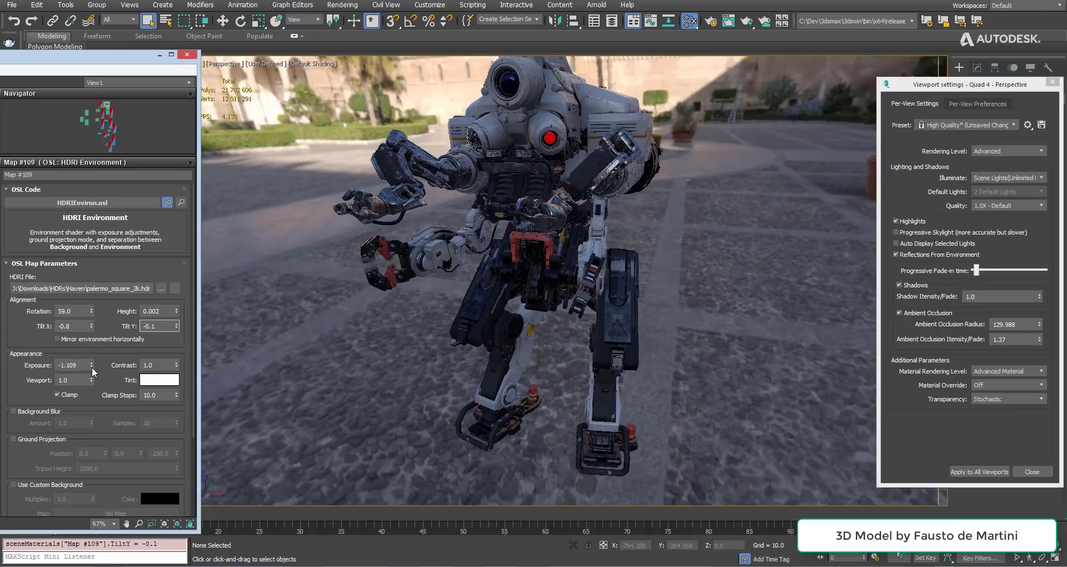
- Raise the HDRI exposure to -0.877 and contrast to 1.05, keeping Clamp on
{"action": "left_click_drag", "start_coordinate": [92, 365], "coordinate": [93, 349]}
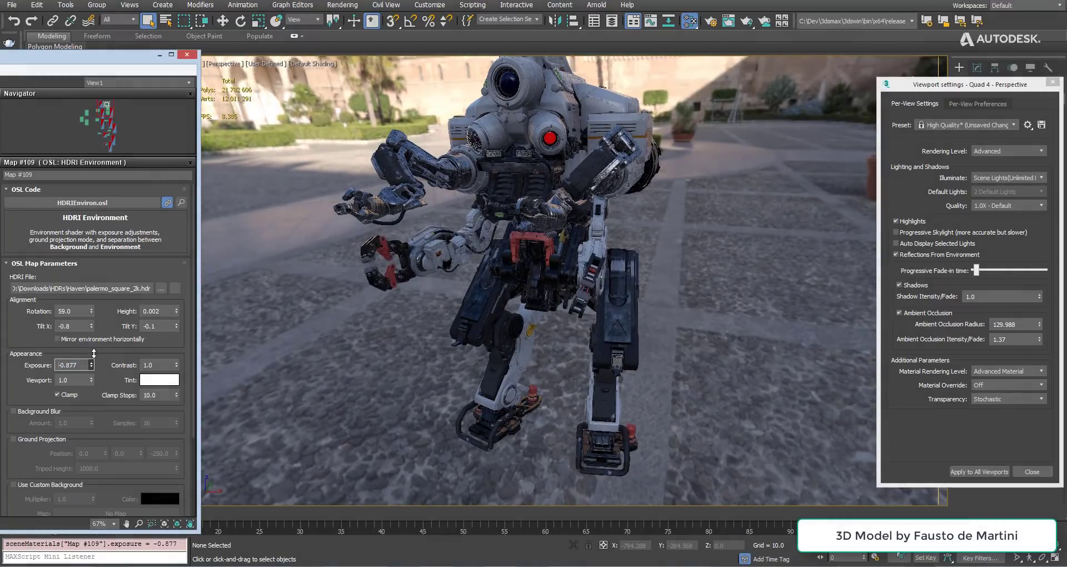
{"action": "left_click_drag", "start_coordinate": [176, 362], "coordinate": [177, 359]}
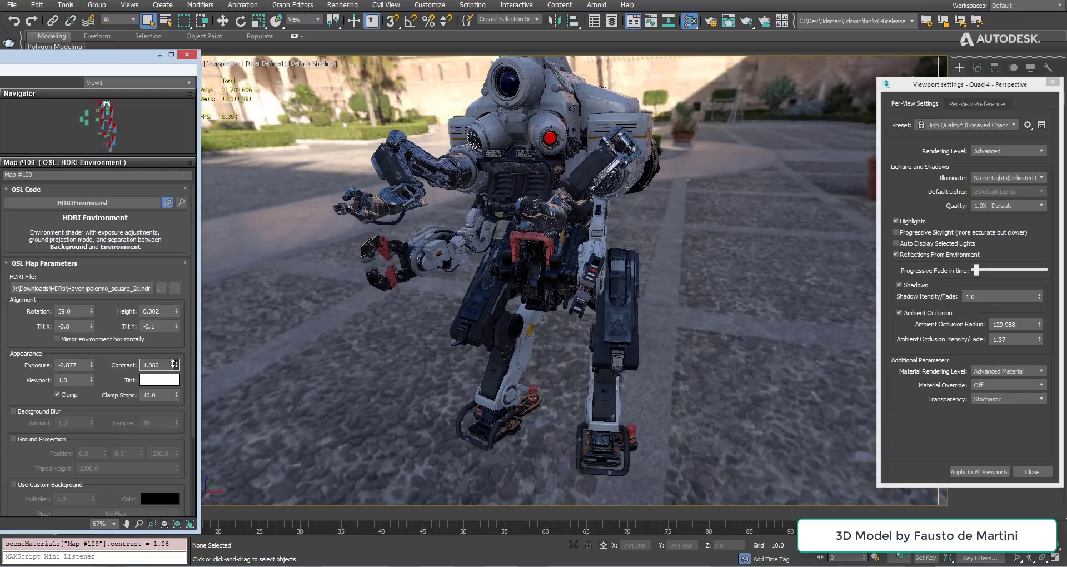
{"action": "double_click", "coordinate": [71, 395]}
{"action": "scroll", "coordinate": [449, 302], "scroll_direction": "up", "scroll_amount": 6}
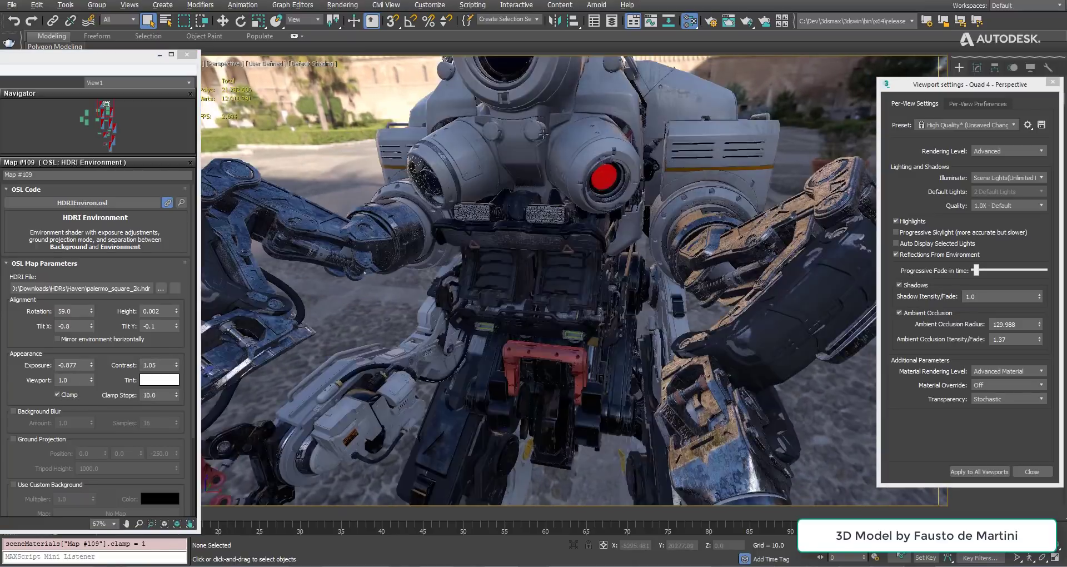
- Turn on background blur for the Palermo HDRI and experiment with the blur amount
{"action": "middle_click_drag", "start_coordinate": [534, 252], "coordinate": [517, 237], "text": "alt"}
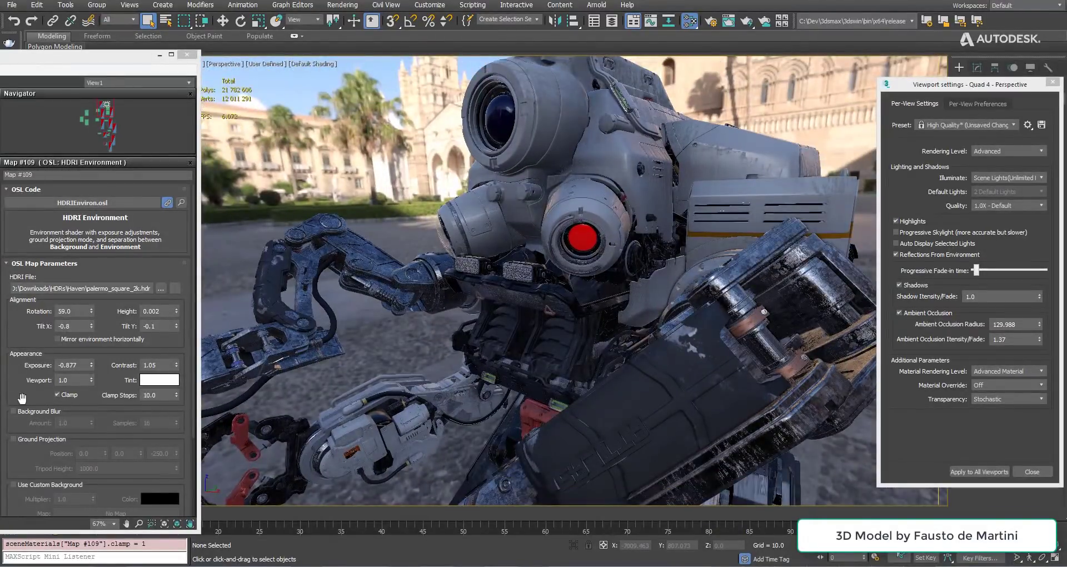
{"action": "left_click", "coordinate": [13, 412]}
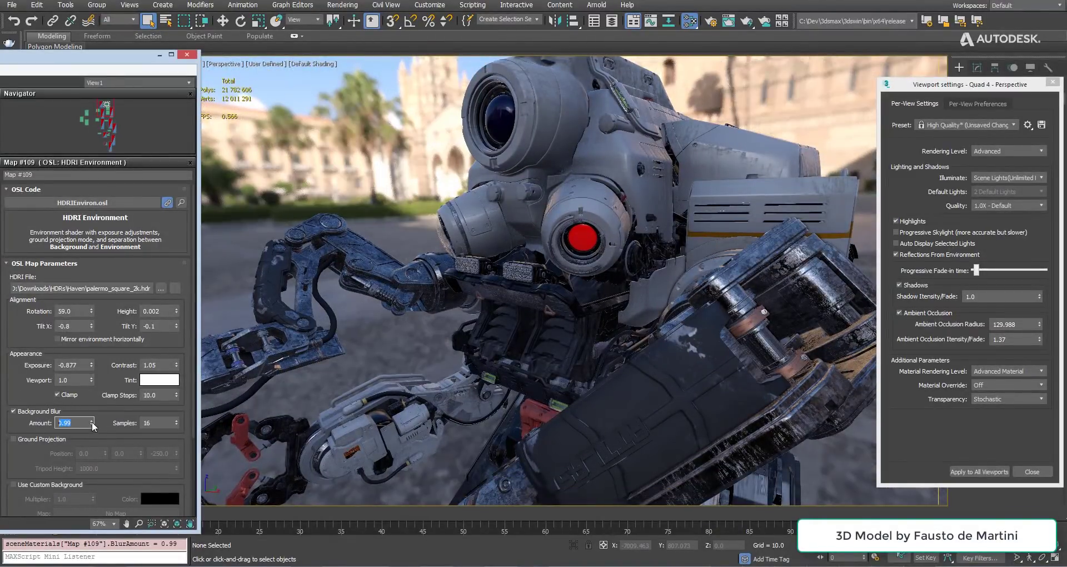
{"action": "left_click_drag", "start_coordinate": [92, 423], "coordinate": [100, 361]}
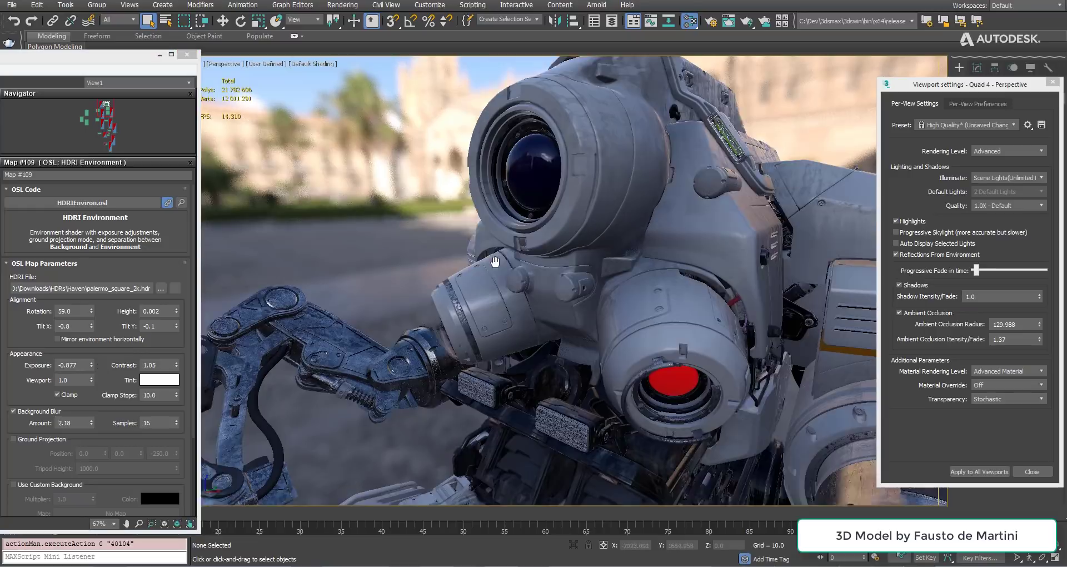
{"action": "mouse_move", "coordinate": [516, 267]}
{"action": "middle_mouse_down", "text": "alt"}
{"action": "mouse_move", "coordinate": [533, 259]}
{"action": "mouse_move", "coordinate": [248, 332]}
{"action": "middle_mouse_up", "text": "alt"}
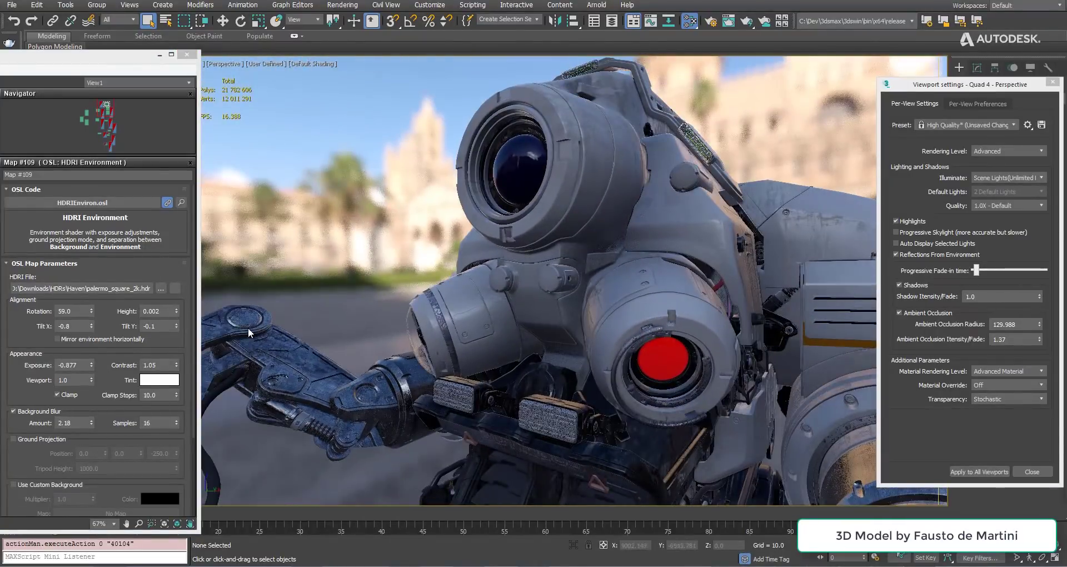
{"action": "left_click", "coordinate": [13, 411]}
{"action": "left_click", "coordinate": [52, 413]}
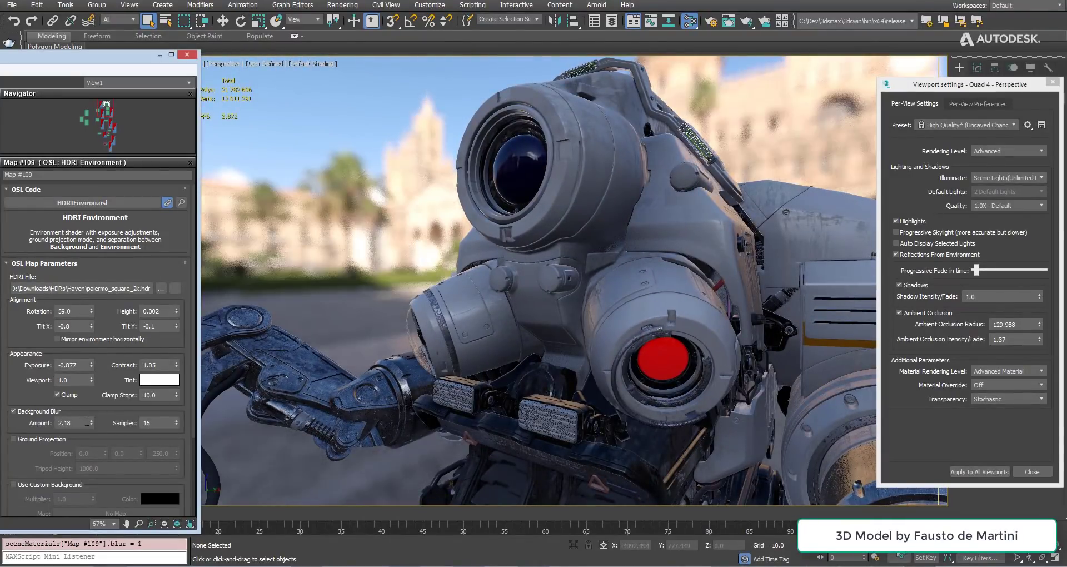
{"action": "left_click_drag", "start_coordinate": [92, 424], "coordinate": [89, 483]}
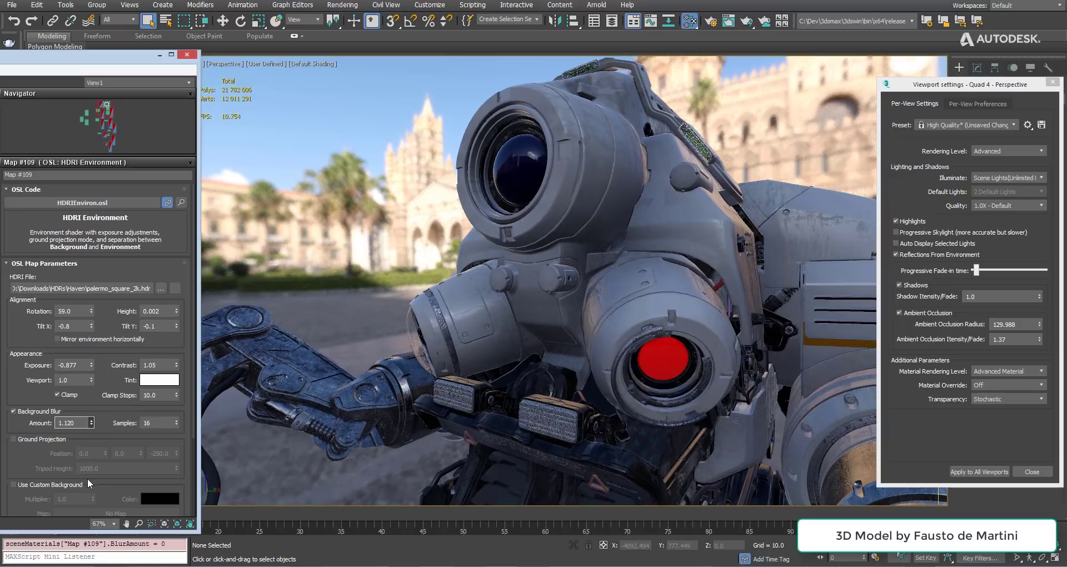
- Switch background blur off with the amount left at 1.28, and orbit to look up at the robot
{"action": "left_click", "coordinate": [35, 413]}
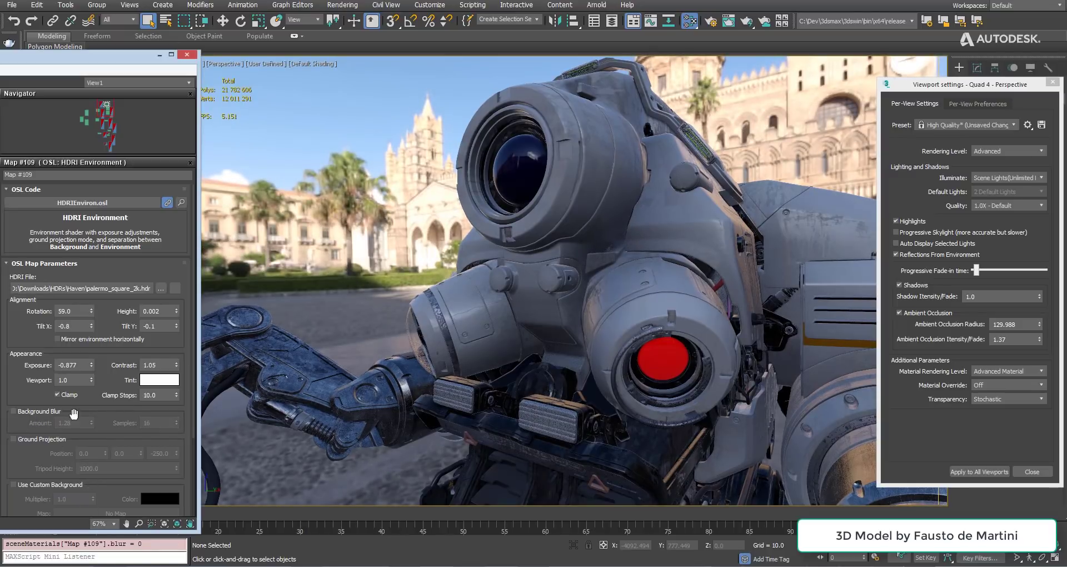
{"action": "scroll", "coordinate": [446, 411], "scroll_direction": "down", "scroll_amount": 5}
{"action": "middle_click_drag", "start_coordinate": [447, 411], "coordinate": [548, 328], "text": "alt"}
{"action": "scroll", "coordinate": [547, 327], "scroll_direction": "up", "scroll_amount": 5}
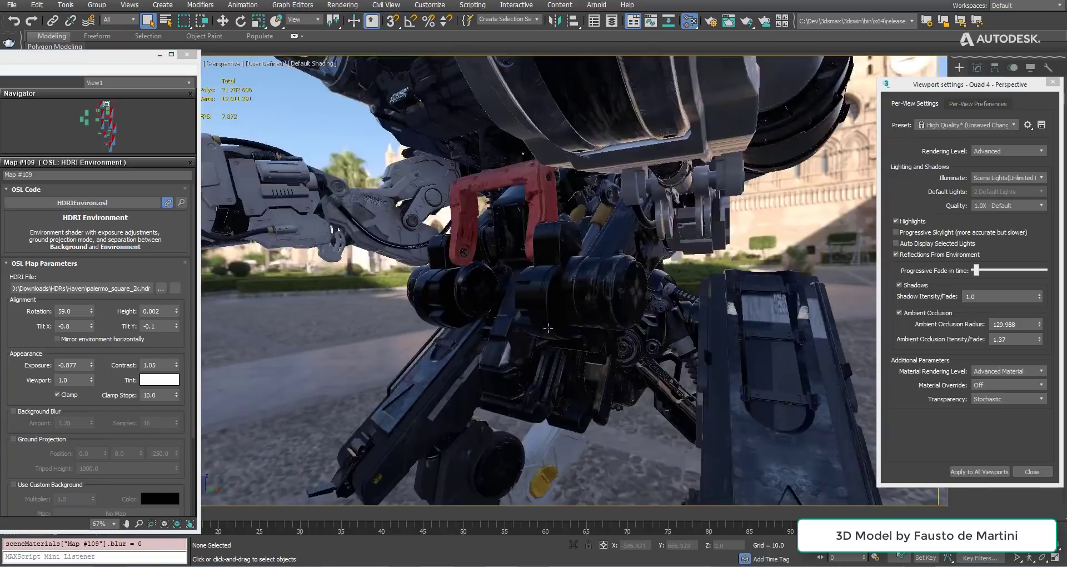
{"action": "scroll", "coordinate": [548, 328], "scroll_direction": "down", "scroll_amount": 5}
{"action": "scroll", "coordinate": [550, 329], "scroll_direction": "down", "scroll_amount": 2}
{"action": "scroll", "coordinate": [551, 329], "scroll_direction": "up", "scroll_amount": 2}
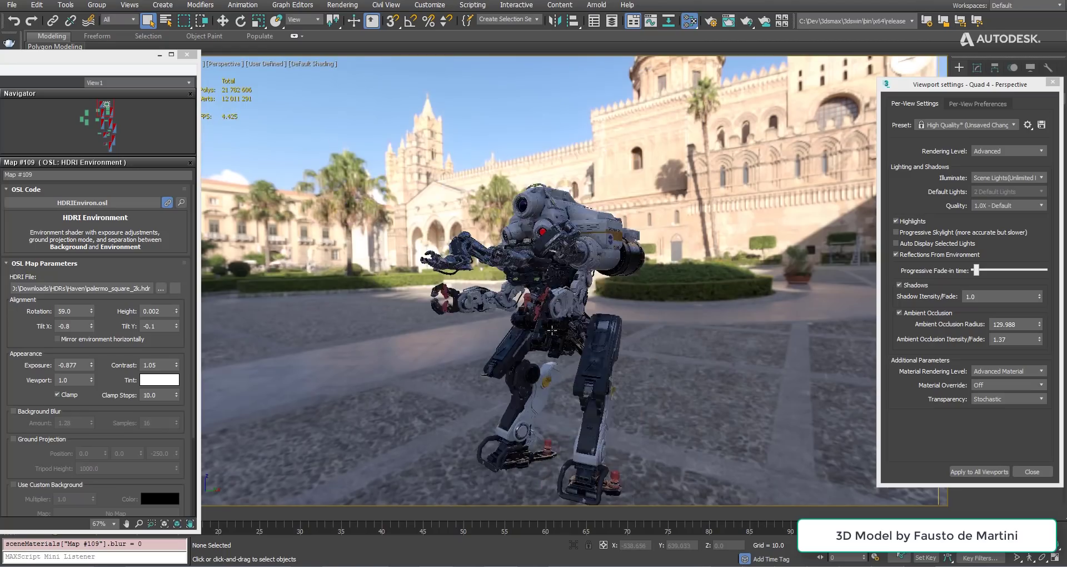
{"action": "mouse_move", "coordinate": [551, 330]}
{"action": "middle_mouse_down", "text": "alt"}
{"action": "mouse_move", "coordinate": [579, 306]}
{"action": "mouse_move", "coordinate": [564, 367]}
{"action": "mouse_move", "coordinate": [556, 349]}
{"action": "mouse_move", "coordinate": [548, 362]}
{"action": "middle_mouse_up", "text": "alt"}
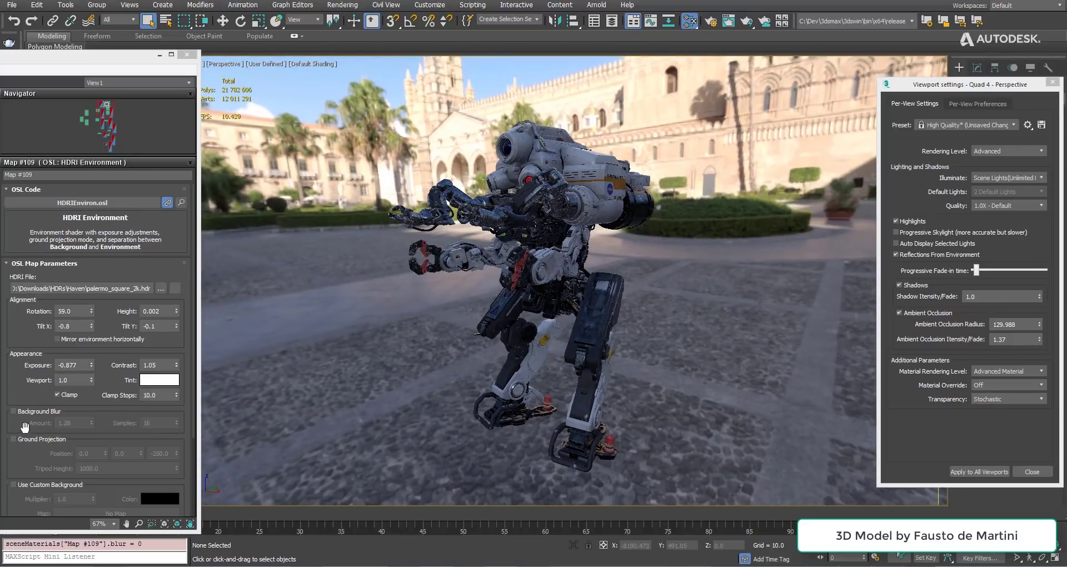
- Enable Ground Projection on the Palermo HDRI and orbit to see the robot on the plaza floor
{"action": "left_click_drag", "start_coordinate": [25, 427], "coordinate": [25, 398]}
{"action": "left_click", "coordinate": [21, 399]}
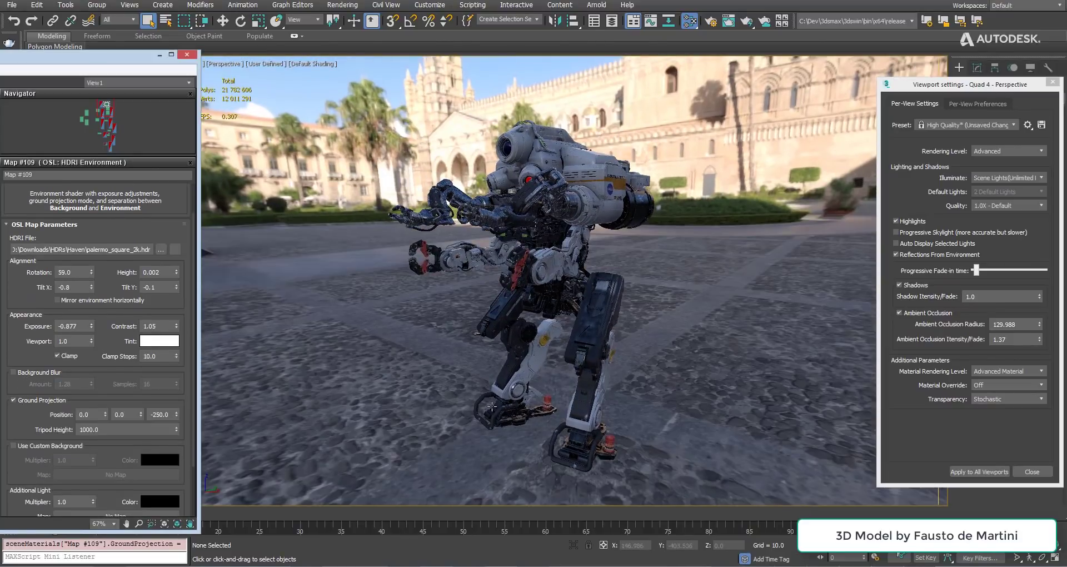
{"action": "mouse_move", "coordinate": [491, 406]}
{"action": "middle_mouse_down", "text": "alt"}
{"action": "mouse_move", "coordinate": [509, 405]}
{"action": "mouse_move", "coordinate": [532, 366]}
{"action": "middle_mouse_up", "text": "alt"}
{"action": "scroll", "coordinate": [532, 366], "scroll_direction": "up", "scroll_amount": 5}
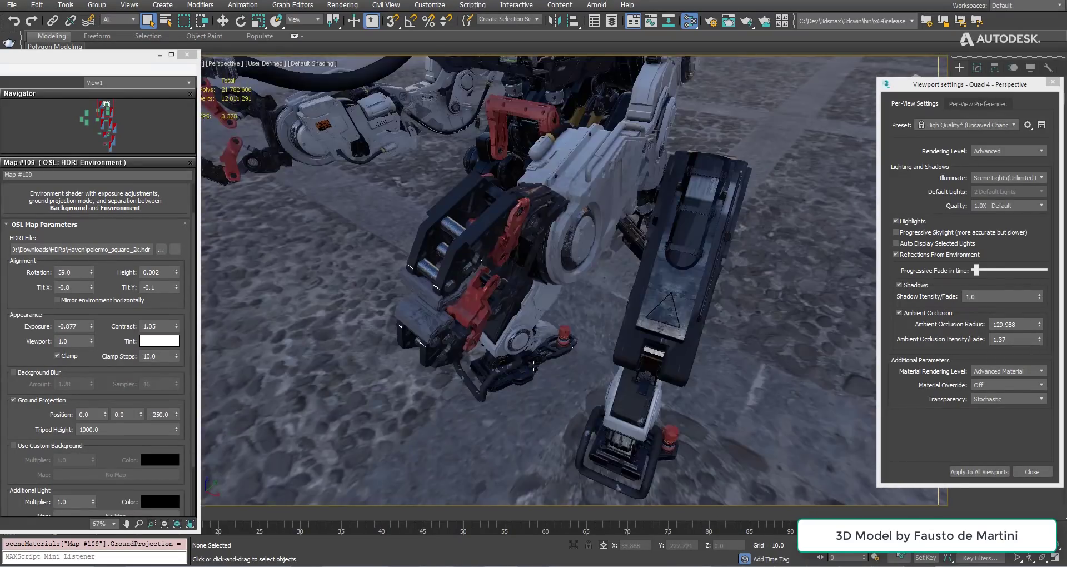
{"action": "scroll", "coordinate": [532, 365], "scroll_direction": "down", "scroll_amount": 5}
{"action": "mouse_move", "coordinate": [532, 366]}
{"action": "middle_mouse_down", "text": "alt"}
{"action": "mouse_move", "coordinate": [409, 301]}
{"action": "mouse_move", "coordinate": [542, 236]}
{"action": "mouse_move", "coordinate": [142, 249]}
{"action": "middle_mouse_up", "text": "alt"}
{"action": "scroll", "coordinate": [468, 271], "scroll_direction": "up", "scroll_amount": 3}
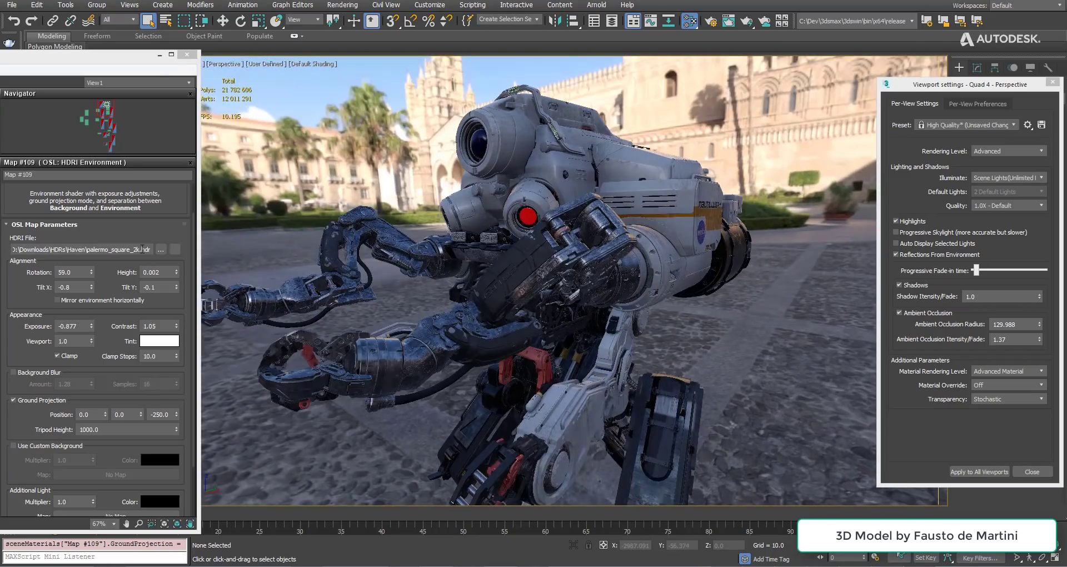
- Load small_harbor_02_2k.hdr as the HDRI backdrop and frame a close side view of the robot
{"action": "left_click", "coordinate": [162, 248]}
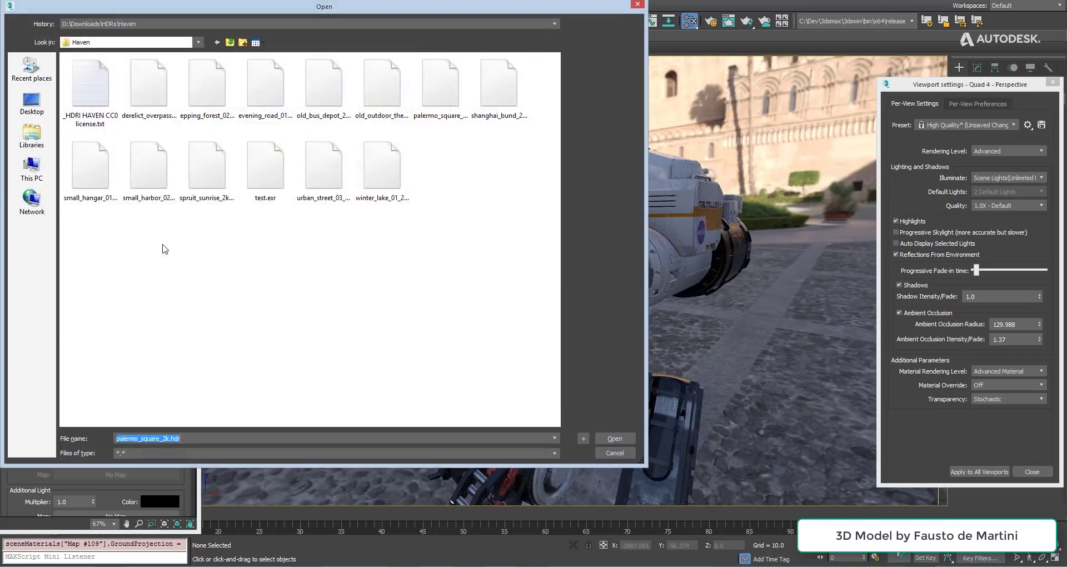
{"action": "double_click", "coordinate": [162, 168]}
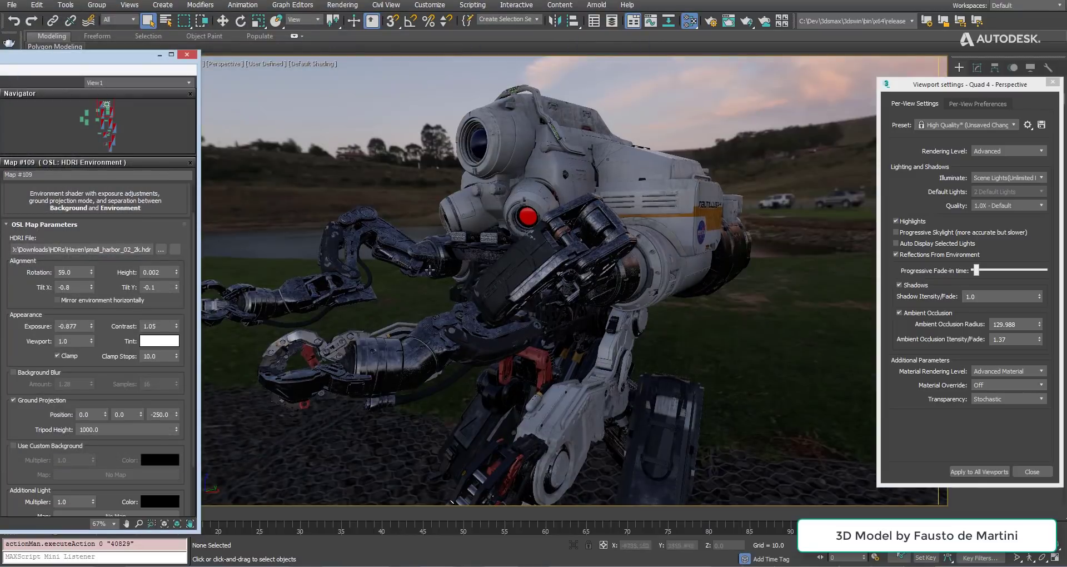
{"action": "key", "text": "Up"}
{"action": "left_click_drag", "start_coordinate": [398, 216], "coordinate": [469, 316]}
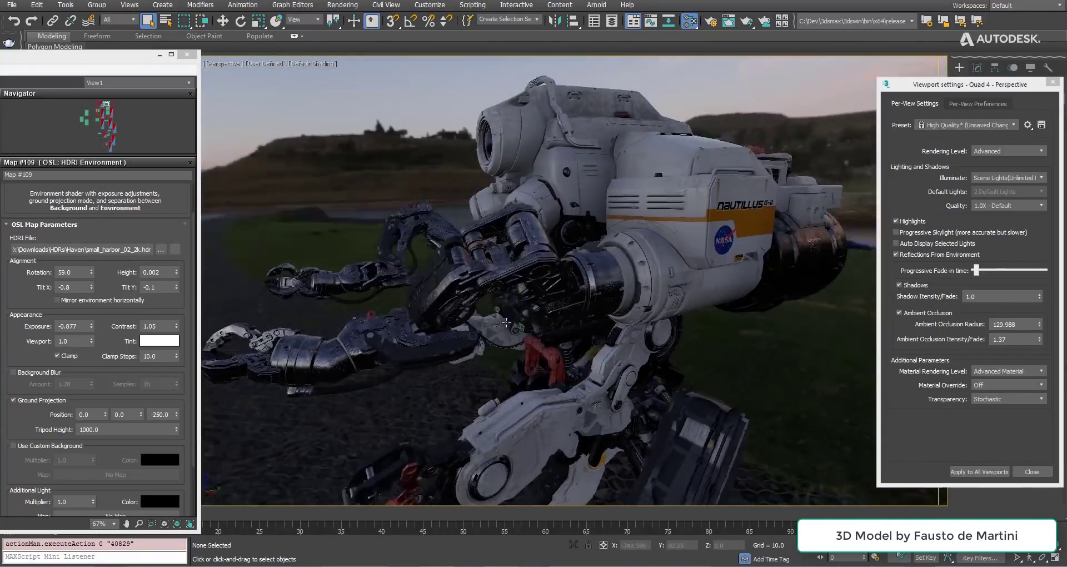
- Set the HDRI rotation to 268, exposure to -2.206 and an orange tint for a sunset look
{"action": "mouse_move", "coordinate": [92, 272]}
{"action": "left_mouse_down"}
{"action": "mouse_move", "coordinate": [97, 168]}
{"action": "mouse_move", "coordinate": [98, 177]}
{"action": "left_mouse_up"}
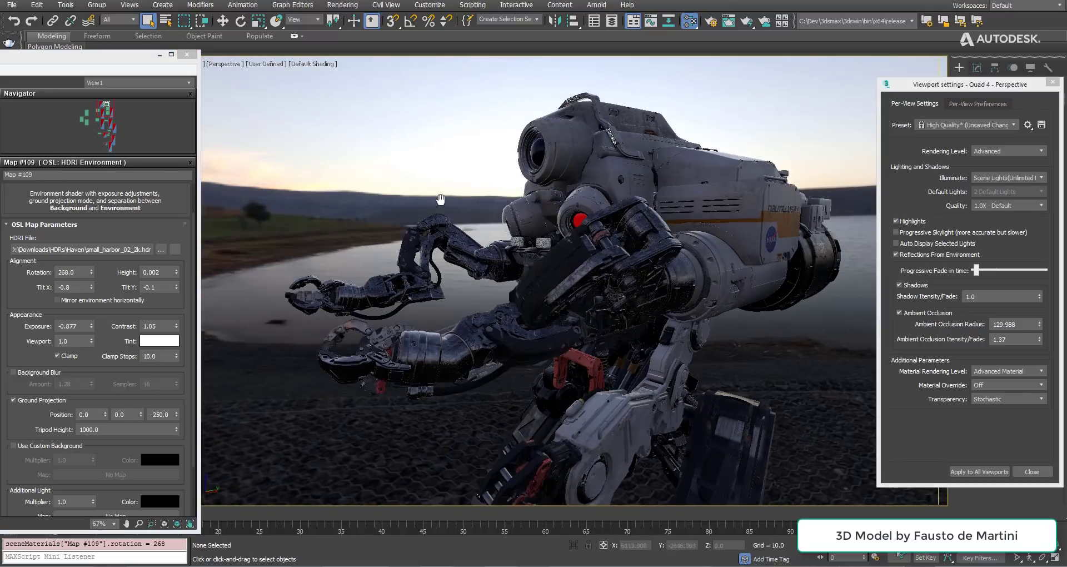
{"action": "middle_click_drag", "start_coordinate": [489, 267], "coordinate": [566, 273]}
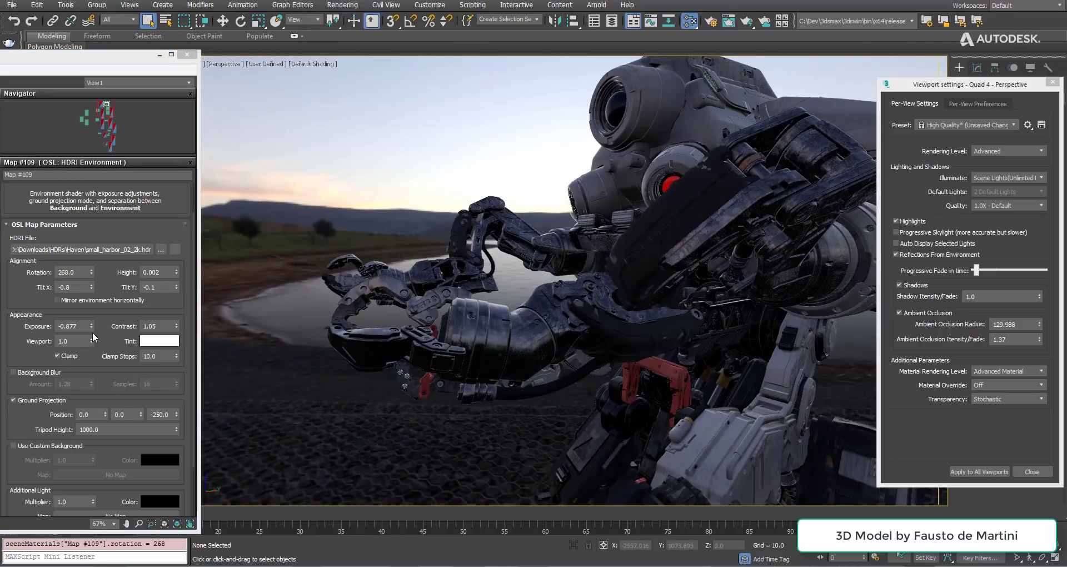
{"action": "left_click_drag", "start_coordinate": [91, 326], "coordinate": [159, 345]}
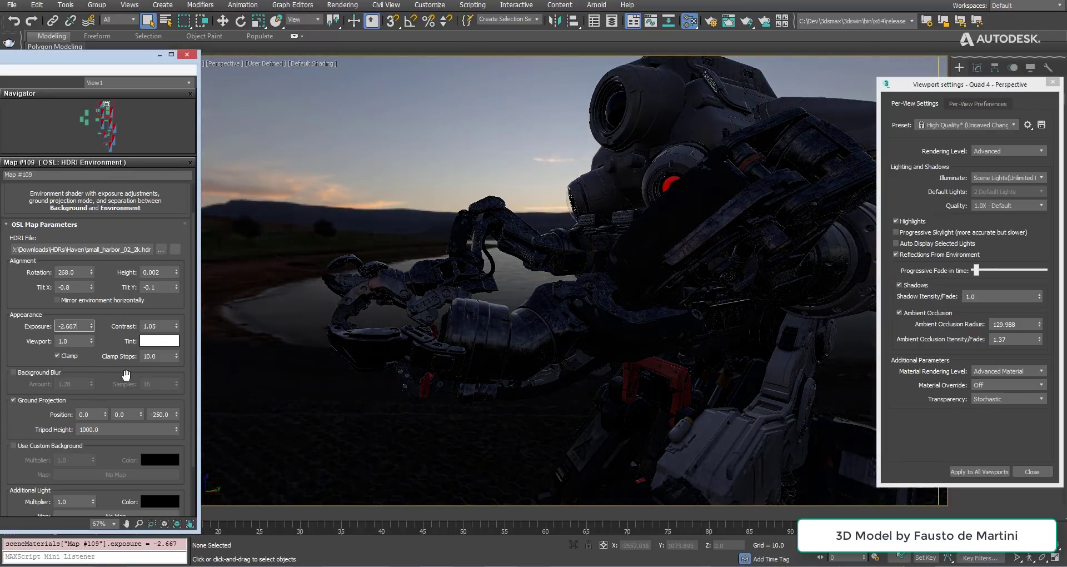
{"action": "left_click", "coordinate": [159, 344]}
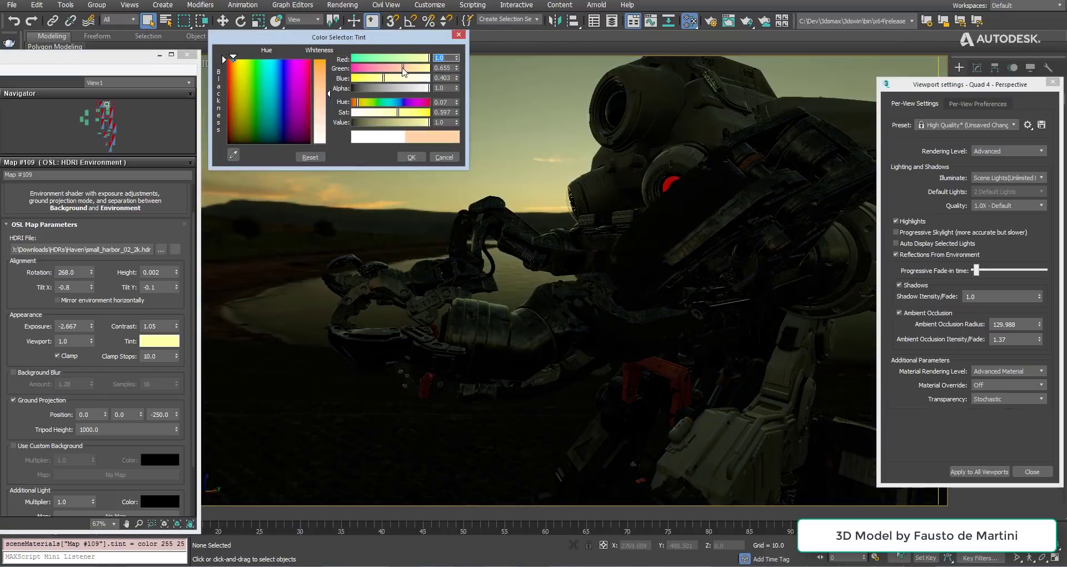
{"action": "left_click", "coordinate": [418, 158]}
{"action": "middle_click_drag", "start_coordinate": [611, 250], "coordinate": [669, 250], "text": "alt"}
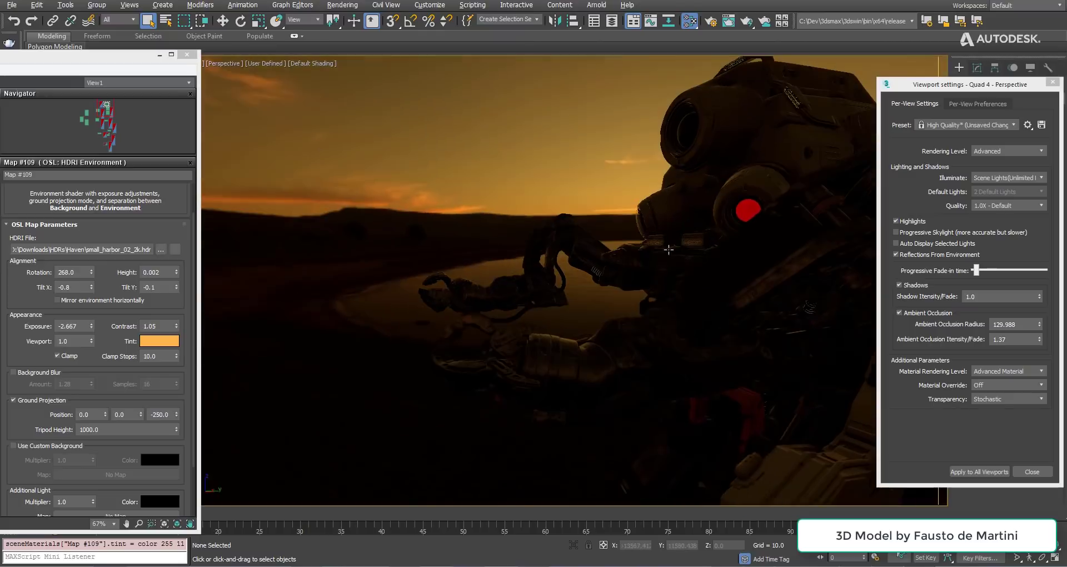
{"action": "left_click_drag", "start_coordinate": [92, 326], "coordinate": [91, 320]}
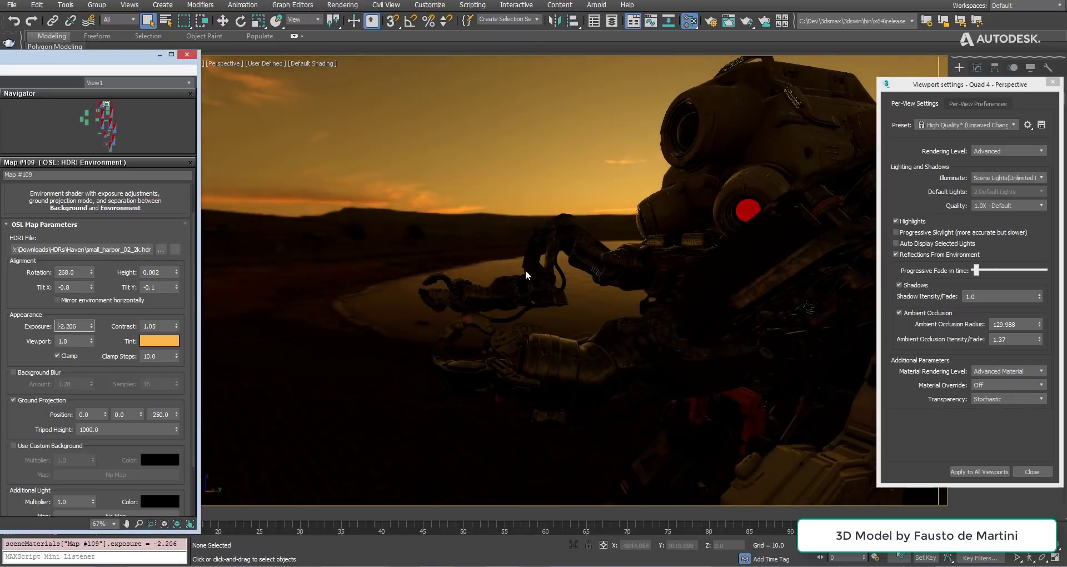
{"action": "middle_click_drag", "start_coordinate": [525, 269], "coordinate": [530, 296], "text": "alt"}
{"action": "left_click", "coordinate": [1052, 82]}
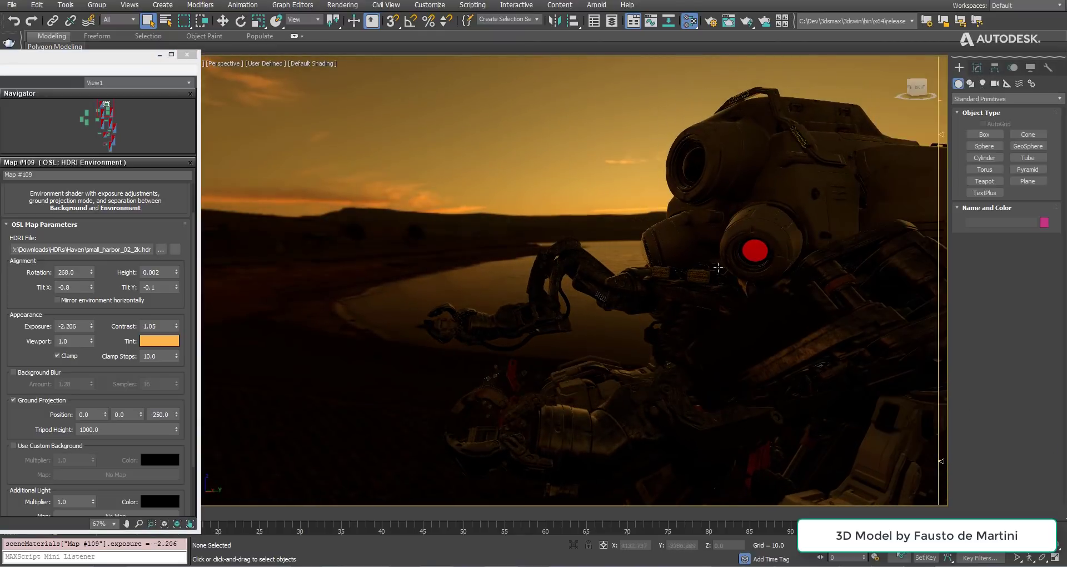
- Close the material editor and start an ActiveShade render of the astronaut, moving its window aside
{"action": "left_click", "coordinate": [187, 56]}
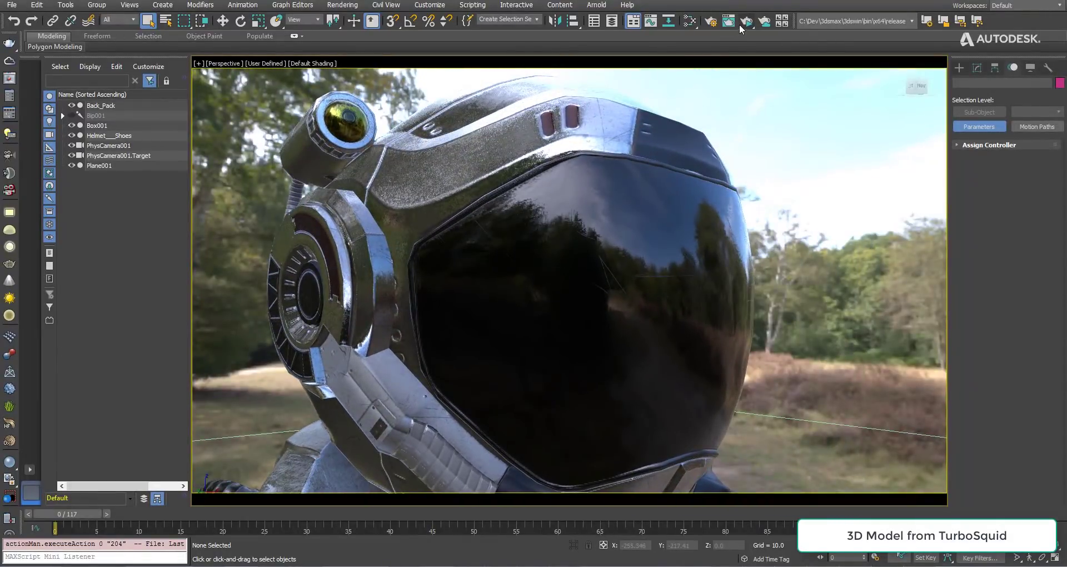
{"action": "left_click", "coordinate": [746, 22]}
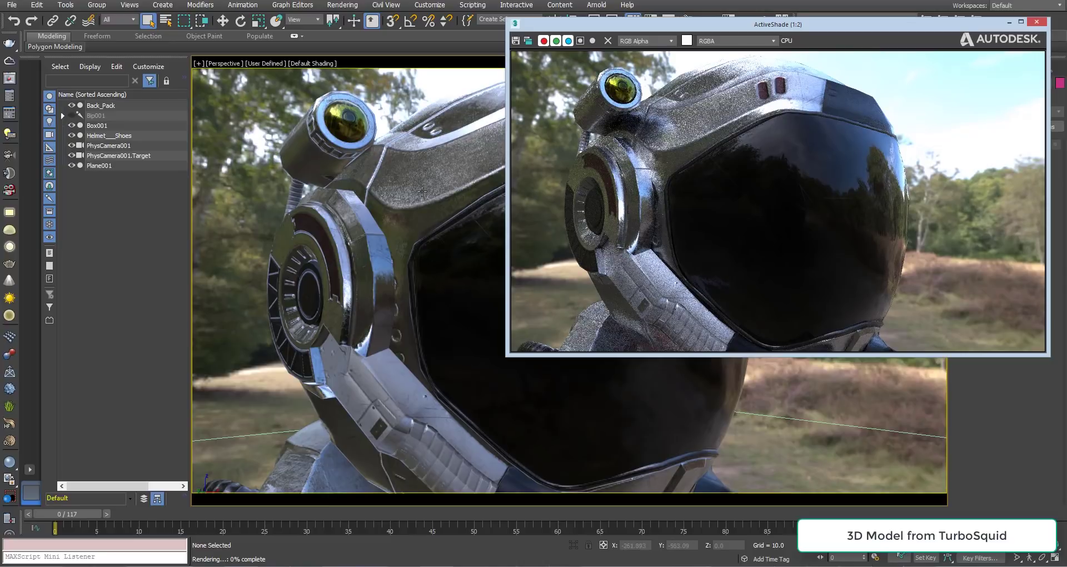
{"action": "scroll", "coordinate": [422, 192], "scroll_direction": "down", "scroll_amount": 3}
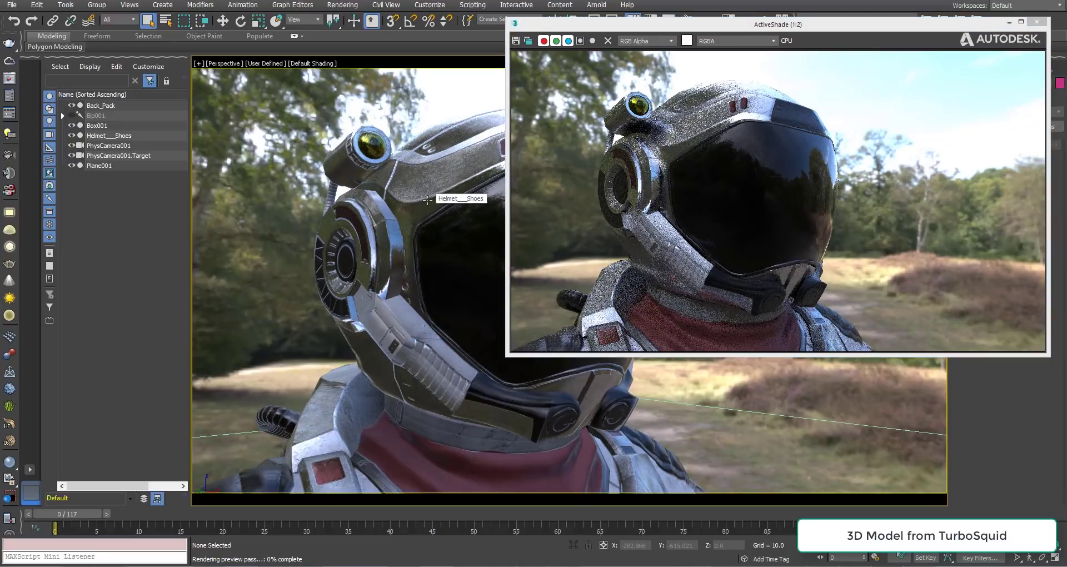
{"action": "middle_click_drag", "start_coordinate": [376, 241], "coordinate": [550, 238], "text": "alt"}
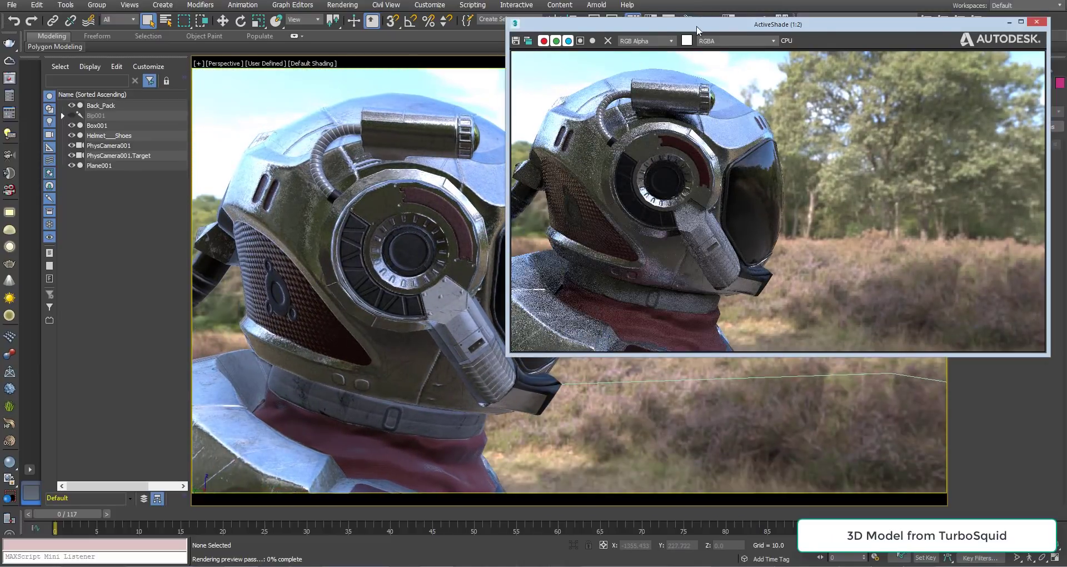
{"action": "left_click_drag", "start_coordinate": [698, 28], "coordinate": [848, 122]}
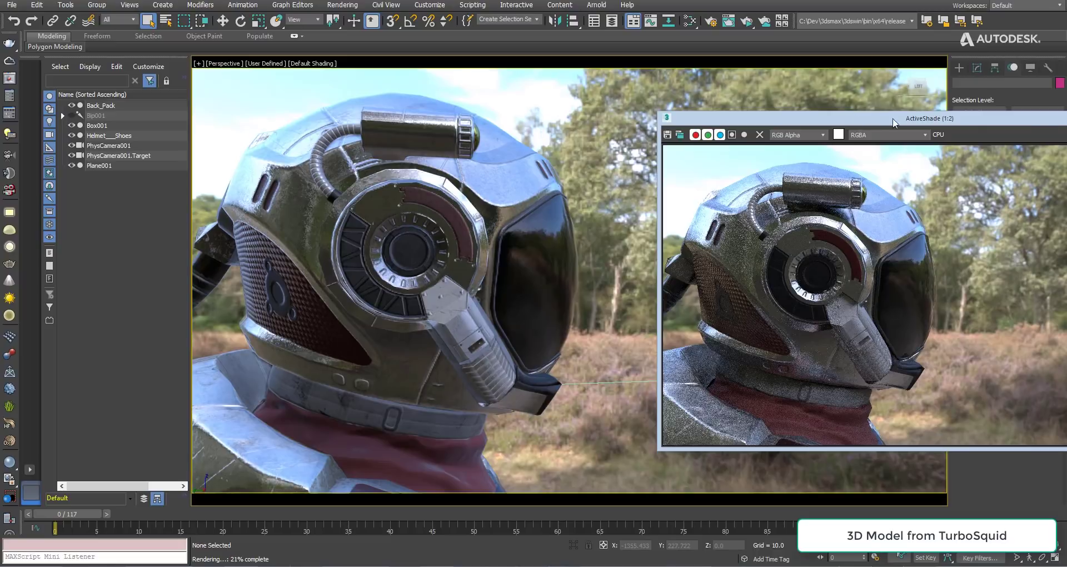
{"action": "scroll", "coordinate": [824, 230], "scroll_direction": "up", "scroll_amount": 2}
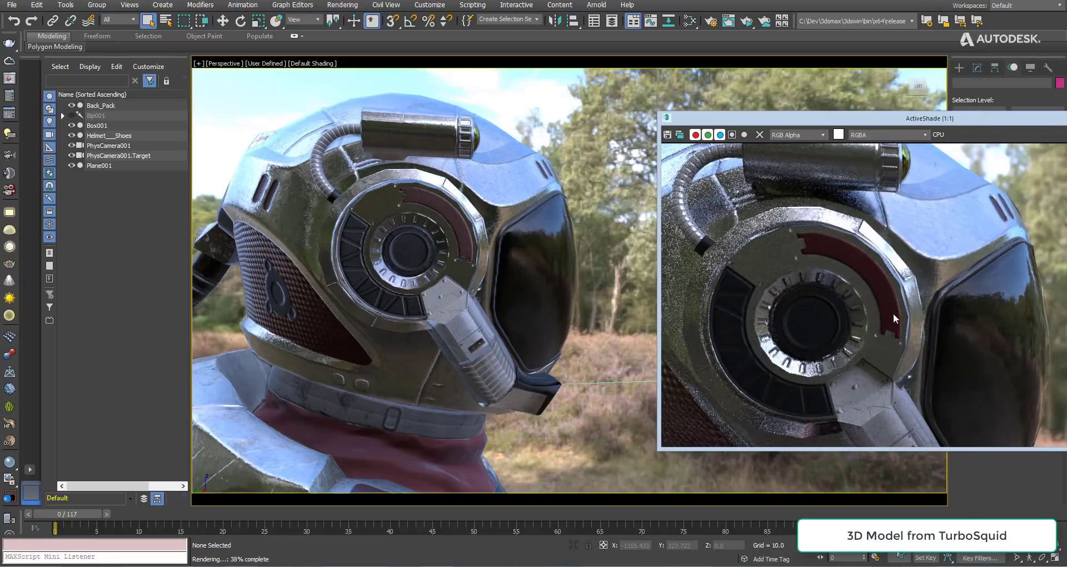
{"action": "scroll", "coordinate": [856, 229], "scroll_direction": "up", "scroll_amount": 2}
{"action": "scroll", "coordinate": [831, 235], "scroll_direction": "down", "scroll_amount": 2}
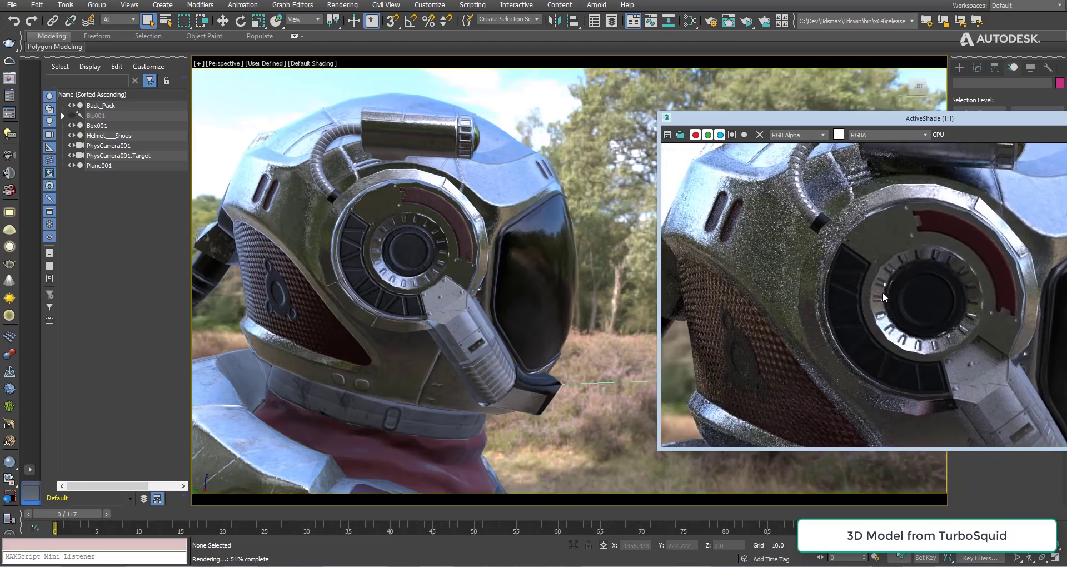
{"action": "scroll", "coordinate": [832, 235], "scroll_direction": "down", "scroll_amount": 2}
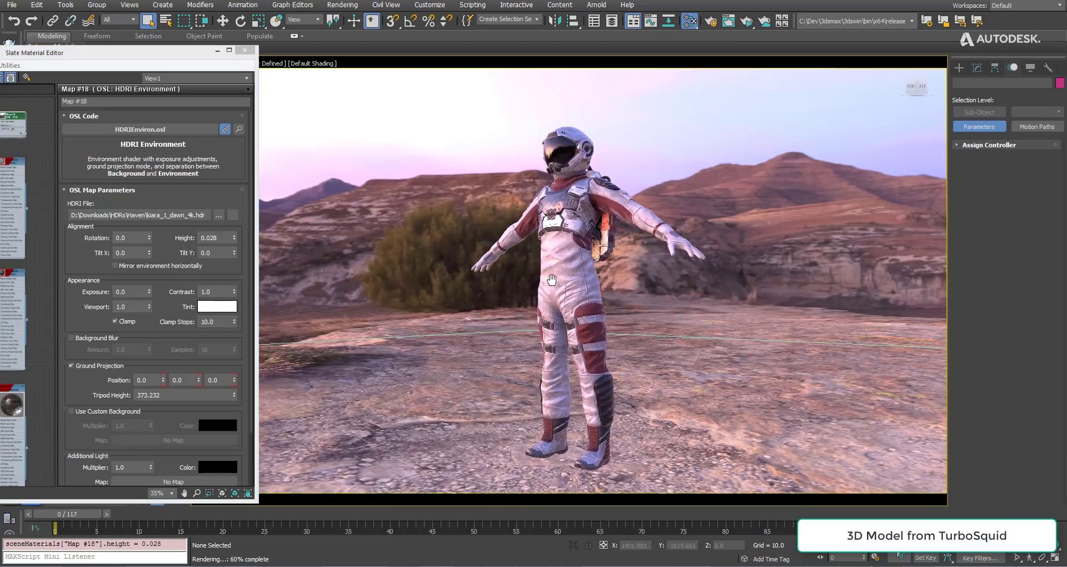
- Orbit in on the astronaut and enable Background Blur on the desert HDRI
{"action": "middle_click_drag", "start_coordinate": [551, 279], "coordinate": [963, 283], "text": "alt"}
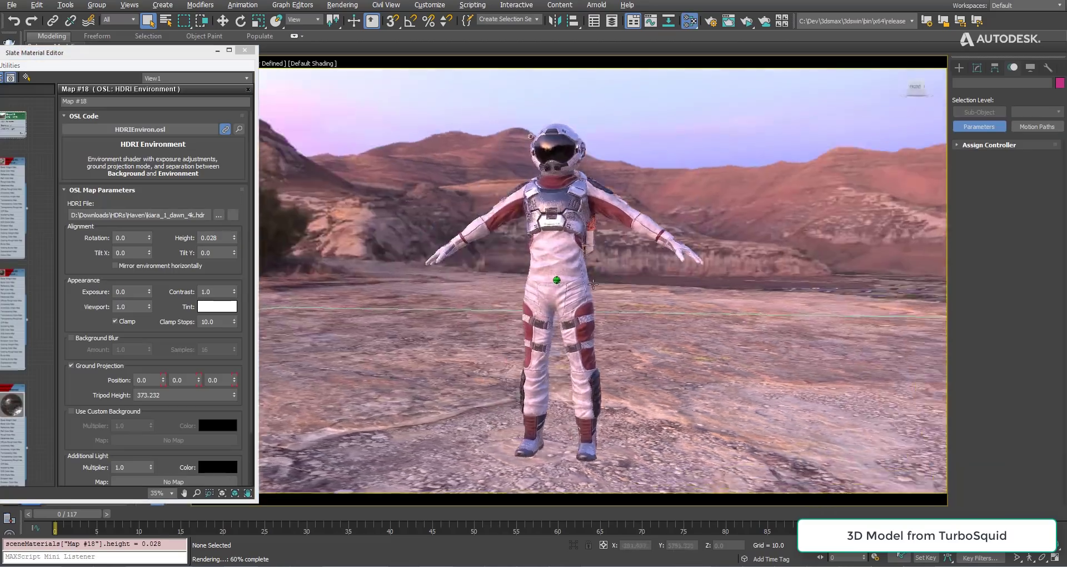
{"action": "scroll", "coordinate": [573, 192], "scroll_direction": "up", "scroll_amount": 4}
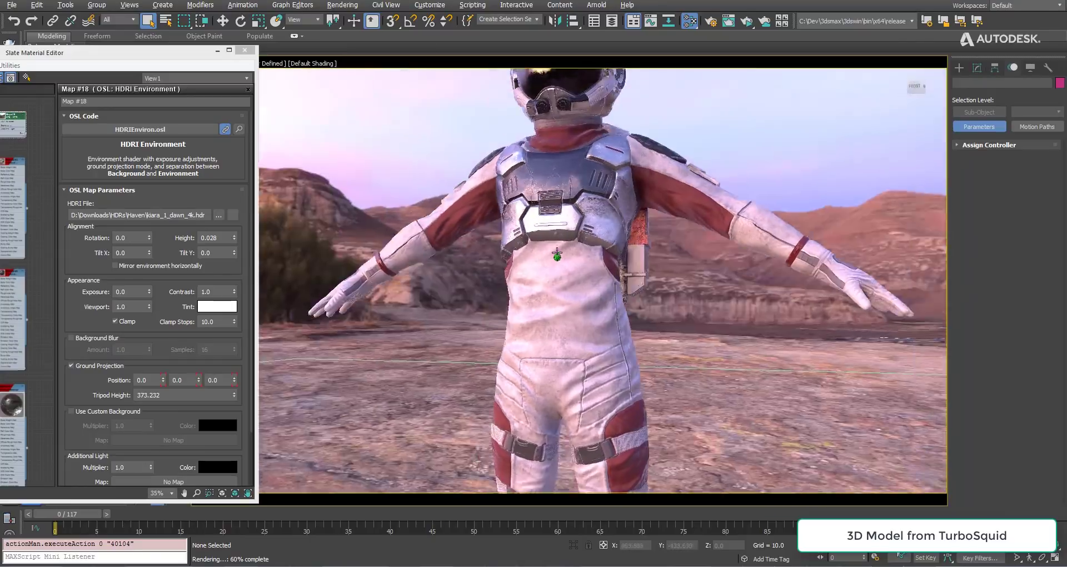
{"action": "middle_click_drag", "start_coordinate": [514, 358], "coordinate": [506, 321]}
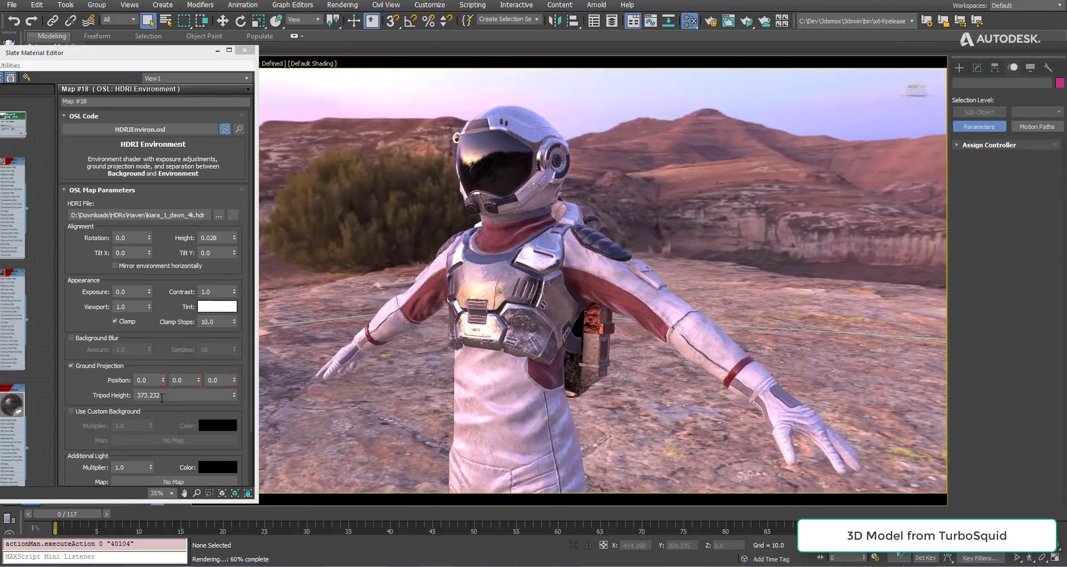
{"action": "left_click", "coordinate": [92, 338]}
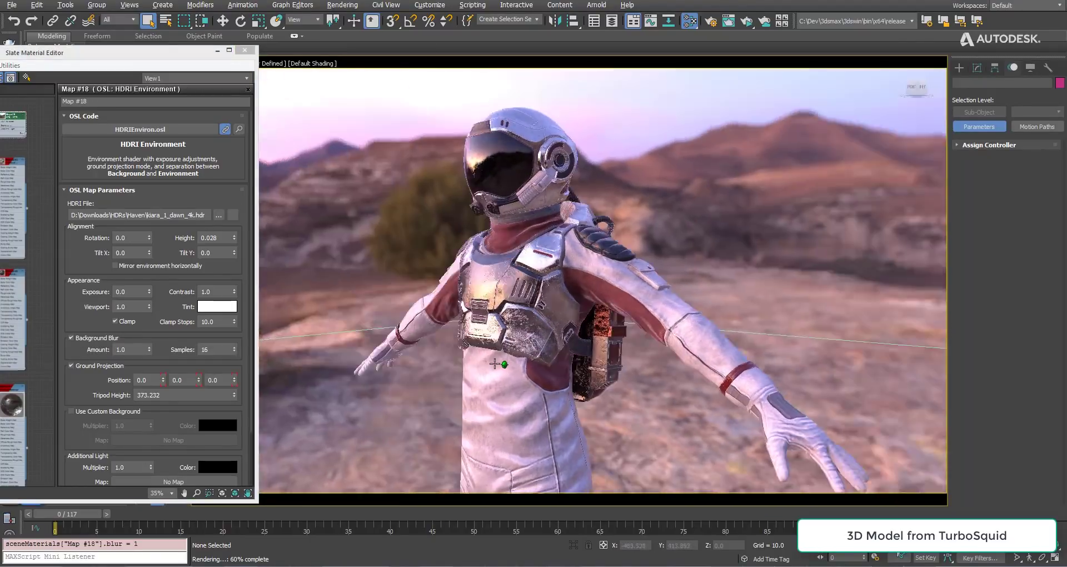
{"action": "left_click", "coordinate": [244, 50]}
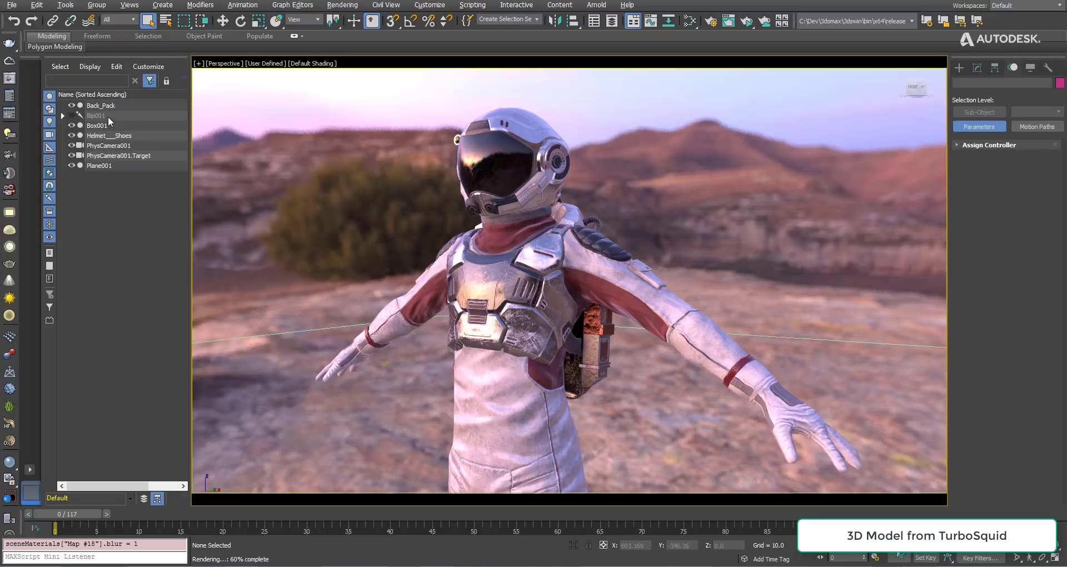
- Select Bip001, turn off Figure Mode, and play the animation through the physical camera
{"action": "left_click", "coordinate": [96, 116]}
{"action": "left_click", "coordinate": [976, 215]}
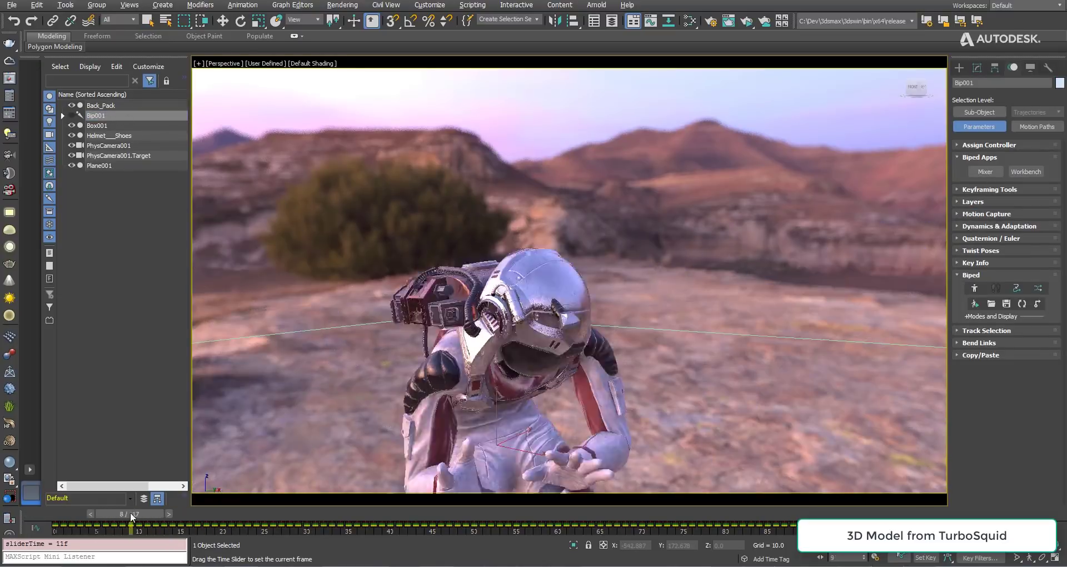
{"action": "left_click_drag", "start_coordinate": [105, 521], "coordinate": [89, 520]}
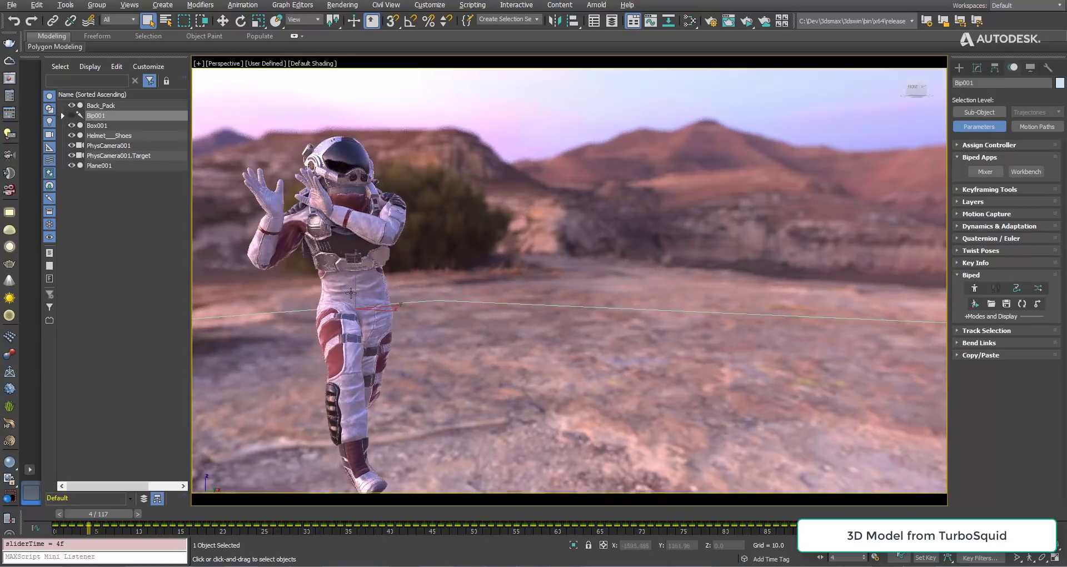
{"action": "scroll", "coordinate": [377, 295], "scroll_direction": "down", "scroll_amount": 5}
{"action": "mouse_move", "coordinate": [97, 507]}
{"action": "left_mouse_down"}
{"action": "mouse_move", "coordinate": [704, 514]}
{"action": "mouse_move", "coordinate": [89, 514]}
{"action": "left_mouse_up"}
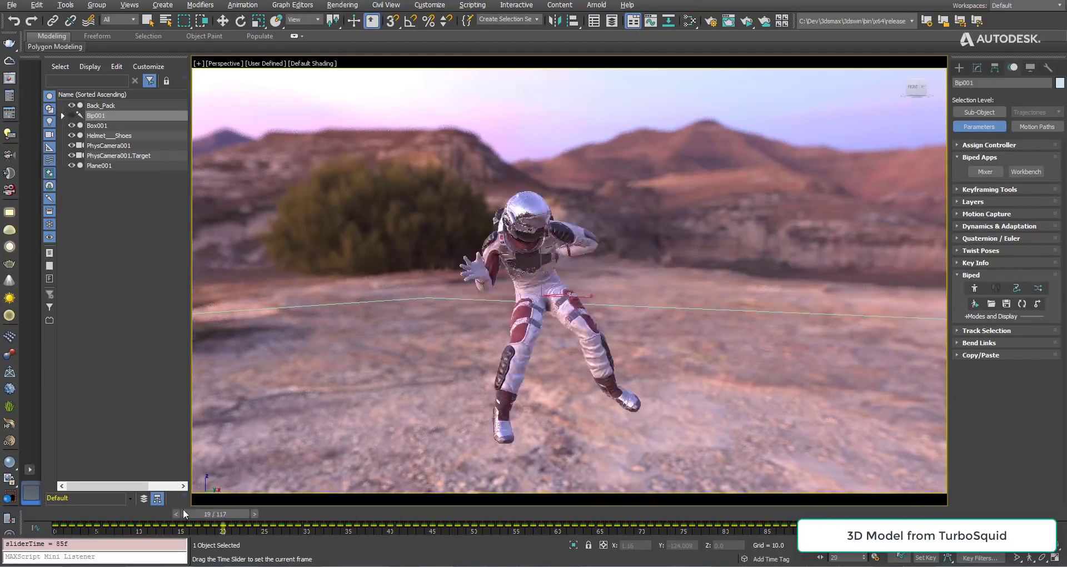
{"action": "key", "text": "slash"}
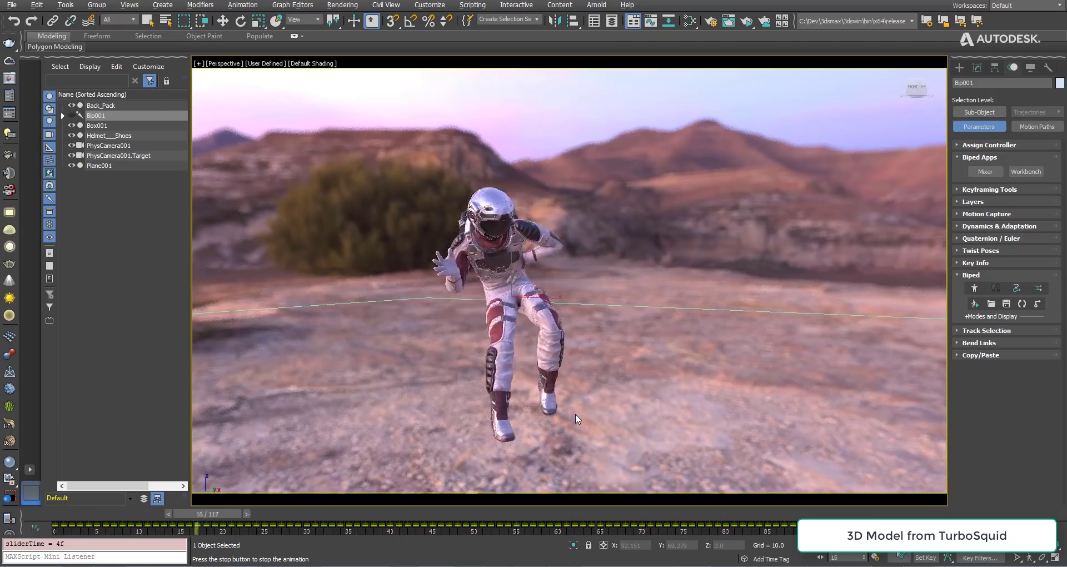
{"action": "key", "text": "c"}
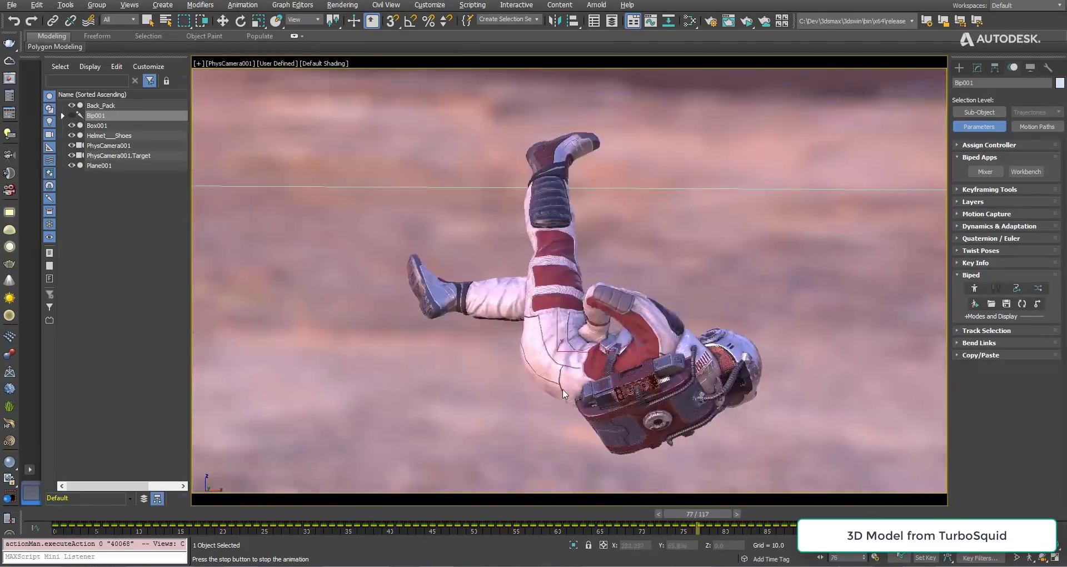
- Turn off background blur, tint the desert HDRI orange, and lower exposure to -1.769
{"action": "key", "text": "m"}
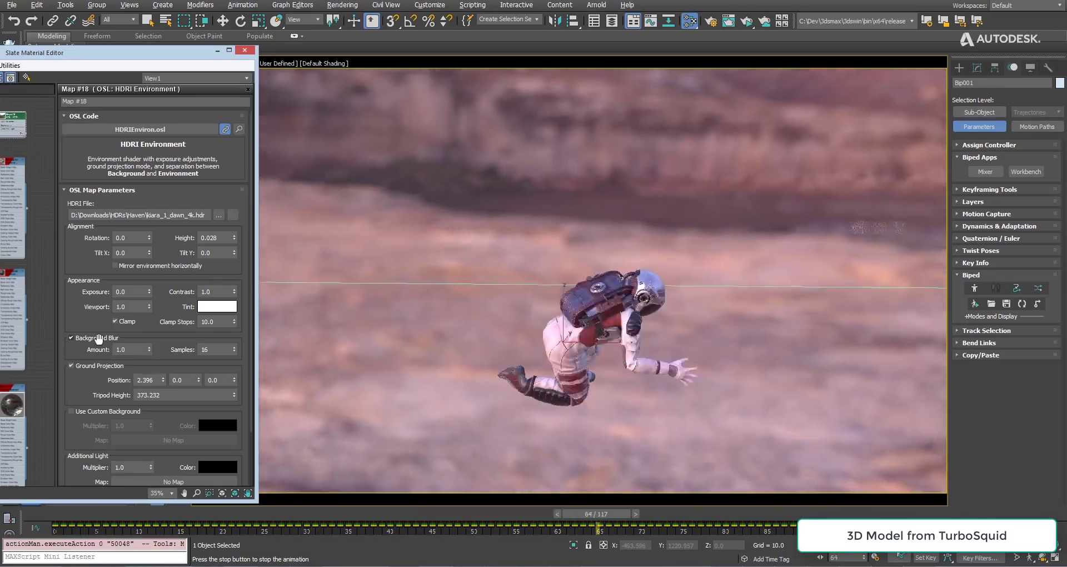
{"action": "left_click", "coordinate": [99, 339]}
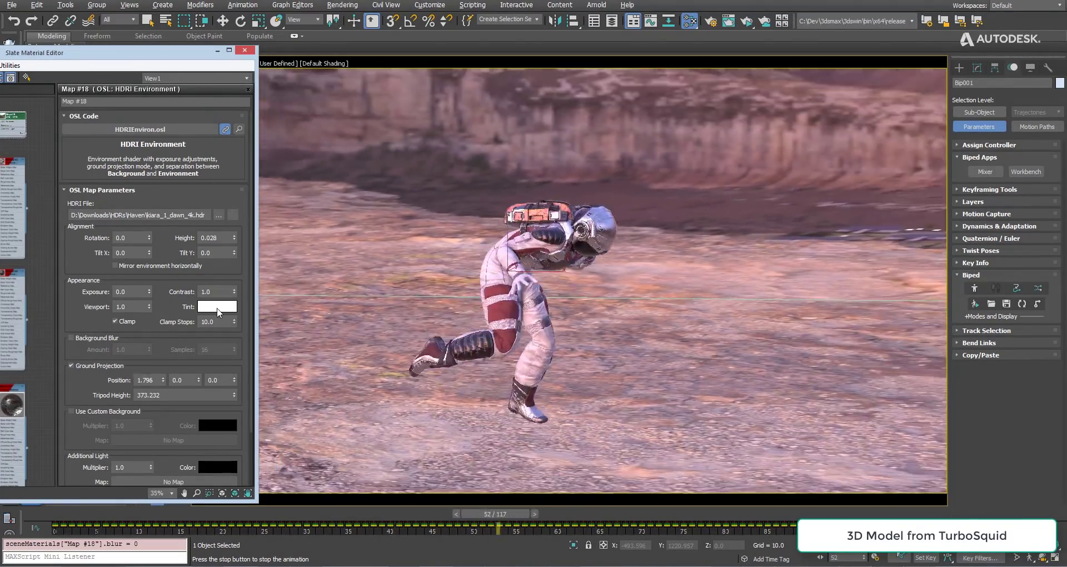
{"action": "left_click", "coordinate": [218, 308]}
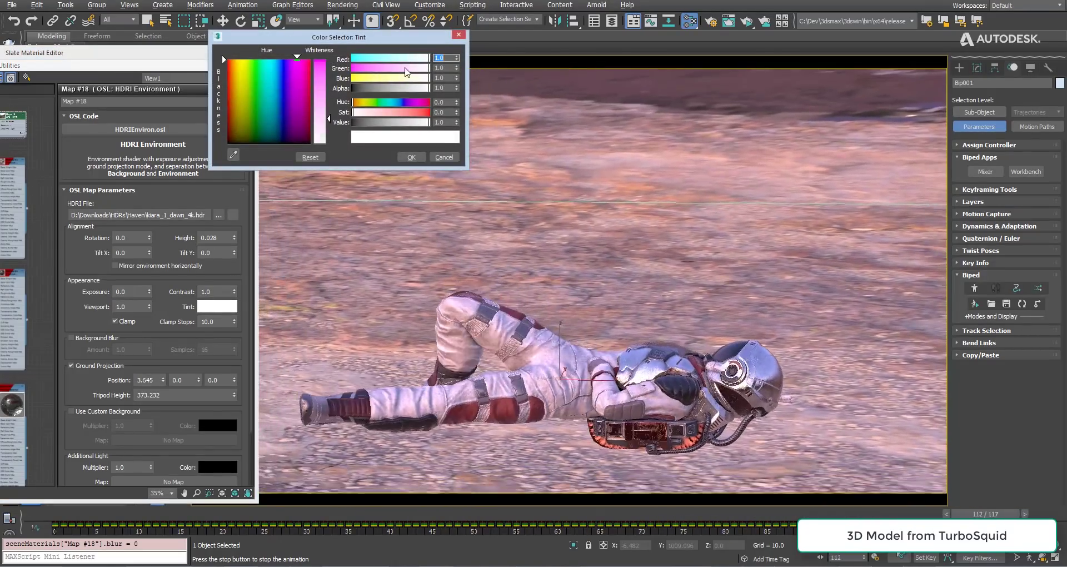
{"action": "left_click", "coordinate": [405, 68]}
{"action": "left_click_drag", "start_coordinate": [375, 77], "coordinate": [372, 78]}
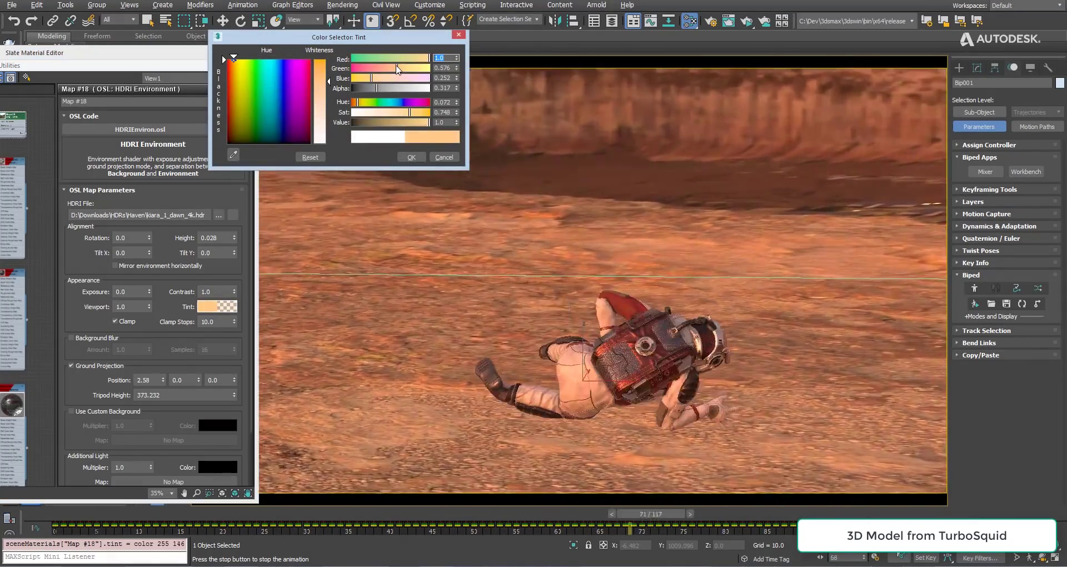
{"action": "left_click", "coordinate": [388, 68]}
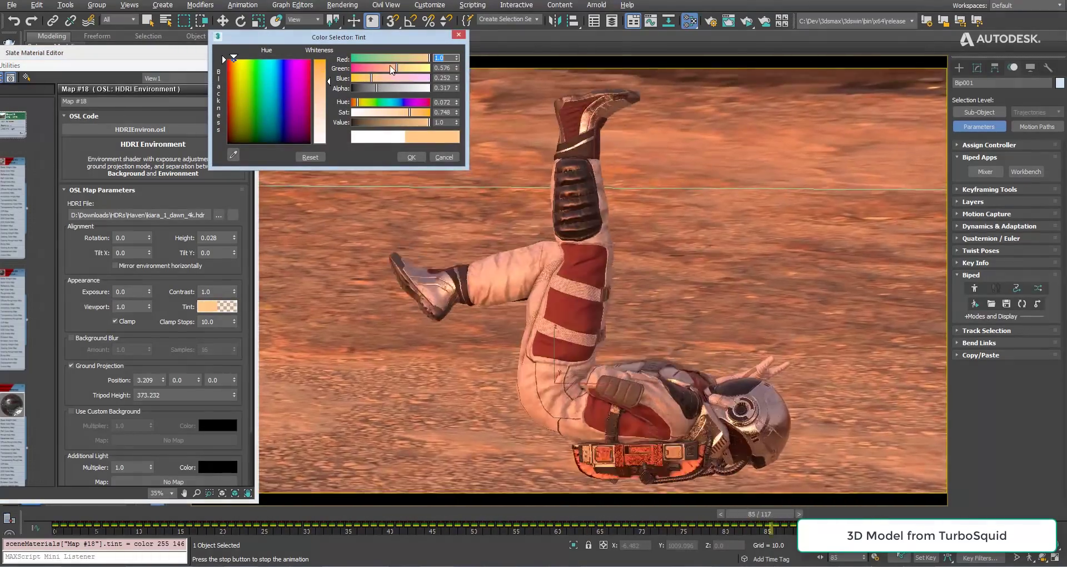
{"action": "left_click", "coordinate": [366, 78]}
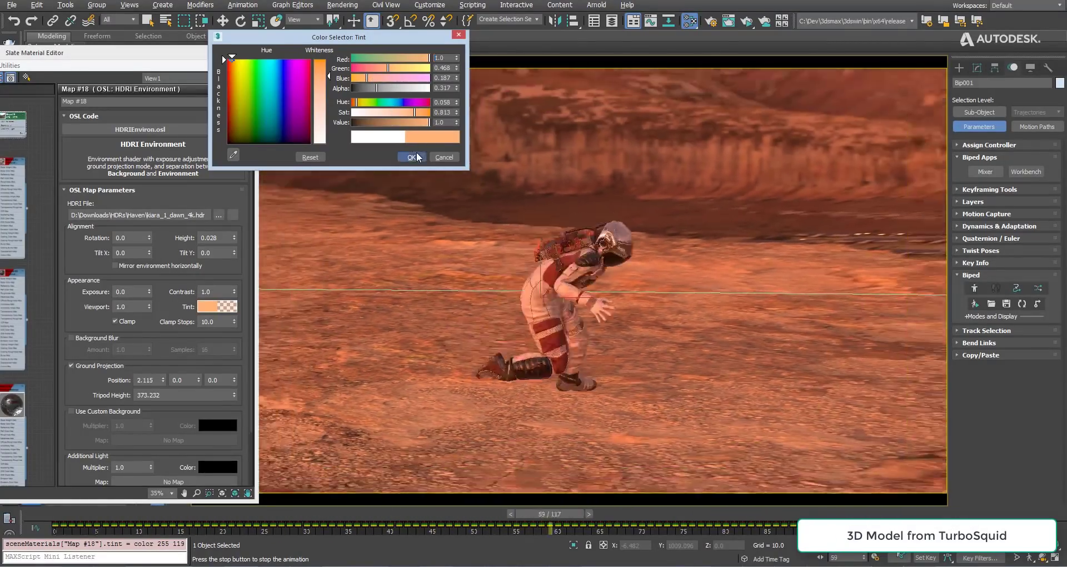
{"action": "left_click", "coordinate": [412, 156]}
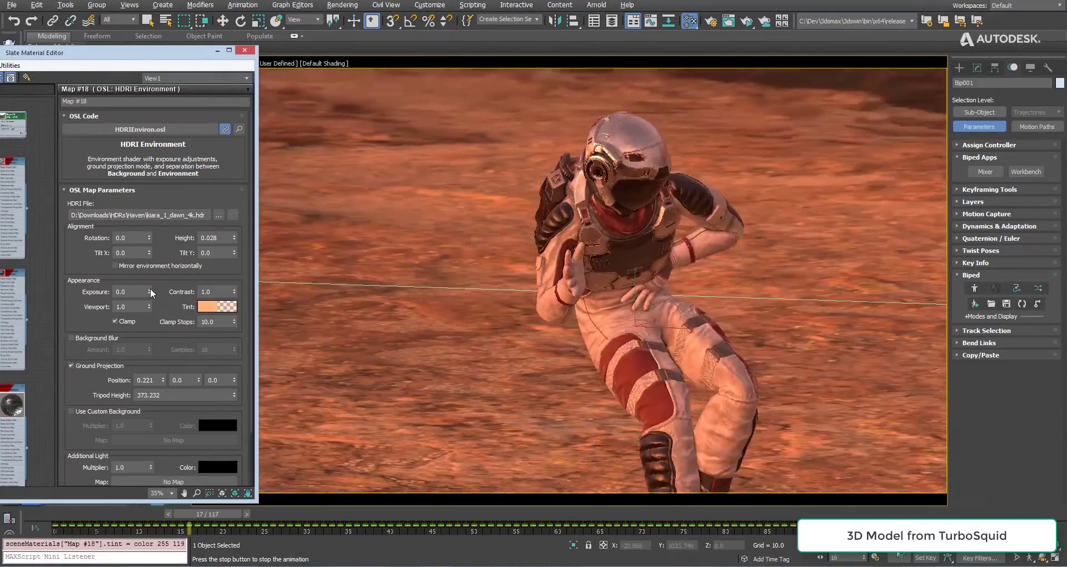
{"action": "left_click_drag", "start_coordinate": [149, 291], "coordinate": [149, 382]}
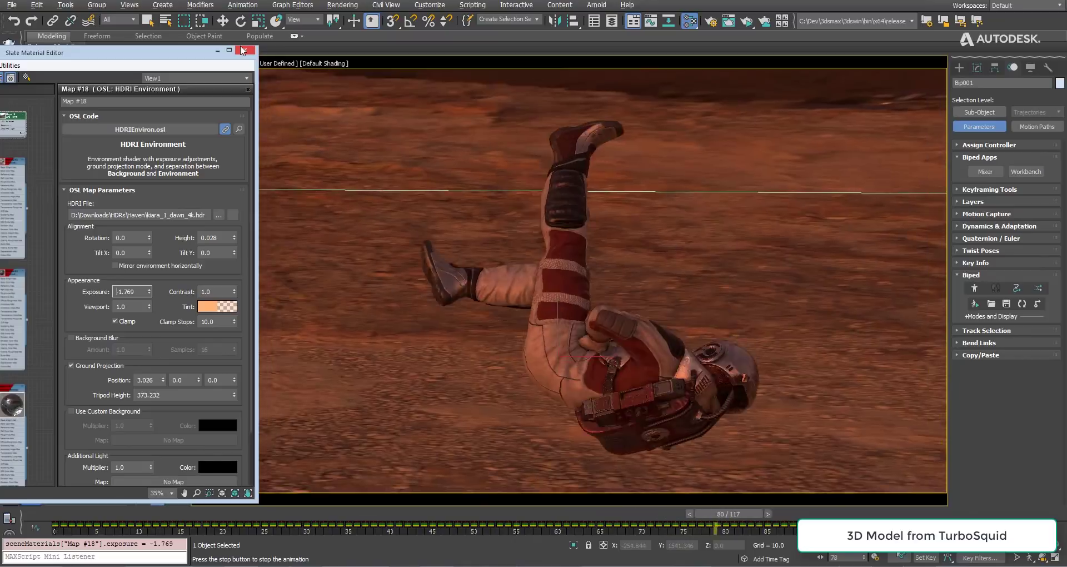
{"action": "left_click", "coordinate": [244, 50]}
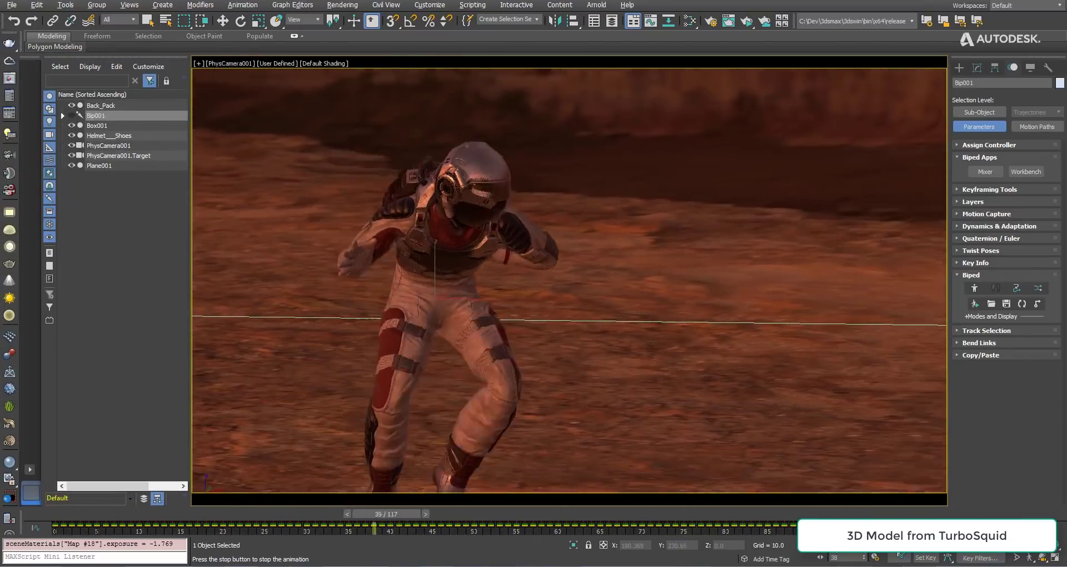
- Stop playback, orbit around the astronaut, and rewind the timeline to frame 0
{"action": "key", "text": "/"}
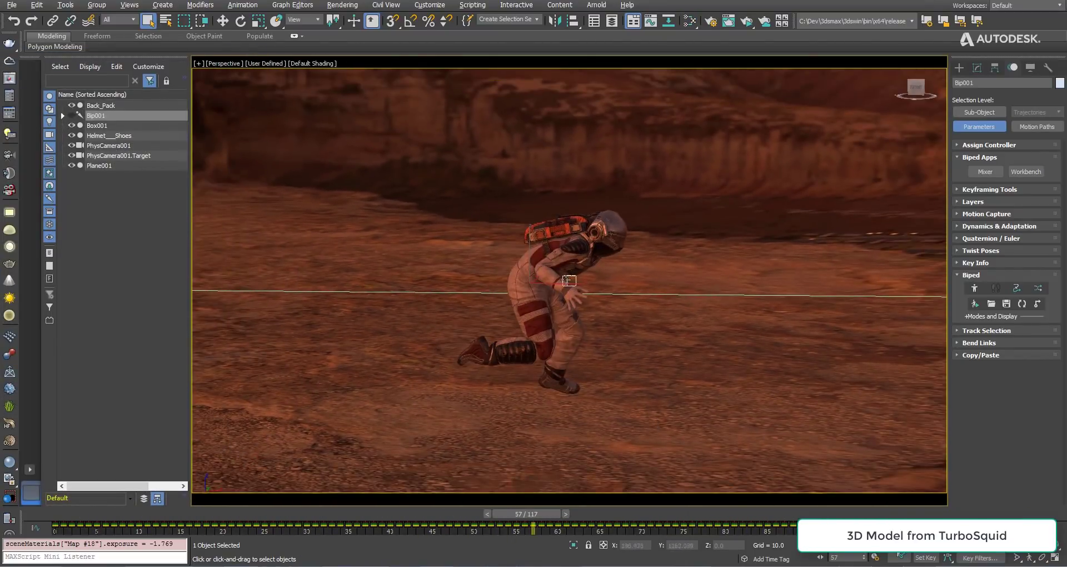
{"action": "mouse_move", "coordinate": [559, 278]}
{"action": "middle_mouse_down", "text": "alt"}
{"action": "mouse_move", "coordinate": [309, 272]}
{"action": "mouse_move", "coordinate": [940, 262]}
{"action": "middle_mouse_up", "text": "alt"}
{"action": "scroll", "coordinate": [595, 264], "scroll_direction": "up", "scroll_amount": 5}
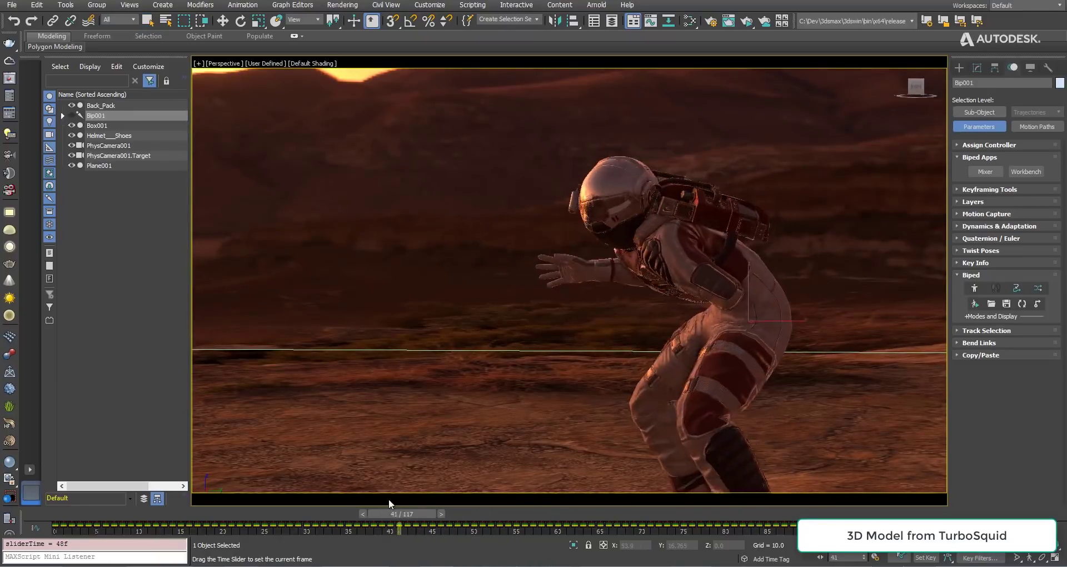
{"action": "middle_click_drag", "start_coordinate": [537, 297], "coordinate": [491, 335], "text": "alt"}
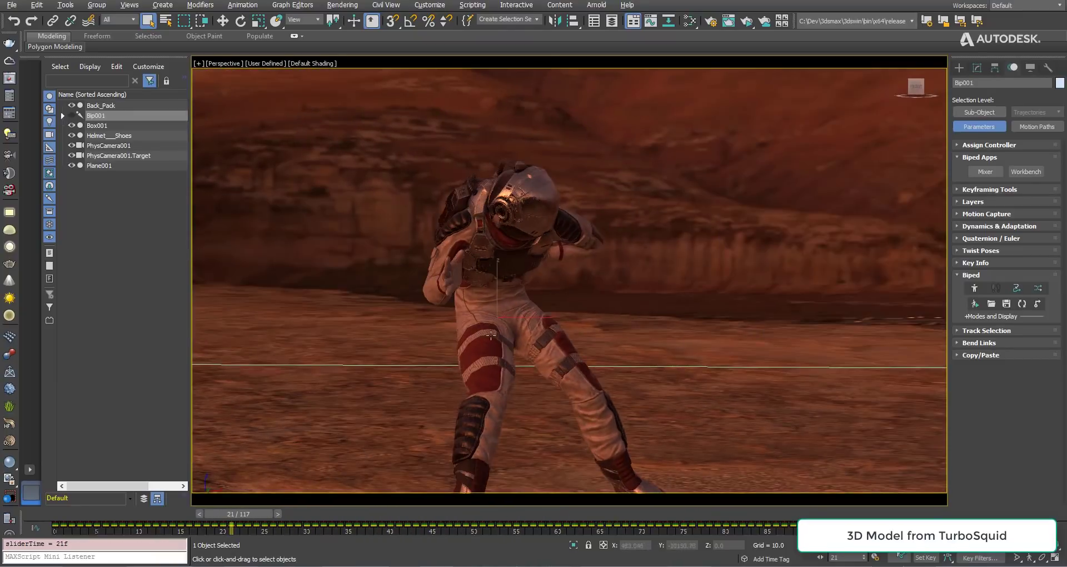
{"action": "left_click_drag", "start_coordinate": [258, 522], "coordinate": [55, 522]}
{"action": "middle_click_drag", "start_coordinate": [317, 364], "coordinate": [463, 346]}
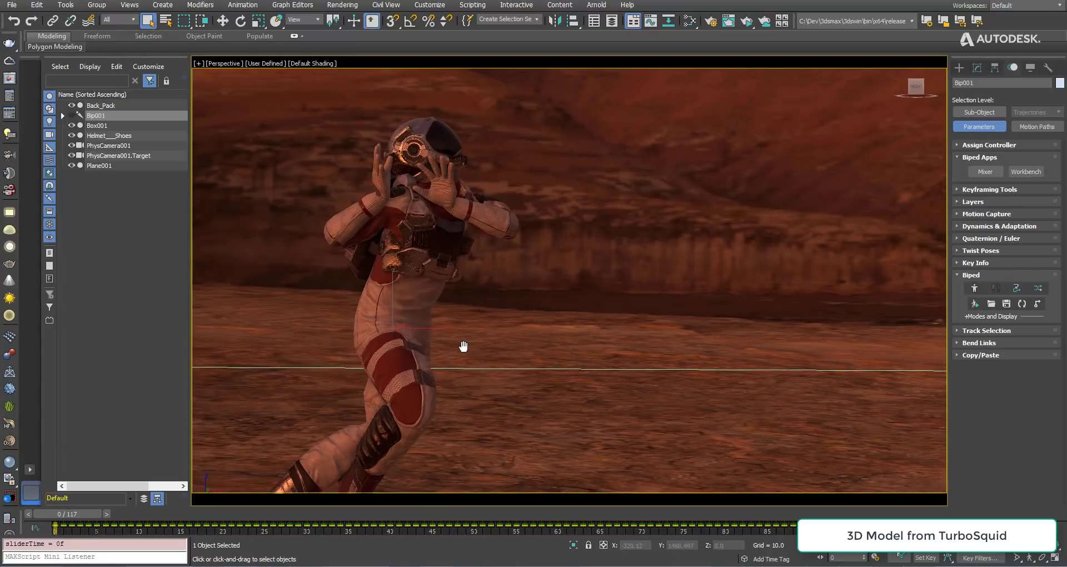
- Open an ActiveShade render, move its window aside and zoom it to 1:1 on the astronaut
{"action": "left_click", "coordinate": [748, 21]}
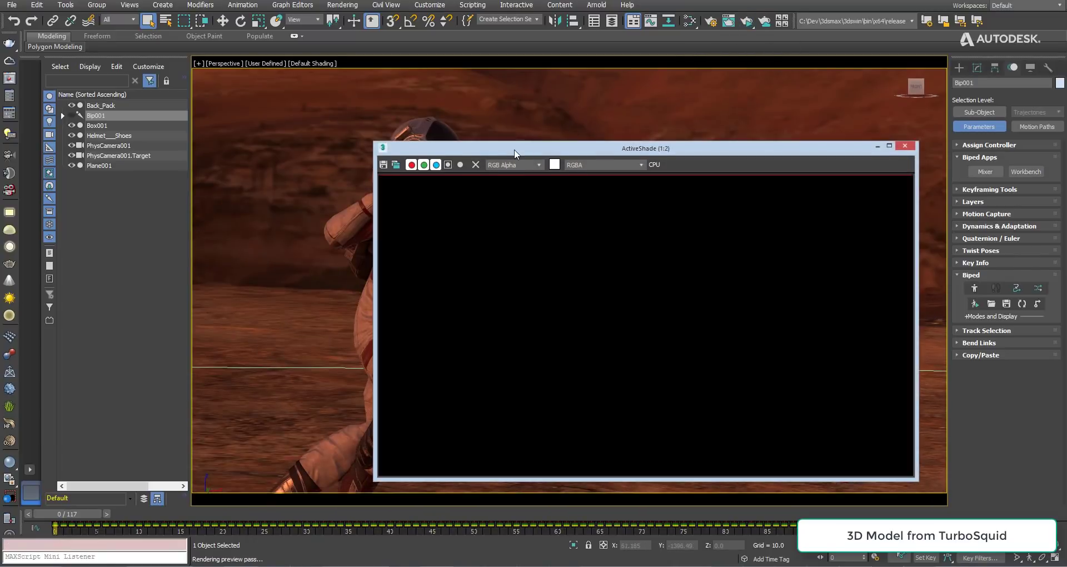
{"action": "left_click_drag", "start_coordinate": [514, 153], "coordinate": [787, 99]}
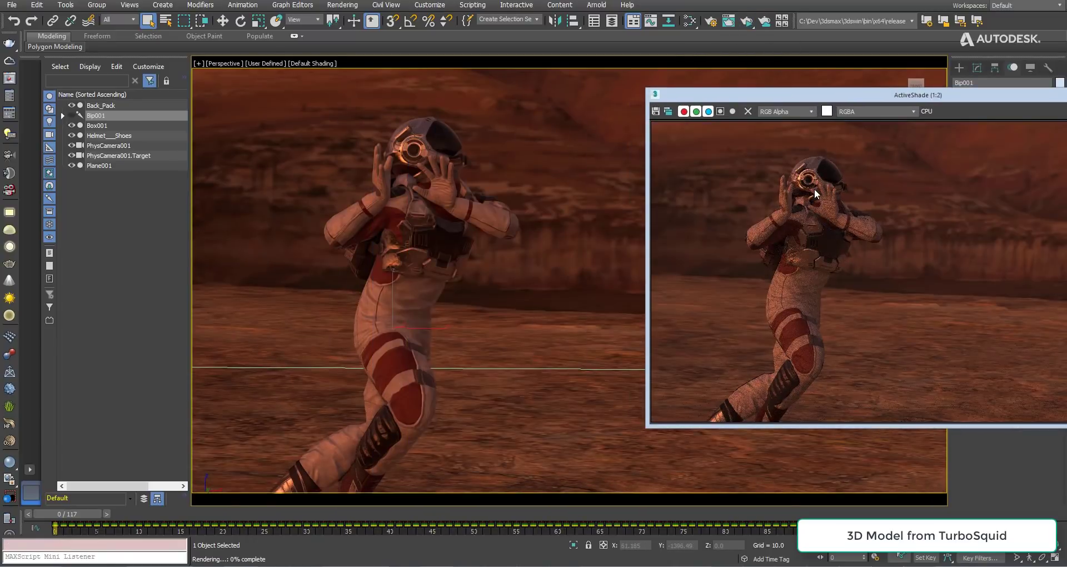
{"action": "scroll", "coordinate": [816, 193], "scroll_direction": "up", "scroll_amount": 1}
{"action": "middle_click_drag", "start_coordinate": [830, 183], "coordinate": [894, 210]}
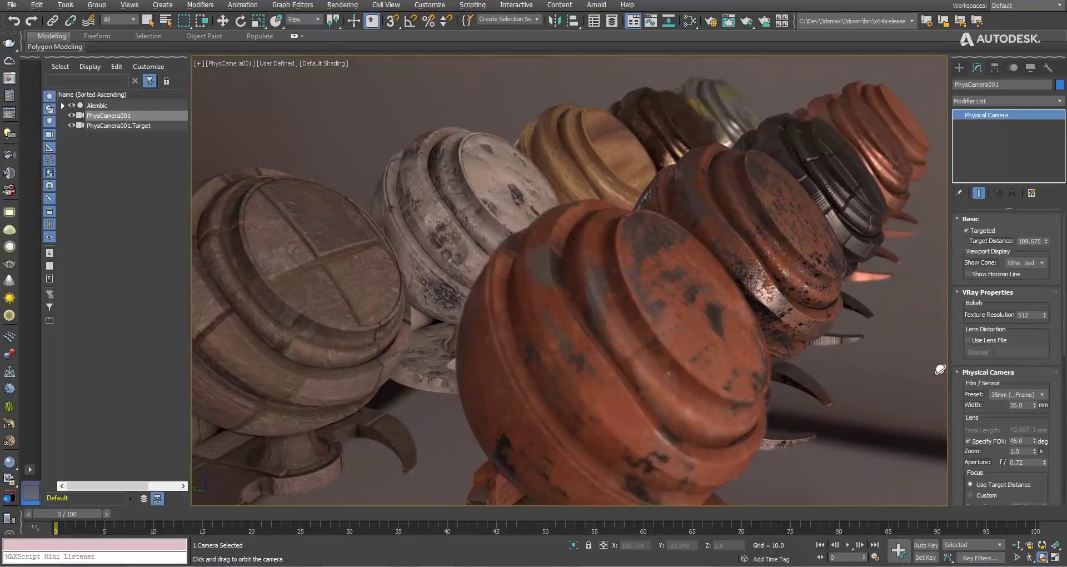
- Add PBR Metal/Rough and Spec/Gloss material nodes in the Slate Material Editor
{"action": "left_click", "coordinate": [689, 21]}
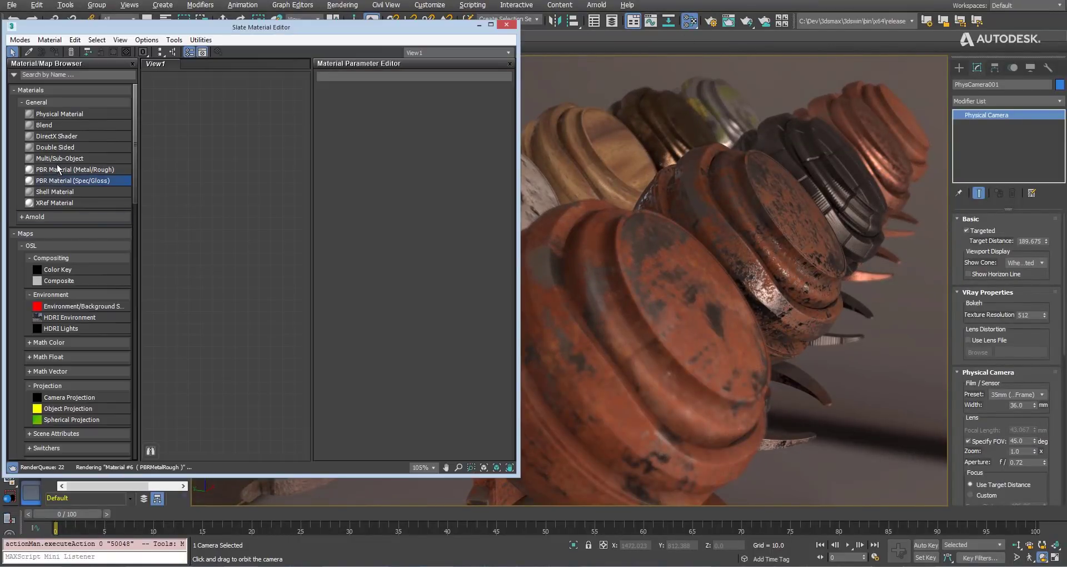
{"action": "mouse_move", "coordinate": [57, 167]}
{"action": "left_mouse_down"}
{"action": "mouse_move", "coordinate": [217, 102]}
{"action": "mouse_move", "coordinate": [244, 123]}
{"action": "left_mouse_up"}
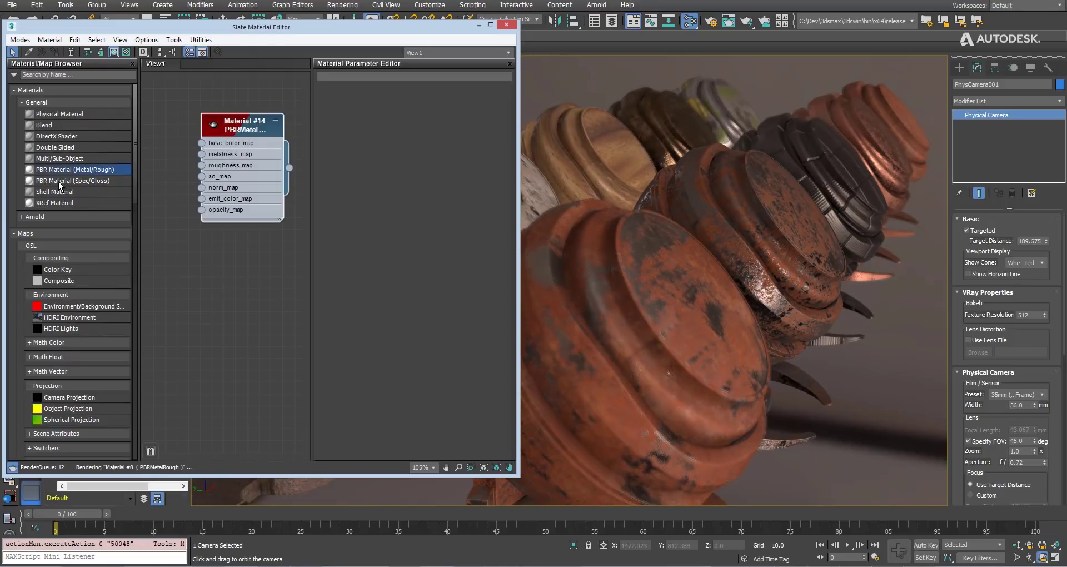
{"action": "left_click_drag", "start_coordinate": [67, 180], "coordinate": [236, 298]}
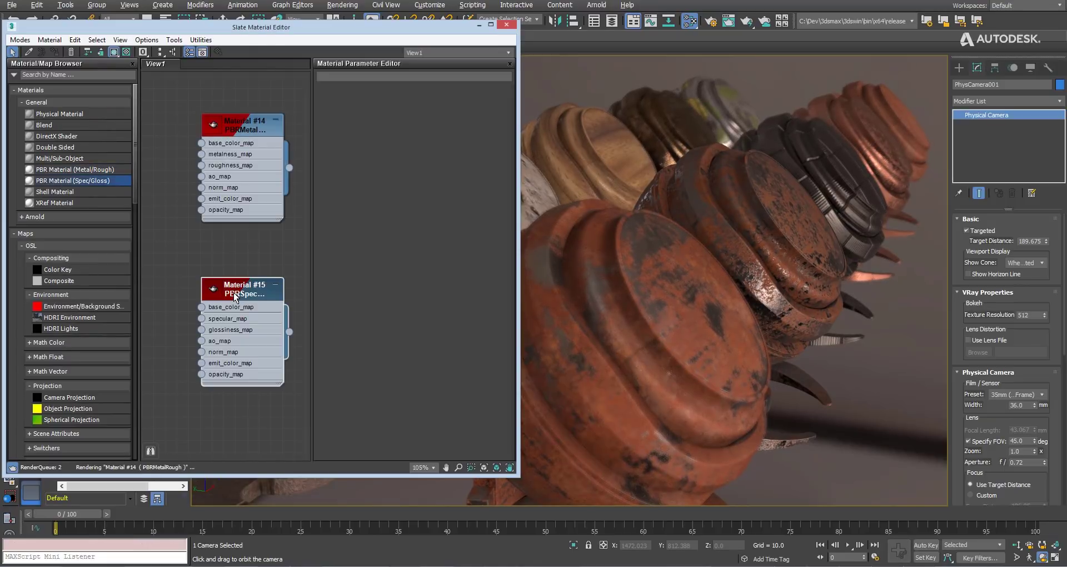
- Show Material #14's parameters for editing and orbit closer to the rusty pieces
{"action": "double_click", "coordinate": [236, 130]}
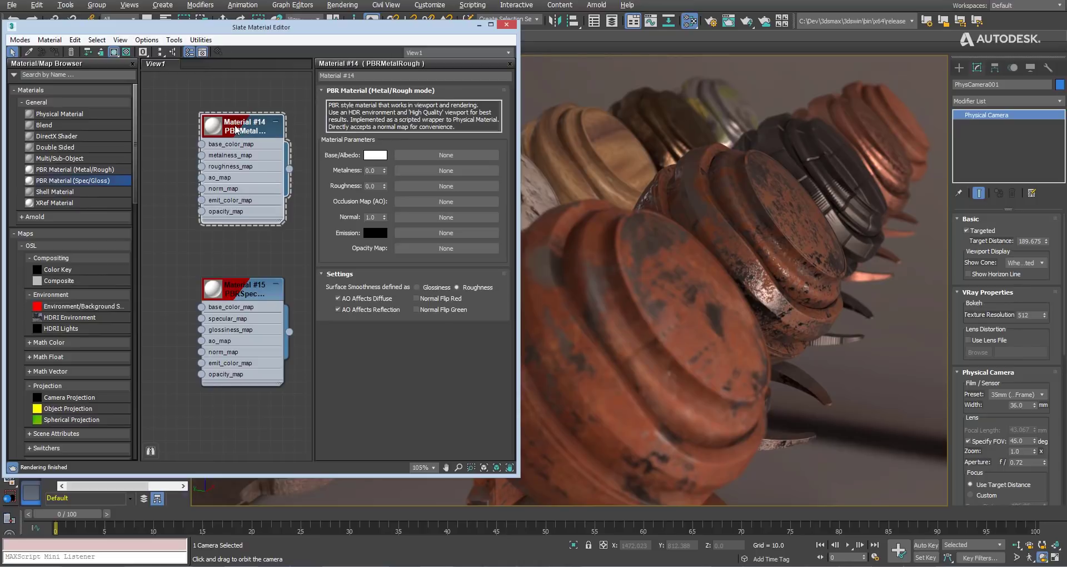
{"action": "left_click_drag", "start_coordinate": [292, 256], "coordinate": [263, 256]}
{"action": "right_click", "coordinate": [298, 260]}
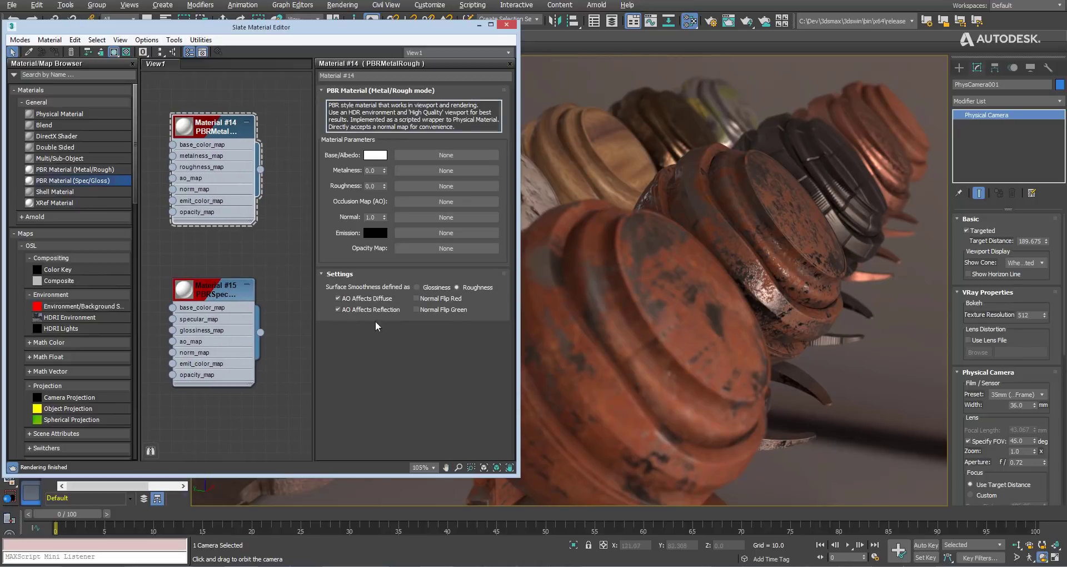
{"action": "double_click", "coordinate": [213, 295]}
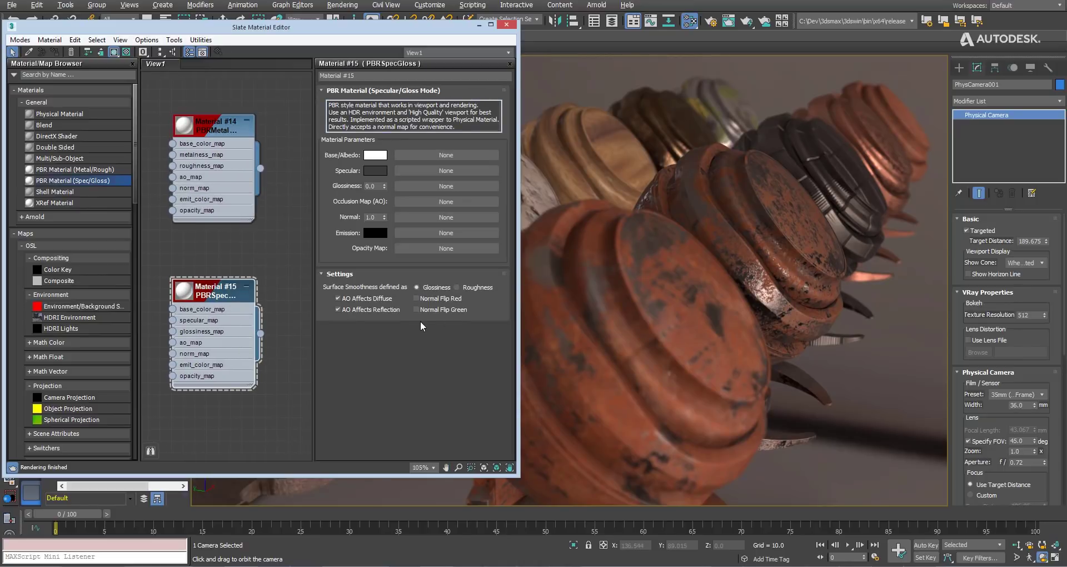
{"action": "double_click", "coordinate": [224, 134]}
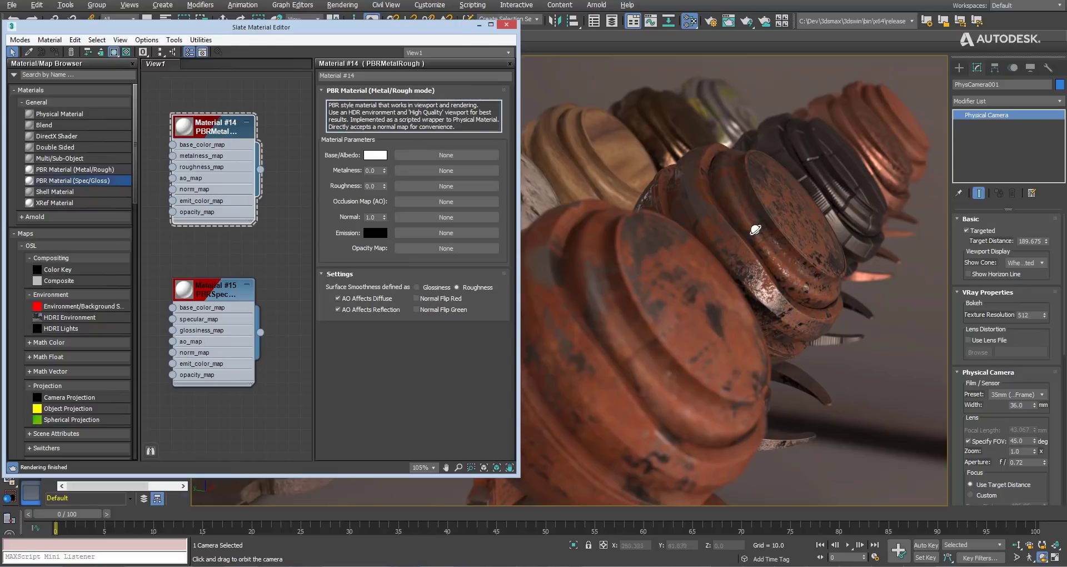
{"action": "mouse_move", "coordinate": [662, 229]}
{"action": "left_mouse_down"}
{"action": "mouse_move", "coordinate": [694, 265]}
{"action": "mouse_move", "coordinate": [675, 211]}
{"action": "left_mouse_up"}
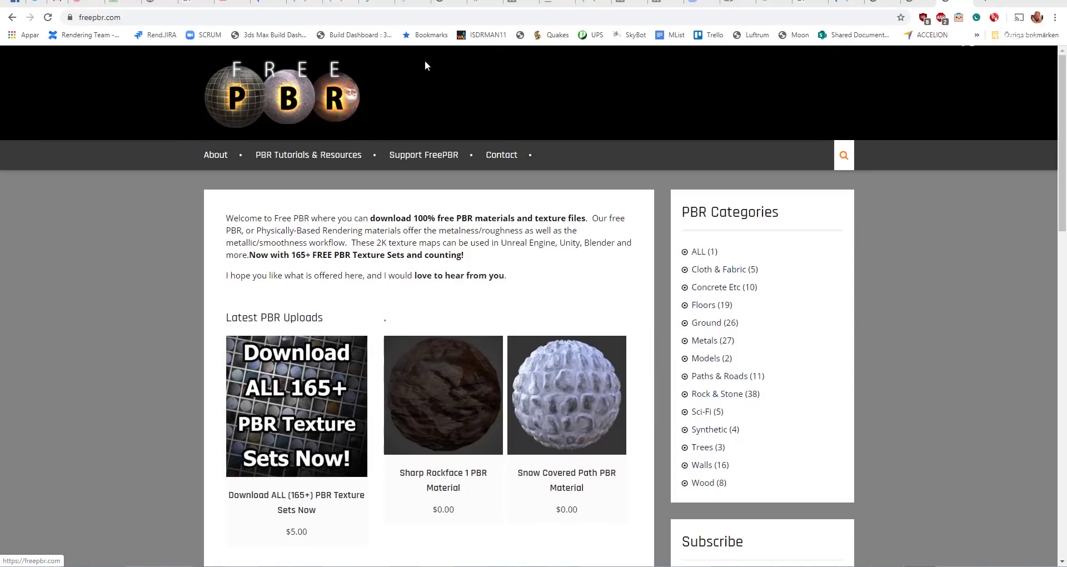
- Download the Unreal Engine set of Rusted Iron PBR Metal Material Alt from Metals page 2
{"action": "left_click", "coordinate": [697, 342]}
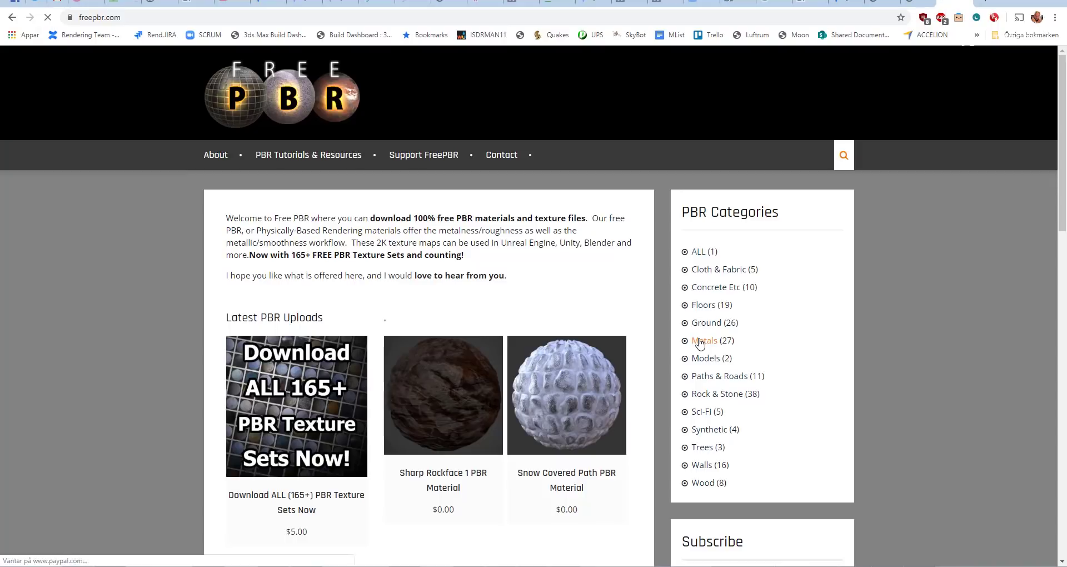
{"action": "scroll", "coordinate": [418, 342], "scroll_direction": "down", "scroll_amount": 9}
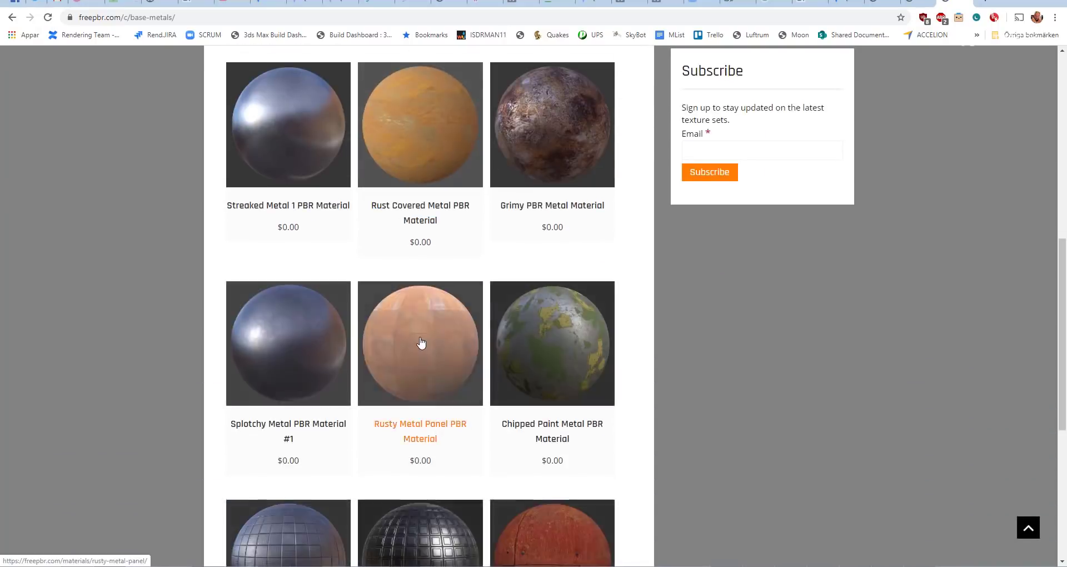
{"action": "scroll", "coordinate": [435, 447], "scroll_direction": "down", "scroll_amount": 5}
{"action": "left_click", "coordinate": [420, 458]}
{"action": "scroll", "coordinate": [477, 286], "scroll_direction": "down", "scroll_amount": 7}
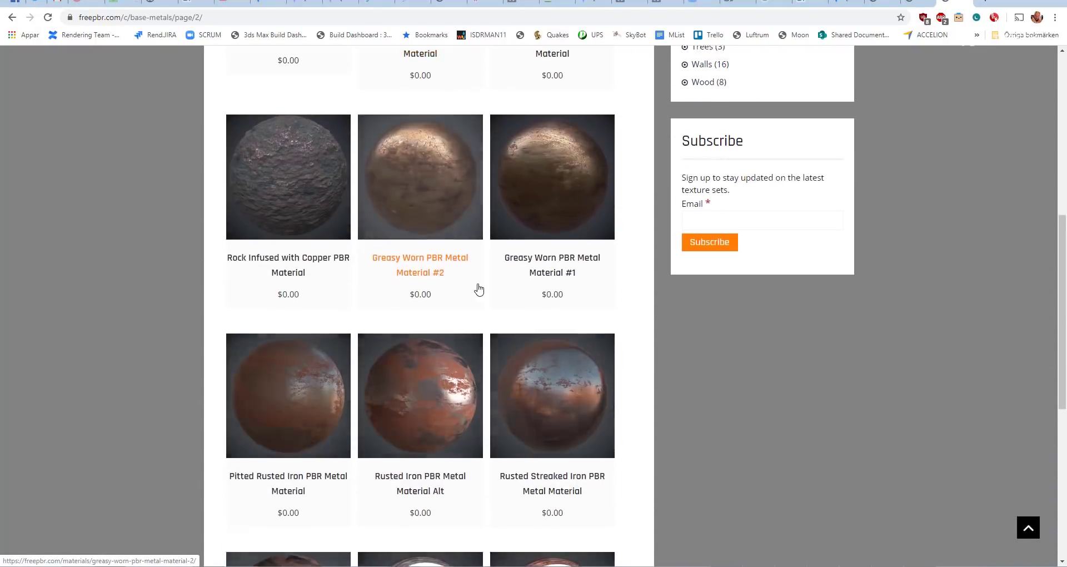
{"action": "scroll", "coordinate": [467, 322], "scroll_direction": "down", "scroll_amount": 1}
{"action": "left_click", "coordinate": [457, 352]}
{"action": "scroll", "coordinate": [424, 352], "scroll_direction": "down", "scroll_amount": 3}
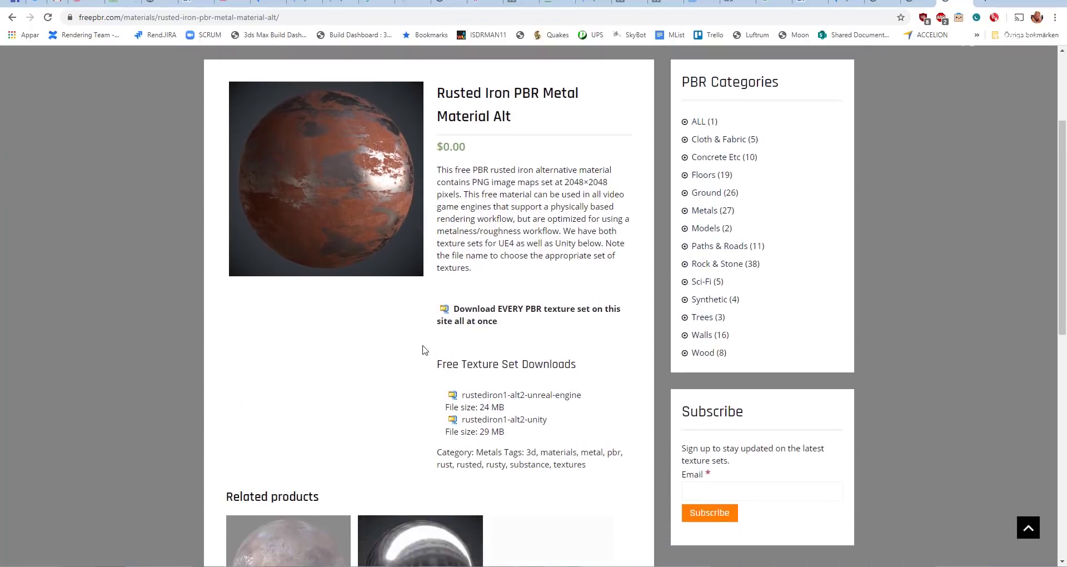
{"action": "scroll", "coordinate": [574, 482], "scroll_direction": "up", "scroll_amount": 1}
{"action": "left_click", "coordinate": [489, 443]}
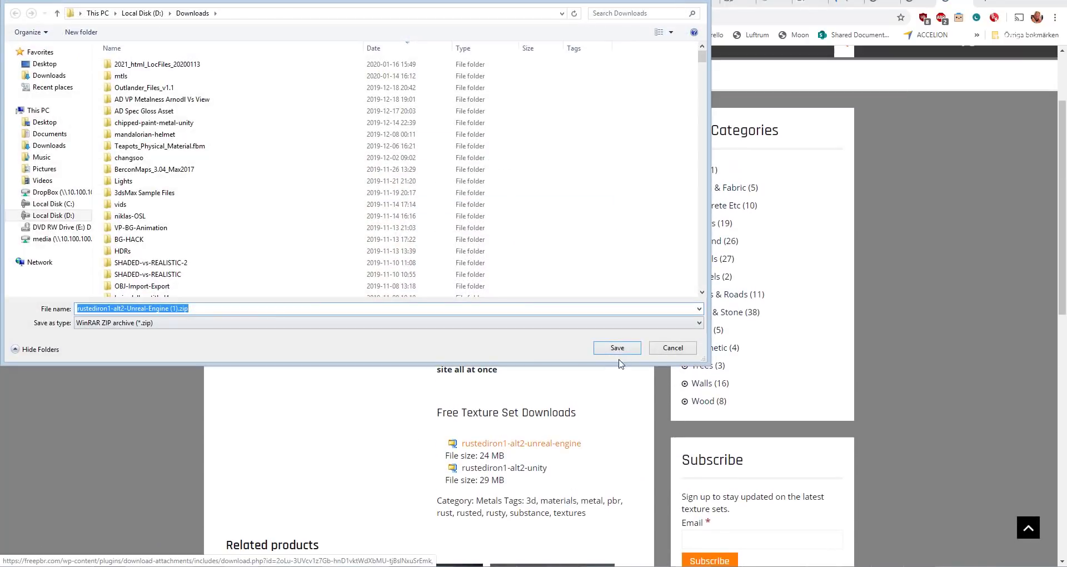
{"action": "left_click", "coordinate": [668, 348]}
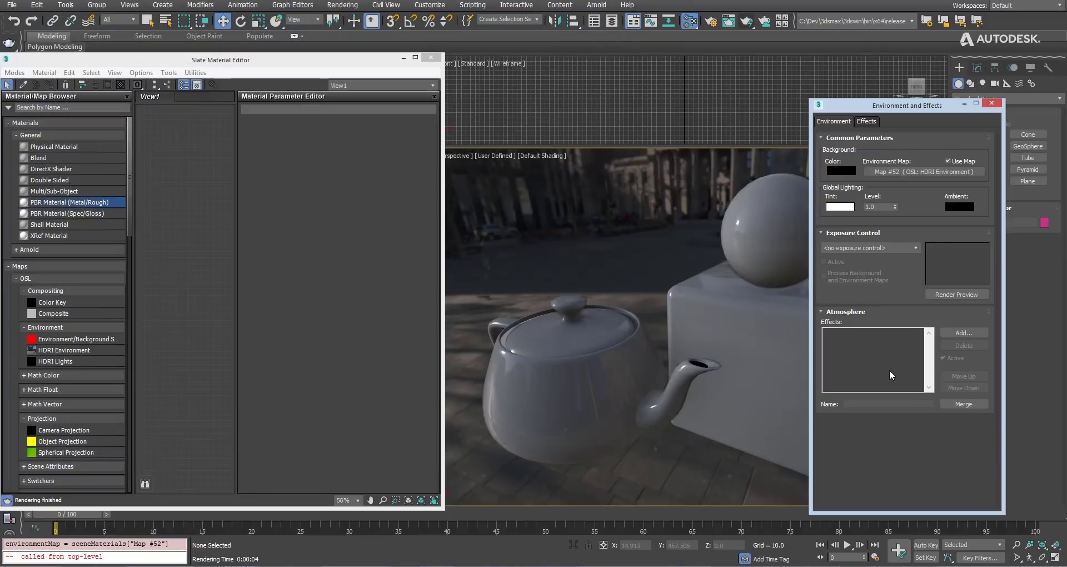
- Assign a new PBR Metal/Rough material to the teapot, sphere and box
{"action": "left_click", "coordinate": [991, 103]}
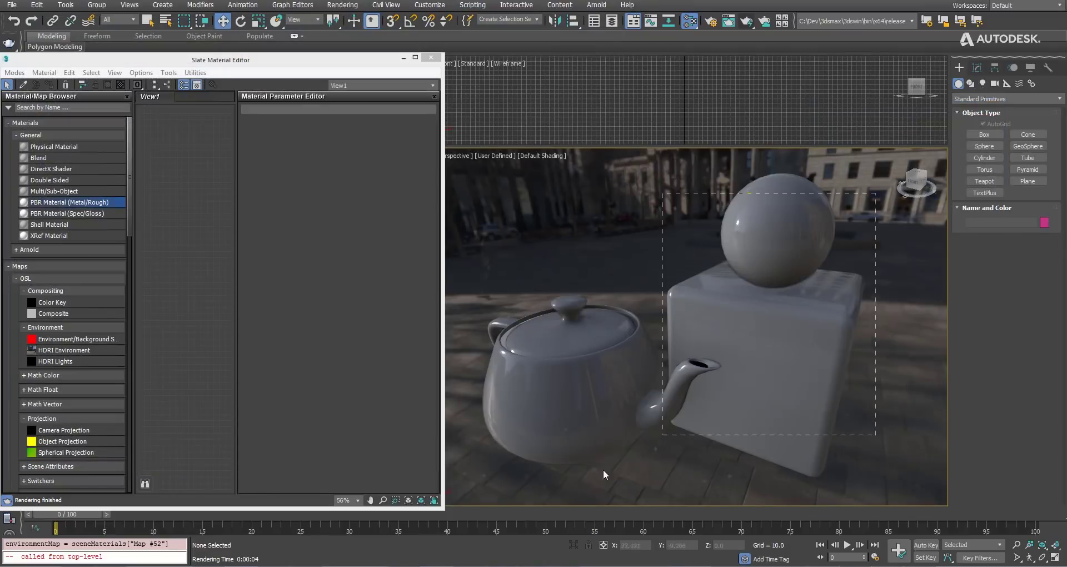
{"action": "key", "text": "ctrl+a"}
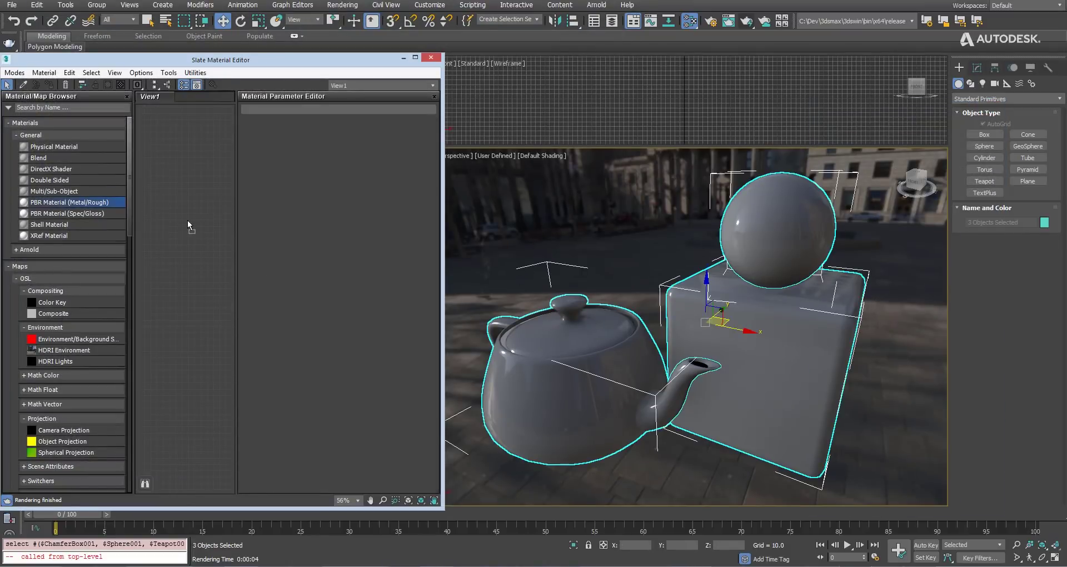
{"action": "left_click", "coordinate": [48, 86]}
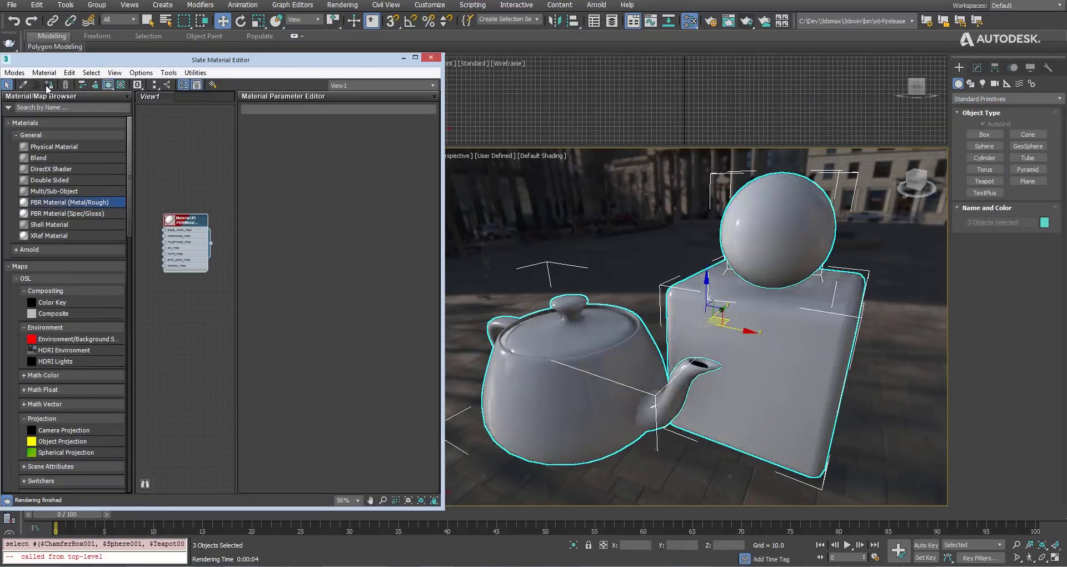
{"action": "double_click", "coordinate": [199, 224]}
{"action": "left_click", "coordinate": [664, 199]}
- Load the rusted-iron basecolor, metallic, normal and roughness PNGs into the matching material slots
{"action": "key", "text": "alt+Tab"}
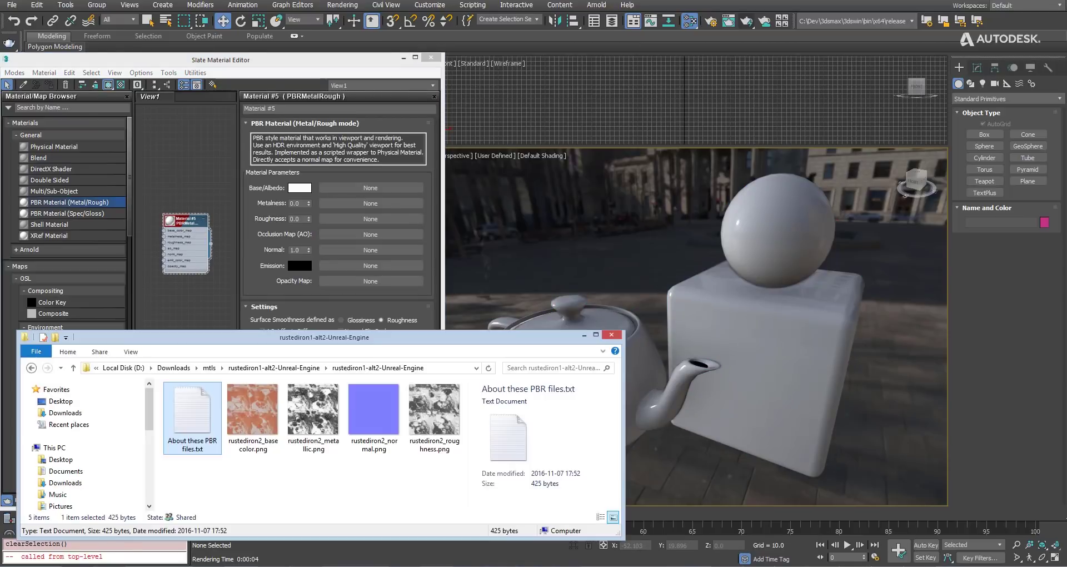
{"action": "left_click", "coordinate": [245, 422]}
{"action": "left_click_drag", "start_coordinate": [378, 202], "coordinate": [385, 188]}
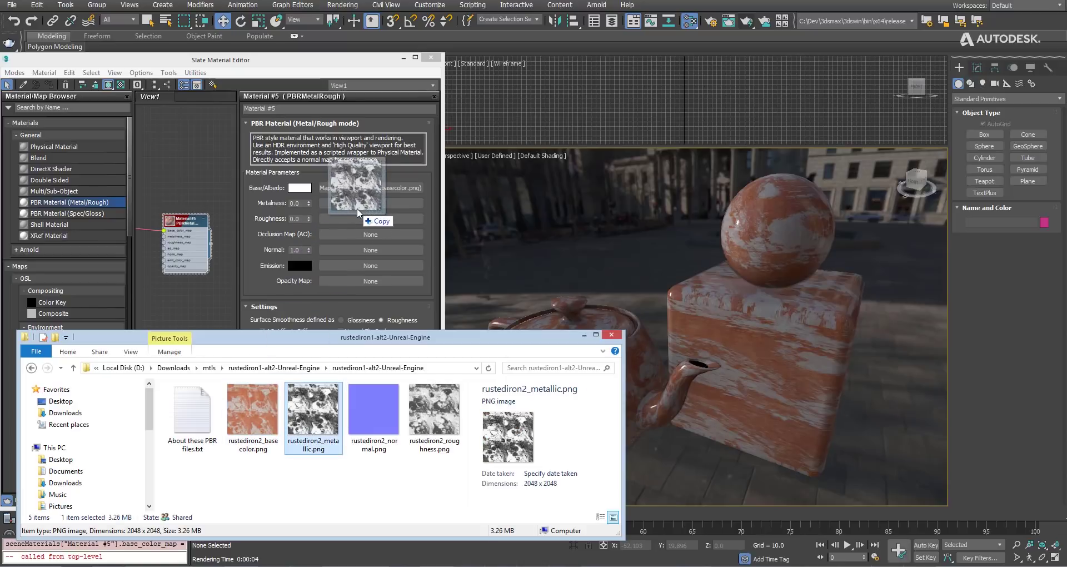
{"action": "left_click_drag", "start_coordinate": [360, 206], "coordinate": [361, 204]}
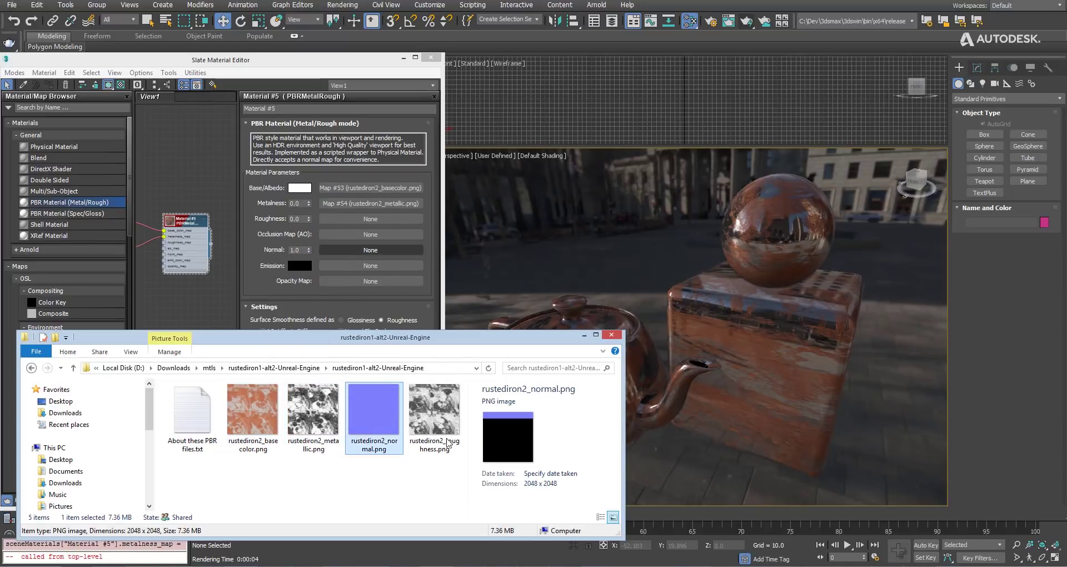
{"action": "left_click_drag", "start_coordinate": [448, 443], "coordinate": [405, 398]}
{"action": "left_click_drag", "start_coordinate": [401, 219], "coordinate": [401, 219]}
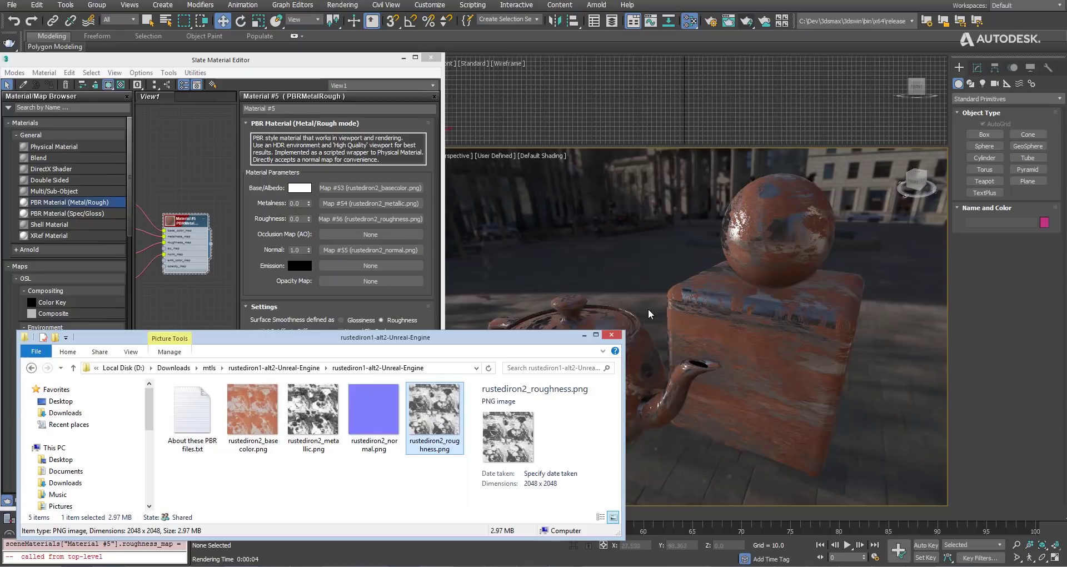
- Start an ActiveShade preview and position its window beside the textured objects
{"action": "mouse_move", "coordinate": [652, 311]}
{"action": "middle_mouse_down", "text": "alt"}
{"action": "mouse_move", "coordinate": [678, 406]}
{"action": "mouse_move", "coordinate": [600, 397]}
{"action": "middle_mouse_up", "text": "alt"}
{"action": "scroll", "coordinate": [606, 402], "scroll_direction": "up", "scroll_amount": 3}
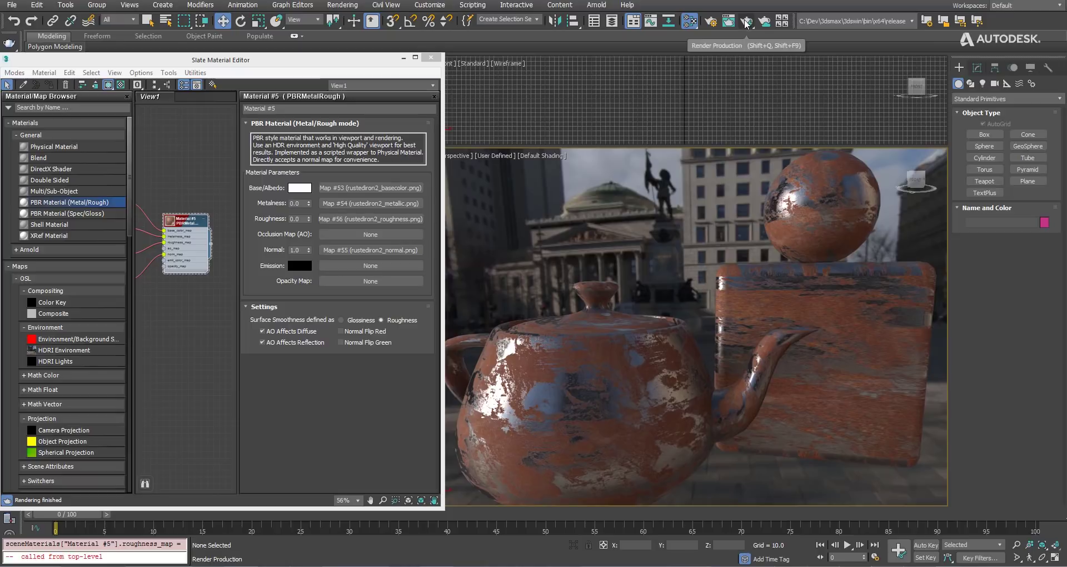
{"action": "left_click_drag", "start_coordinate": [742, 63], "coordinate": [747, 72]}
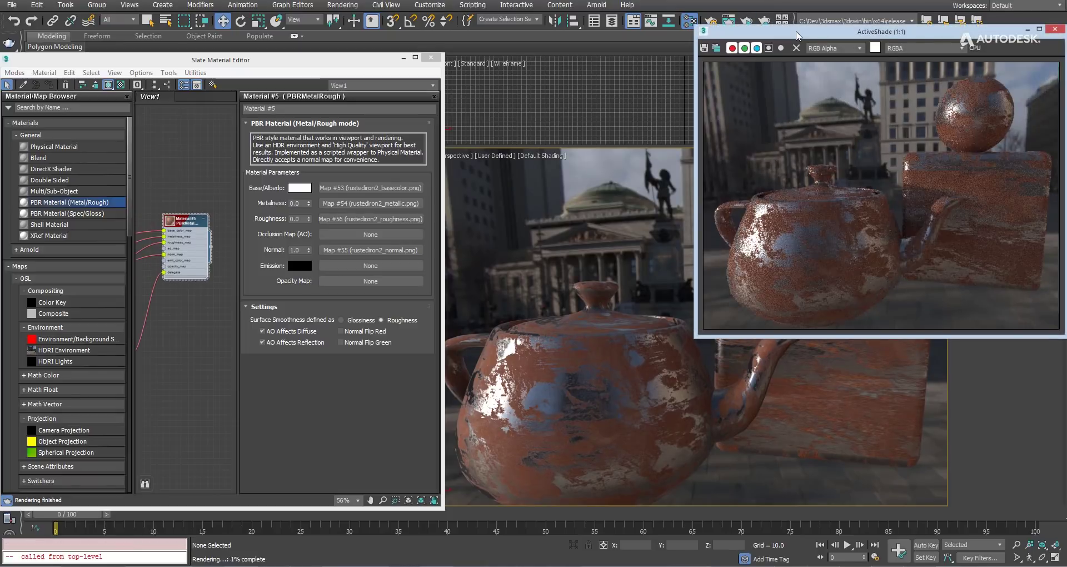
{"action": "left_click_drag", "start_coordinate": [739, 31], "coordinate": [200, 95]}
{"action": "mouse_move", "coordinate": [639, 389]}
{"action": "middle_mouse_down", "text": "alt"}
{"action": "mouse_move", "coordinate": [701, 381]}
{"action": "mouse_move", "coordinate": [734, 355]}
{"action": "middle_mouse_up", "text": "alt"}
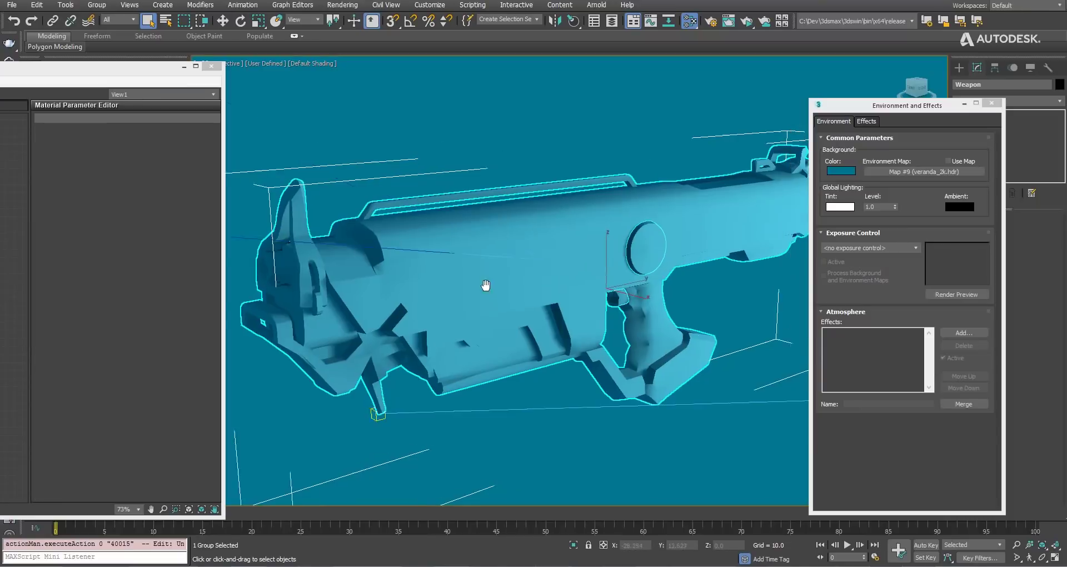
{"action": "mouse_move", "coordinate": [489, 283]}
{"action": "middle_mouse_down", "text": "alt"}
{"action": "mouse_move", "coordinate": [523, 272]}
{"action": "mouse_move", "coordinate": [486, 285]}
{"action": "mouse_move", "coordinate": [512, 316]}
{"action": "middle_mouse_up", "text": "alt"}
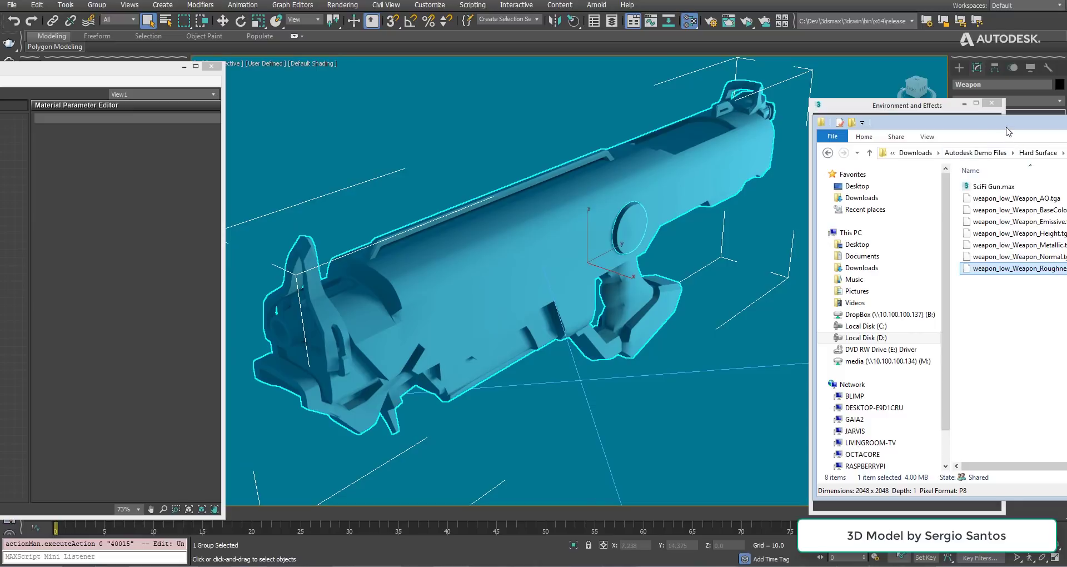
- Turn on Use Map so the HDR environment shows behind the gun
{"action": "left_click_drag", "start_coordinate": [1007, 131], "coordinate": [860, 130]}
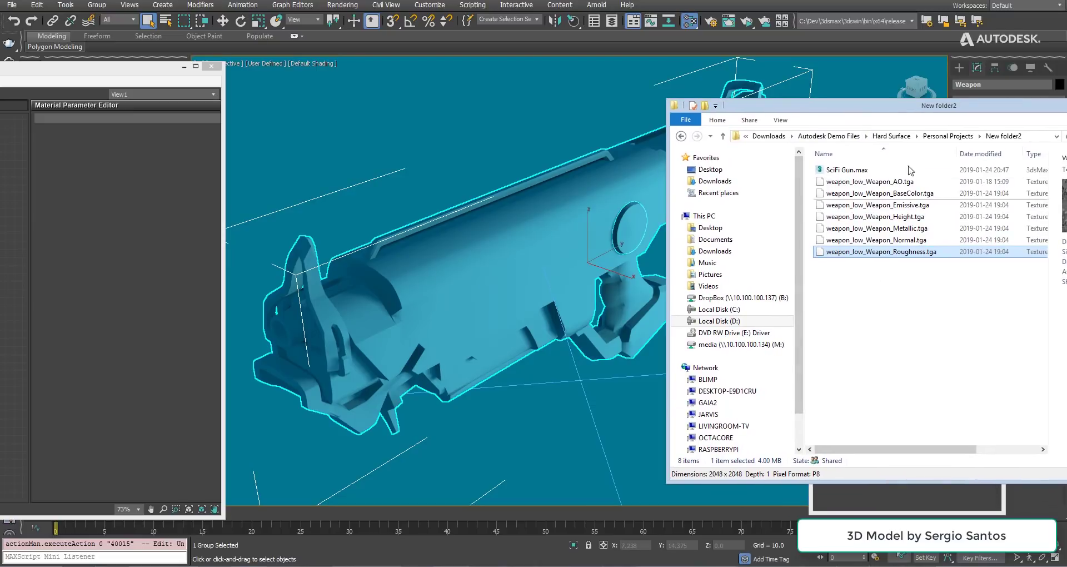
{"action": "left_click", "coordinate": [129, 74]}
{"action": "left_click", "coordinate": [969, 162]}
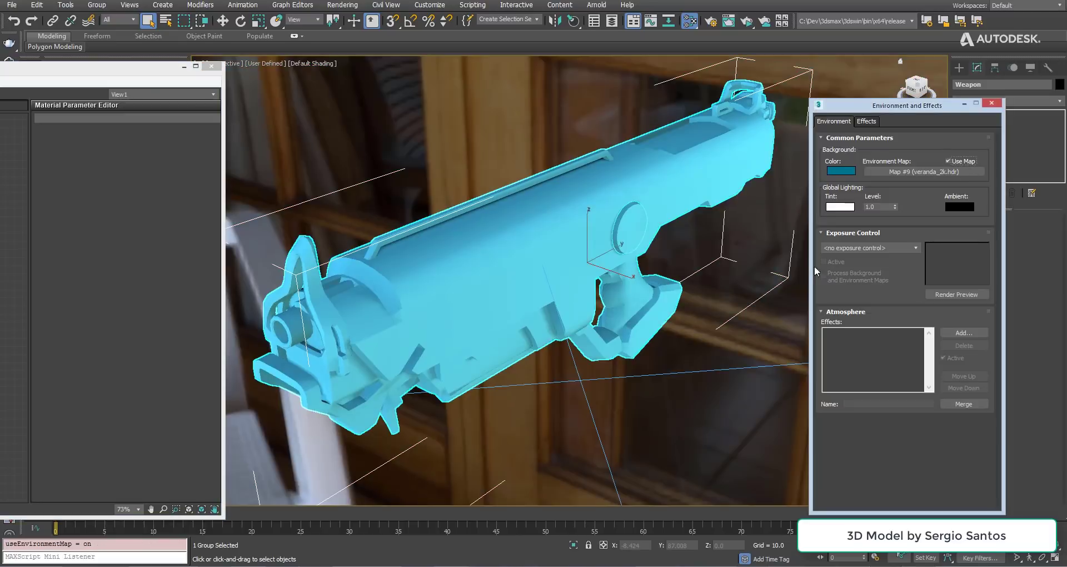
- Wire a fresh PBR Metal/Rough material onto the gun and assign it to the selection
{"action": "left_click_drag", "start_coordinate": [100, 75], "coordinate": [392, 80]}
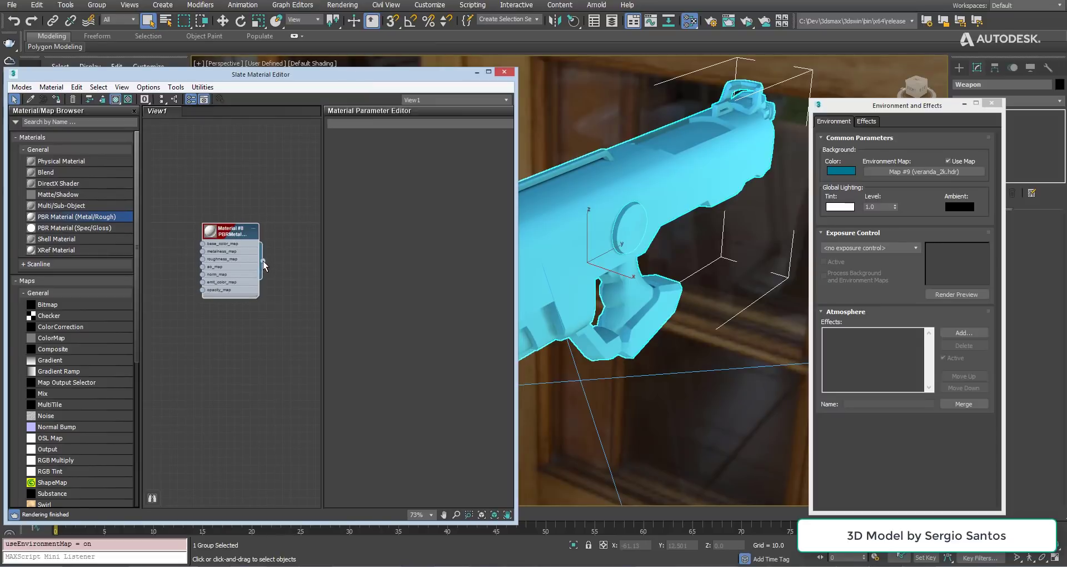
{"action": "left_click_drag", "start_coordinate": [263, 261], "coordinate": [600, 212]}
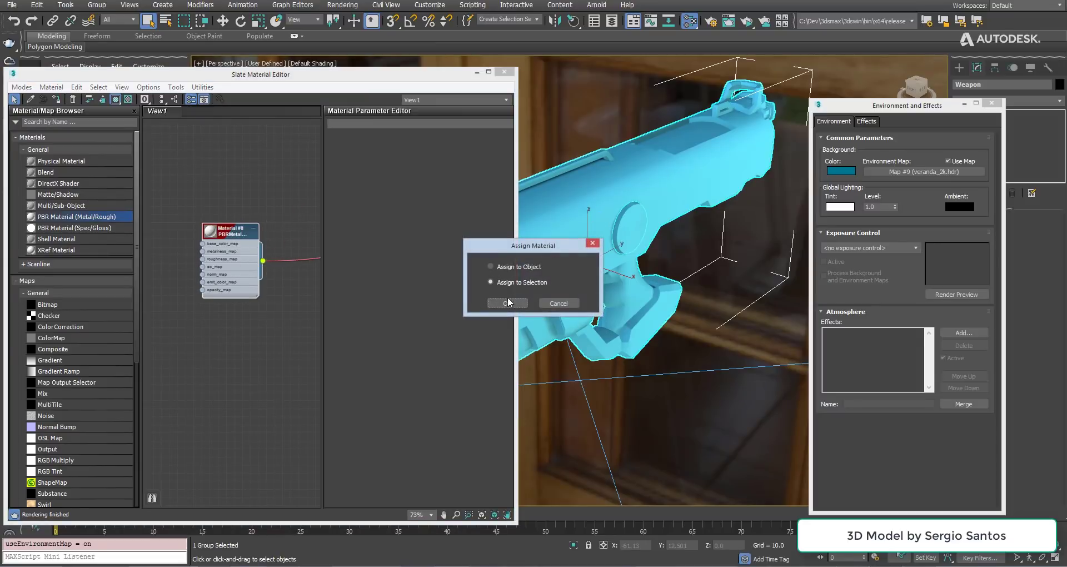
{"action": "left_click", "coordinate": [507, 302]}
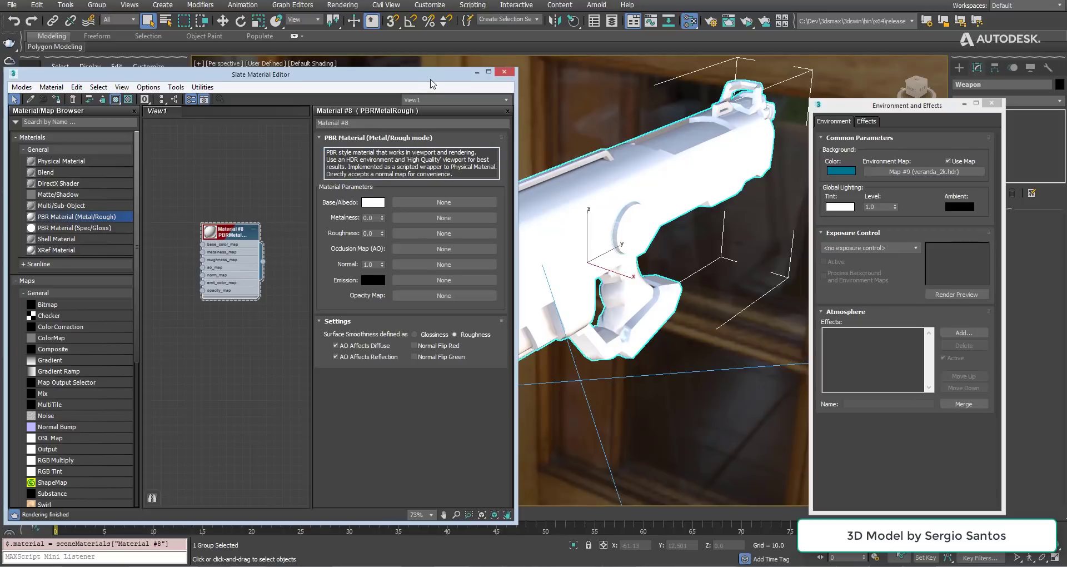
- Load the gun's AO, BaseColor, Metallic, Normal and Roughness textures into its PBR material
{"action": "left_click_drag", "start_coordinate": [431, 83], "coordinate": [145, 82]}
{"action": "key", "text": "alt+Tab"}
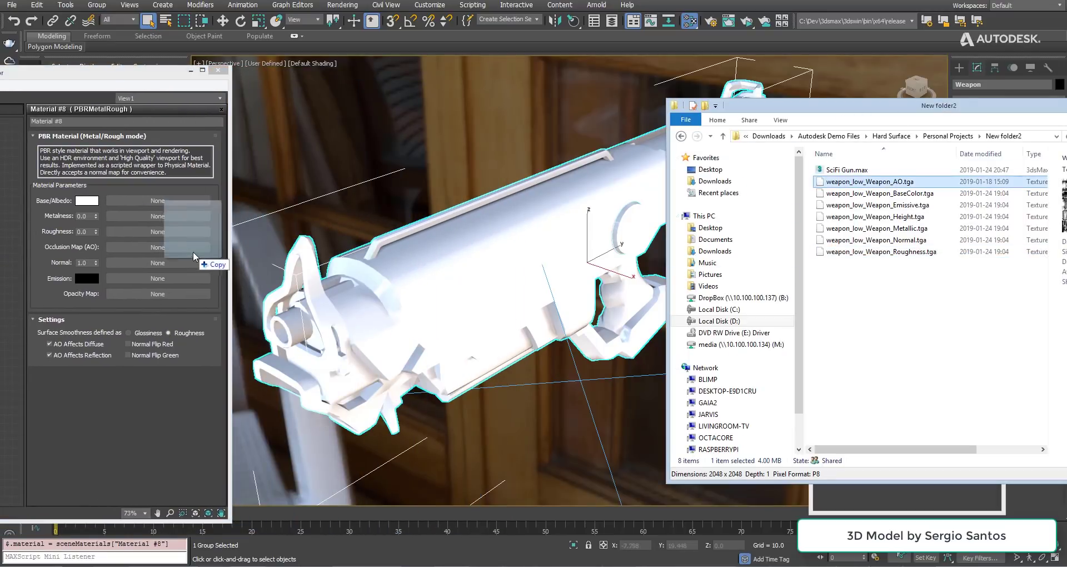
{"action": "left_click_drag", "start_coordinate": [174, 248], "coordinate": [175, 247]}
{"action": "left_click_drag", "start_coordinate": [891, 194], "coordinate": [707, 200]}
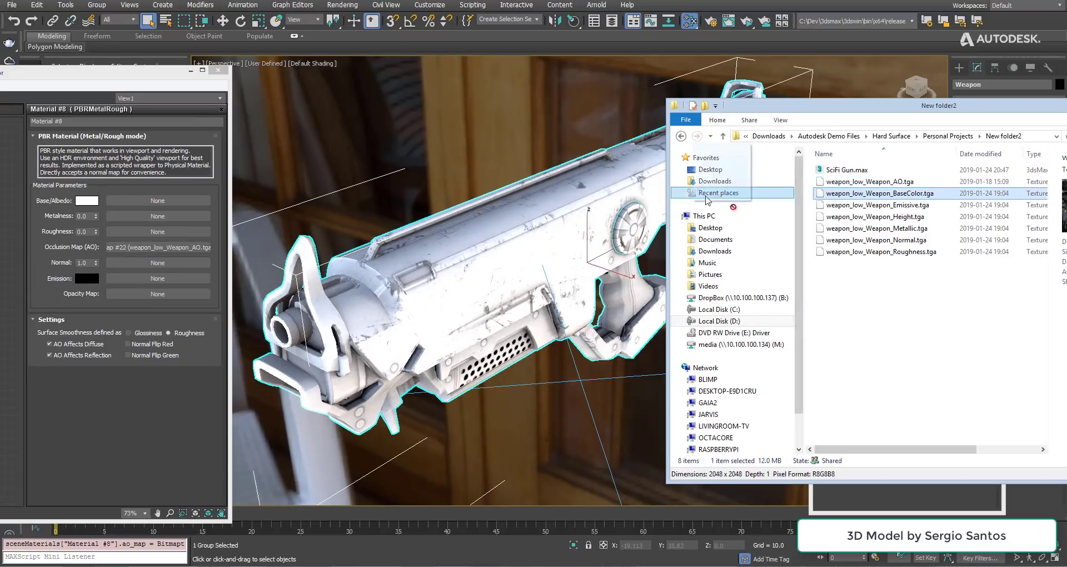
{"action": "left_click_drag", "start_coordinate": [166, 203], "coordinate": [166, 202]}
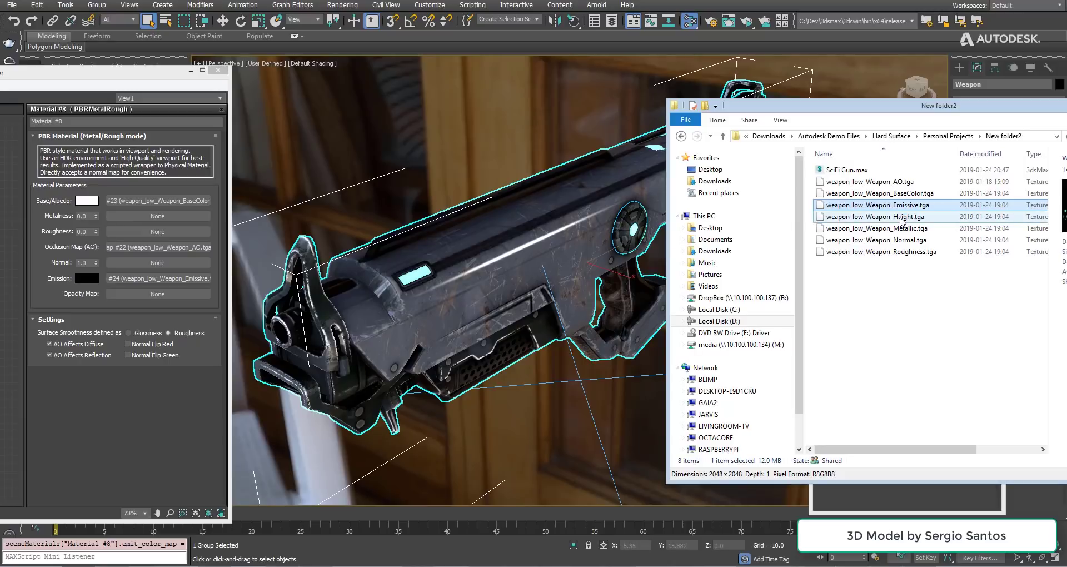
{"action": "left_click_drag", "start_coordinate": [180, 218], "coordinate": [183, 216]}
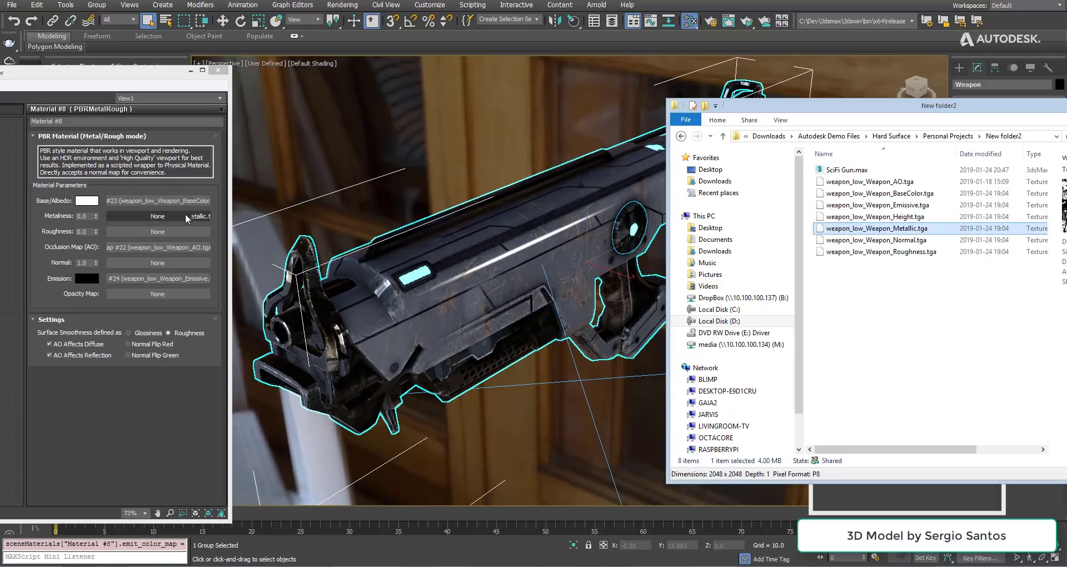
{"action": "left_click_drag", "start_coordinate": [914, 245], "coordinate": [275, 240]}
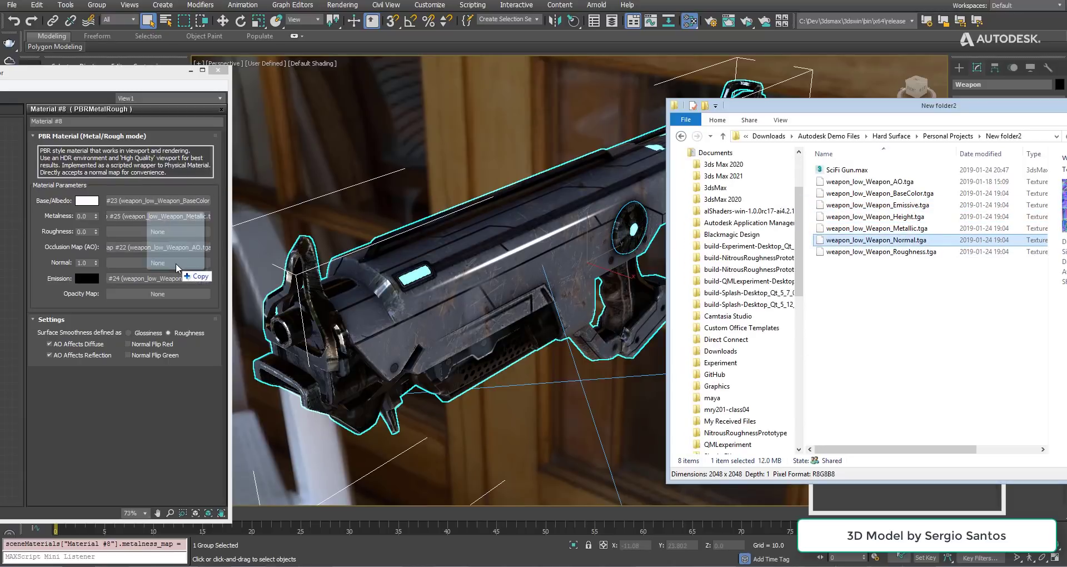
{"action": "left_click_drag", "start_coordinate": [176, 263], "coordinate": [156, 233]}
{"action": "key", "text": "8"}
{"action": "mouse_move", "coordinate": [445, 256]}
{"action": "middle_mouse_down", "text": "alt"}
{"action": "mouse_move", "coordinate": [532, 256]}
{"action": "mouse_move", "coordinate": [674, 290]}
{"action": "mouse_move", "coordinate": [549, 321]}
{"action": "middle_mouse_up", "text": "alt"}
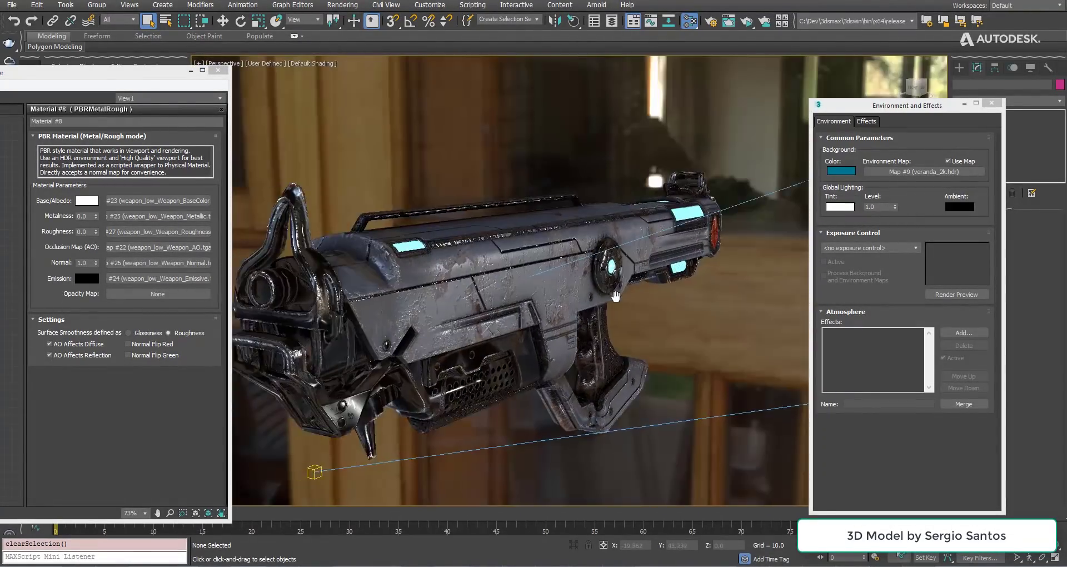
- Switch to the physical camera and open an ActiveShade render docked to the side
{"action": "middle_click_drag", "start_coordinate": [616, 297], "coordinate": [633, 294], "text": "alt"}
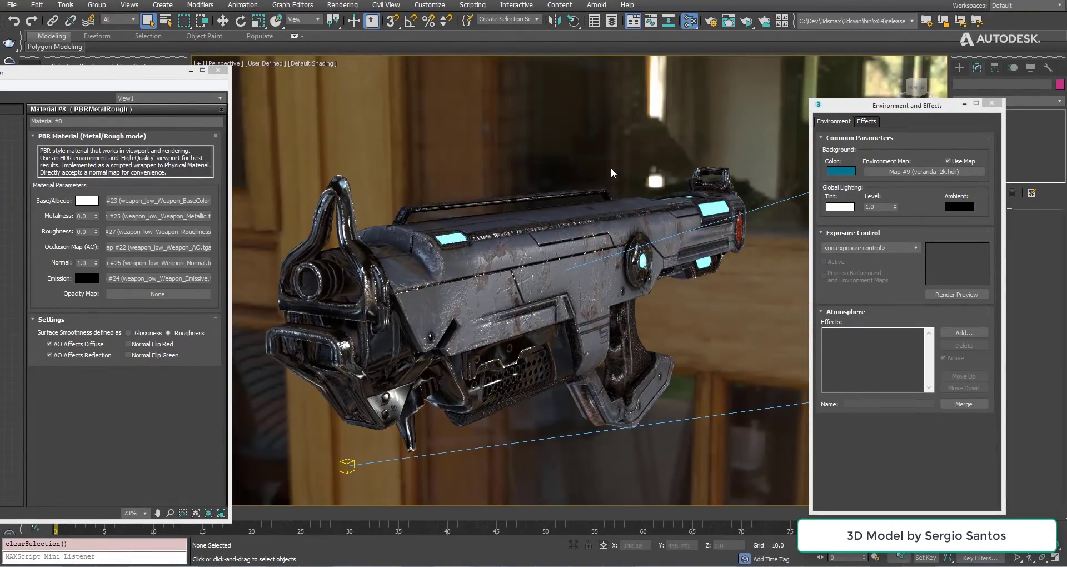
{"action": "key", "text": "c"}
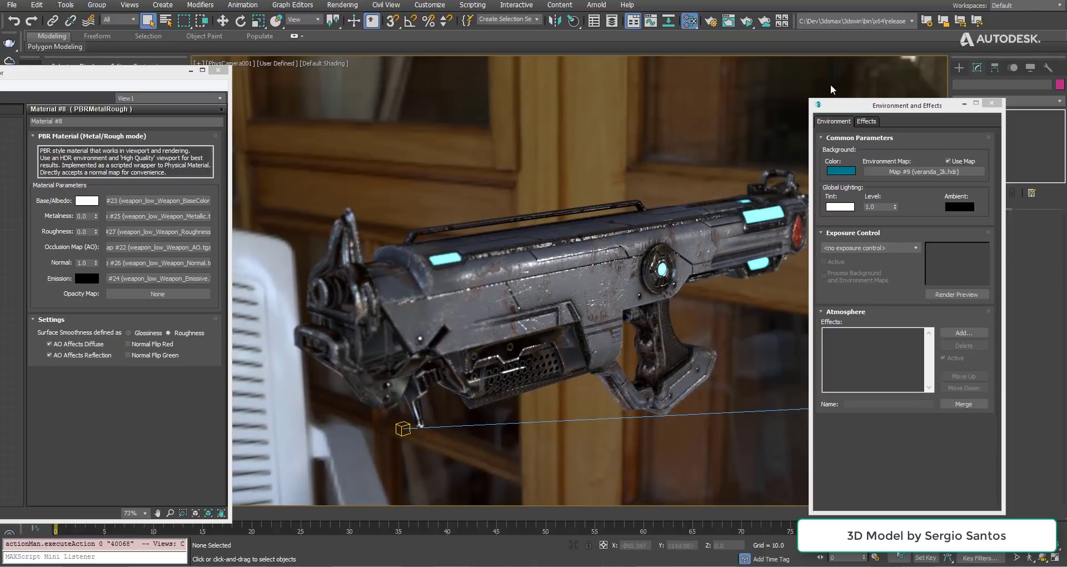
{"action": "left_click", "coordinate": [990, 103]}
{"action": "left_click", "coordinate": [746, 22]}
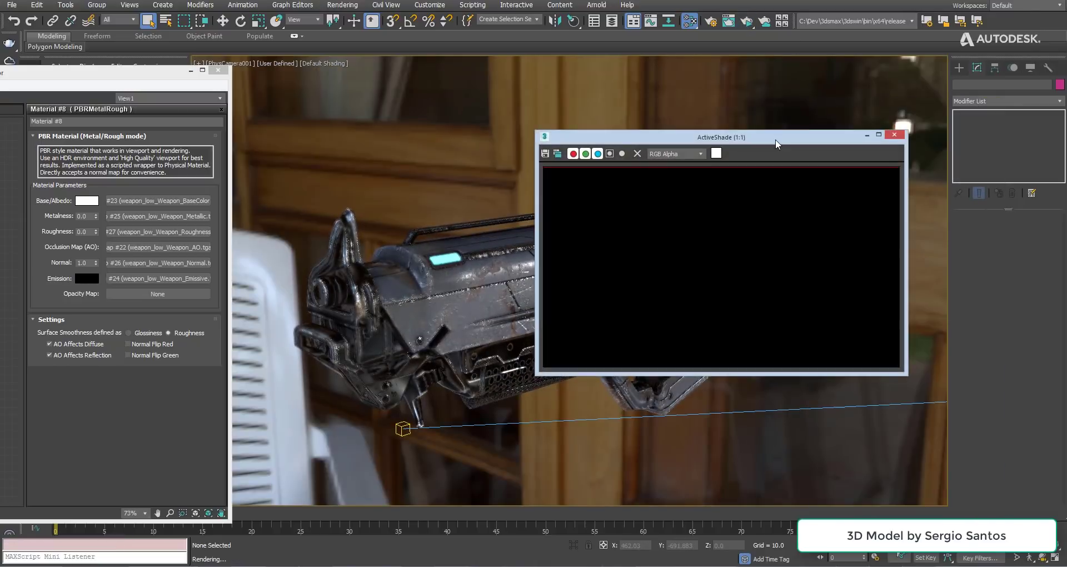
{"action": "left_click_drag", "start_coordinate": [722, 133], "coordinate": [795, 74]}
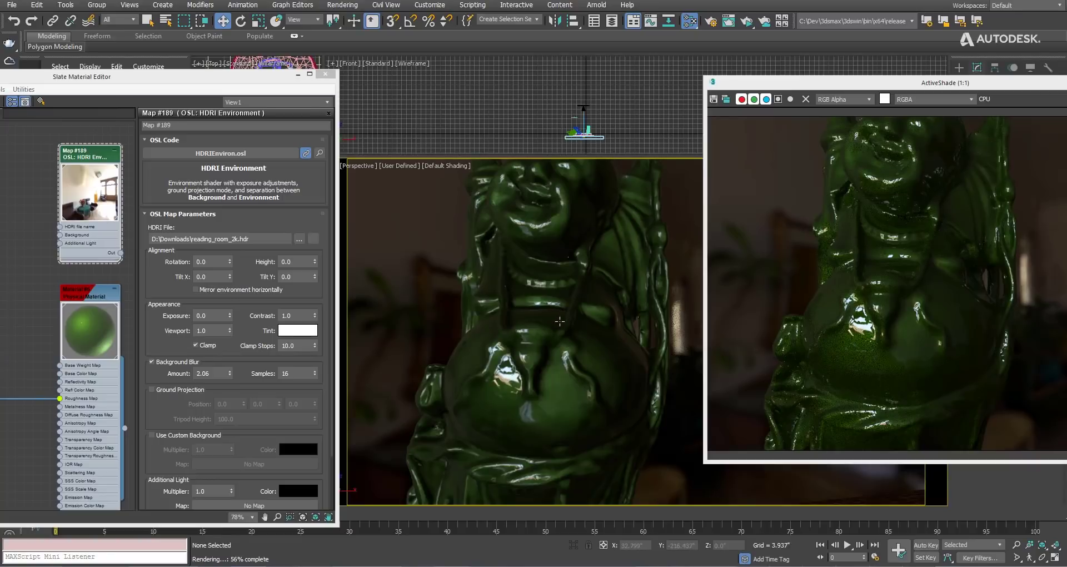
- Reframe the statue, lower the reading-room HDRI exposure to -0.739, and reveal the map list
{"action": "scroll", "coordinate": [559, 321], "scroll_direction": "down", "scroll_amount": 3}
{"action": "mouse_move", "coordinate": [558, 322]}
{"action": "middle_mouse_down", "text": "alt"}
{"action": "mouse_move", "coordinate": [520, 337]}
{"action": "mouse_move", "coordinate": [516, 367]}
{"action": "middle_mouse_up", "text": "alt"}
{"action": "scroll", "coordinate": [517, 366], "scroll_direction": "up", "scroll_amount": 3}
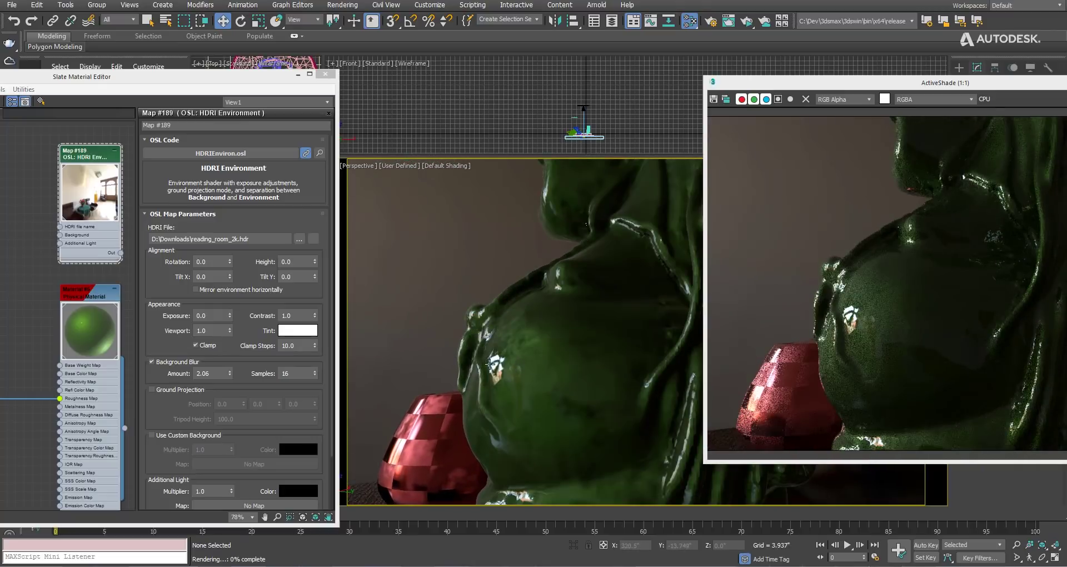
{"action": "middle_click_drag", "start_coordinate": [490, 364], "coordinate": [649, 375], "text": "alt"}
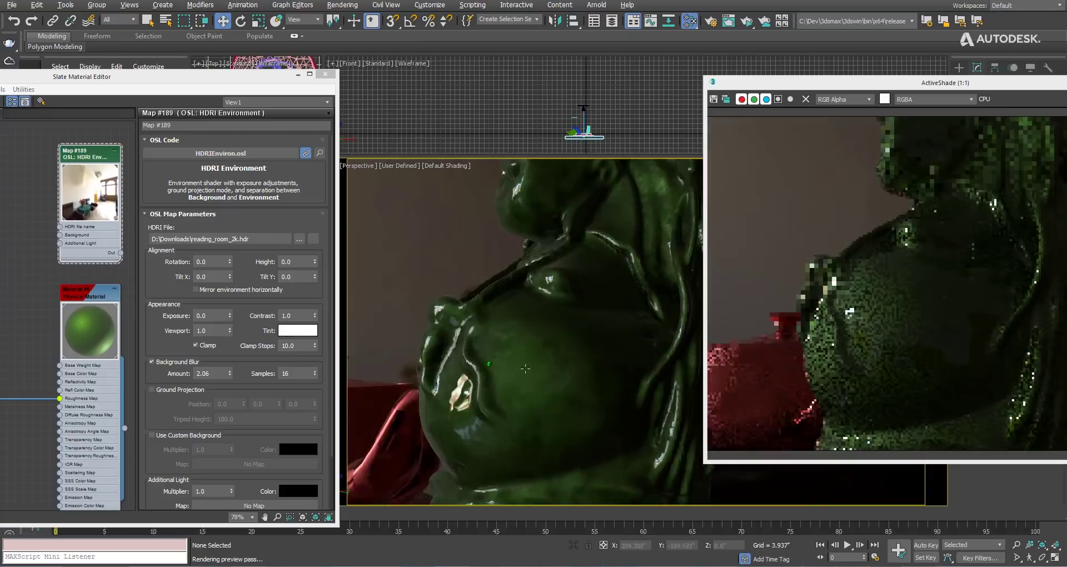
{"action": "scroll", "coordinate": [649, 375], "scroll_direction": "down", "scroll_amount": 5}
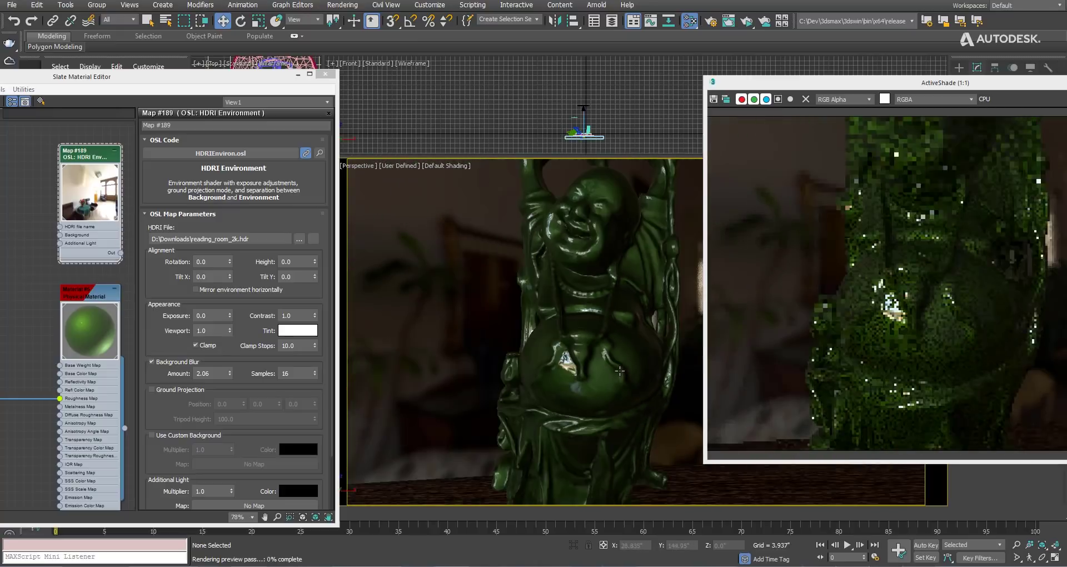
{"action": "middle_click_drag", "start_coordinate": [649, 375], "coordinate": [412, 263], "text": "alt"}
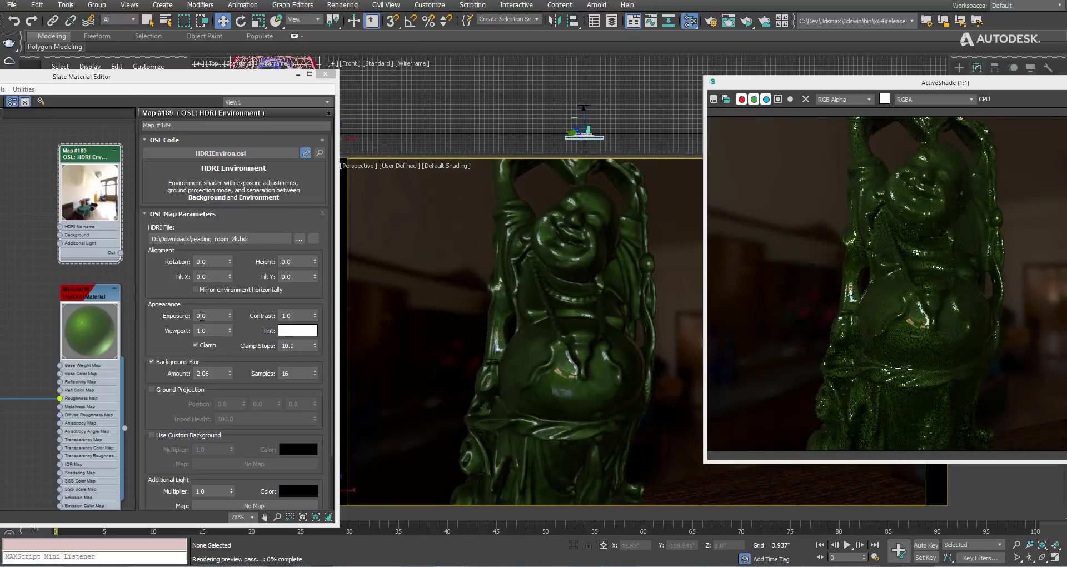
{"action": "left_click_drag", "start_coordinate": [229, 314], "coordinate": [229, 349]}
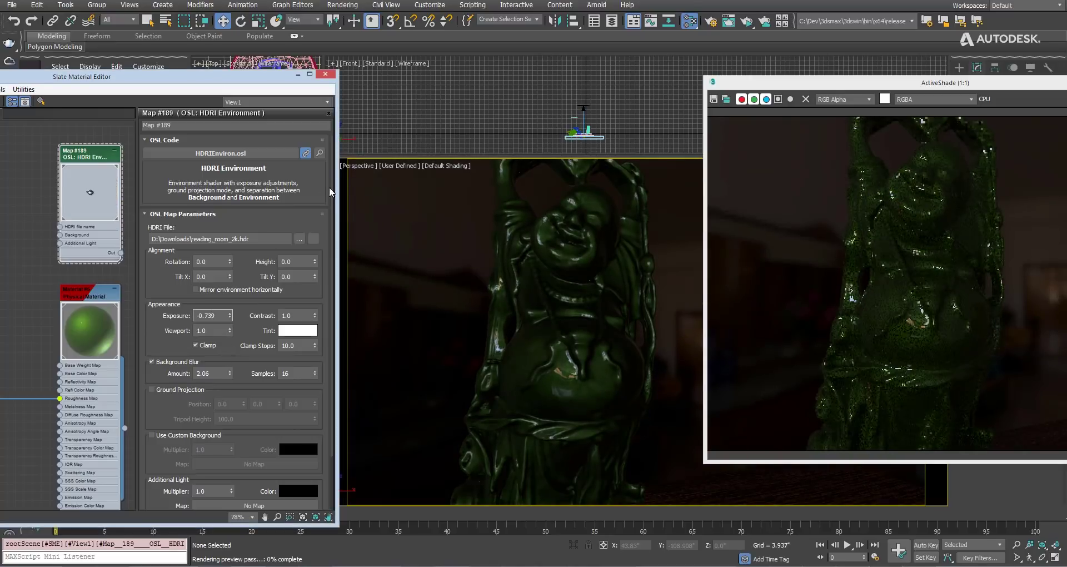
{"action": "left_click_drag", "start_coordinate": [329, 186], "coordinate": [328, 266]}
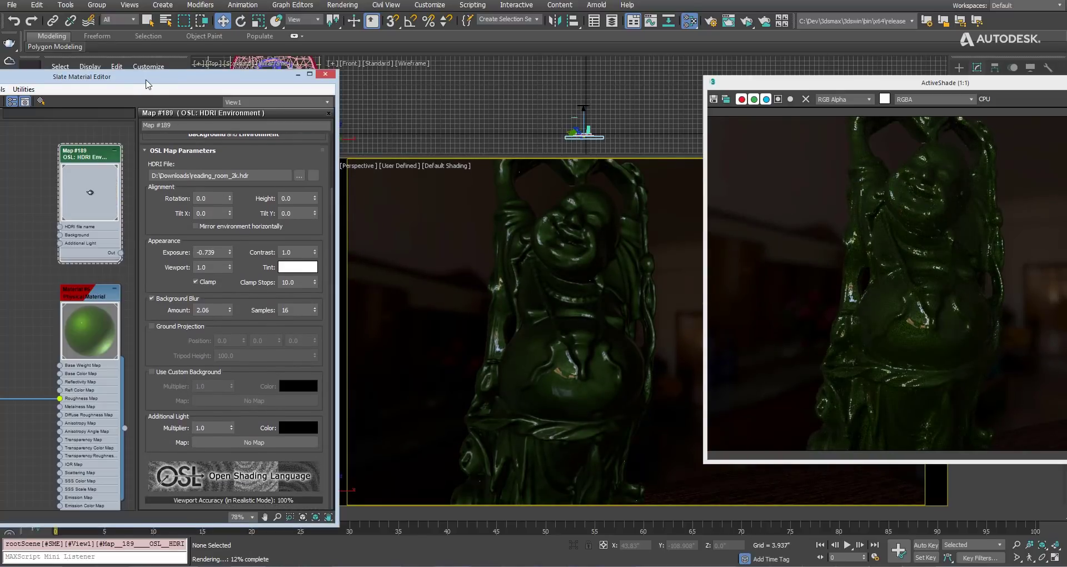
{"action": "left_click_drag", "start_coordinate": [147, 84], "coordinate": [314, 81]}
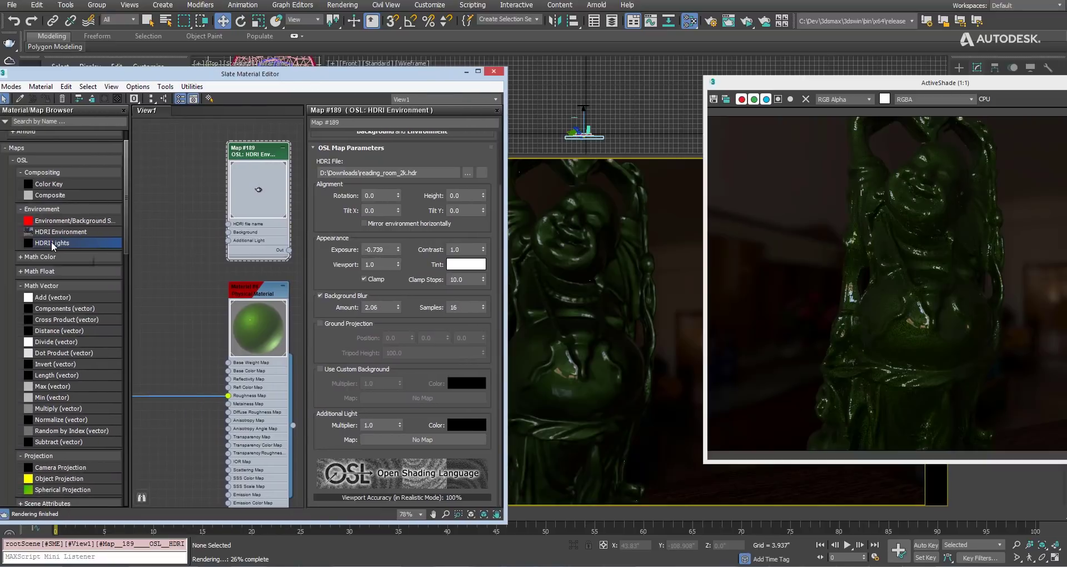
- Add an OSL HDRI Lights map as Additional Light using reflectiveUmbrella.hdr
{"action": "left_click", "coordinate": [224, 241]}
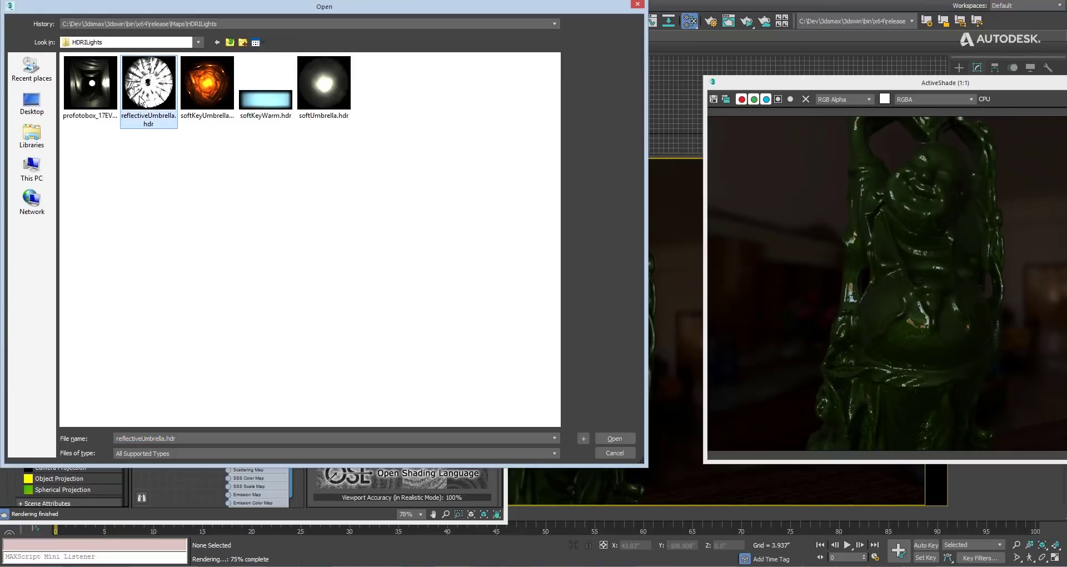
{"action": "left_click", "coordinate": [605, 438]}
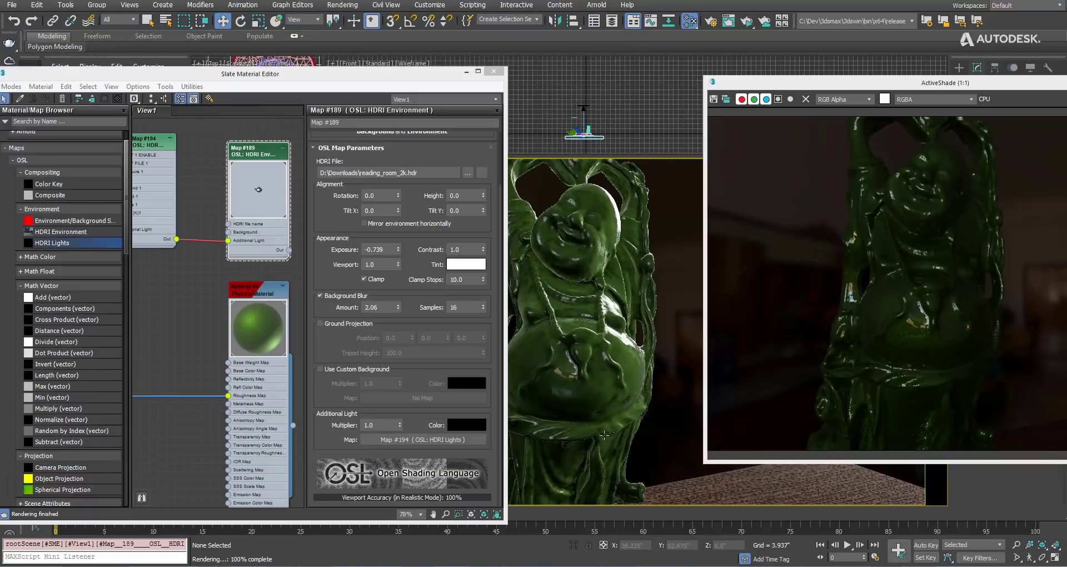
{"action": "double_click", "coordinate": [144, 142]}
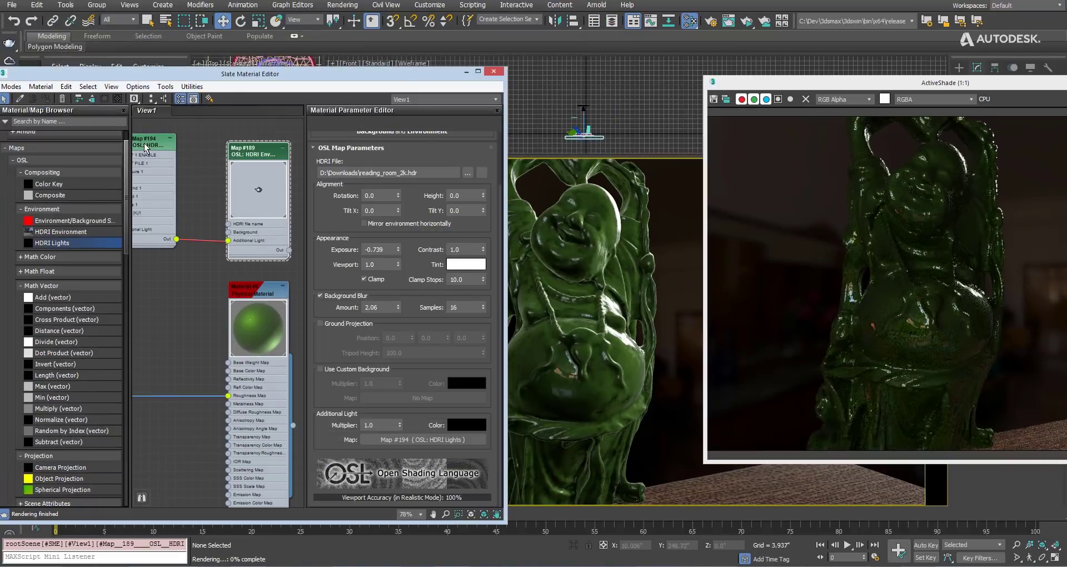
{"action": "left_click_drag", "start_coordinate": [393, 79], "coordinate": [212, 71]}
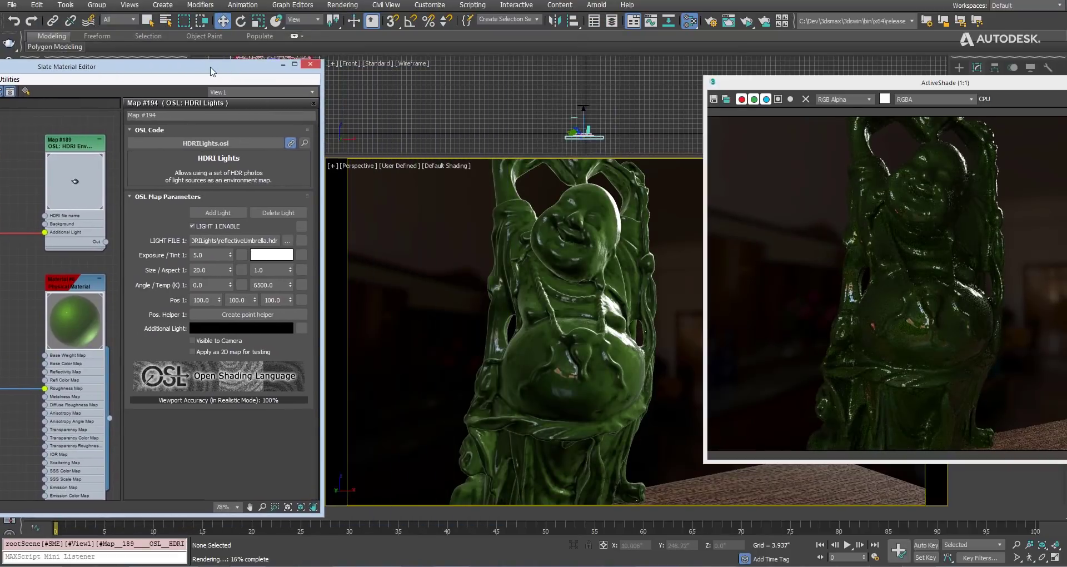
- Set the light's Pos 1 to 1000, -500, 100 and create its point helper
{"action": "double_click", "coordinate": [251, 300]}
{"action": "type", "text": "-500"}
{"action": "key", "text": "Tab"}
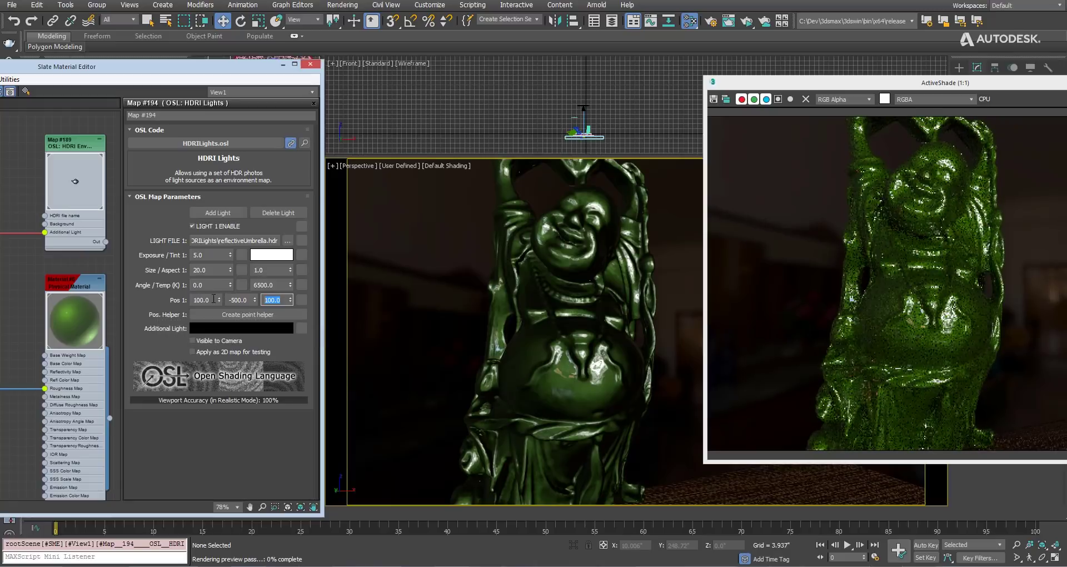
{"action": "double_click", "coordinate": [213, 300]}
{"action": "type", "text": "000"}
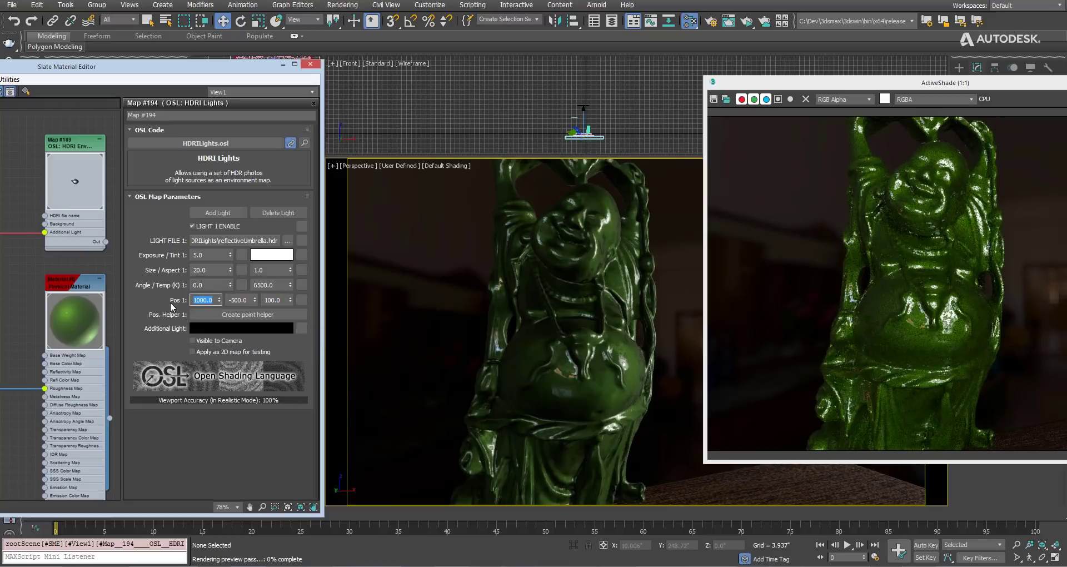
{"action": "left_click", "coordinate": [244, 315]}
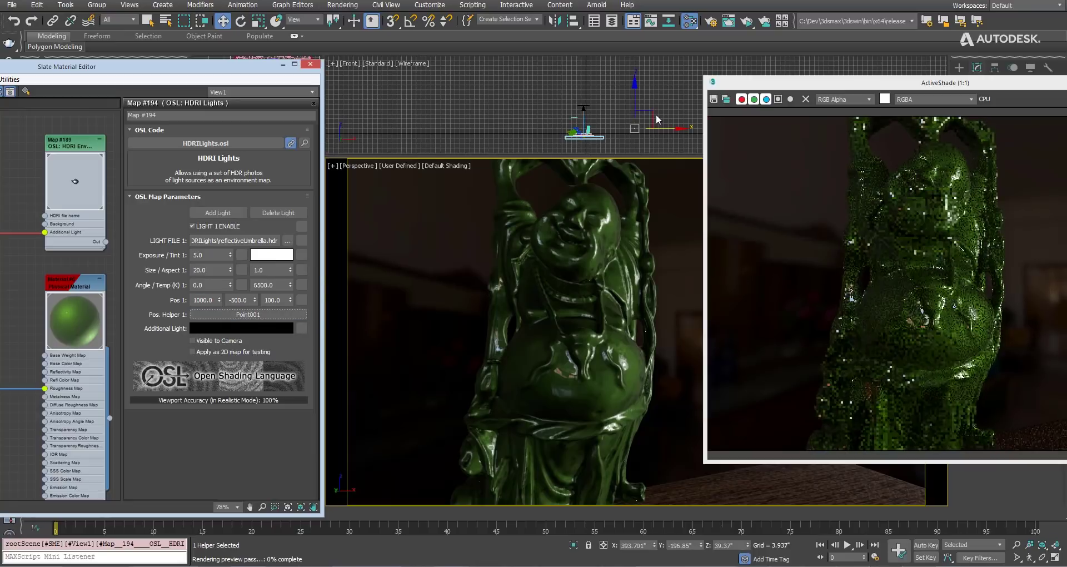
- Move Point001 and use Place Highlight to aim the umbrella light onto the statue
{"action": "mouse_move", "coordinate": [651, 112]}
{"action": "left_mouse_down"}
{"action": "mouse_move", "coordinate": [667, 89]}
{"action": "mouse_move", "coordinate": [608, 40]}
{"action": "left_mouse_up"}
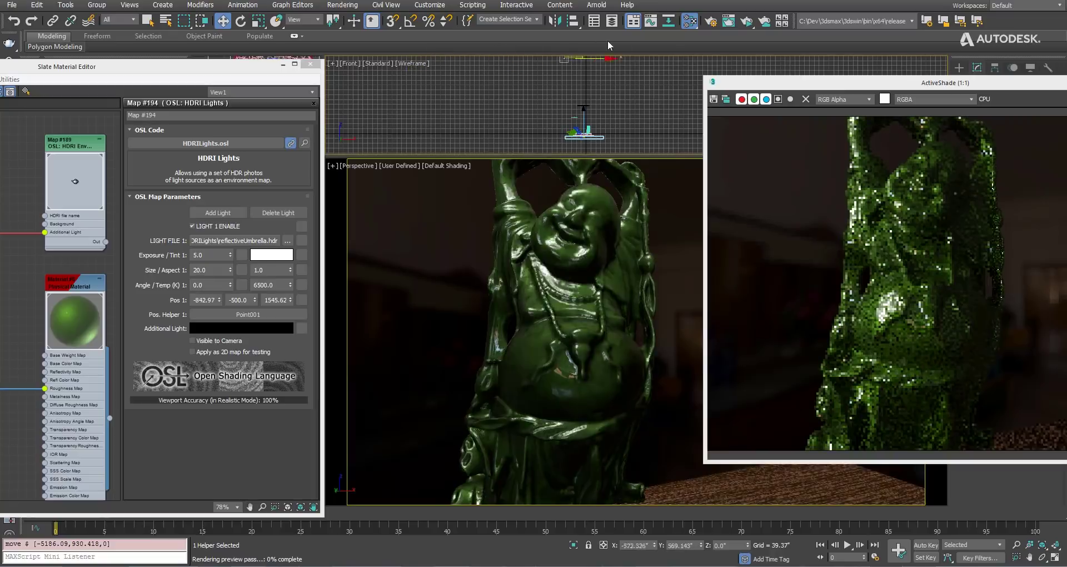
{"action": "left_click_drag", "start_coordinate": [608, 40], "coordinate": [414, 88]}
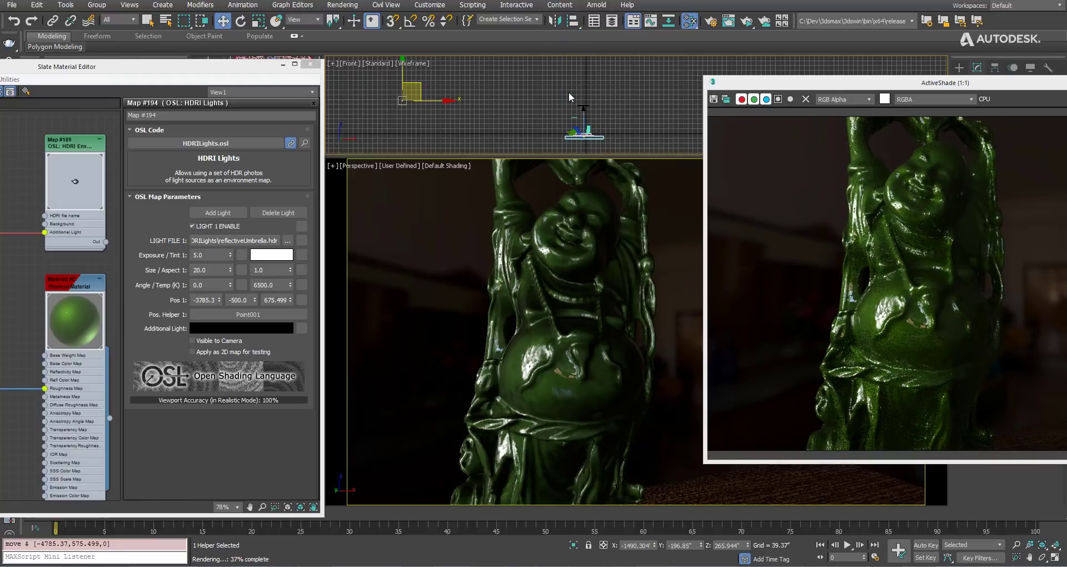
{"action": "key", "text": "ctrl+h"}
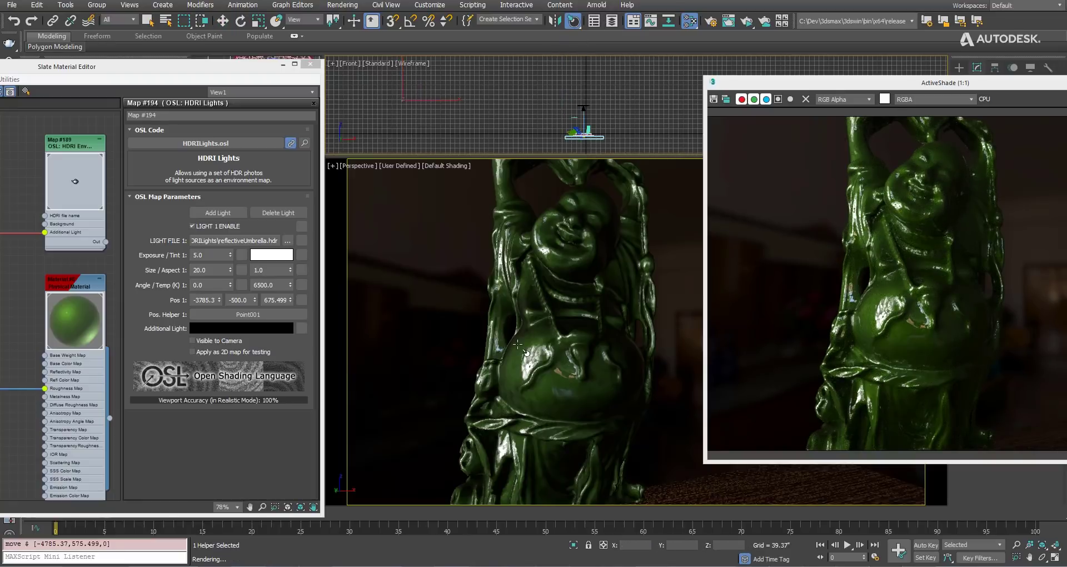
{"action": "mouse_move", "coordinate": [517, 345]}
{"action": "left_mouse_down"}
{"action": "mouse_move", "coordinate": [558, 398]}
{"action": "mouse_move", "coordinate": [632, 357]}
{"action": "mouse_move", "coordinate": [611, 206]}
{"action": "left_mouse_up"}
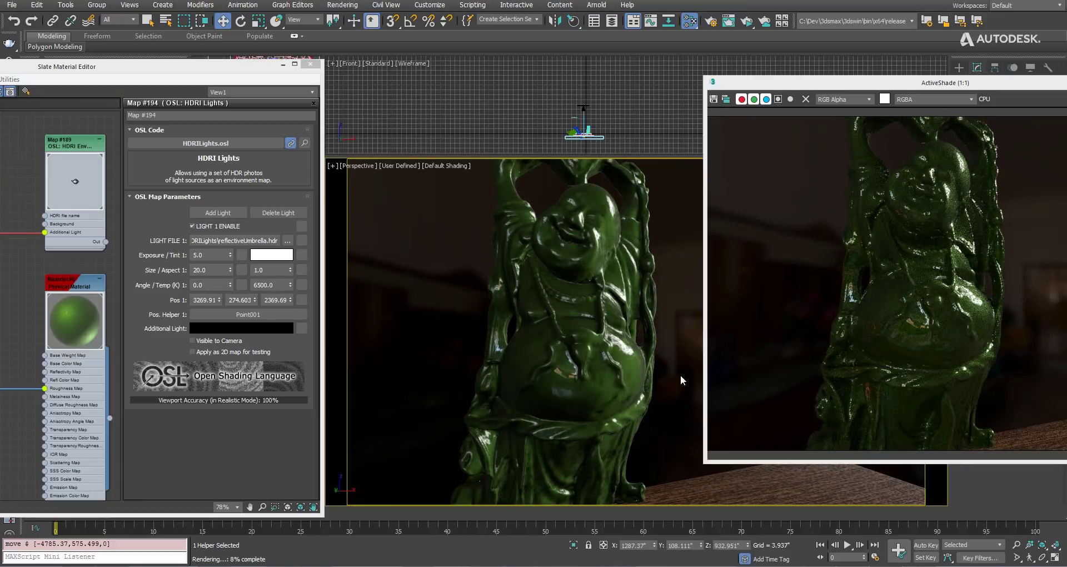
- Zoom in on the statue and set the umbrella light's size to 20
{"action": "scroll", "coordinate": [627, 347], "scroll_direction": "up", "scroll_amount": 5}
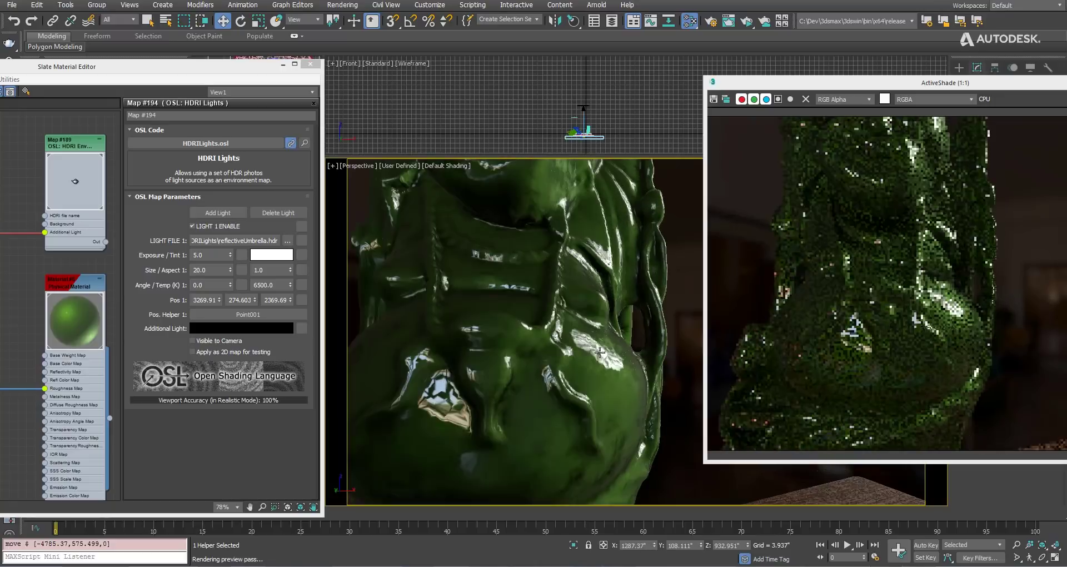
{"action": "mouse_move", "coordinate": [627, 348]}
{"action": "middle_mouse_down"}
{"action": "mouse_move", "coordinate": [585, 358]}
{"action": "mouse_move", "coordinate": [561, 339]}
{"action": "middle_mouse_up"}
{"action": "scroll", "coordinate": [561, 338], "scroll_direction": "up", "scroll_amount": 3}
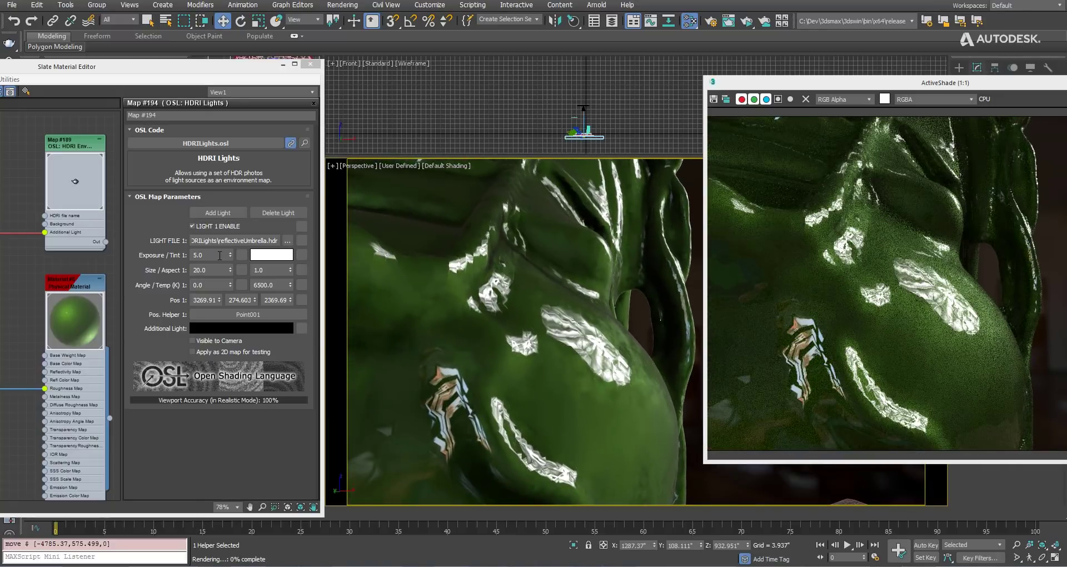
{"action": "left_click", "coordinate": [212, 271]}
{"action": "type", "text": "30"}
{"action": "key", "text": "Return"}
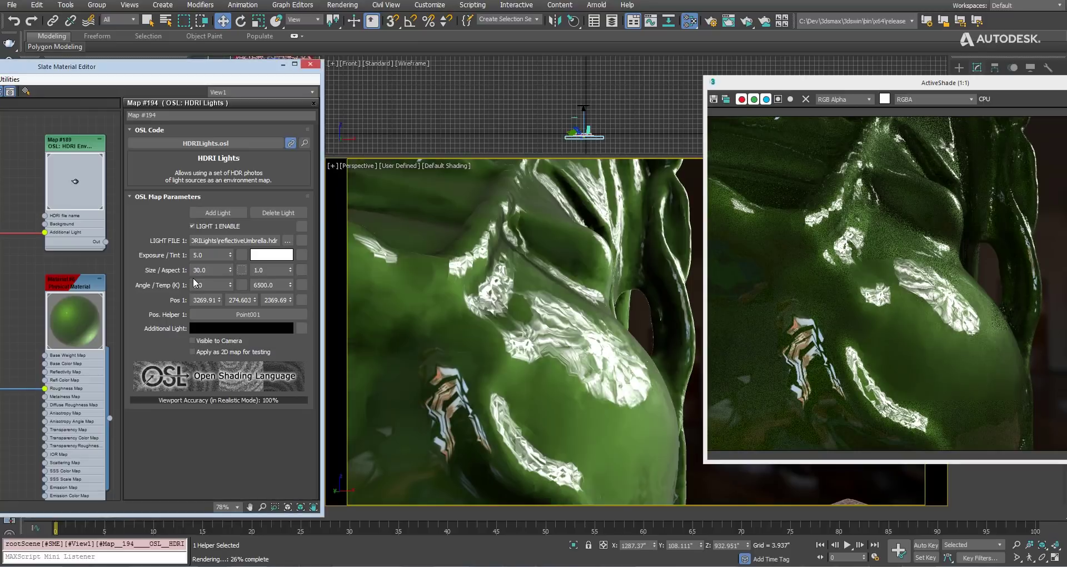
{"action": "type", "text": "1"}
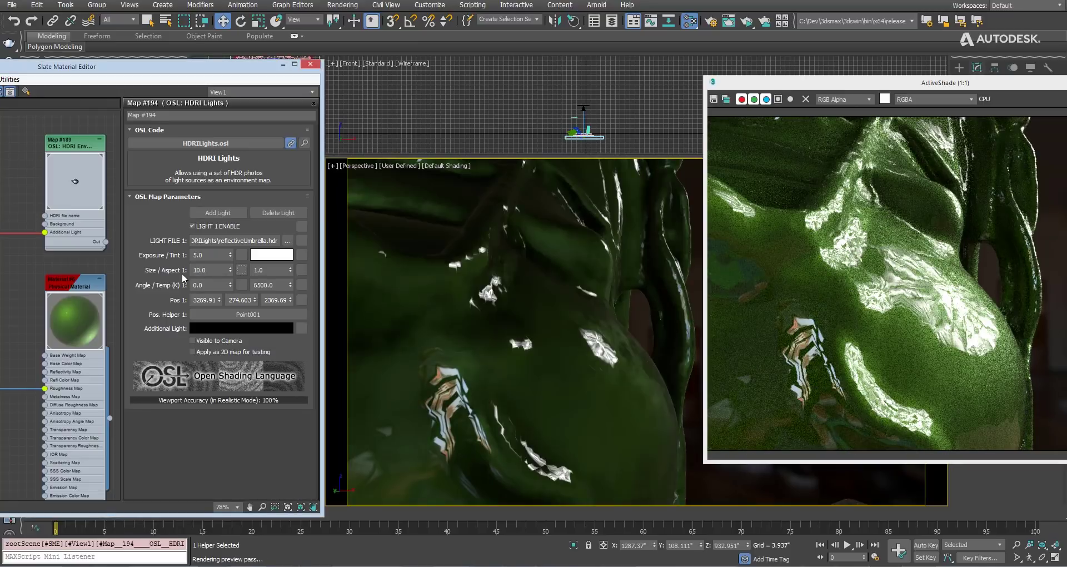
{"action": "key", "text": "BackSpace"}
{"action": "type", "text": "20"}
{"action": "key", "text": "Return"}
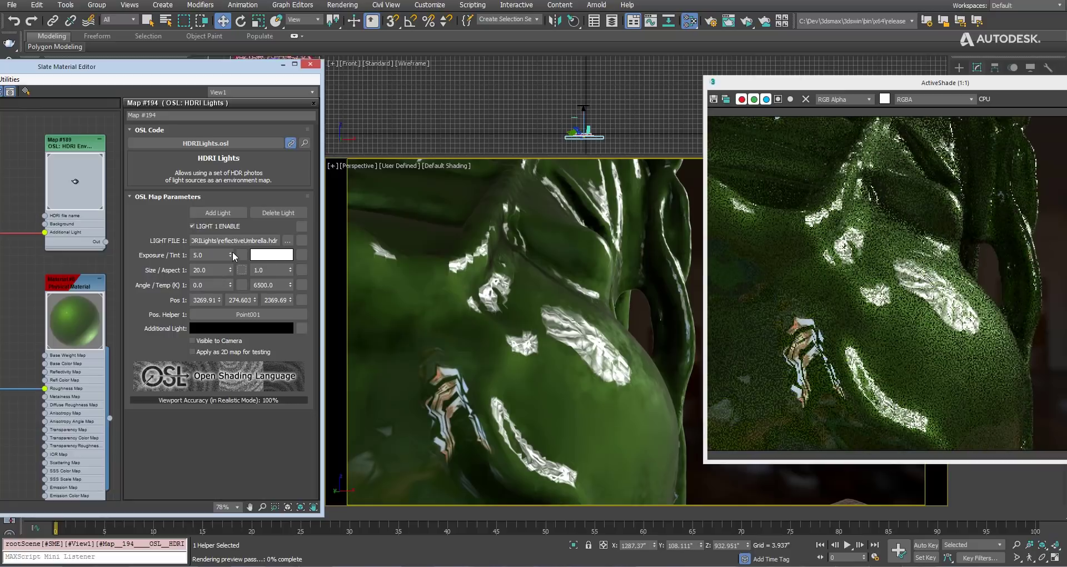
- Set the light's exposure to 6.2, temperature to 3140 K and angle to -115
{"action": "left_click", "coordinate": [231, 253]}
{"action": "double_click", "coordinate": [206, 255]}
{"action": "type", "text": "6.2"}
{"action": "key", "text": "Return"}
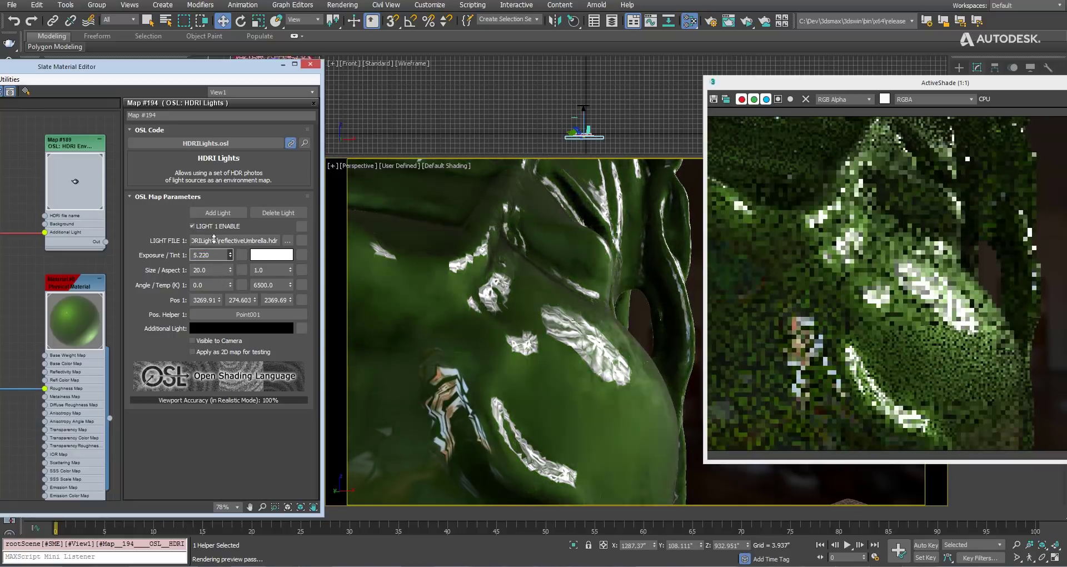
{"action": "left_click_drag", "start_coordinate": [290, 284], "coordinate": [291, 299]}
{"action": "left_click_drag", "start_coordinate": [289, 408], "coordinate": [290, 393]}
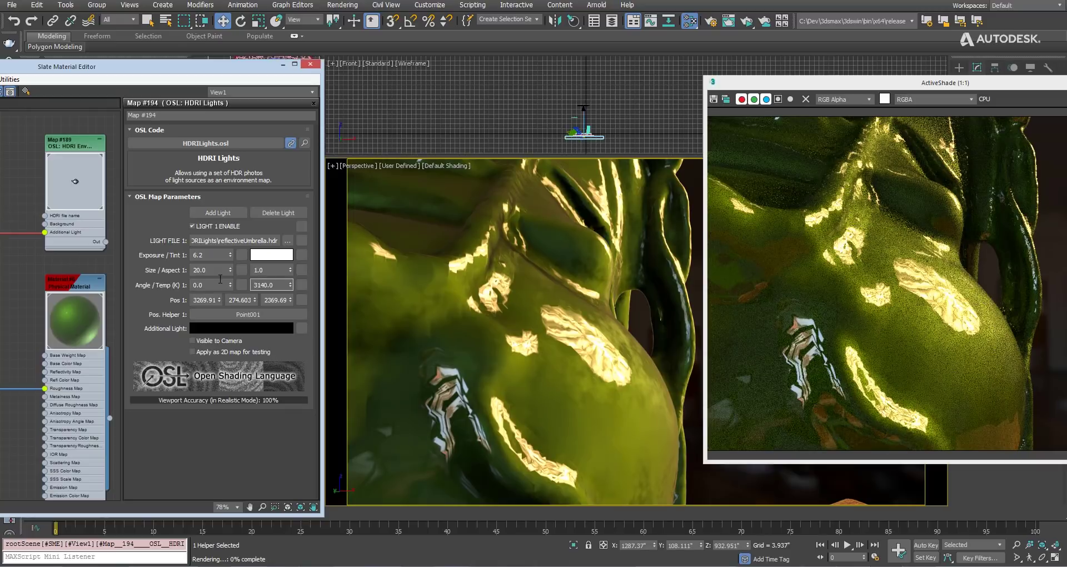
{"action": "left_click_drag", "start_coordinate": [231, 286], "coordinate": [231, 299]}
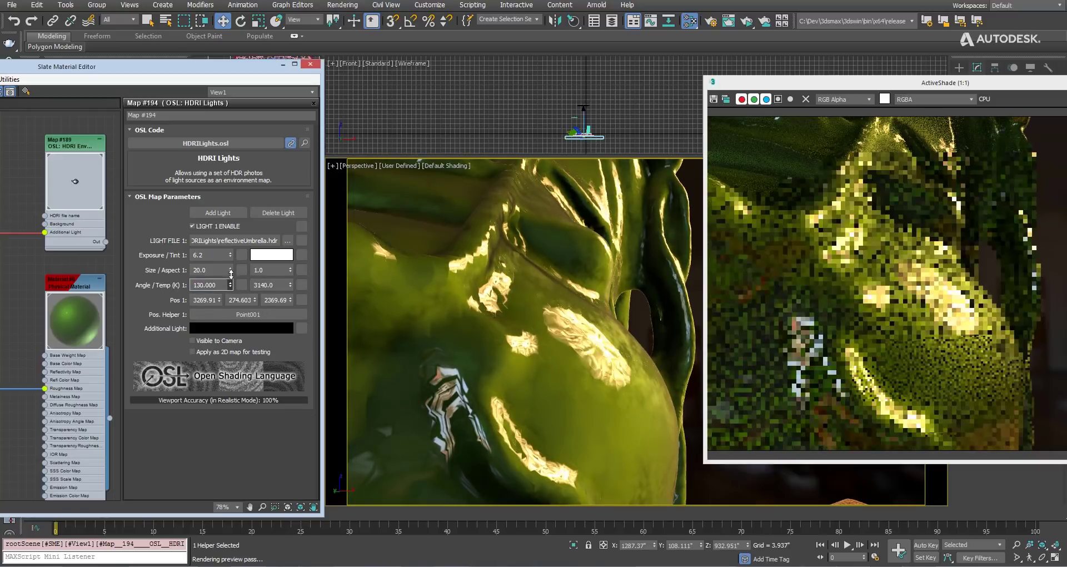
{"action": "type", "text": "-115"}
{"action": "mouse_move", "coordinate": [584, 306]}
{"action": "middle_mouse_down", "text": "alt"}
{"action": "mouse_move", "coordinate": [544, 327]}
{"action": "mouse_move", "coordinate": [561, 325]}
{"action": "mouse_move", "coordinate": [507, 319]}
{"action": "middle_mouse_up", "text": "alt"}
- Move the umbrella light beside the statue, angle 55, warm orange, and hide it from camera
{"action": "left_click", "coordinate": [207, 341]}
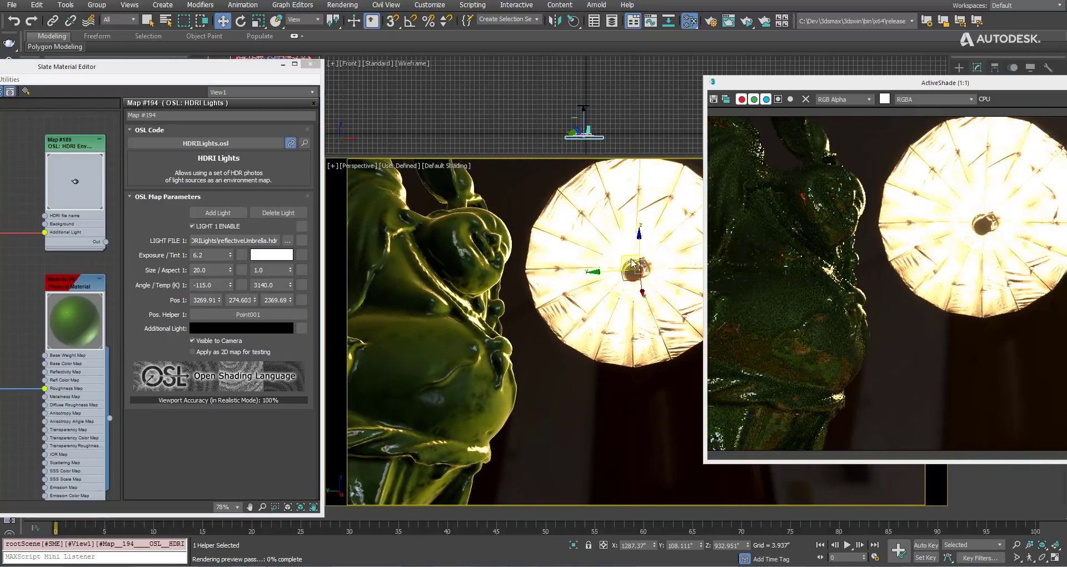
{"action": "mouse_move", "coordinate": [634, 268]}
{"action": "left_mouse_down"}
{"action": "mouse_move", "coordinate": [498, 280]}
{"action": "mouse_move", "coordinate": [662, 322]}
{"action": "left_mouse_up"}
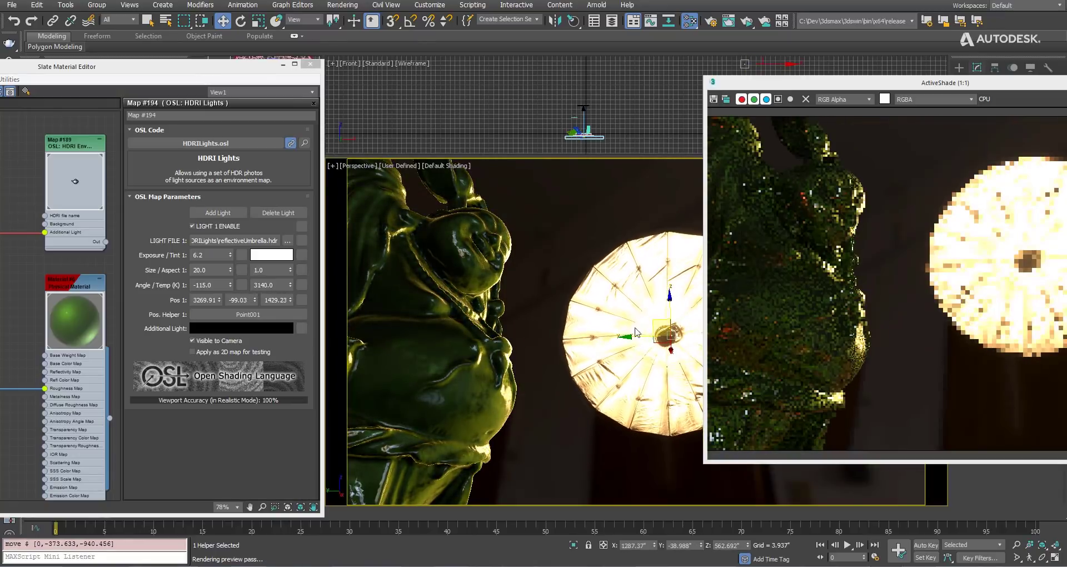
{"action": "left_click_drag", "start_coordinate": [230, 285], "coordinate": [229, 261]}
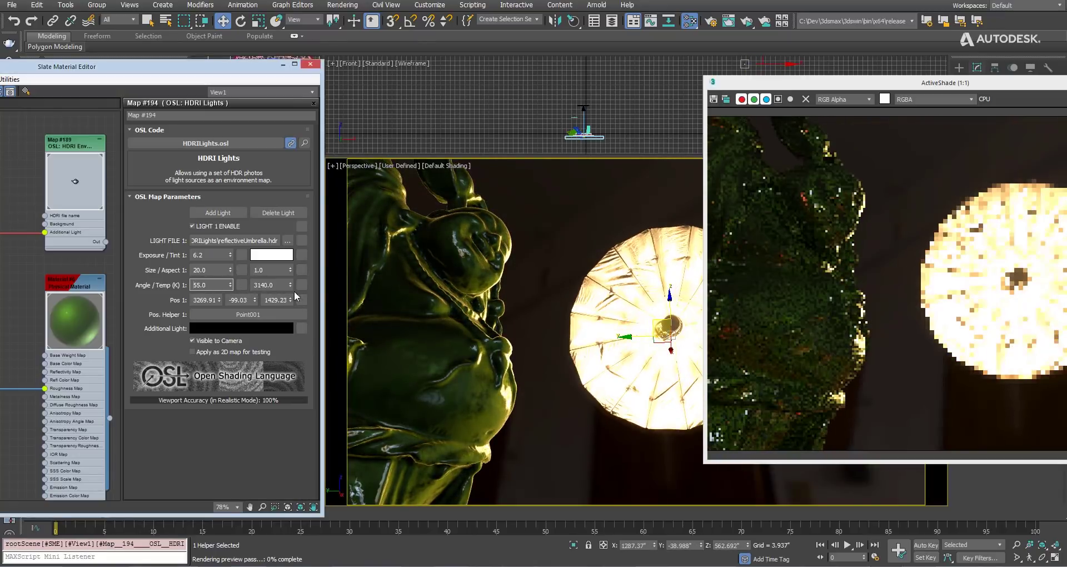
{"action": "mouse_move", "coordinate": [290, 284]}
{"action": "left_mouse_down"}
{"action": "mouse_move", "coordinate": [297, 227]}
{"action": "mouse_move", "coordinate": [297, 261]}
{"action": "left_mouse_up"}
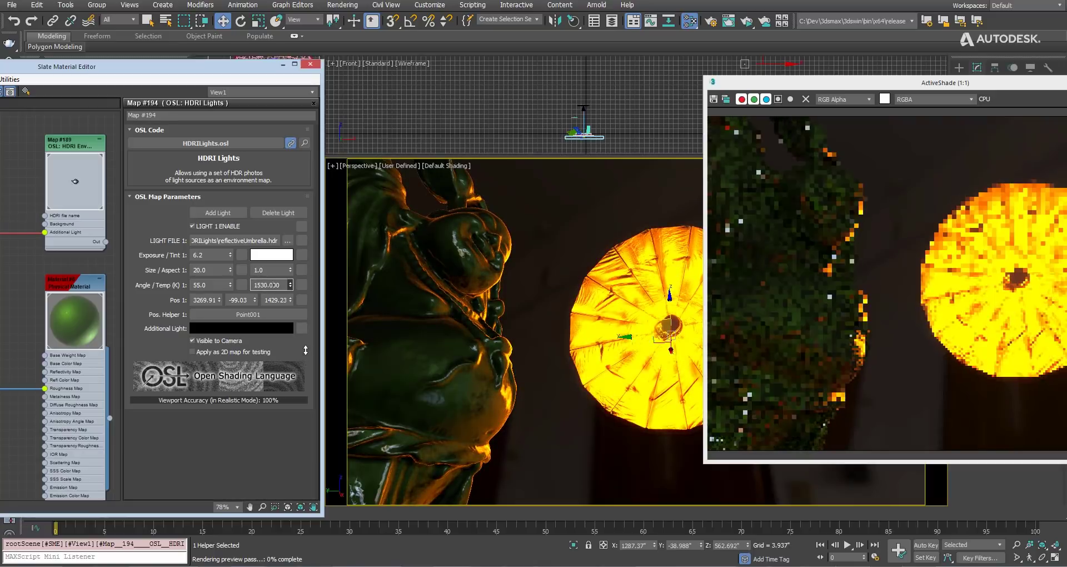
{"action": "left_click", "coordinate": [231, 341]}
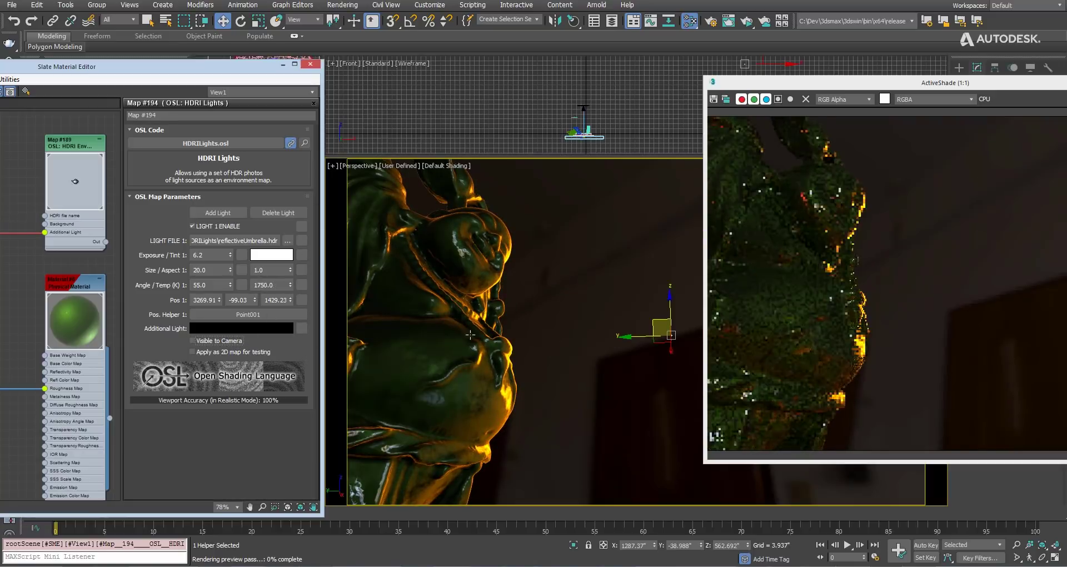
{"action": "middle_click_drag", "start_coordinate": [392, 369], "coordinate": [468, 281], "text": "alt"}
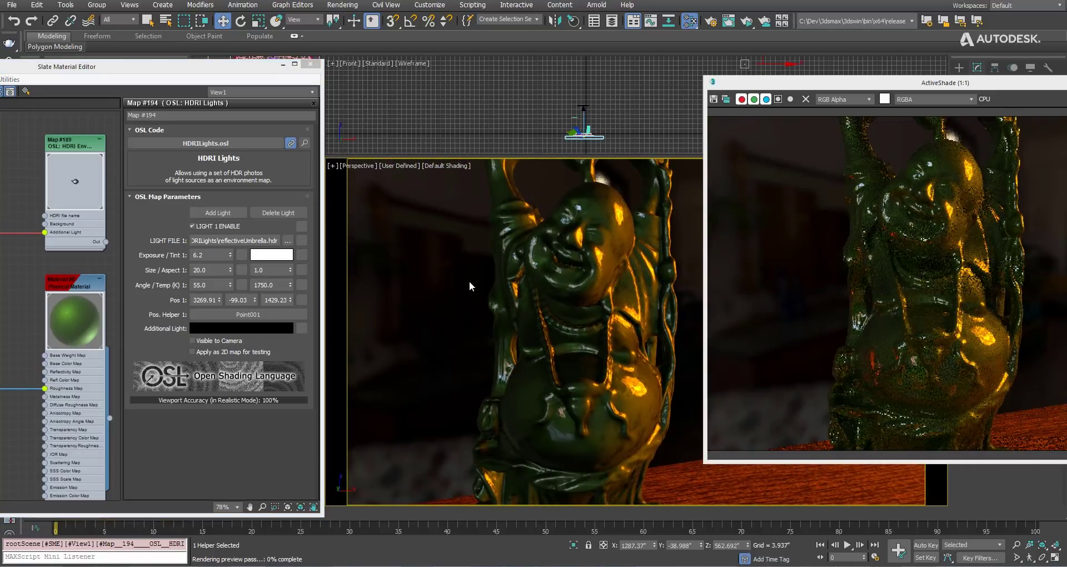
- Add a second HDRI light loading softKeyWarm.hdr as Light File 2
{"action": "left_click", "coordinate": [219, 213]}
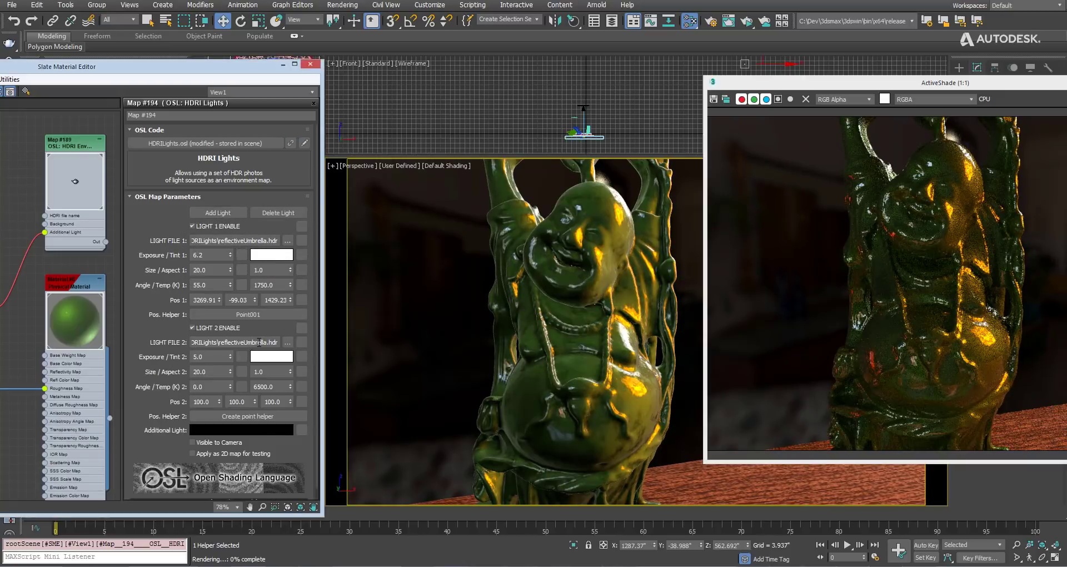
{"action": "left_click", "coordinate": [288, 343]}
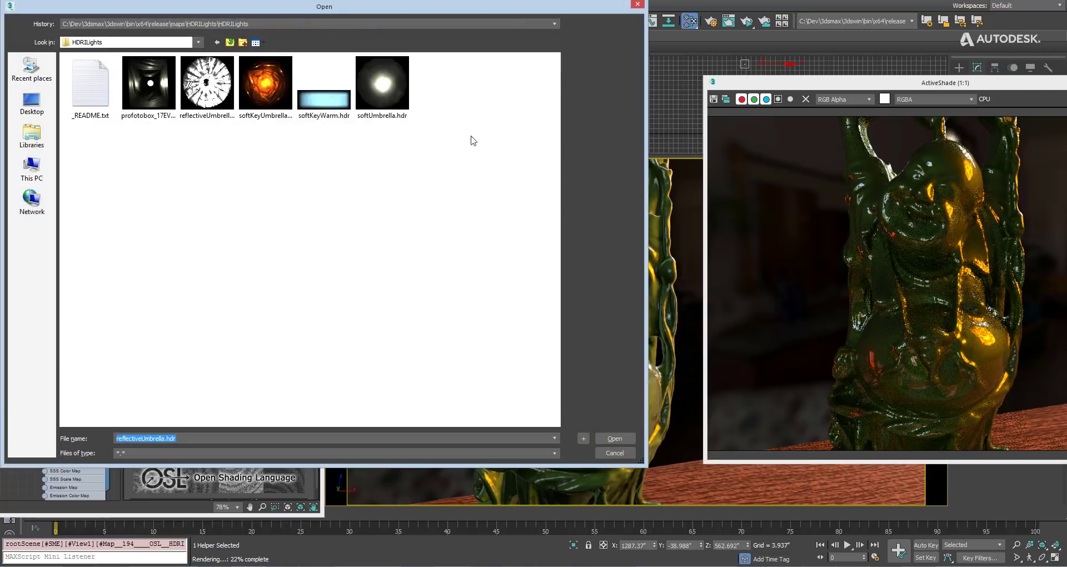
{"action": "left_click", "coordinate": [328, 106]}
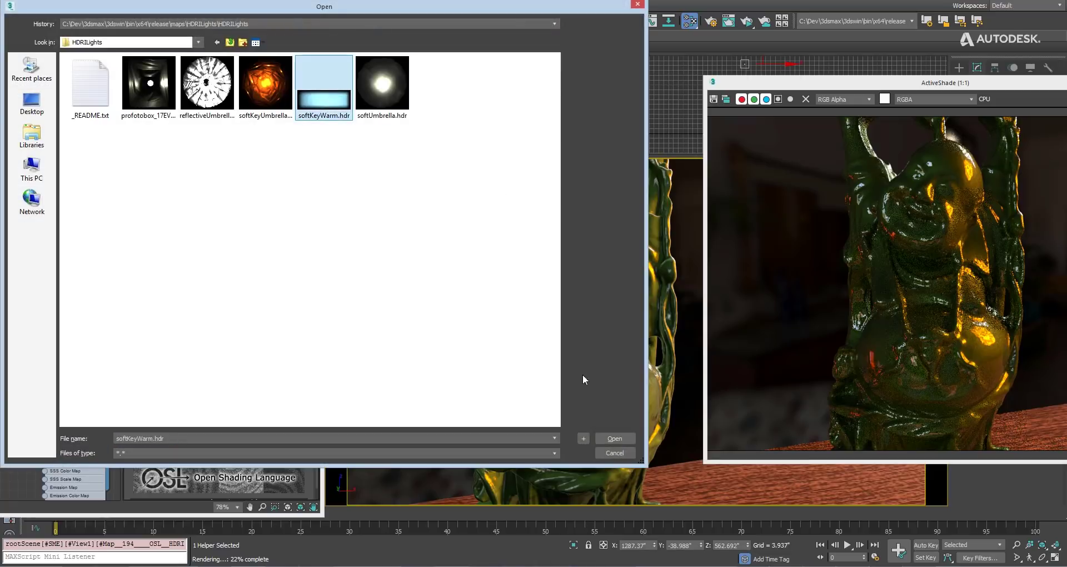
{"action": "double_click", "coordinate": [324, 86]}
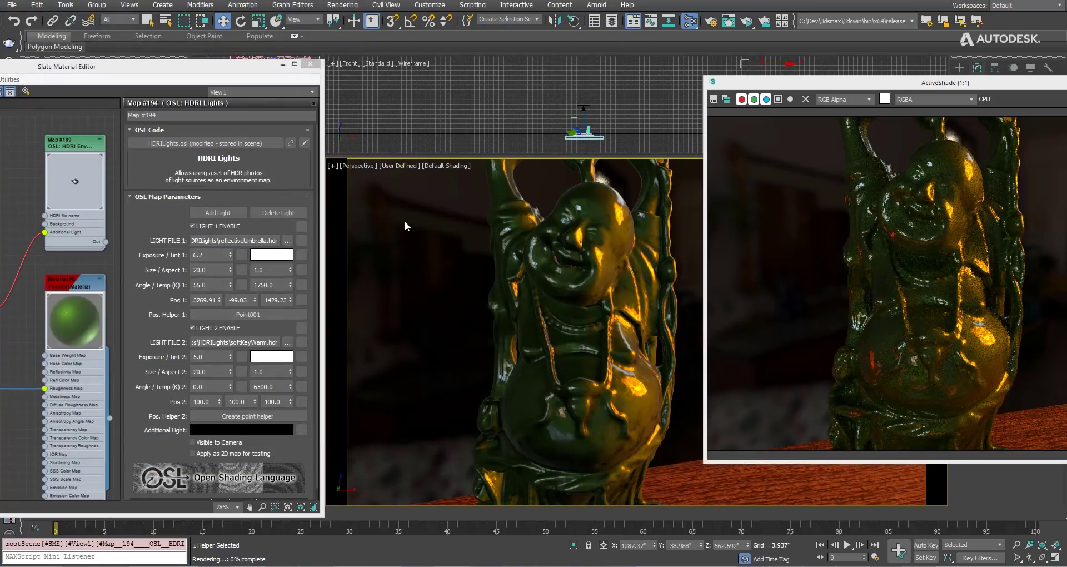
- Create Point002, place the second light's highlight on the statue, and raise exposure to 6.36
{"action": "left_click", "coordinate": [260, 414]}
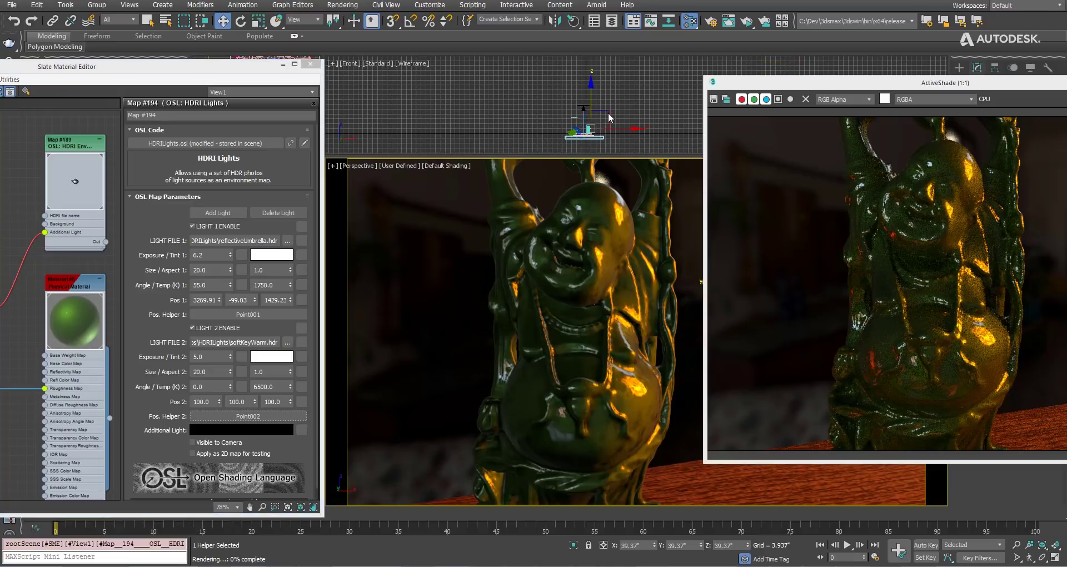
{"action": "left_click_drag", "start_coordinate": [601, 112], "coordinate": [495, 115]}
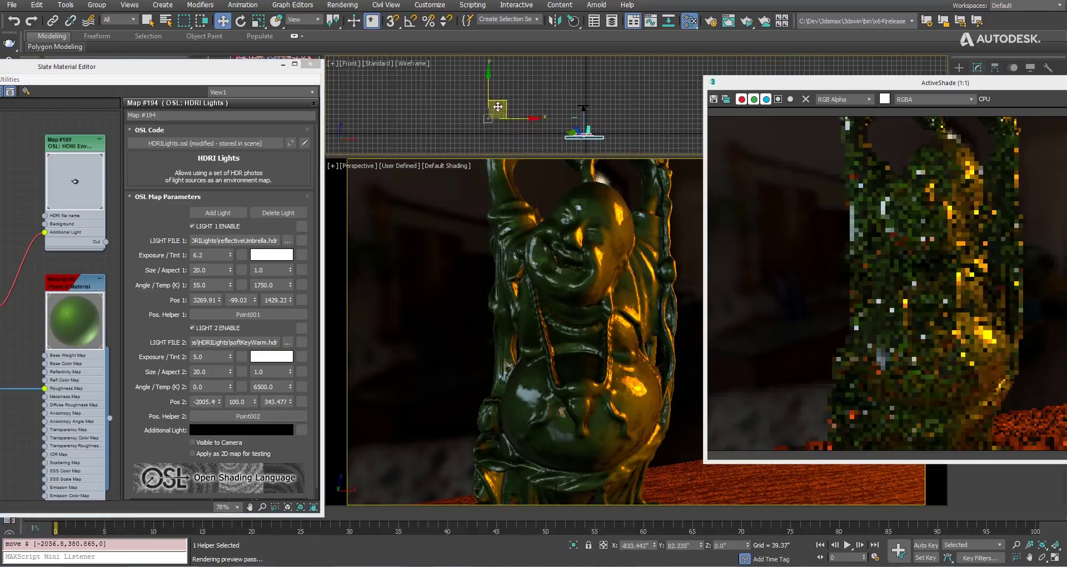
{"action": "left_click", "coordinate": [578, 21]}
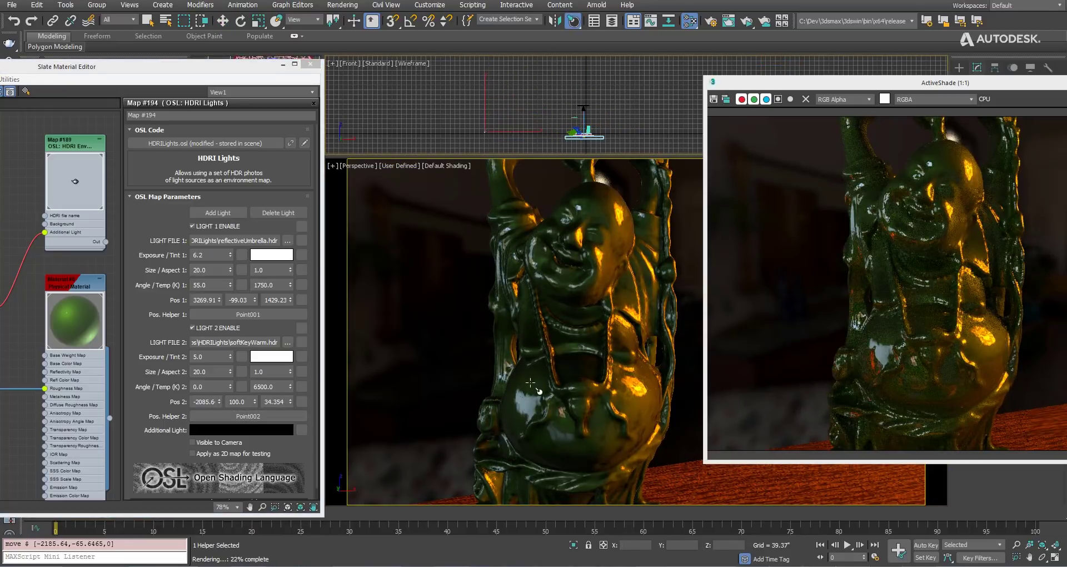
{"action": "left_click_drag", "start_coordinate": [530, 384], "coordinate": [517, 412]}
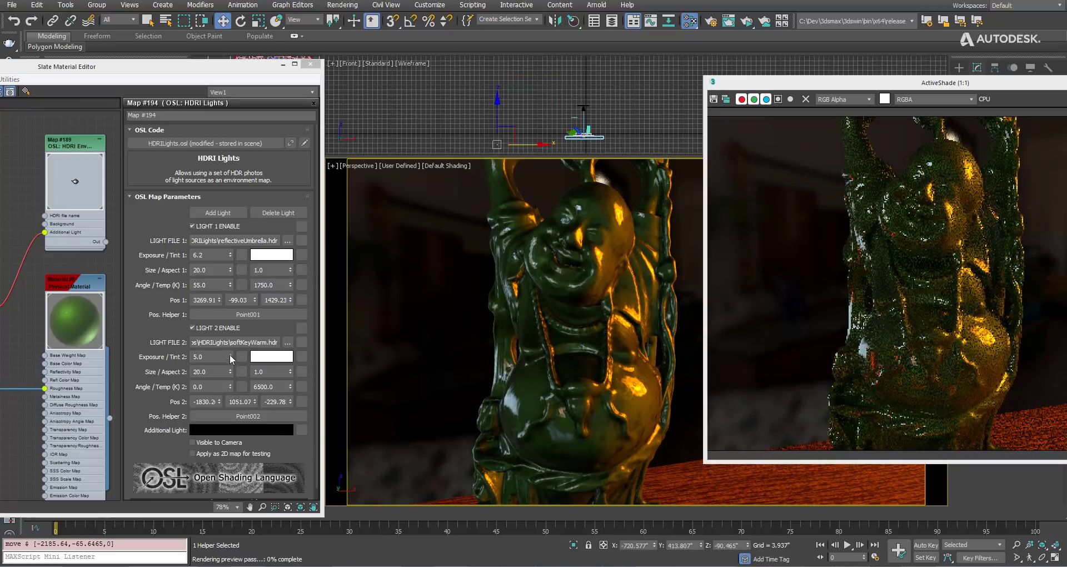
{"action": "left_click_drag", "start_coordinate": [230, 358], "coordinate": [230, 344]}
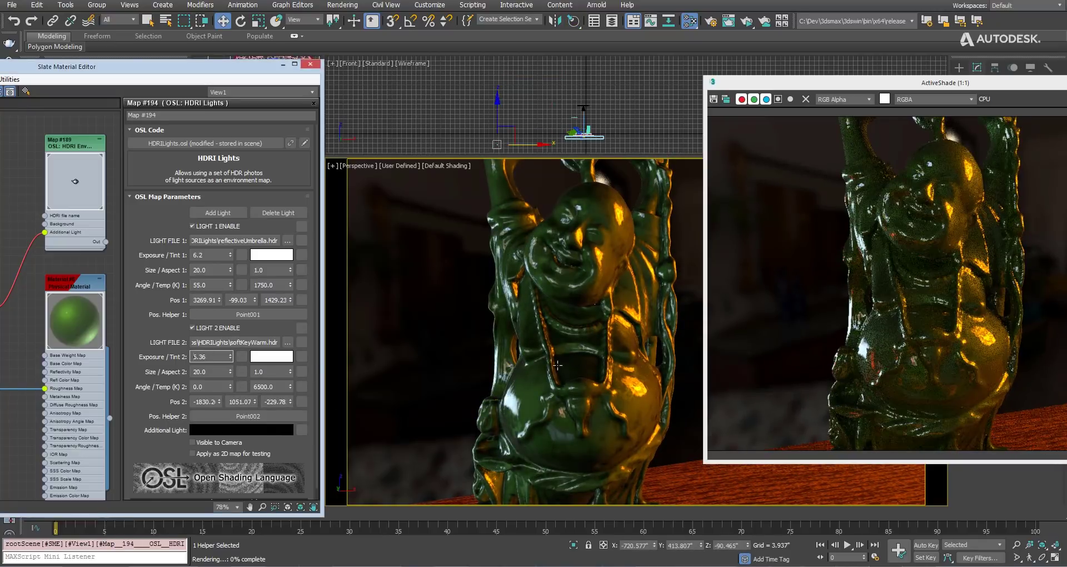
{"action": "middle_click_drag", "start_coordinate": [557, 365], "coordinate": [532, 327]}
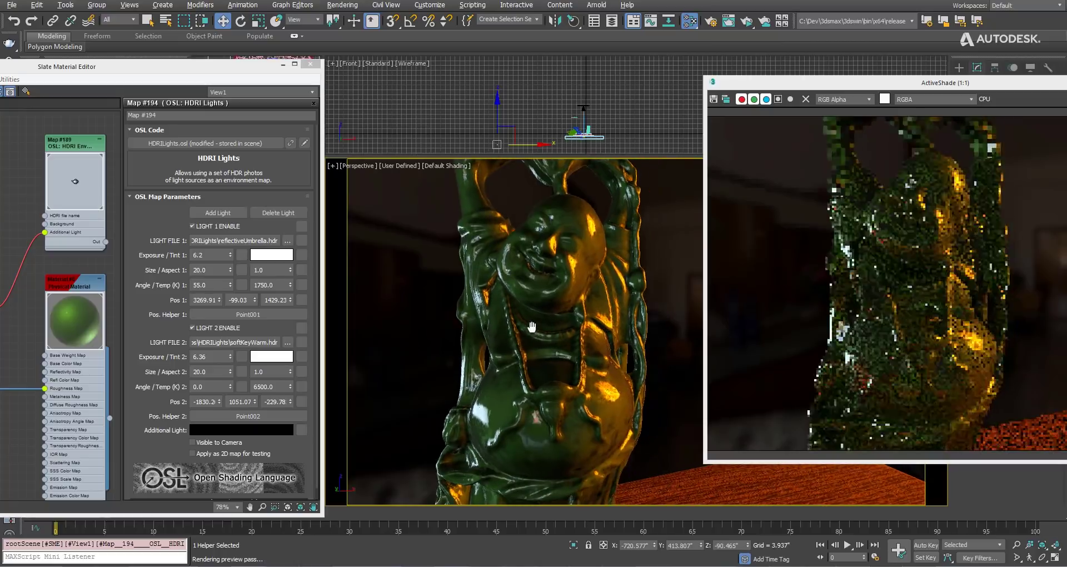
{"action": "scroll", "coordinate": [531, 327], "scroll_direction": "up", "scroll_amount": 3}
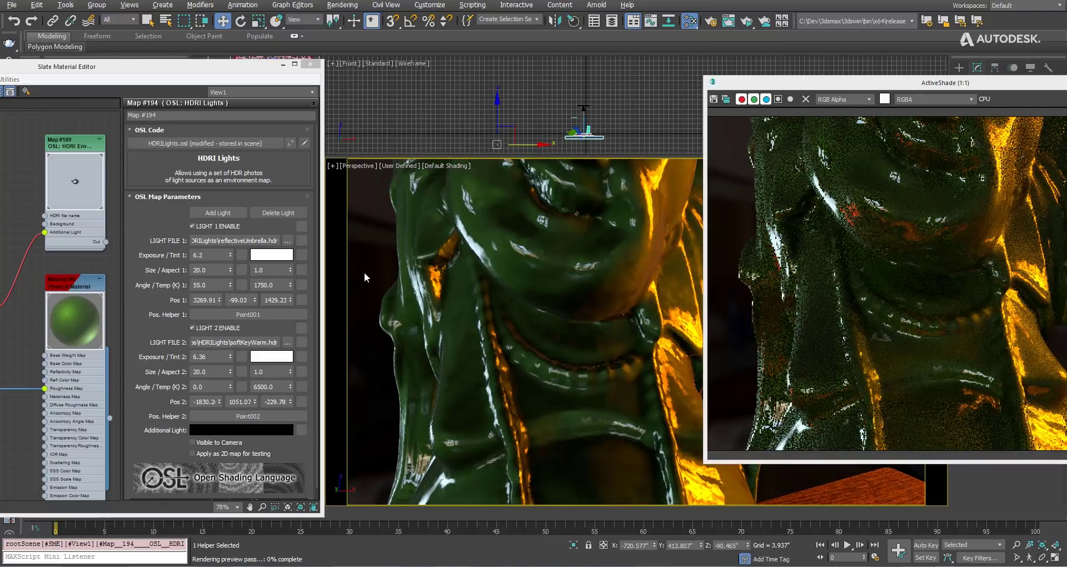
- Select Point001 and drag the first light left in the Front viewport
{"action": "scroll", "coordinate": [364, 272], "scroll_direction": "down", "scroll_amount": 5}
{"action": "mouse_move", "coordinate": [364, 272]}
{"action": "middle_mouse_down"}
{"action": "mouse_move", "coordinate": [553, 415]}
{"action": "mouse_move", "coordinate": [565, 342]}
{"action": "middle_mouse_up"}
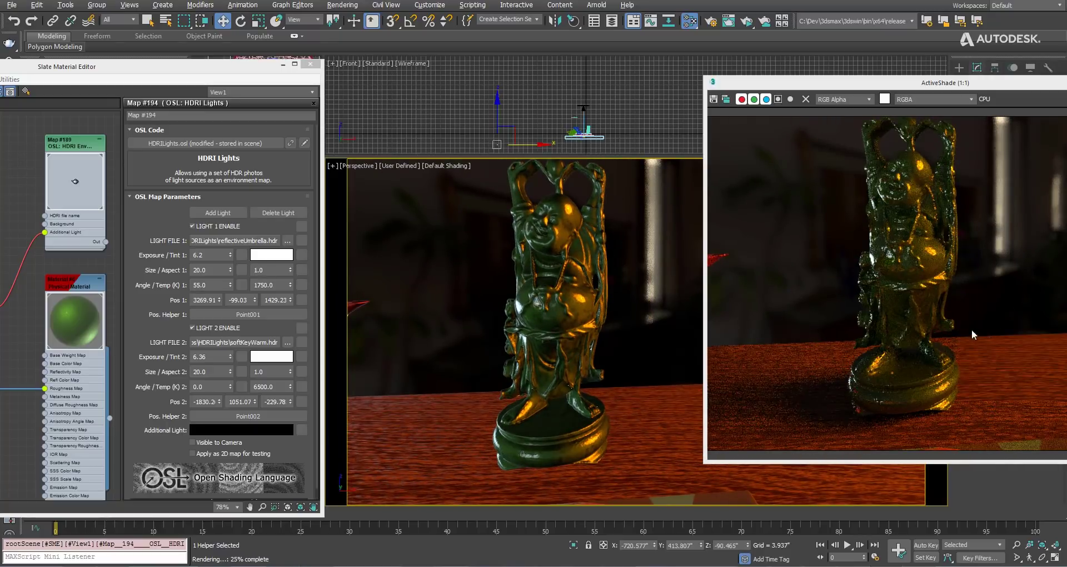
{"action": "left_click", "coordinate": [251, 314]}
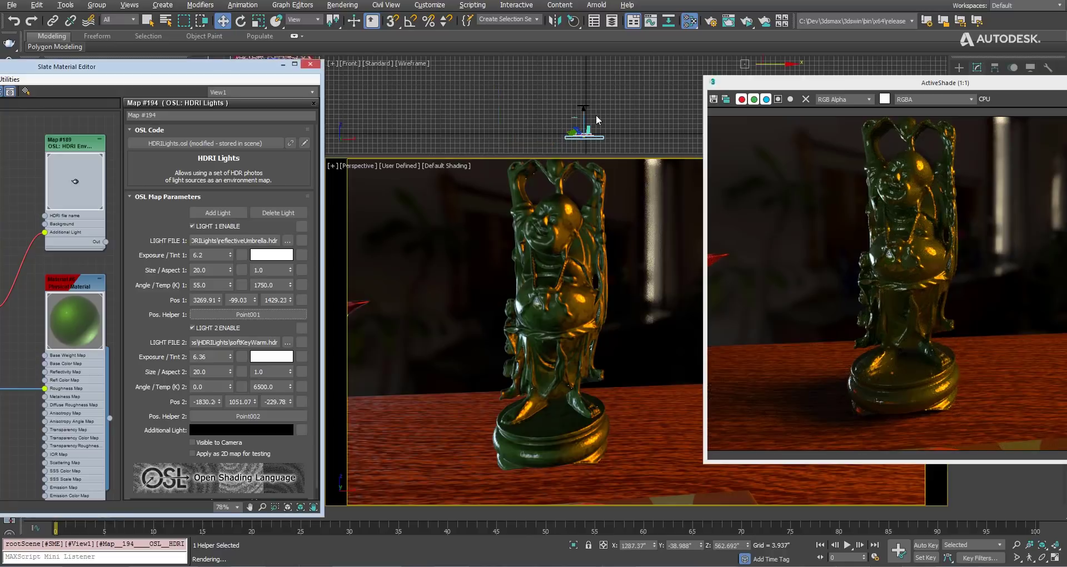
{"action": "mouse_move", "coordinate": [771, 64]}
{"action": "left_mouse_down"}
{"action": "mouse_move", "coordinate": [467, 75]}
{"action": "mouse_move", "coordinate": [456, 92]}
{"action": "left_mouse_up"}
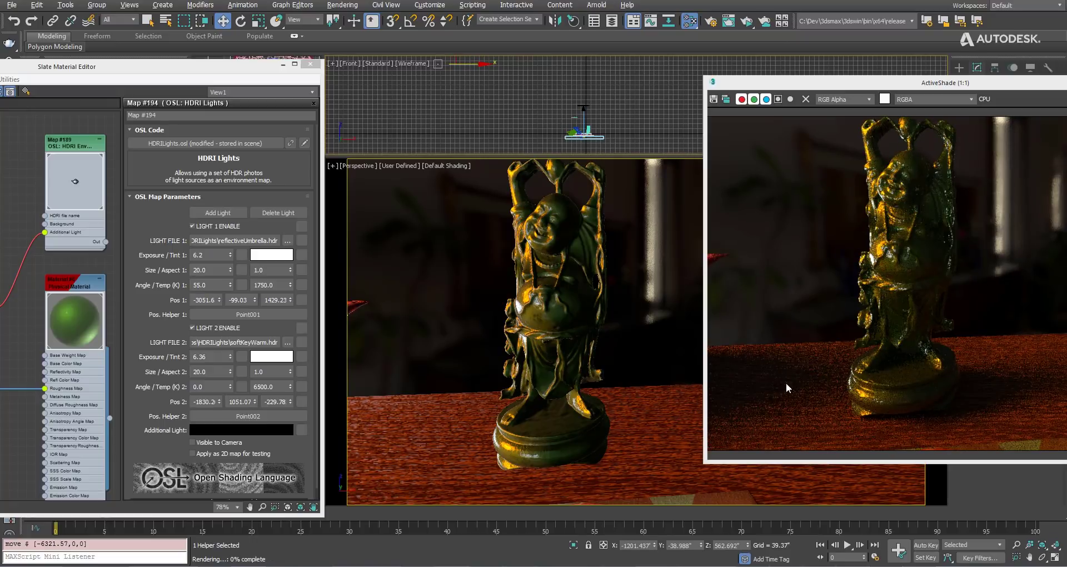
- Toggle Progressive Skylight, shift the light right to X 1577.69, and deselect
{"action": "left_click", "coordinate": [401, 167]}
{"action": "mouse_move", "coordinate": [451, 258]}
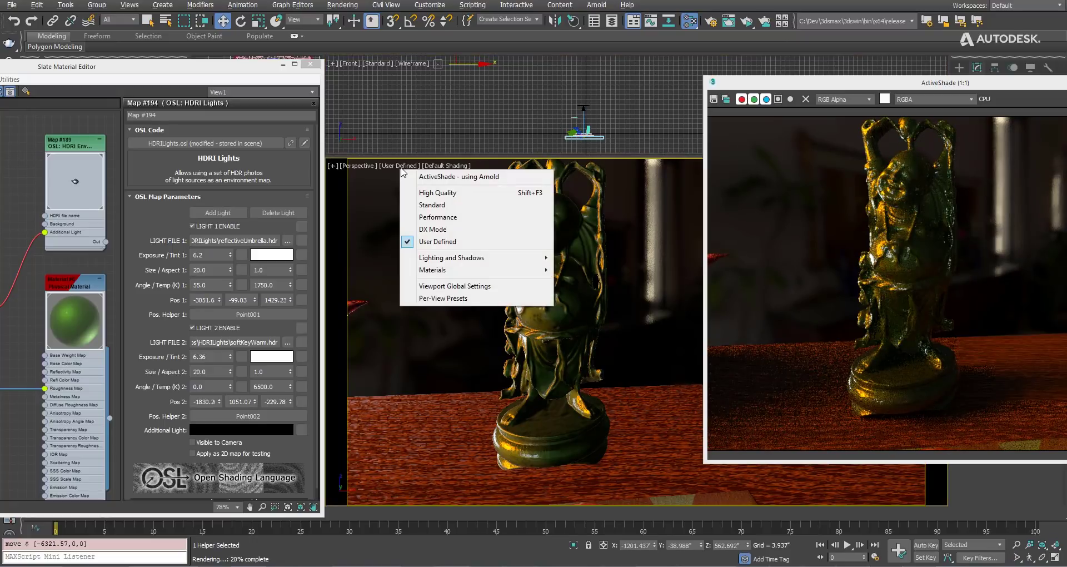
{"action": "left_click", "coordinate": [611, 298]}
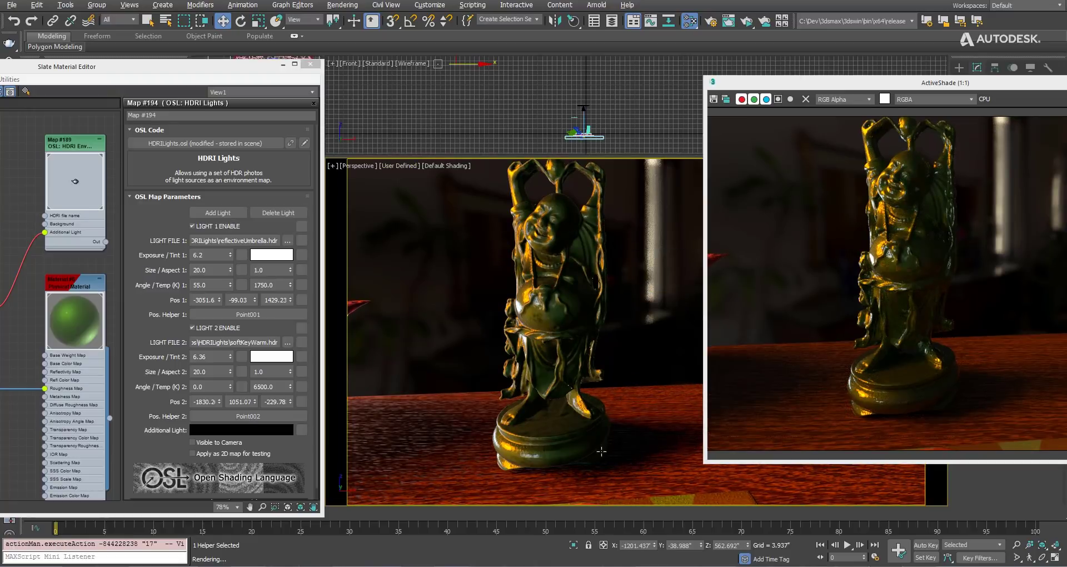
{"action": "left_click", "coordinate": [456, 62]}
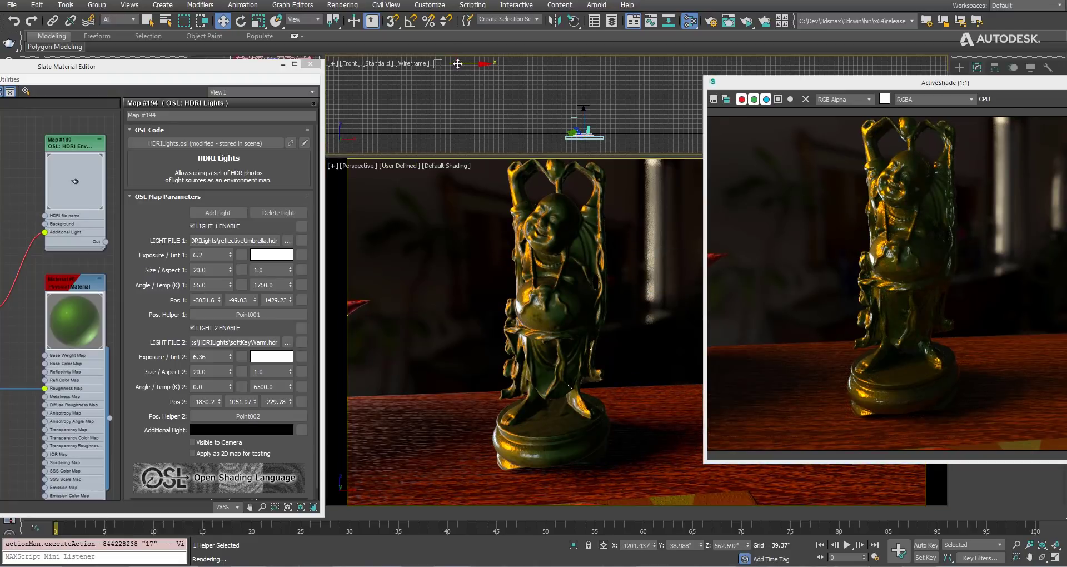
{"action": "left_click_drag", "start_coordinate": [456, 62], "coordinate": [662, 64]}
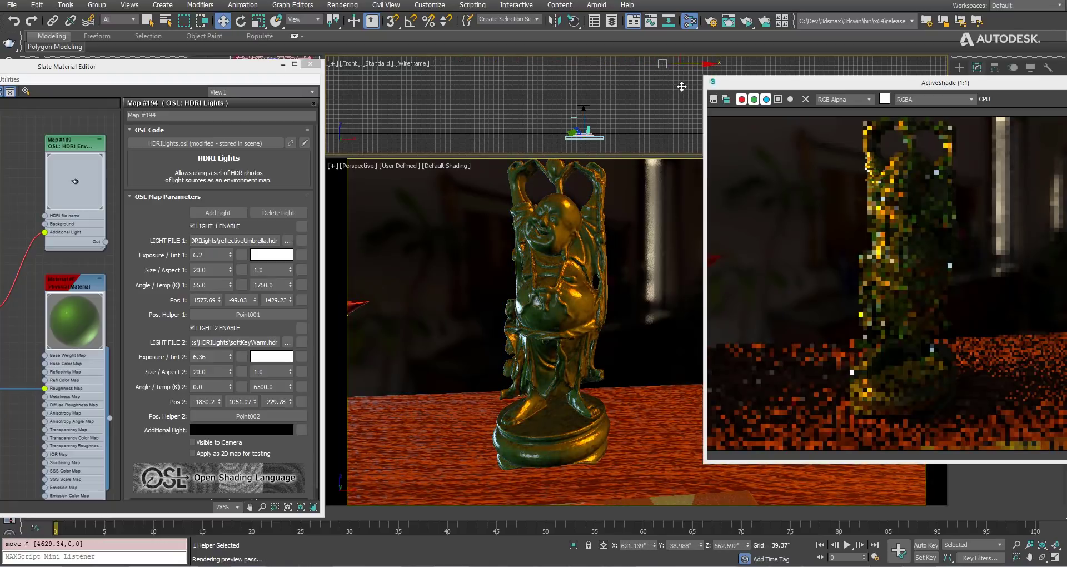
{"action": "left_click", "coordinate": [644, 247]}
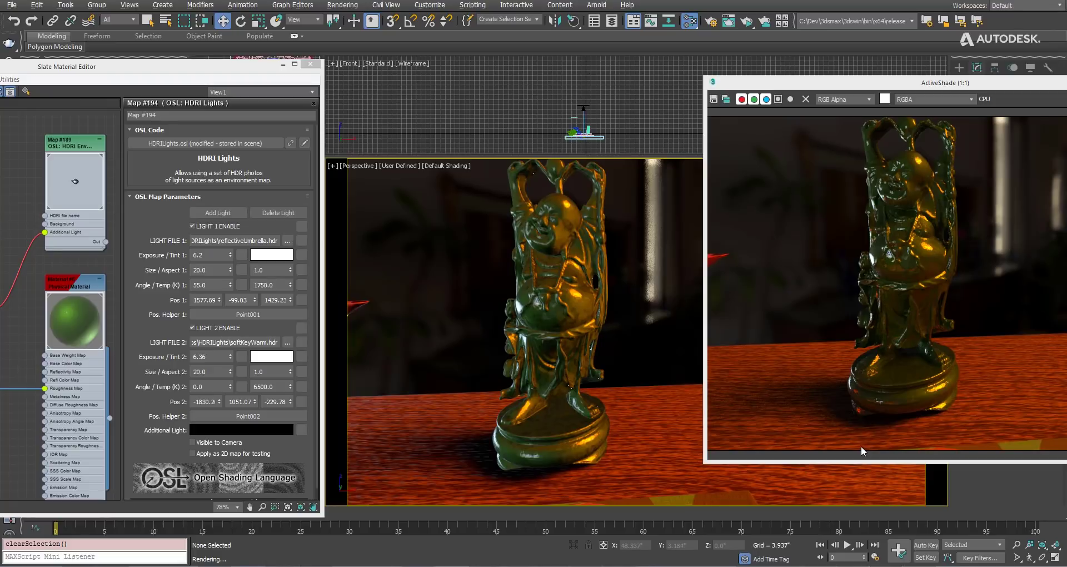
- Close the ActiveShade render window and orbit the view to bring the teapot in
{"action": "left_click_drag", "start_coordinate": [1015, 78], "coordinate": [947, 126]}
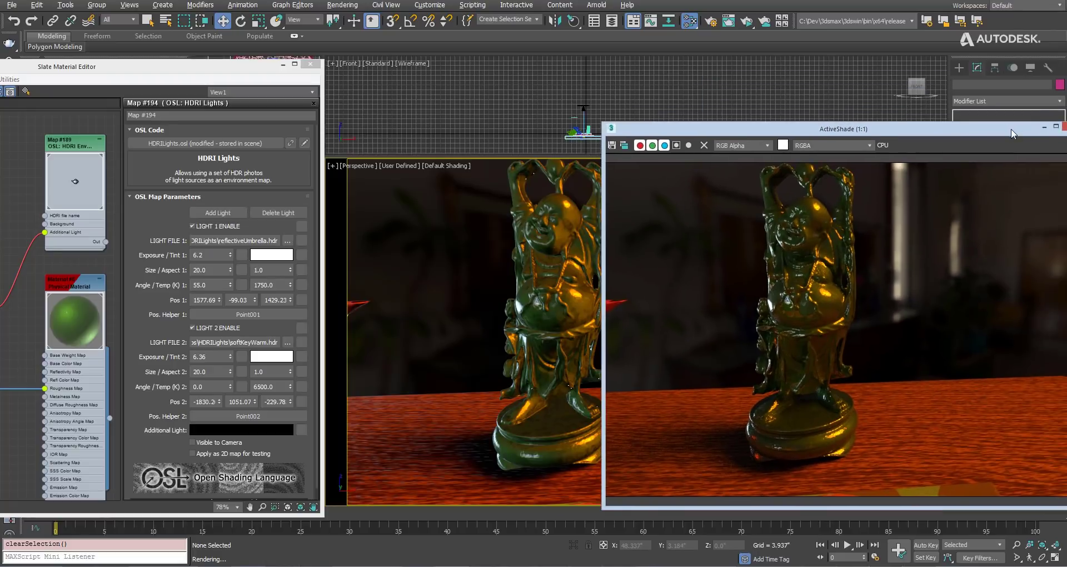
{"action": "left_click", "coordinate": [1062, 126]}
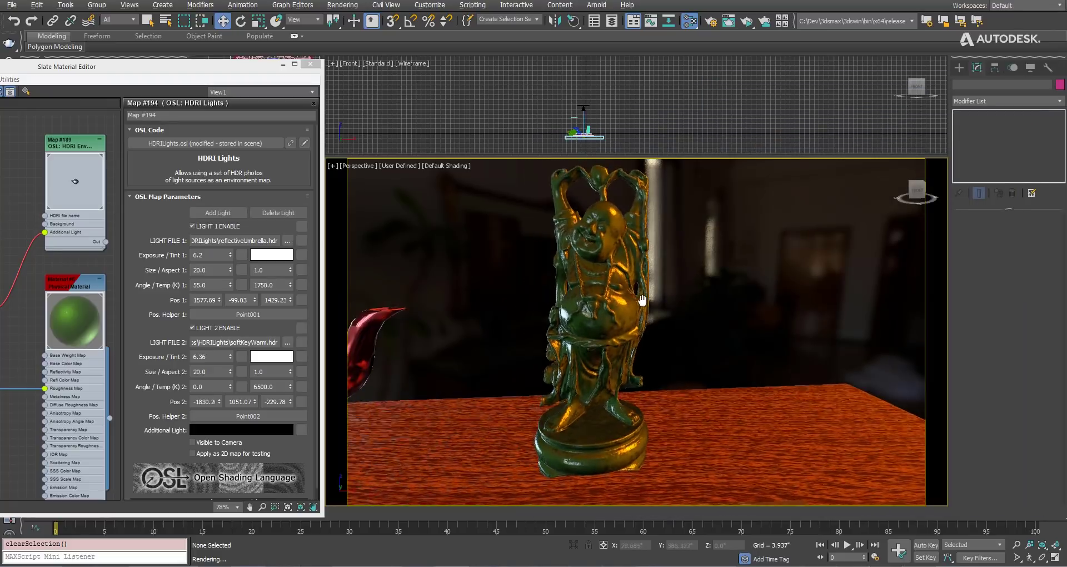
{"action": "middle_click_drag", "start_coordinate": [642, 300], "coordinate": [498, 272], "text": "alt"}
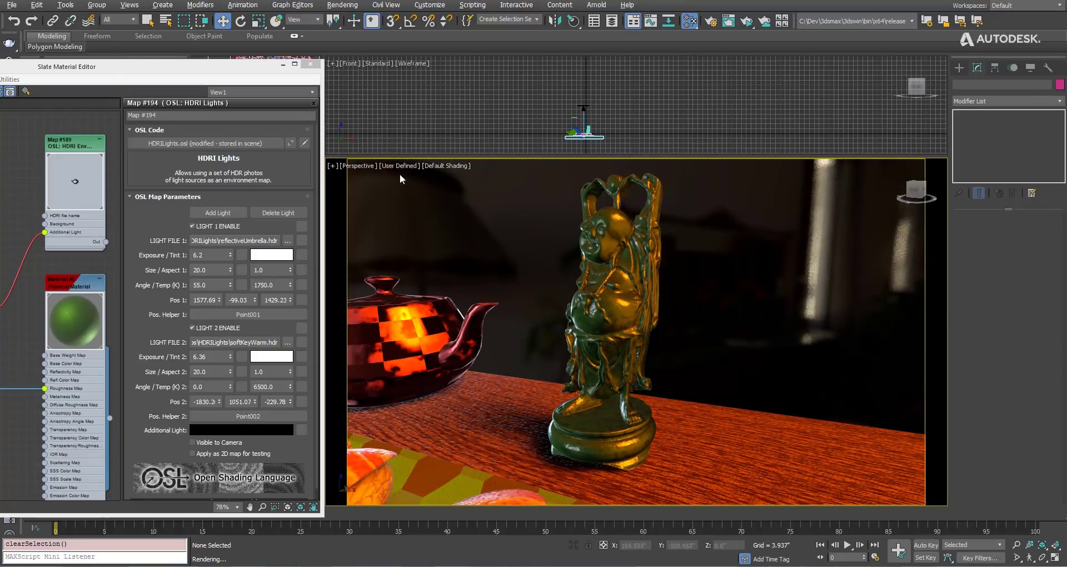
- Open the Perspective viewport's Per-View Presets and adjust the Progressive Fade-in time
{"action": "left_click", "coordinate": [396, 165]}
{"action": "mouse_move", "coordinate": [445, 257]}
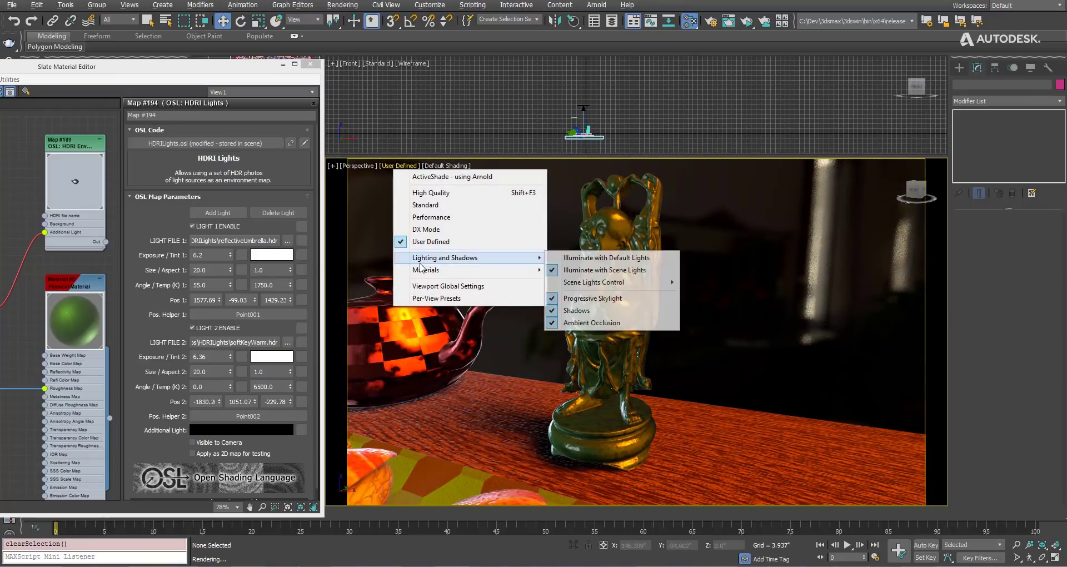
{"action": "left_click", "coordinate": [436, 297]}
{"action": "mouse_move", "coordinate": [473, 79]}
{"action": "left_mouse_down"}
{"action": "mouse_move", "coordinate": [827, 91]}
{"action": "mouse_move", "coordinate": [855, 110]}
{"action": "left_mouse_up"}
{"action": "left_click_drag", "start_coordinate": [928, 291], "coordinate": [944, 292]}
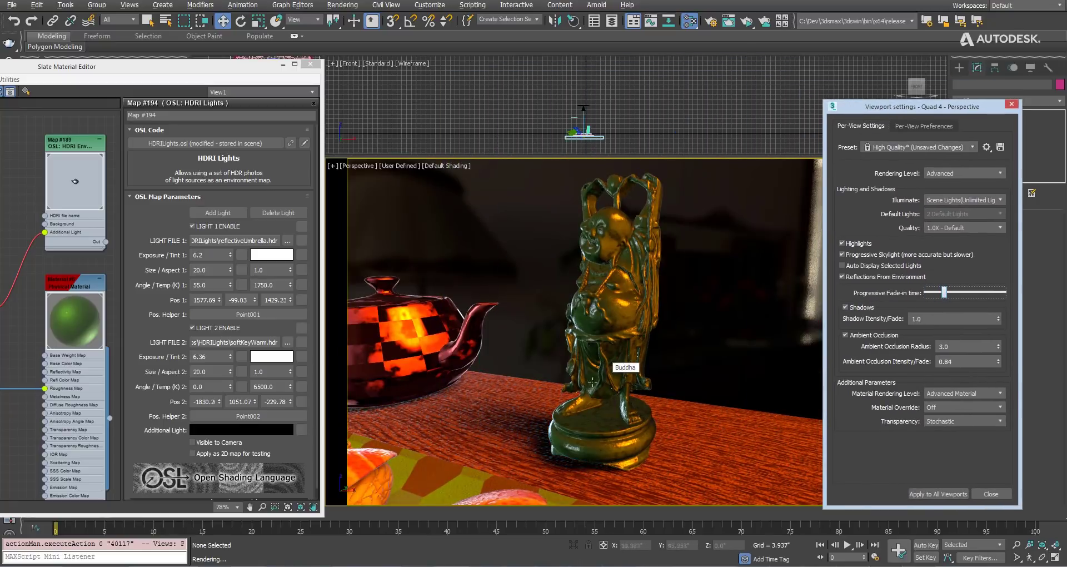
{"action": "middle_click_drag", "start_coordinate": [592, 382], "coordinate": [621, 385], "text": "alt"}
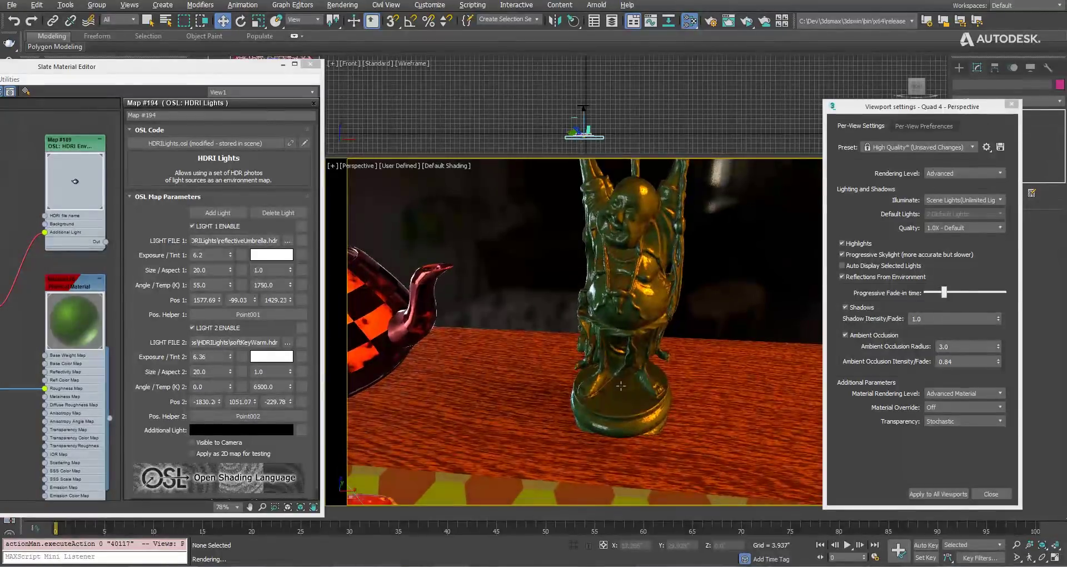
{"action": "left_click_drag", "start_coordinate": [944, 293], "coordinate": [926, 293]}
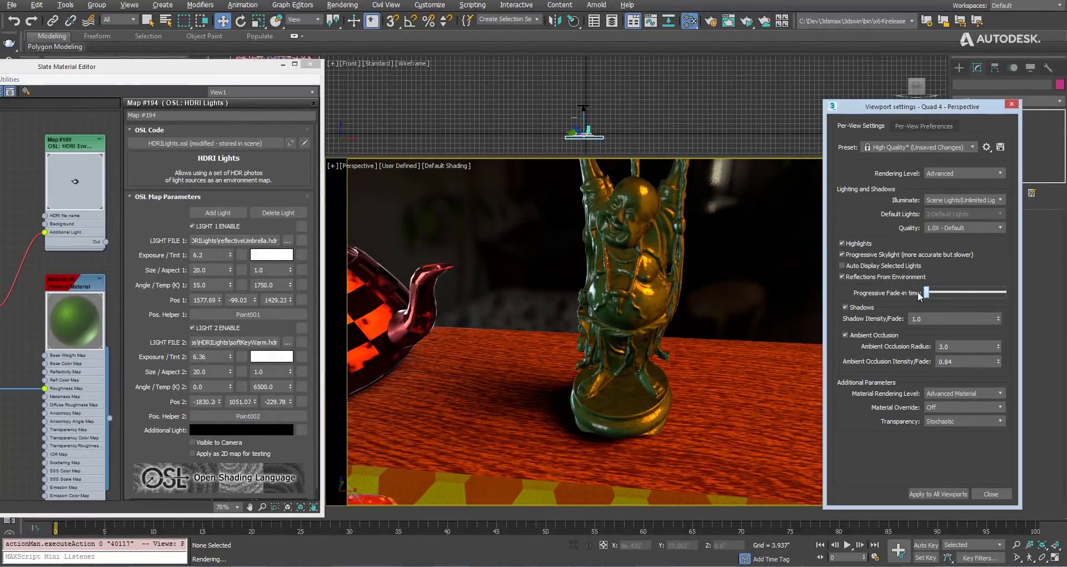
{"action": "middle_click_drag", "start_coordinate": [599, 402], "coordinate": [654, 368], "text": "alt"}
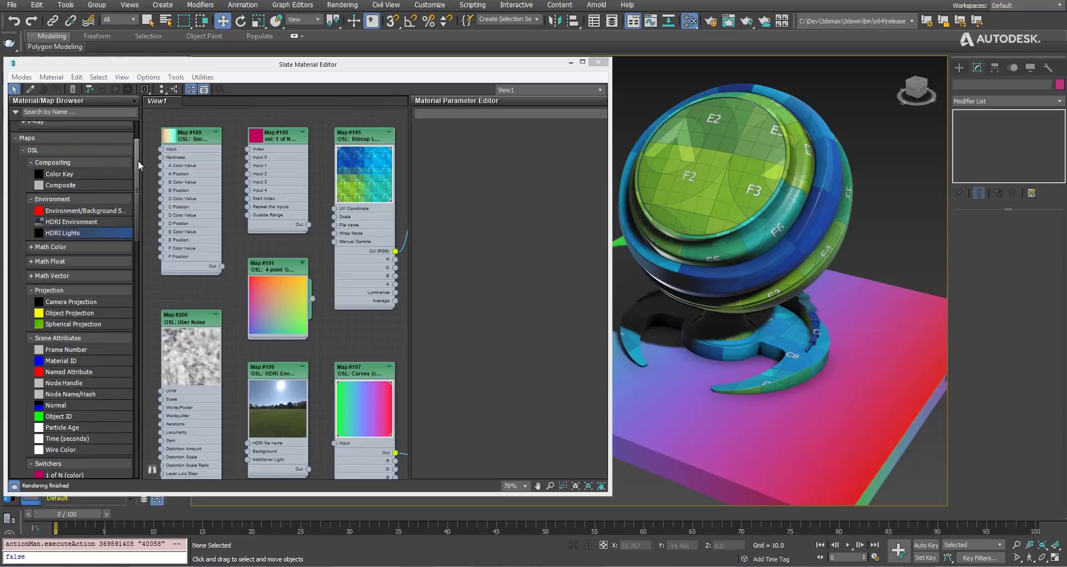
- Browse the Math Color, Math Float and Math Vector map categories
{"action": "mouse_move", "coordinate": [136, 155]}
{"action": "left_mouse_down"}
{"action": "mouse_move", "coordinate": [140, 339]}
{"action": "mouse_move", "coordinate": [130, 160]}
{"action": "left_mouse_up"}
{"action": "left_click", "coordinate": [65, 225]}
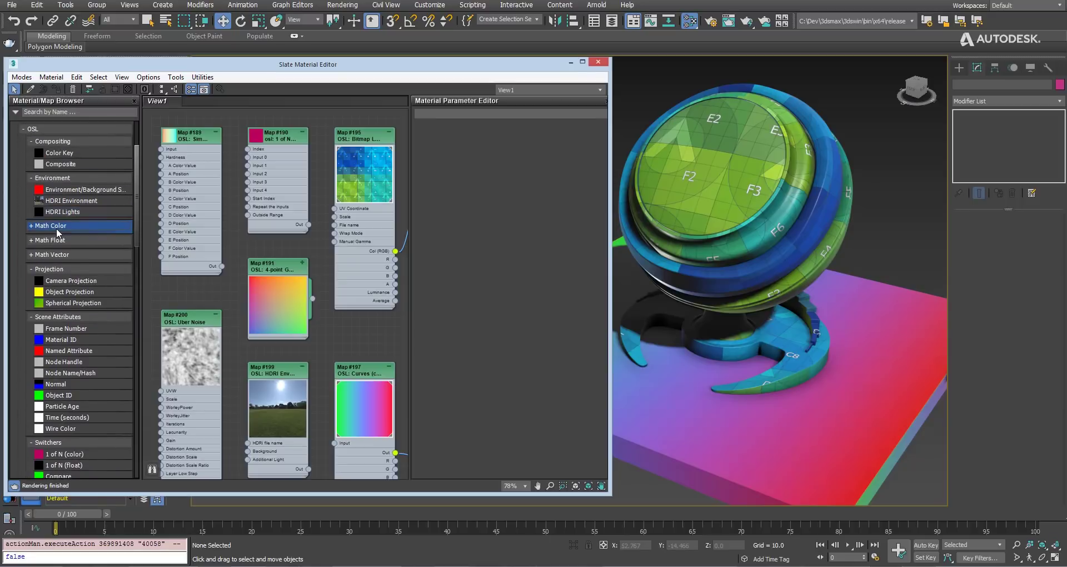
{"action": "left_click", "coordinate": [61, 228]}
{"action": "left_click", "coordinate": [62, 243]}
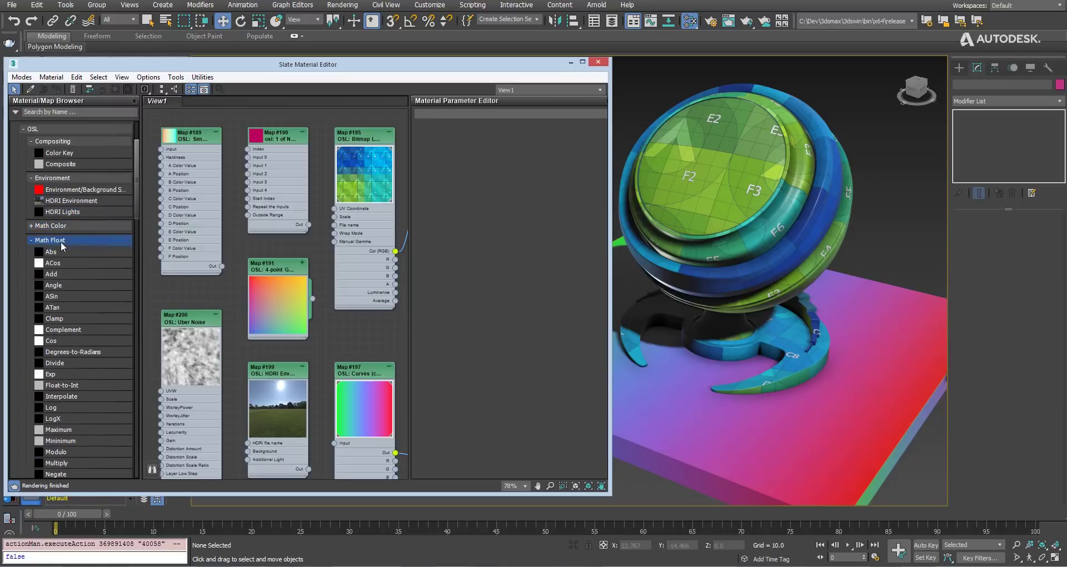
{"action": "left_click", "coordinate": [62, 255]}
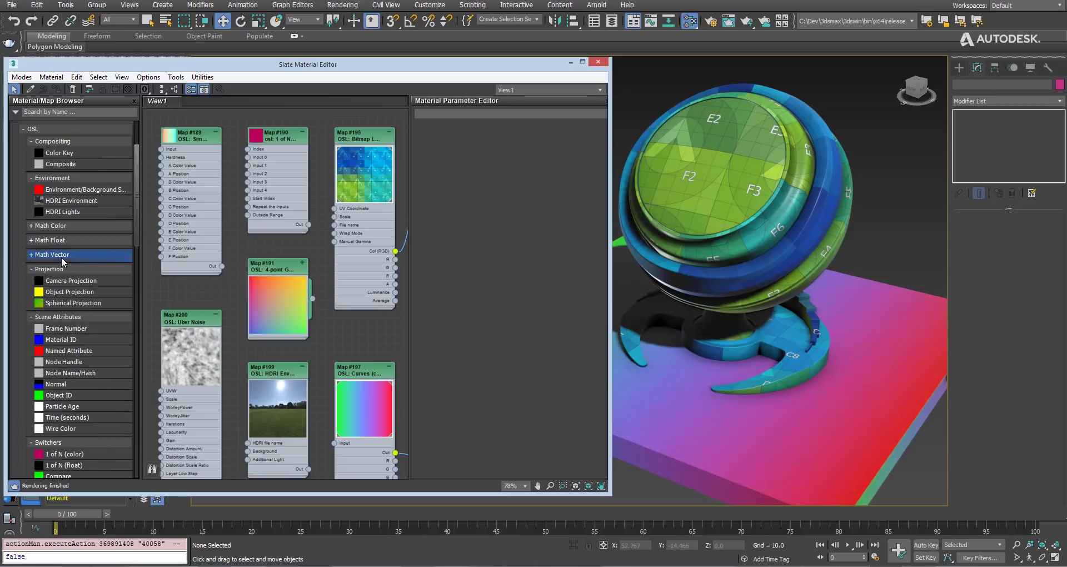
- Add colour inputs to switcher Map #190, deleting the surplus to leave Input 0–5
{"action": "double_click", "coordinate": [282, 135]}
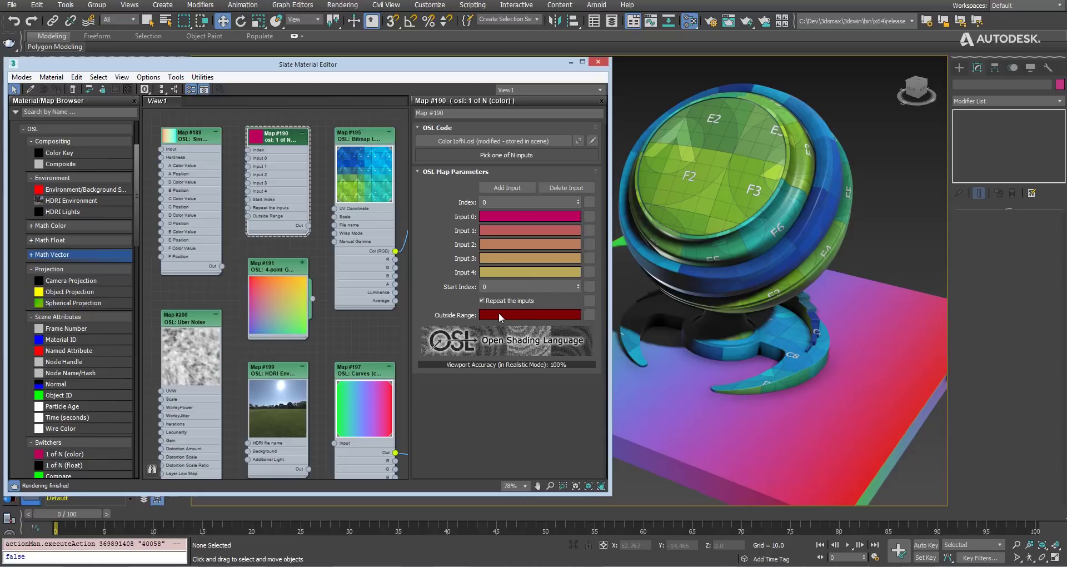
{"action": "left_click", "coordinate": [502, 187]}
{"action": "left_click", "coordinate": [566, 188]}
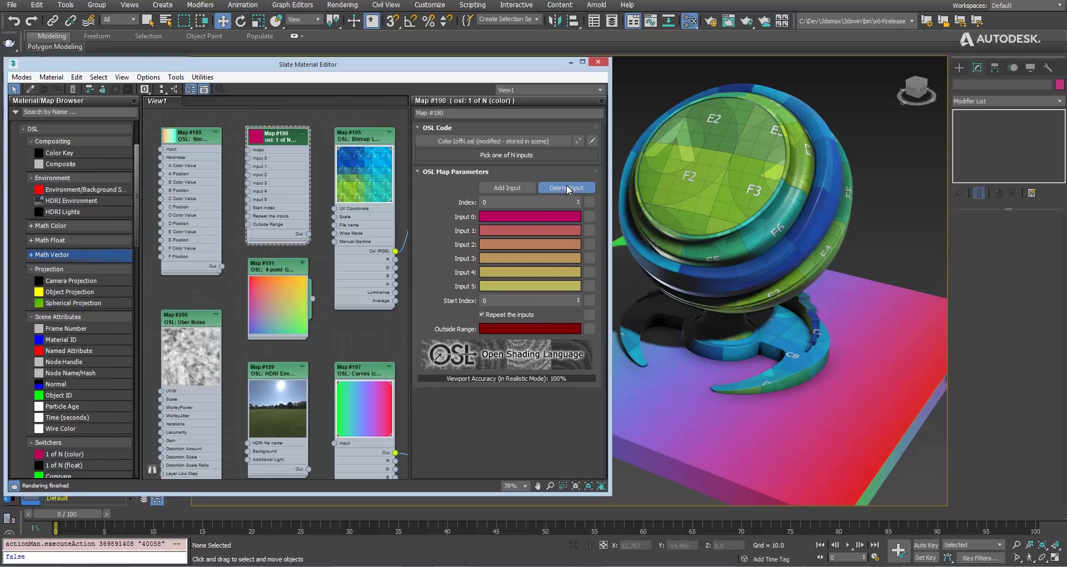
- Inspect Bitmap Lookup Map #195 and HDRI Environment Map #199, then show Curves Map #197
{"action": "left_click", "coordinate": [369, 139]}
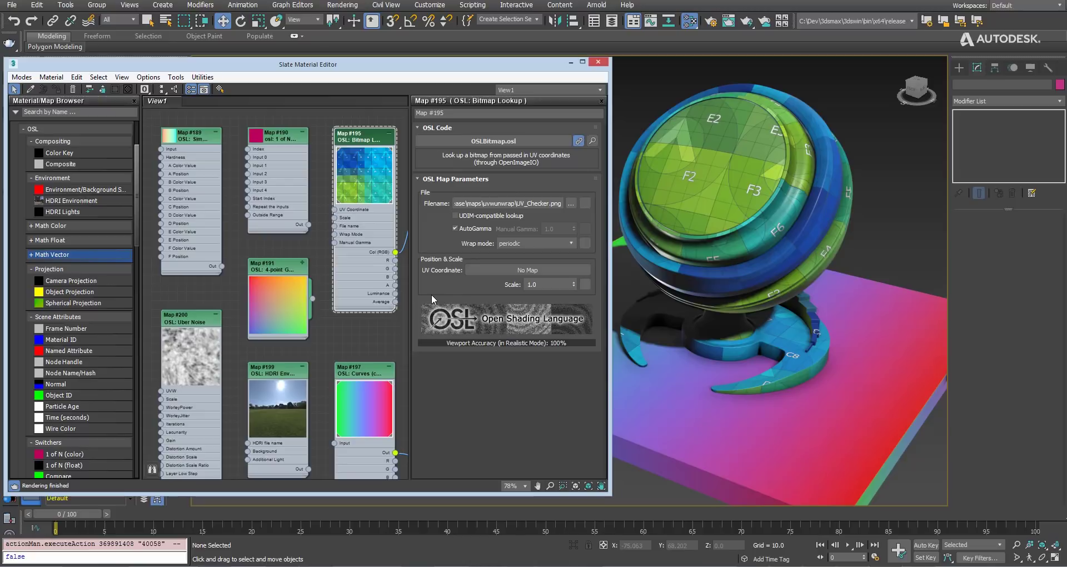
{"action": "left_click", "coordinate": [298, 374]}
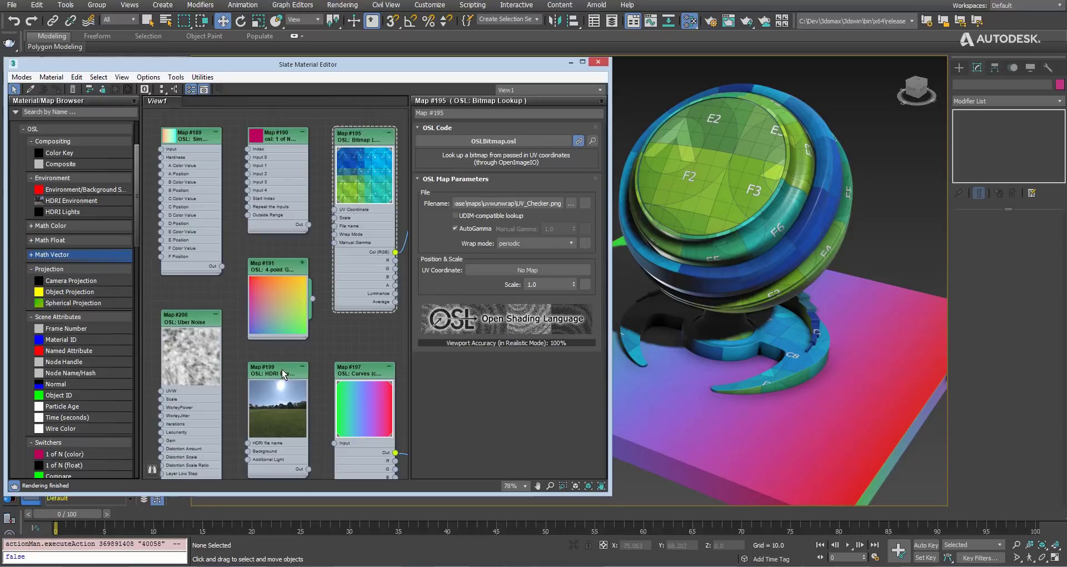
{"action": "mouse_move", "coordinate": [606, 236]}
{"action": "left_mouse_down"}
{"action": "mouse_move", "coordinate": [605, 300]}
{"action": "mouse_move", "coordinate": [605, 236]}
{"action": "left_mouse_up"}
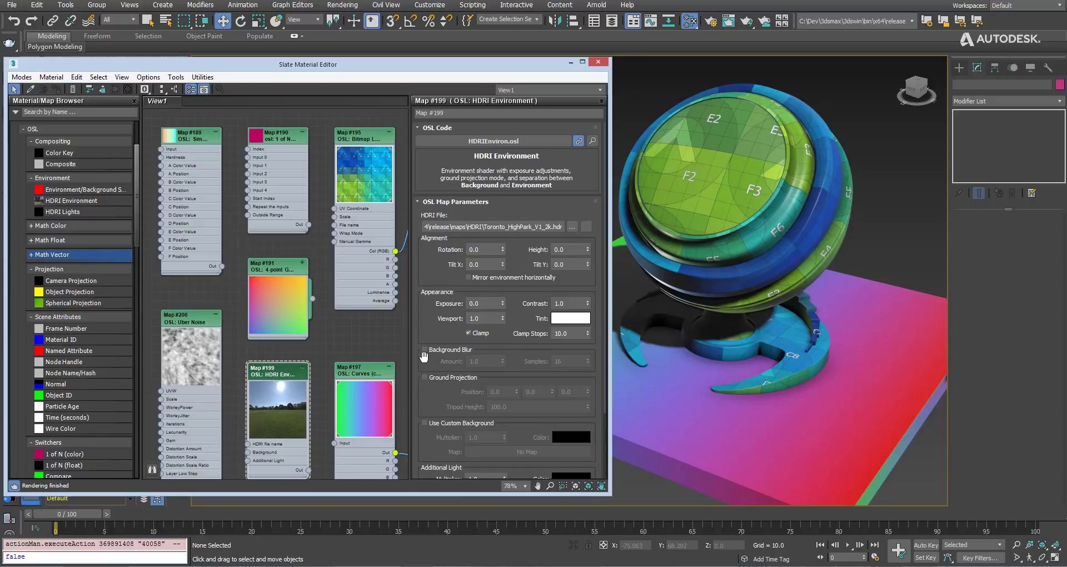
{"action": "left_click", "coordinate": [358, 378]}
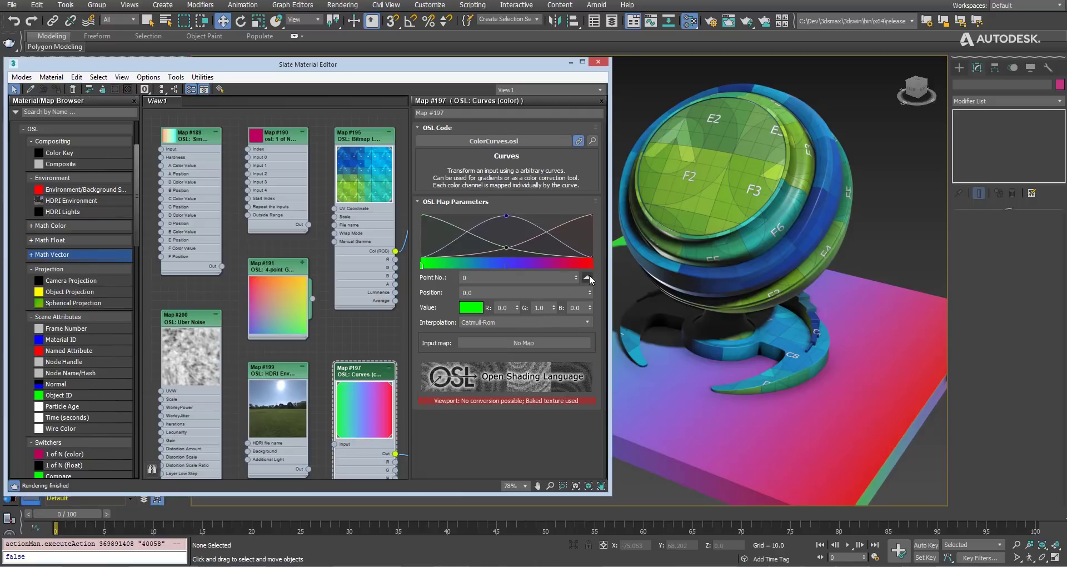
- In an enlarged curve editor, move the middle point and add a 0.765 point with blue lowered
{"action": "left_click", "coordinate": [587, 277]}
{"action": "left_click_drag", "start_coordinate": [403, 232], "coordinate": [526, 369]}
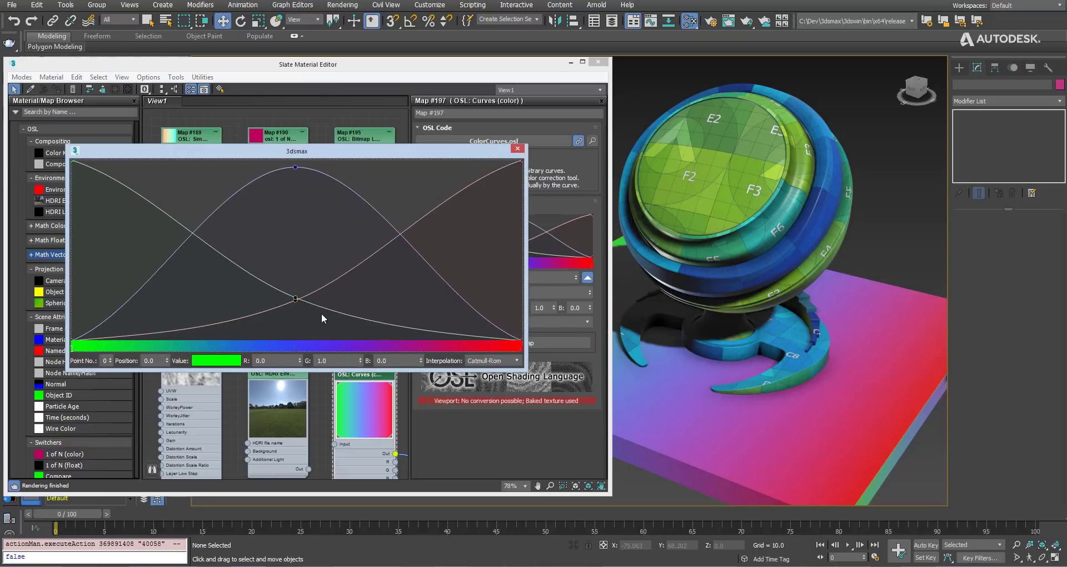
{"action": "mouse_move", "coordinate": [295, 347]}
{"action": "left_mouse_down"}
{"action": "mouse_move", "coordinate": [286, 348]}
{"action": "mouse_move", "coordinate": [440, 350]}
{"action": "left_mouse_up"}
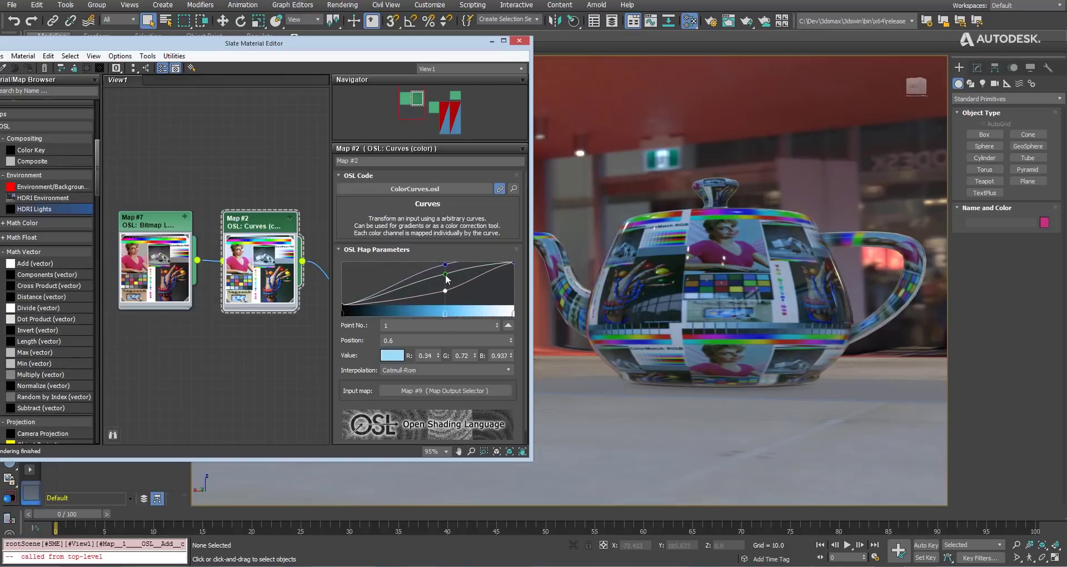
{"action": "mouse_move", "coordinate": [445, 275]}
{"action": "left_mouse_down"}
{"action": "mouse_move", "coordinate": [452, 283]}
{"action": "mouse_move", "coordinate": [457, 271]}
{"action": "mouse_move", "coordinate": [421, 279]}
{"action": "left_mouse_up"}
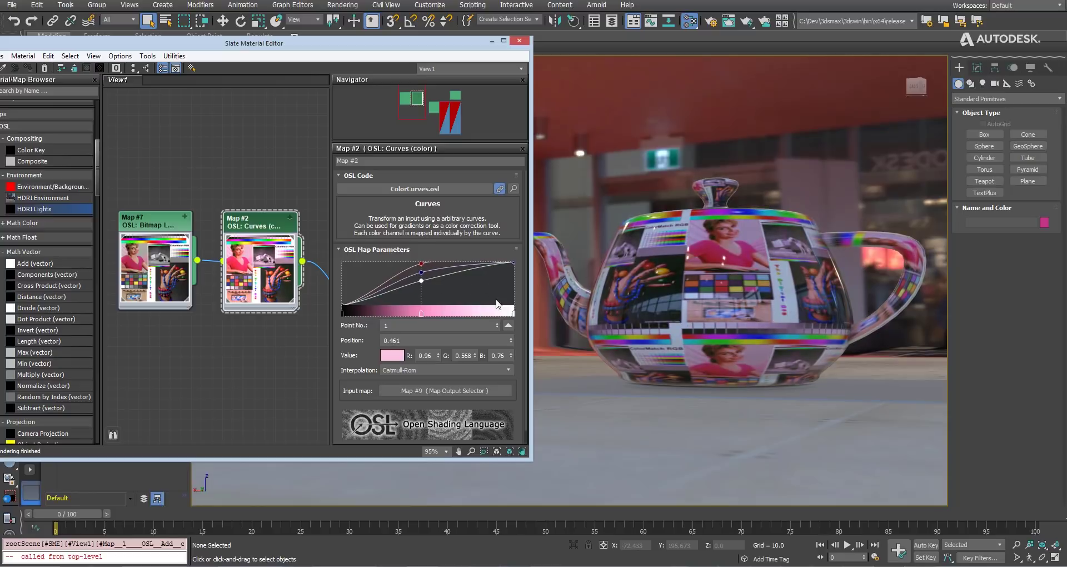
{"action": "left_click", "coordinate": [473, 269]}
{"action": "left_click_drag", "start_coordinate": [472, 265], "coordinate": [473, 299]}
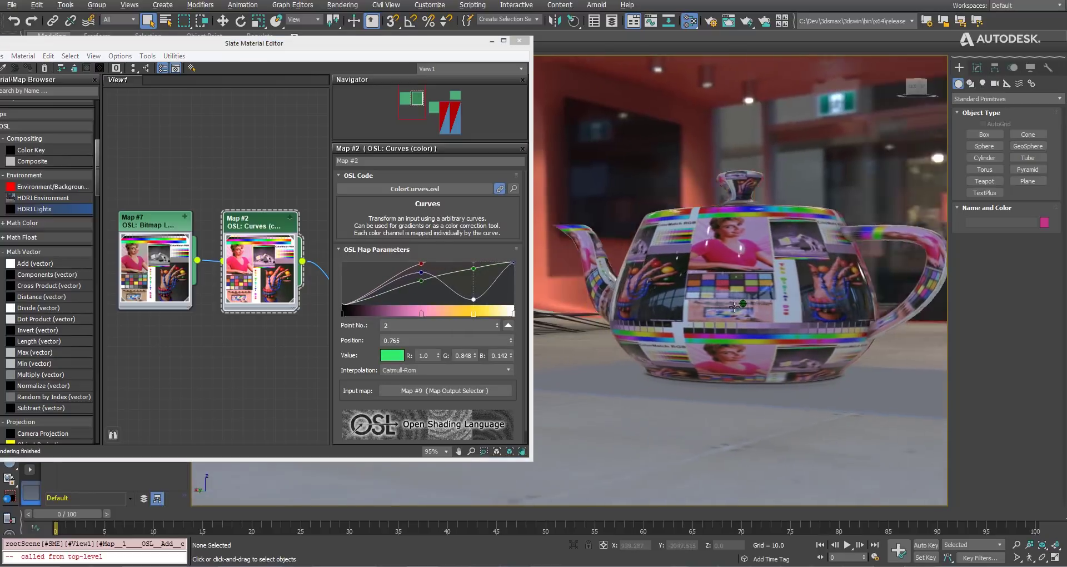
{"action": "middle_click_drag", "start_coordinate": [735, 306], "coordinate": [600, 343], "text": "alt"}
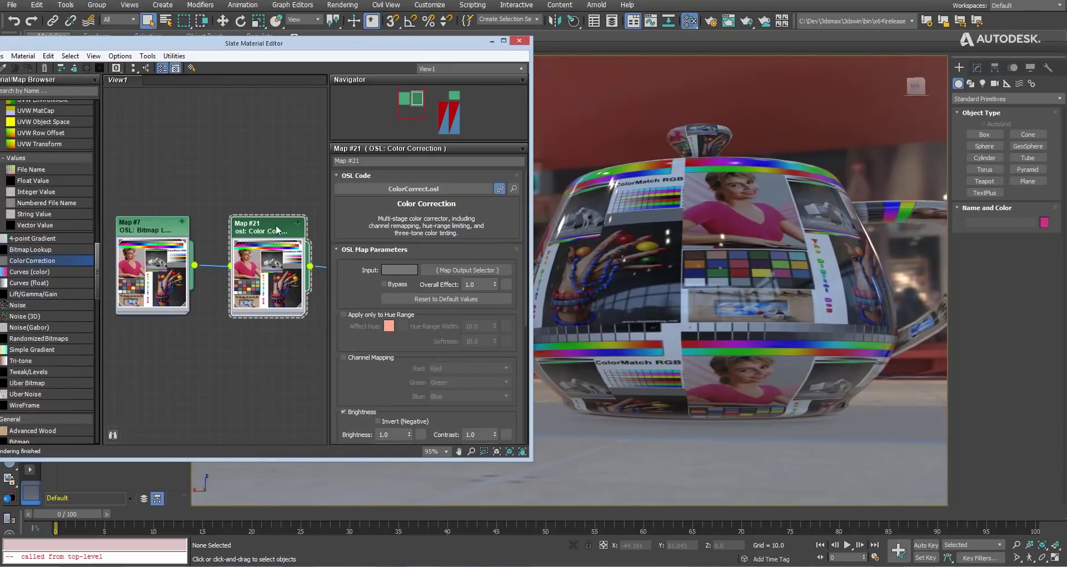
- Test lower brightness and contrast on the Color Correction map, then reset both to 1
{"action": "scroll", "coordinate": [357, 269], "scroll_direction": "down", "scroll_amount": 2}
{"action": "scroll", "coordinate": [361, 270], "scroll_direction": "down", "scroll_amount": 2}
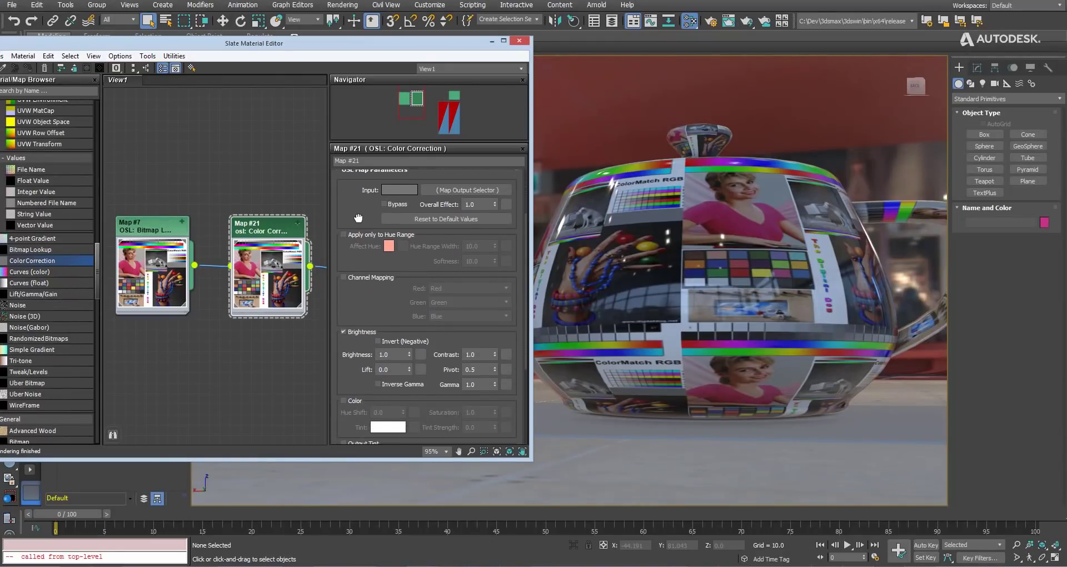
{"action": "scroll", "coordinate": [365, 271], "scroll_direction": "down", "scroll_amount": 2}
{"action": "scroll", "coordinate": [367, 276], "scroll_direction": "down", "scroll_amount": 1}
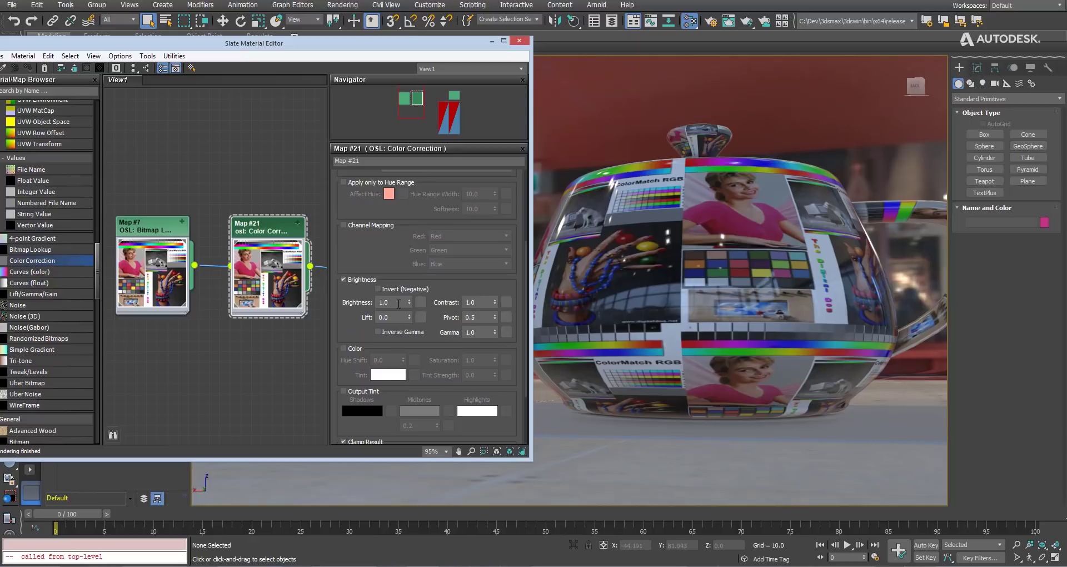
{"action": "mouse_move", "coordinate": [409, 301]}
{"action": "left_mouse_down"}
{"action": "mouse_move", "coordinate": [410, 263]}
{"action": "mouse_move", "coordinate": [409, 316]}
{"action": "left_mouse_up"}
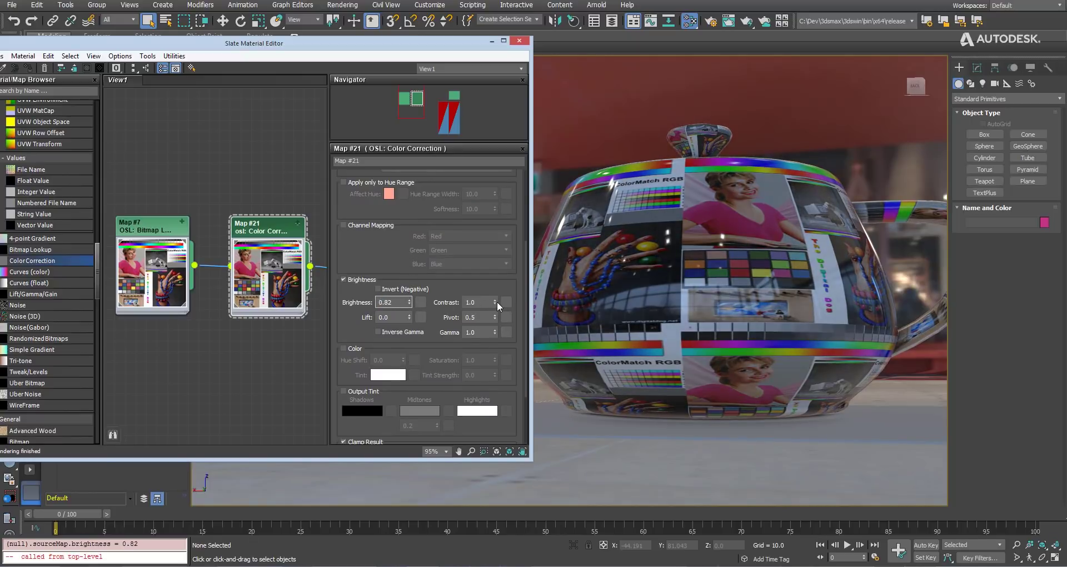
{"action": "left_click_drag", "start_coordinate": [495, 300], "coordinate": [494, 330]}
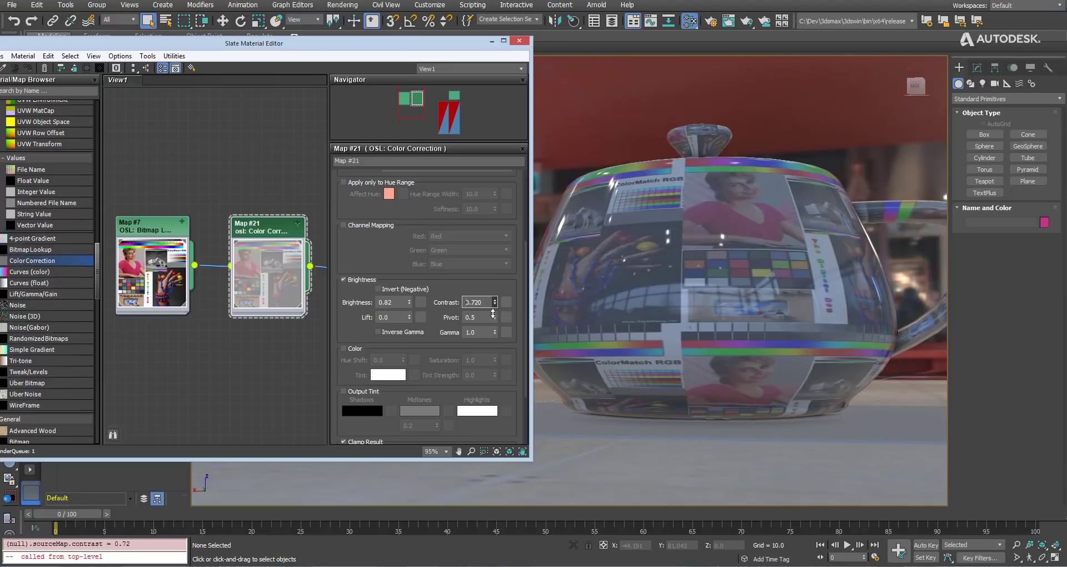
{"action": "double_click", "coordinate": [389, 302]}
{"action": "type", "text": "1"}
{"action": "key", "text": "Tab"}
{"action": "type", "text": "1"}
{"action": "key", "text": "Tab"}
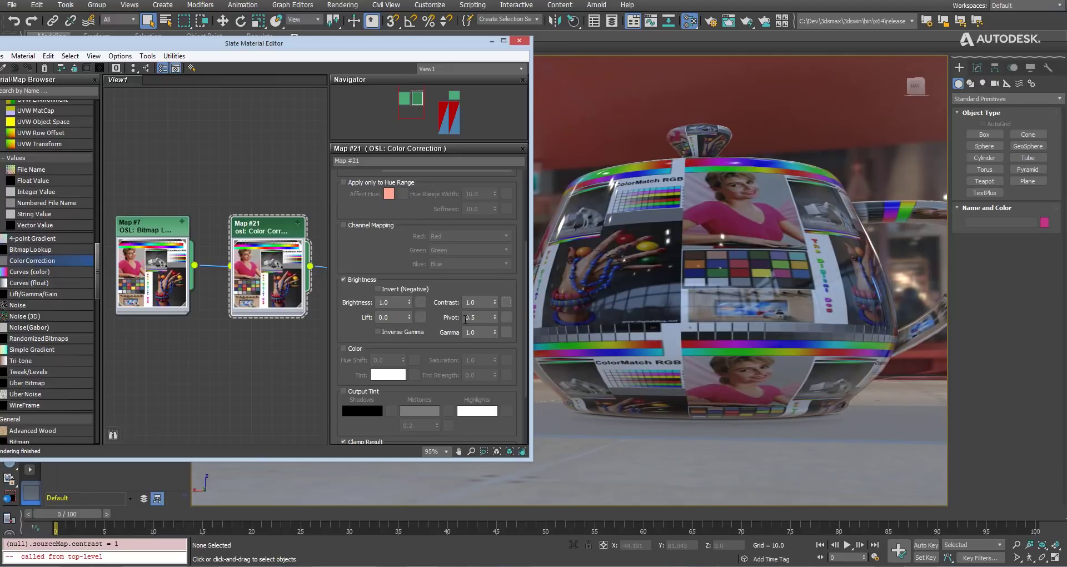
- Enable a hue shift and an output tint of dark blue, khaki and yellow
{"action": "left_click", "coordinate": [343, 348]}
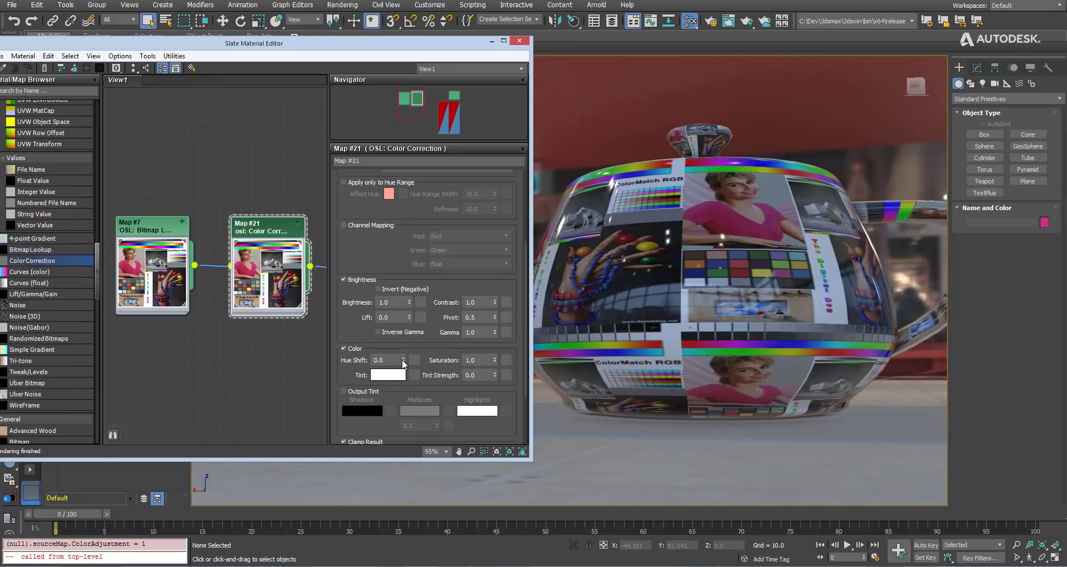
{"action": "left_click_drag", "start_coordinate": [402, 359], "coordinate": [403, 318]}
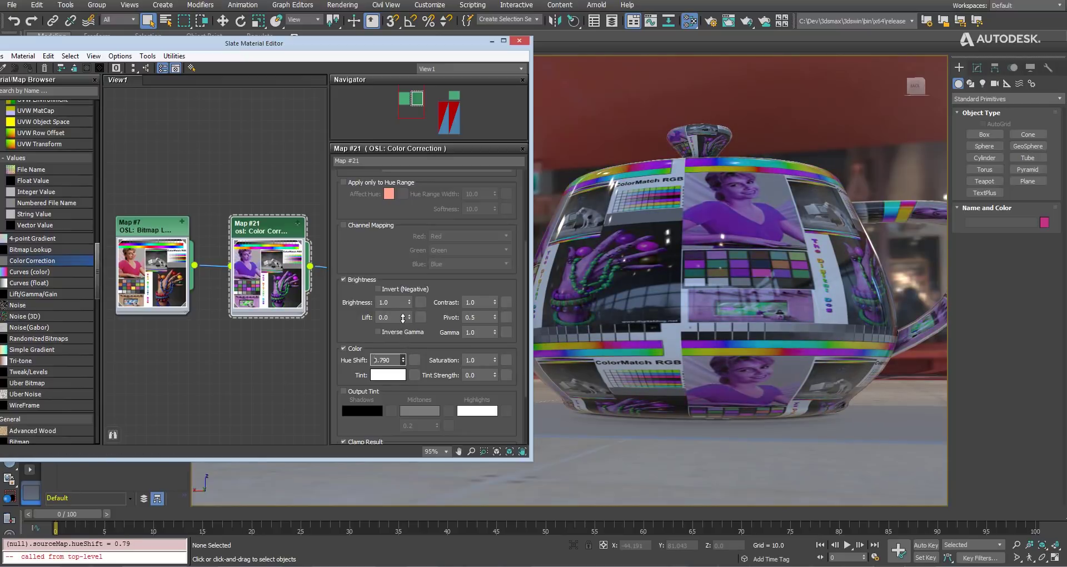
{"action": "left_click", "coordinate": [349, 391]}
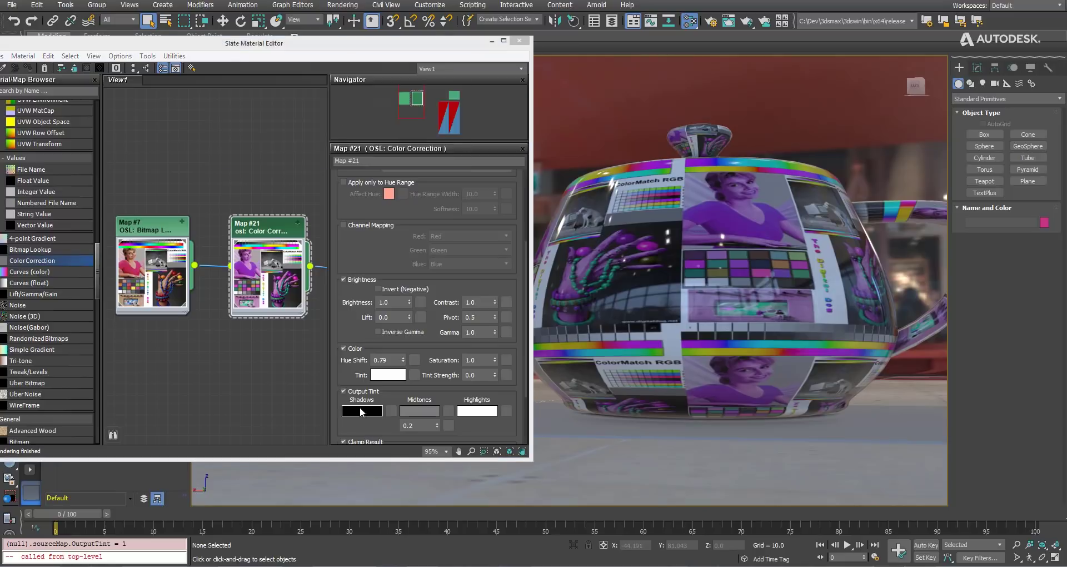
{"action": "left_click", "coordinate": [362, 410]}
{"action": "left_click", "coordinate": [283, 122]}
{"action": "left_click", "coordinate": [416, 412]}
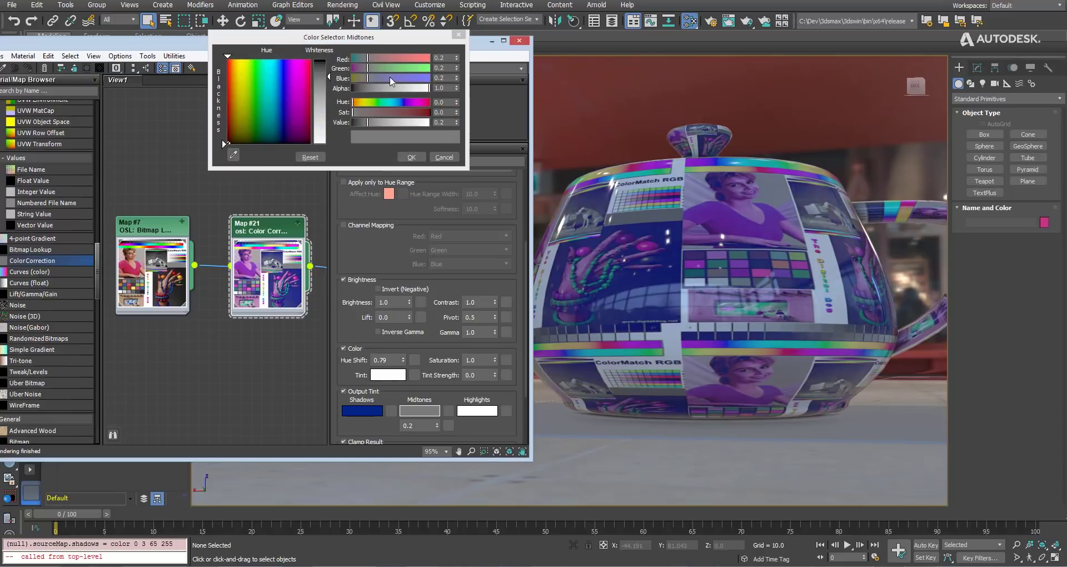
{"action": "left_click", "coordinate": [248, 110]}
{"action": "left_click", "coordinate": [477, 411]}
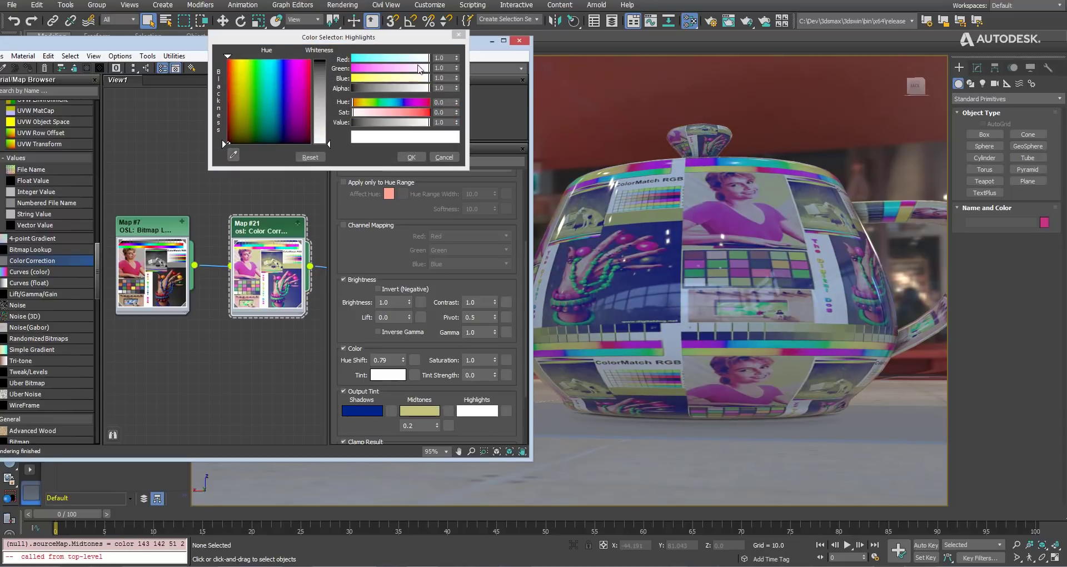
{"action": "left_click_drag", "start_coordinate": [428, 78], "coordinate": [379, 84]}
{"action": "left_click", "coordinate": [411, 157]}
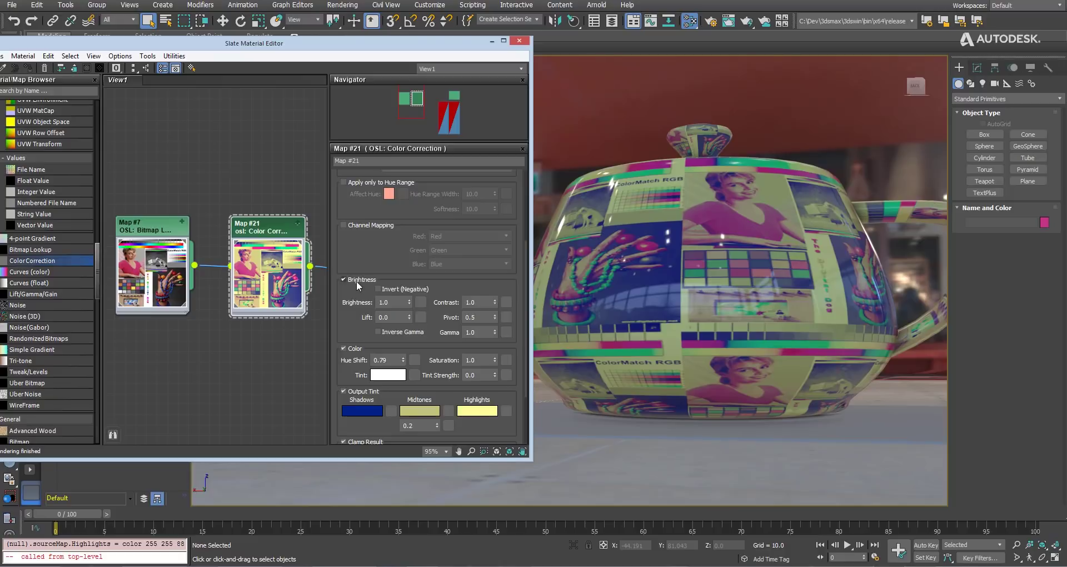
- Turn off hue shift, make the highlights tint pale cream, and disable output tinting
{"action": "left_click", "coordinate": [351, 349]}
{"action": "left_click", "coordinate": [461, 414]}
{"action": "left_click_drag", "start_coordinate": [389, 117], "coordinate": [391, 134]}
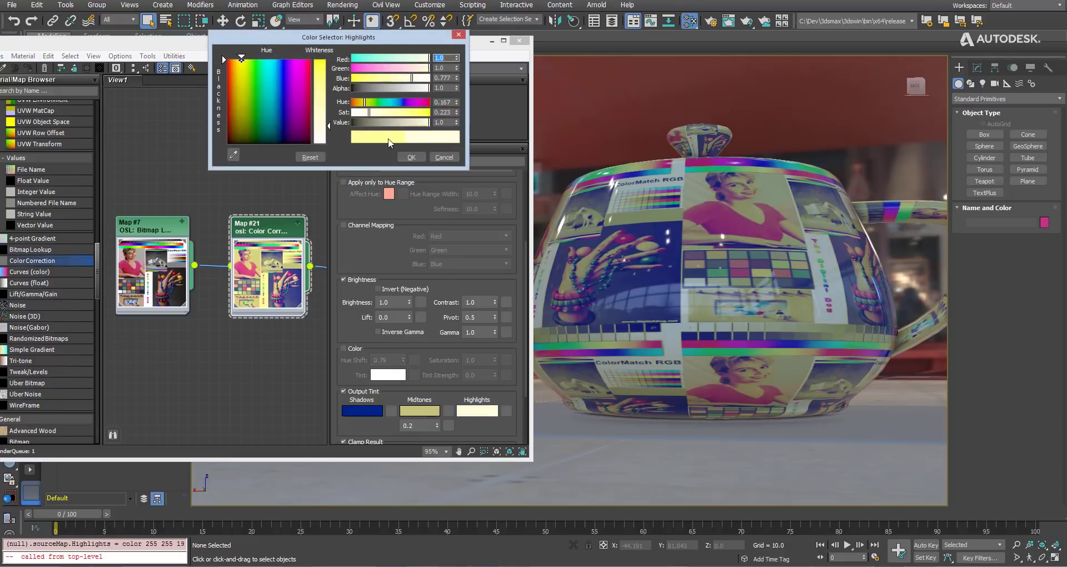
{"action": "left_click", "coordinate": [411, 157]}
{"action": "left_click", "coordinate": [344, 391]}
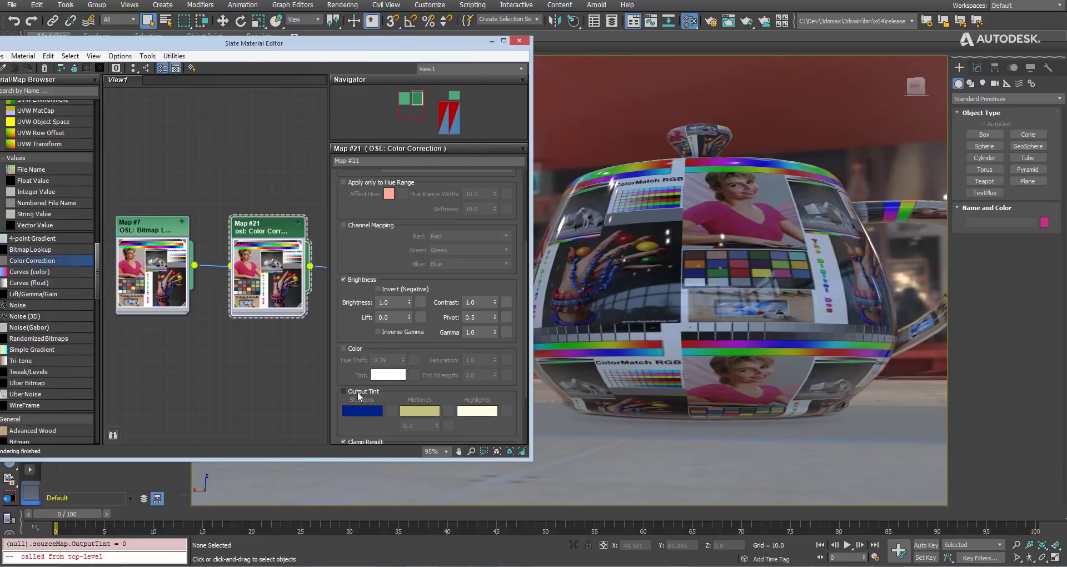
- Test Channel Mapping with Red (Inverse) then back to Red, and toggle Invert on and off
{"action": "scroll", "coordinate": [367, 278], "scroll_direction": "up", "scroll_amount": 1}
{"action": "scroll", "coordinate": [366, 275], "scroll_direction": "up", "scroll_amount": 1}
{"action": "left_click", "coordinate": [364, 270]}
{"action": "left_click", "coordinate": [465, 281]}
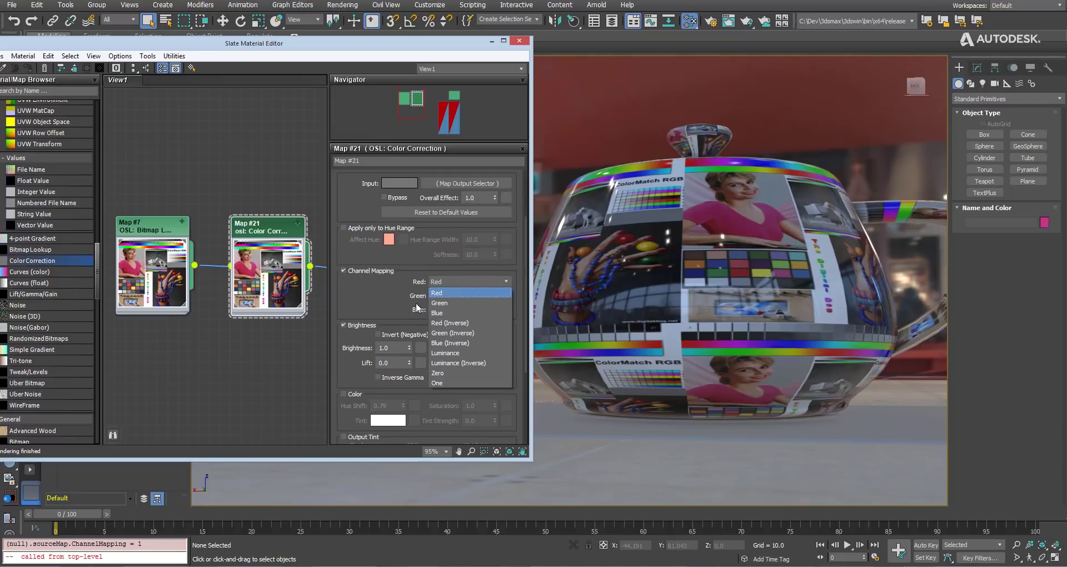
{"action": "left_click", "coordinate": [456, 323]}
{"action": "left_click", "coordinate": [453, 282]}
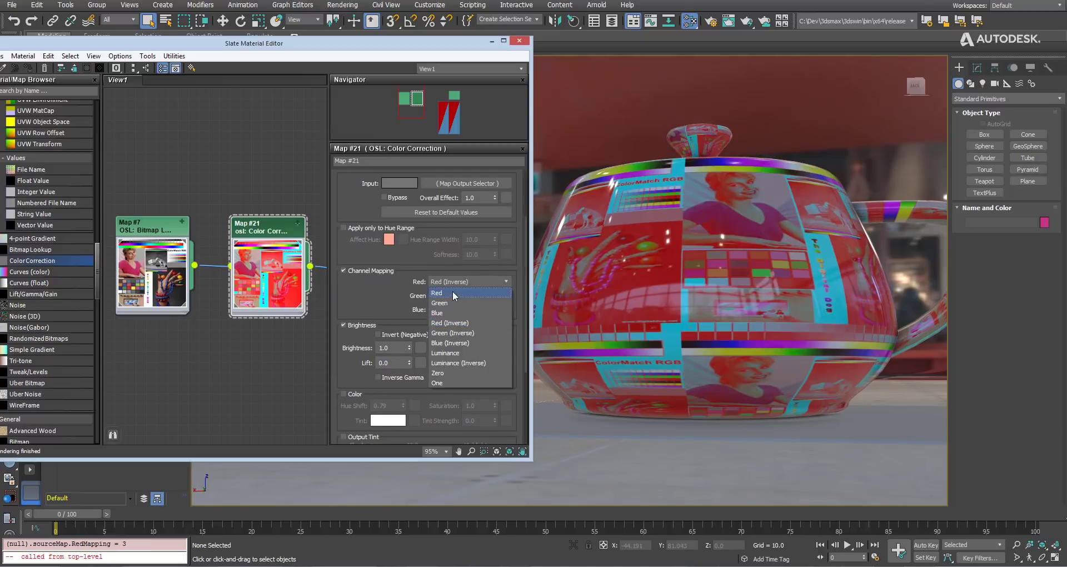
{"action": "left_click_drag", "start_coordinate": [363, 290], "coordinate": [364, 318]}
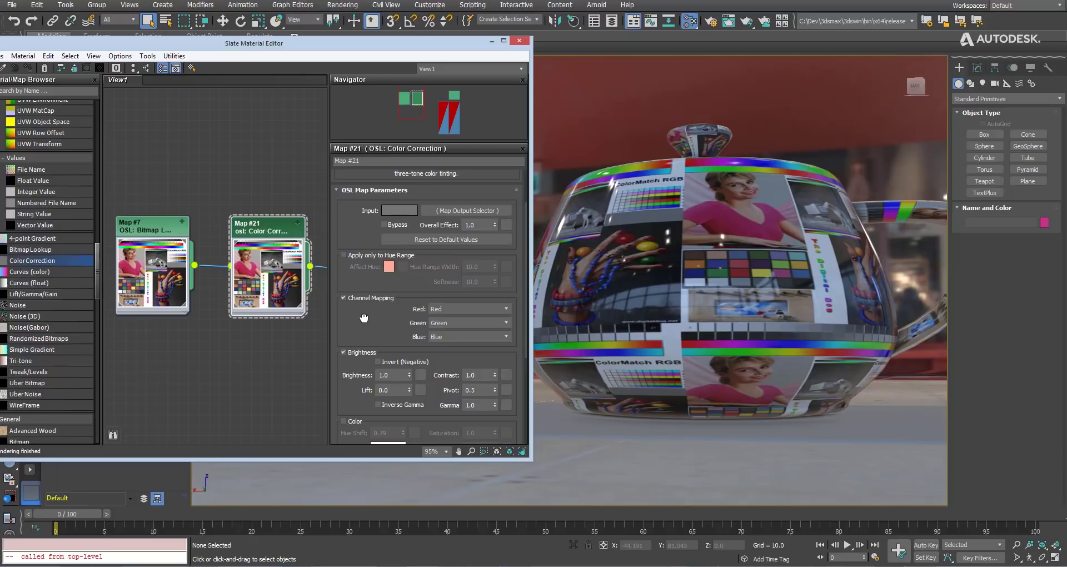
{"action": "left_click", "coordinate": [398, 361]}
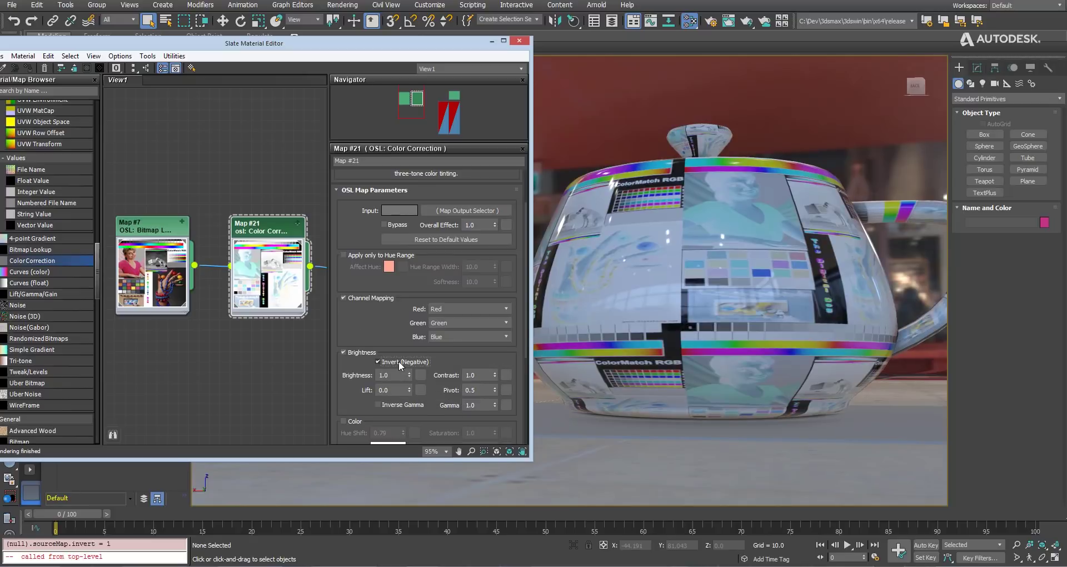
{"action": "left_click", "coordinate": [398, 361]}
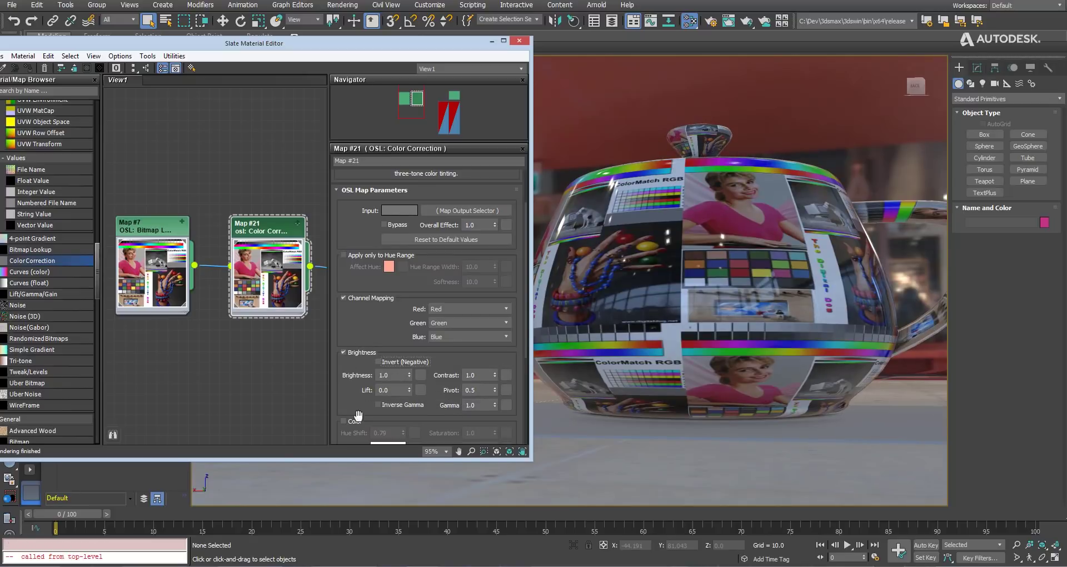
- Re-enable hue shift, limited to a dark pink-red Affect Hue range
{"action": "left_click", "coordinate": [352, 421]}
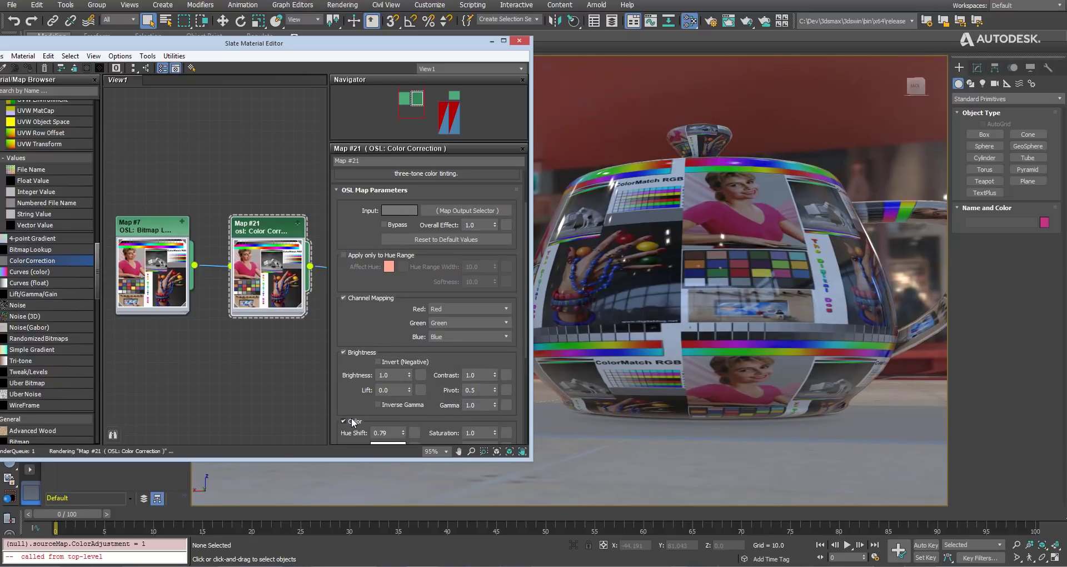
{"action": "left_click", "coordinate": [352, 255]}
{"action": "left_click", "coordinate": [389, 266]}
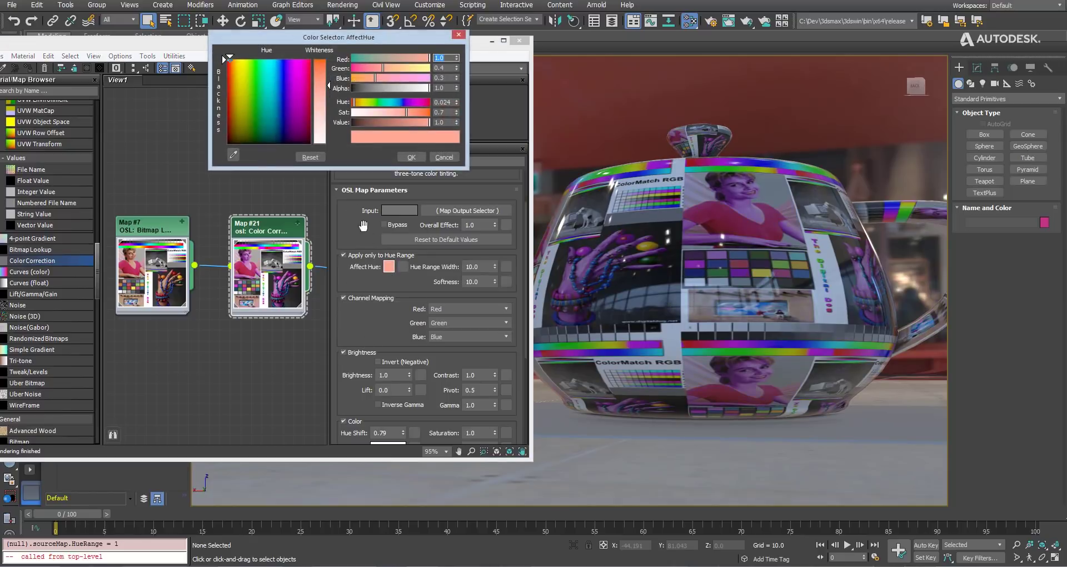
{"action": "left_click", "coordinate": [309, 105]}
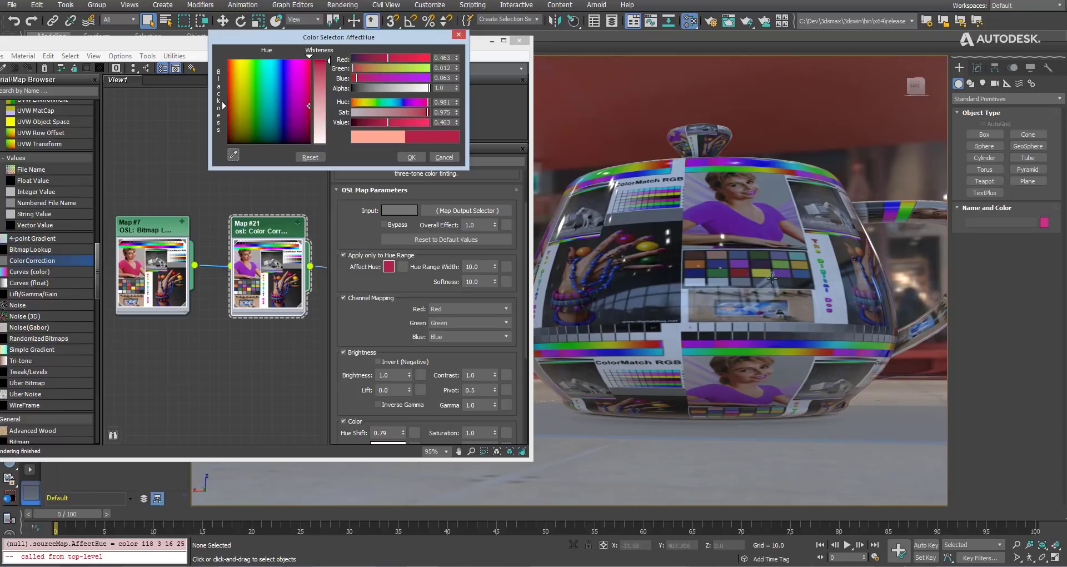
{"action": "scroll", "coordinate": [721, 283], "scroll_direction": "up", "scroll_amount": 3}
{"action": "scroll", "coordinate": [723, 267], "scroll_direction": "up", "scroll_amount": 3}
{"action": "scroll", "coordinate": [727, 229], "scroll_direction": "up", "scroll_amount": 3}
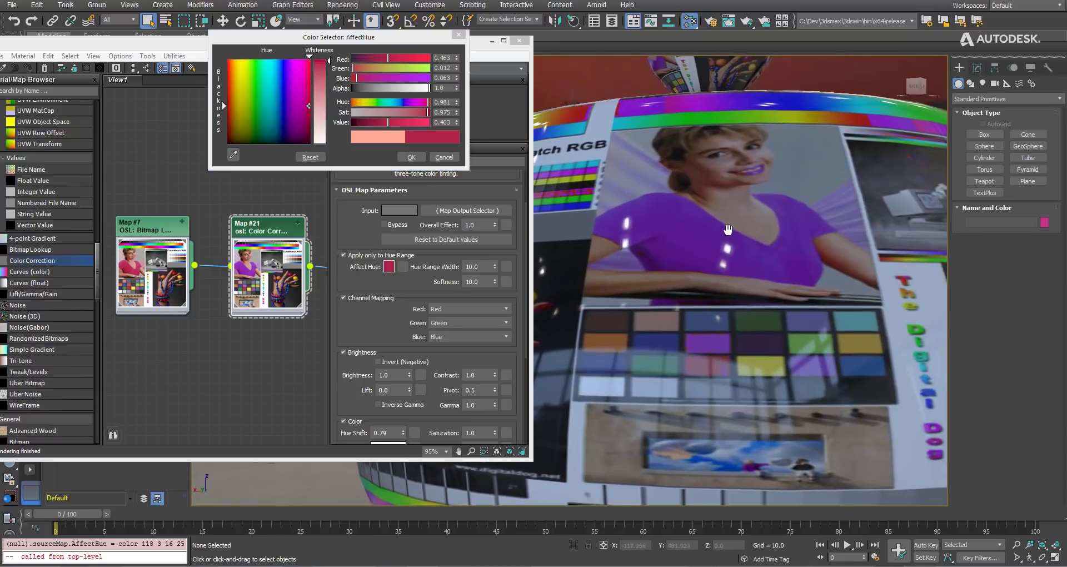
{"action": "middle_click_drag", "start_coordinate": [727, 229], "coordinate": [563, 367]}
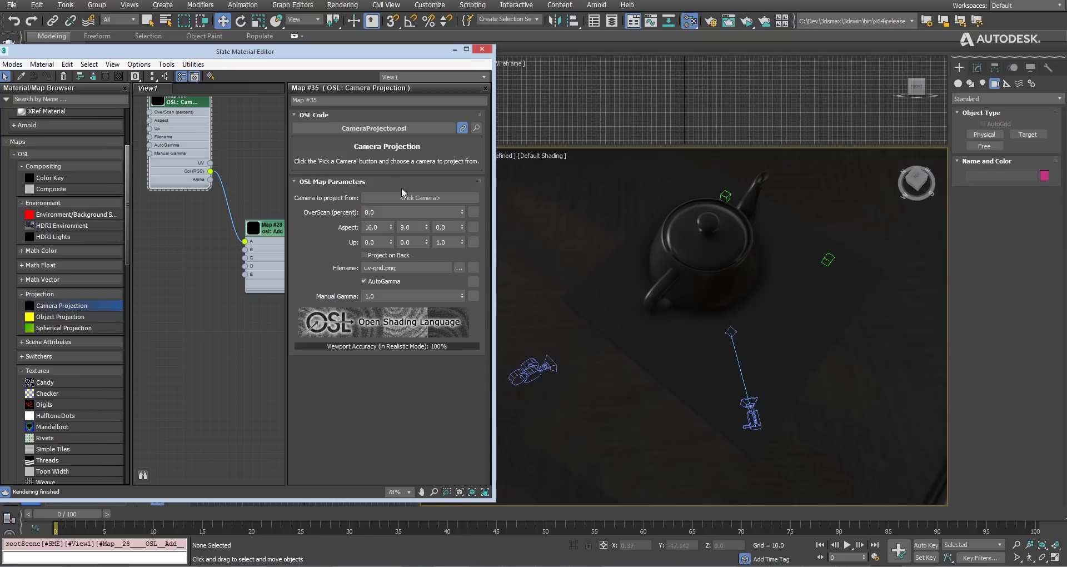
- Project the uv-grid from Camera002 with Project on Back, moving it onto the table
{"action": "left_click", "coordinate": [401, 192]}
{"action": "left_click", "coordinate": [533, 368]}
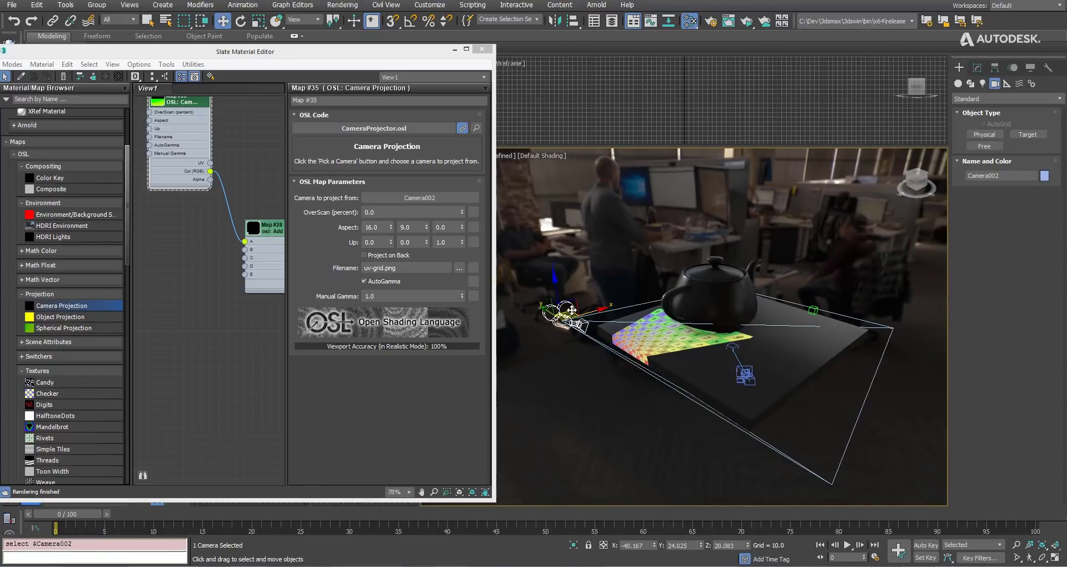
{"action": "mouse_move", "coordinate": [571, 309]}
{"action": "left_mouse_down"}
{"action": "mouse_move", "coordinate": [607, 288]}
{"action": "mouse_move", "coordinate": [690, 298]}
{"action": "left_mouse_up"}
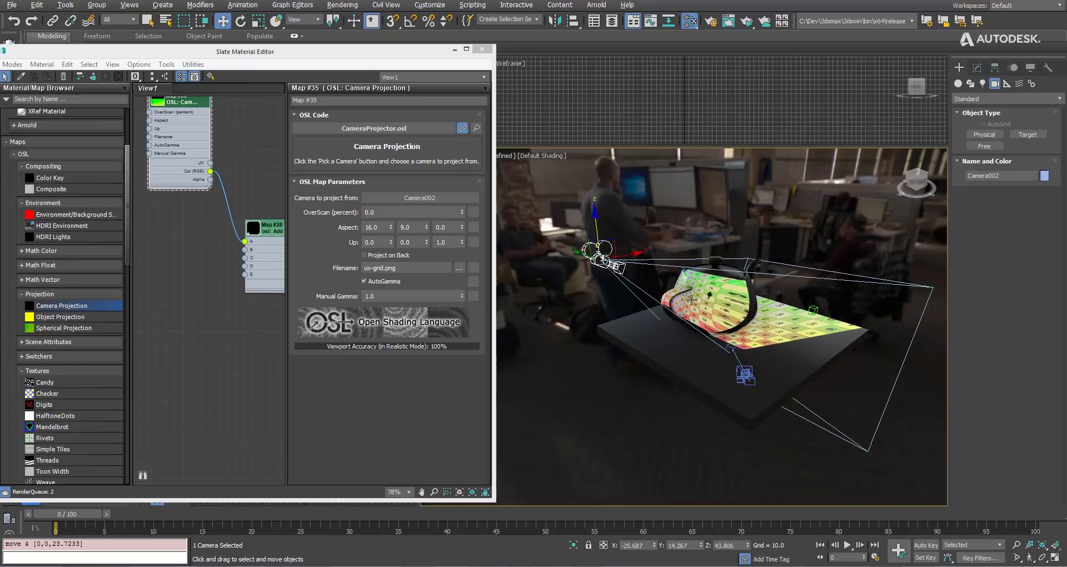
{"action": "left_click", "coordinate": [379, 256]}
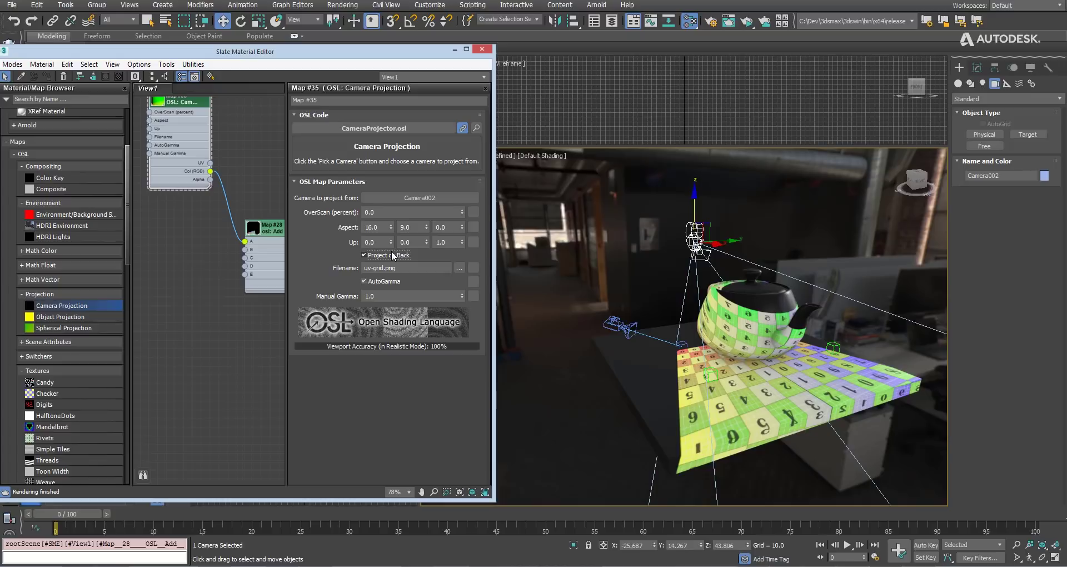
{"action": "middle_click_drag", "start_coordinate": [556, 278], "coordinate": [618, 298], "text": "alt"}
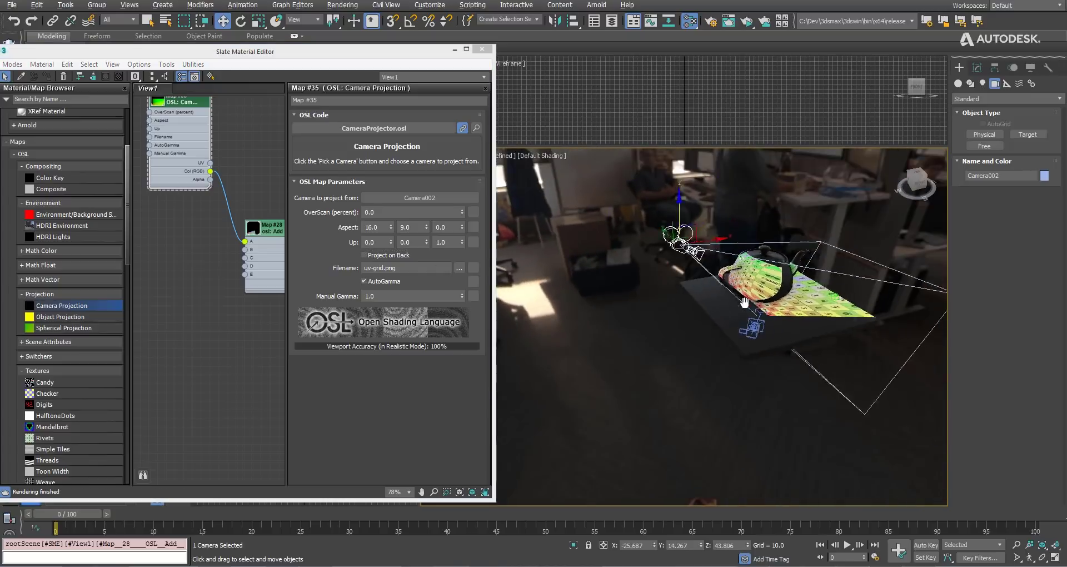
{"action": "left_click_drag", "start_coordinate": [541, 217], "coordinate": [538, 272]}
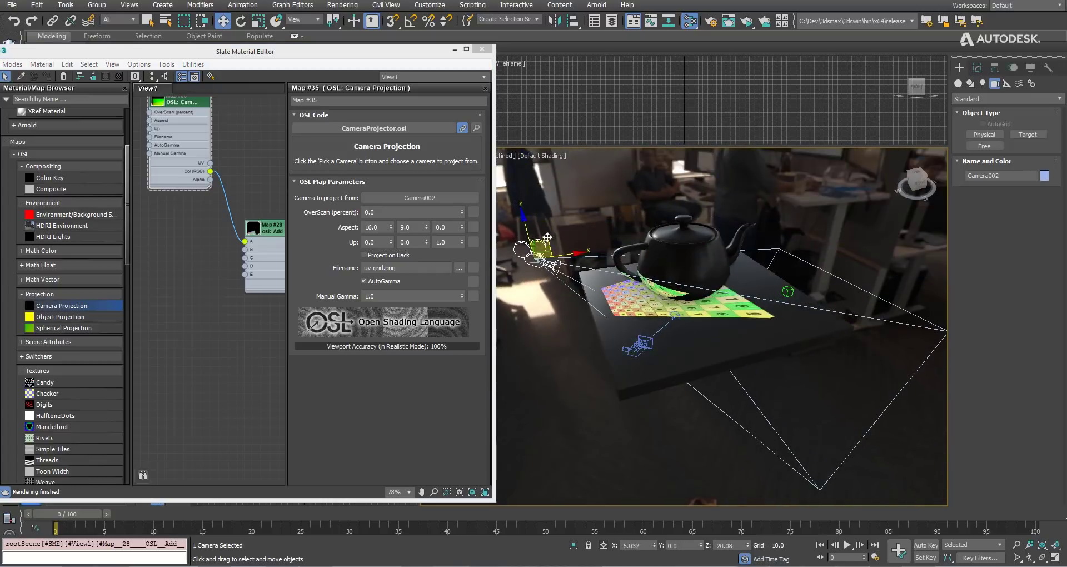
{"action": "double_click", "coordinate": [65, 304]}
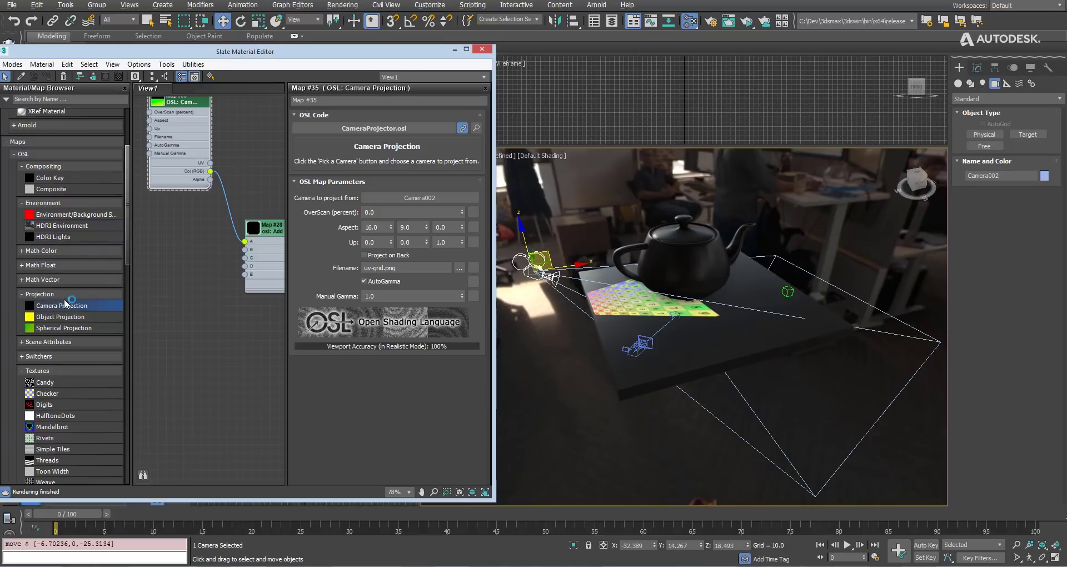
- Wire a second Camera Projection into Add's B input, projecting from a raised PhysCamera001
{"action": "left_click", "coordinate": [261, 276]}
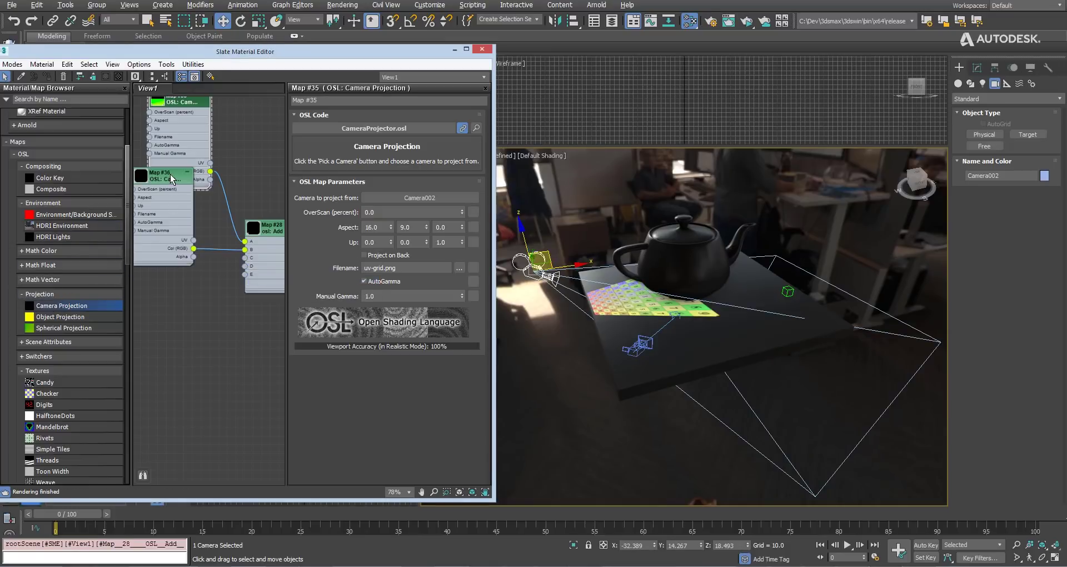
{"action": "left_click_drag", "start_coordinate": [170, 174], "coordinate": [196, 234]}
{"action": "left_click", "coordinate": [195, 235]}
{"action": "left_click", "coordinate": [418, 197]}
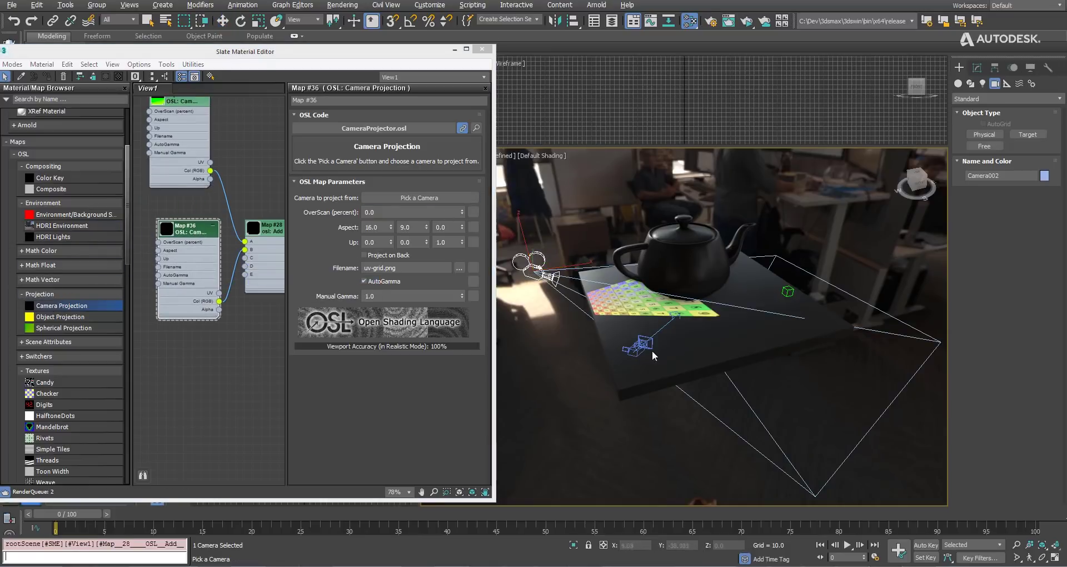
{"action": "left_click", "coordinate": [640, 343]}
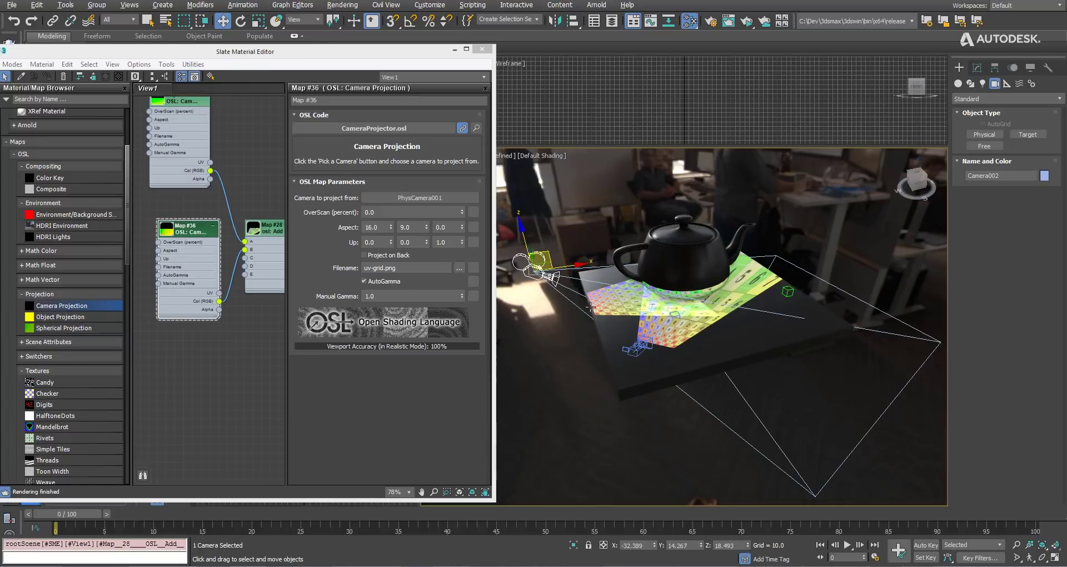
{"action": "left_click", "coordinate": [635, 351]}
{"action": "mouse_move", "coordinate": [635, 351]}
{"action": "left_mouse_down"}
{"action": "mouse_move", "coordinate": [626, 304]}
{"action": "mouse_move", "coordinate": [618, 306]}
{"action": "left_mouse_up"}
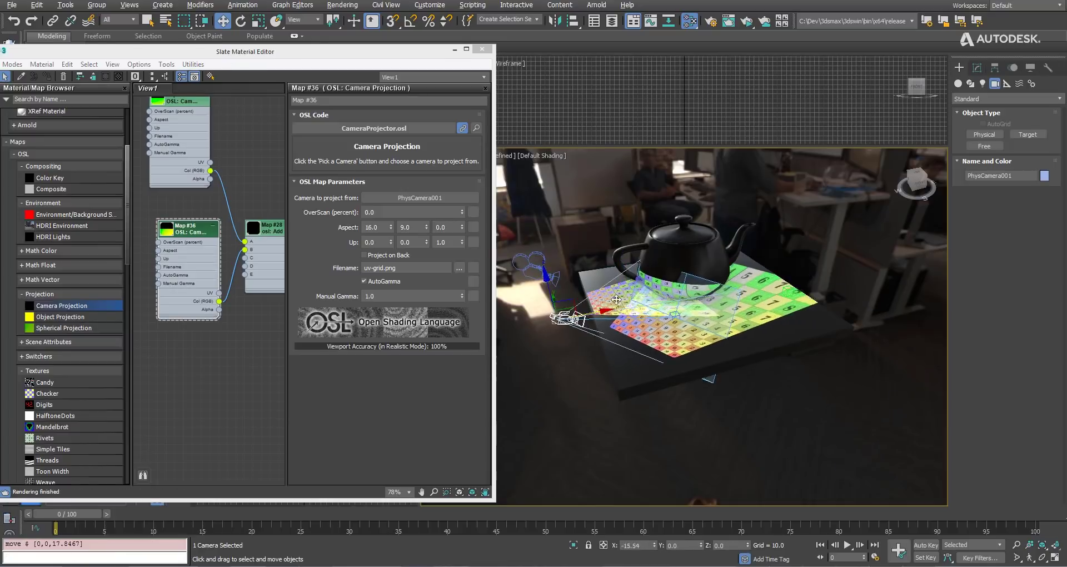
- Set PhysCamera001's focal length to 65 mm
{"action": "left_click", "coordinate": [976, 68]}
{"action": "left_click_drag", "start_coordinate": [1064, 328], "coordinate": [1063, 364]}
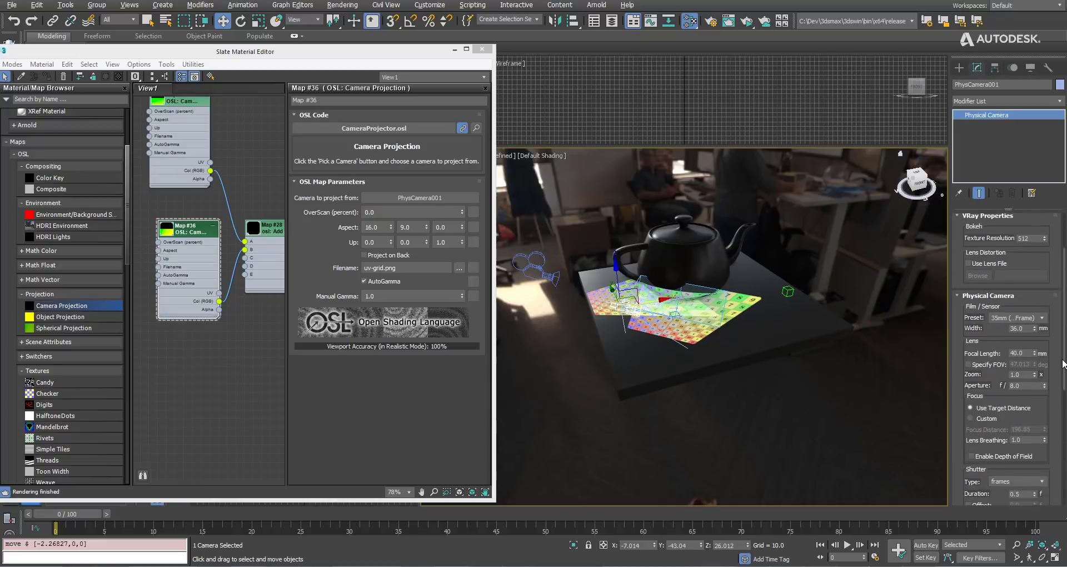
{"action": "left_click_drag", "start_coordinate": [1033, 327], "coordinate": [1033, 303]}
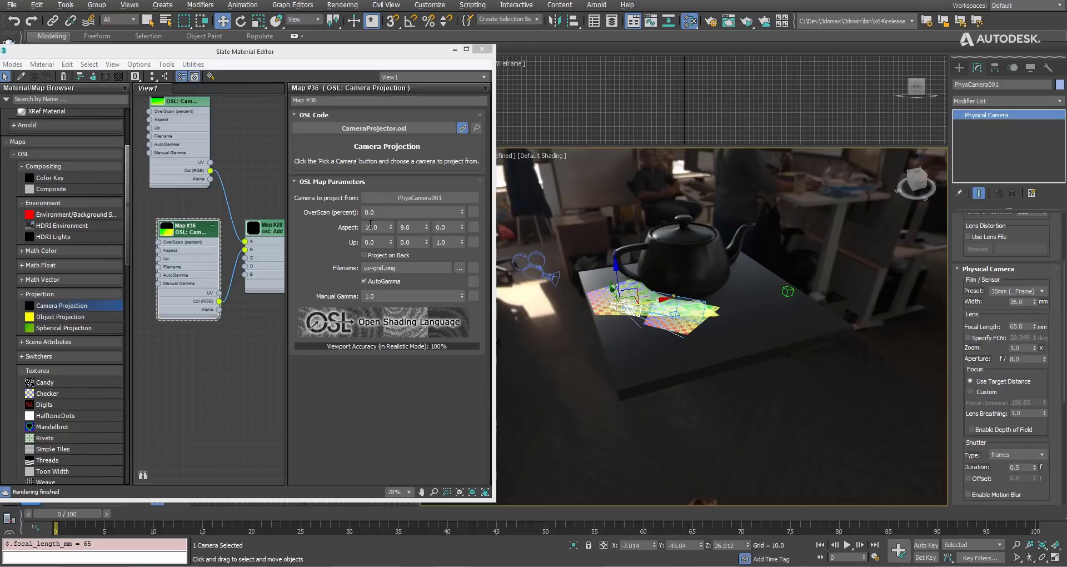
- Test a 9 by 2 projection aspect, restore 16 by 9, and add an Object Projection map
{"action": "double_click", "coordinate": [370, 225]}
{"action": "type", "text": "9"}
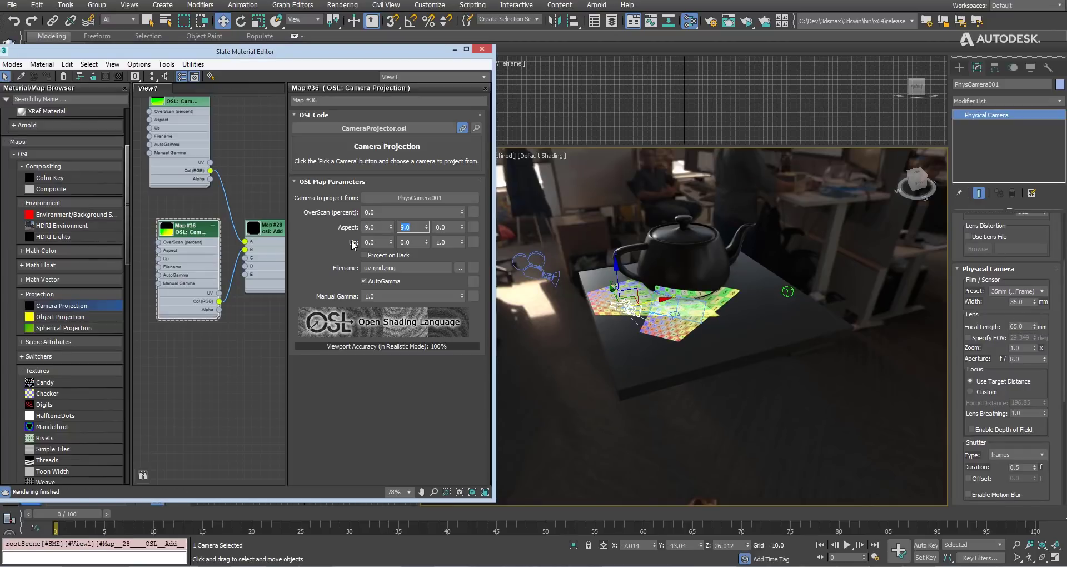
{"action": "key", "text": "Tab"}
{"action": "type", "text": "2"}
{"action": "key", "text": "Tab"}
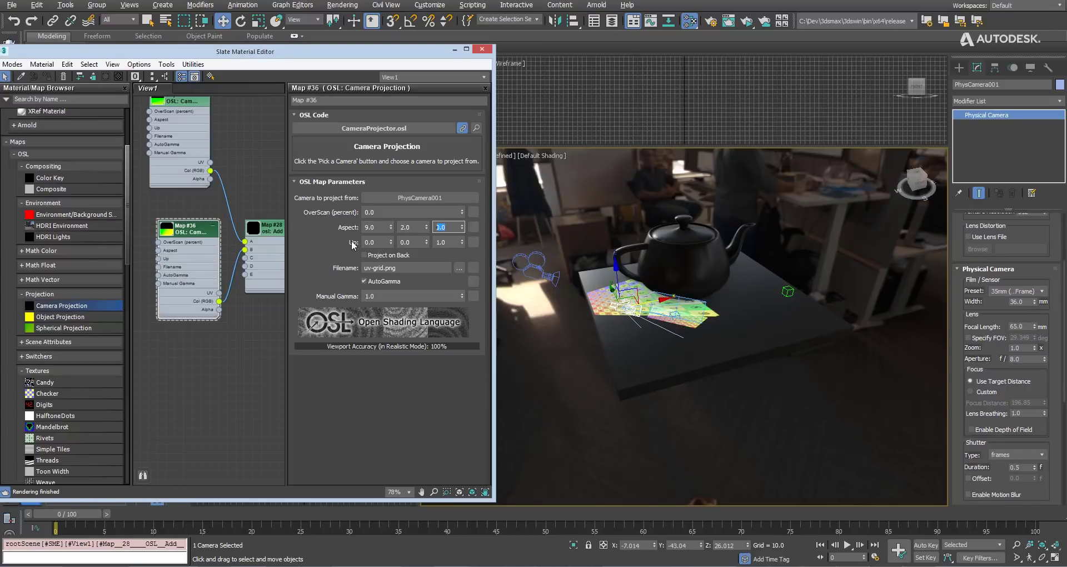
{"action": "key", "text": "shift+Tab"}
{"action": "key", "text": "shift+Tab"}
{"action": "type", "text": "16"}
{"action": "key", "text": "Tab"}
{"action": "type", "text": "9"}
{"action": "key", "text": "Tab"}
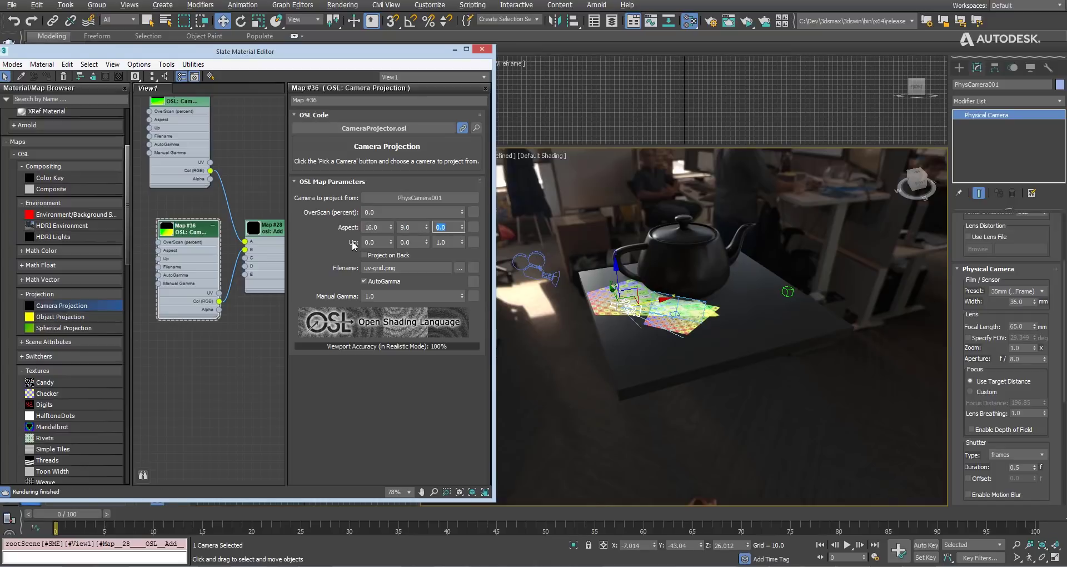
{"action": "mouse_move", "coordinate": [639, 311]}
{"action": "middle_mouse_down", "text": "alt"}
{"action": "mouse_move", "coordinate": [665, 328]}
{"action": "mouse_move", "coordinate": [628, 336]}
{"action": "middle_mouse_up", "text": "alt"}
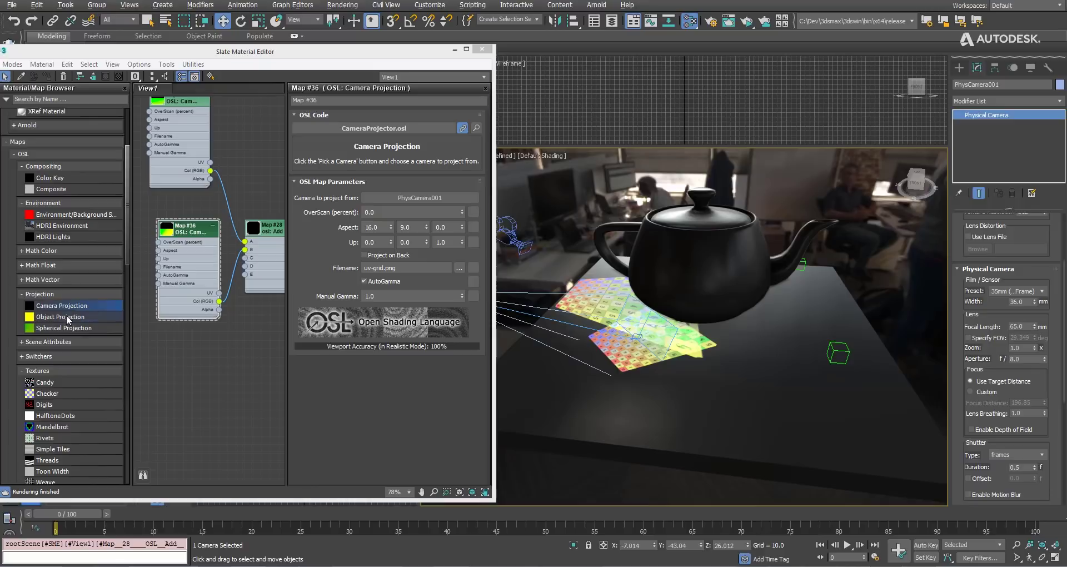
{"action": "mouse_move", "coordinate": [67, 319]}
{"action": "left_mouse_down"}
{"action": "mouse_move", "coordinate": [192, 342]}
{"action": "mouse_move", "coordinate": [245, 257]}
{"action": "left_mouse_up"}
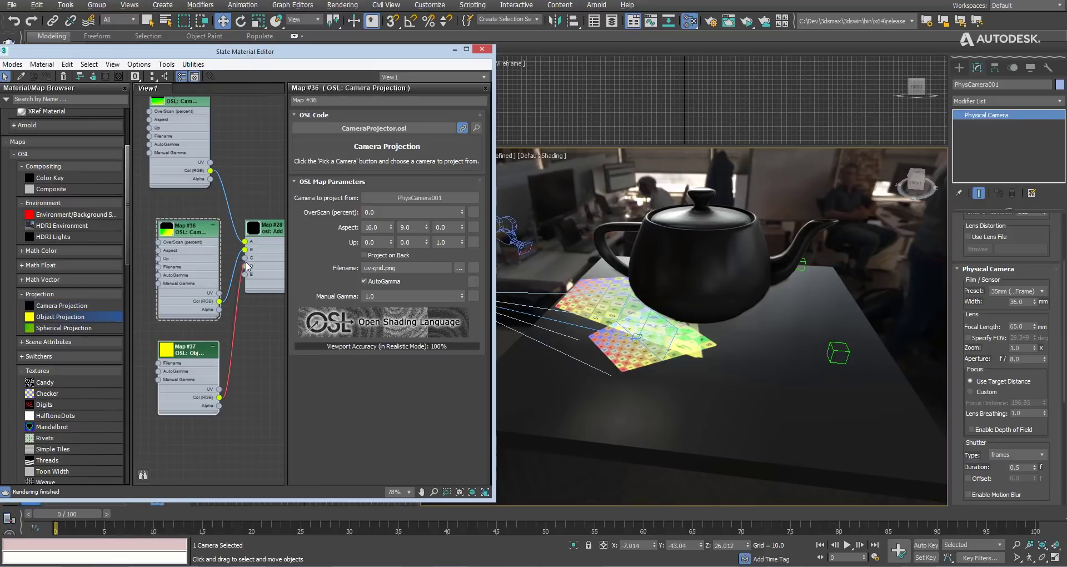
- Wire Object Projection into Add's C input, projecting from Dummy001 with UVW Scale 10
{"action": "double_click", "coordinate": [189, 358]}
{"action": "left_click", "coordinate": [419, 205]}
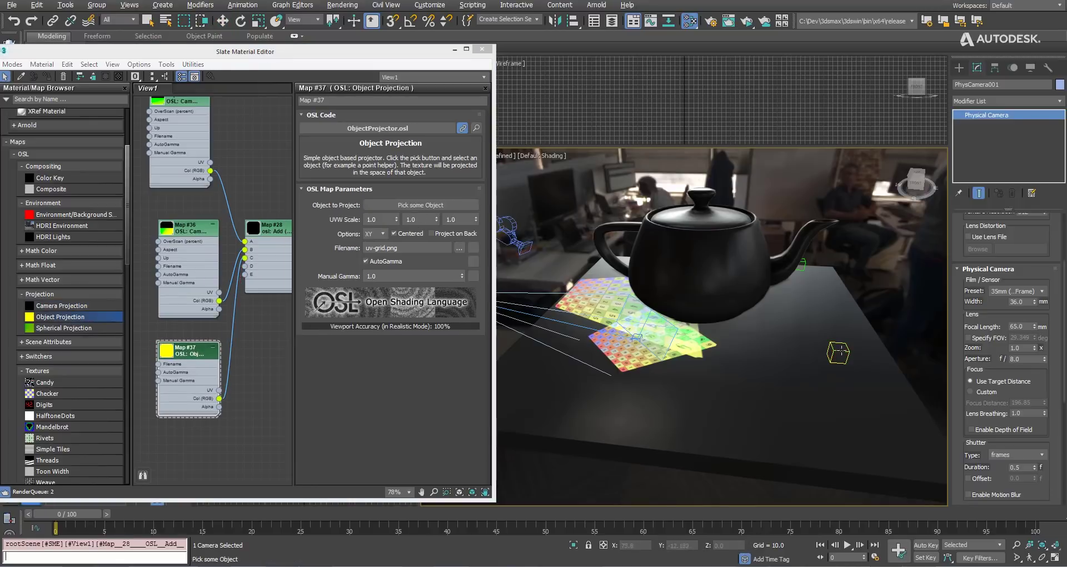
{"action": "left_click", "coordinate": [838, 353]}
{"action": "scroll", "coordinate": [828, 391], "scroll_direction": "up", "scroll_amount": 5}
{"action": "middle_click_drag", "start_coordinate": [828, 392], "coordinate": [294, 208]}
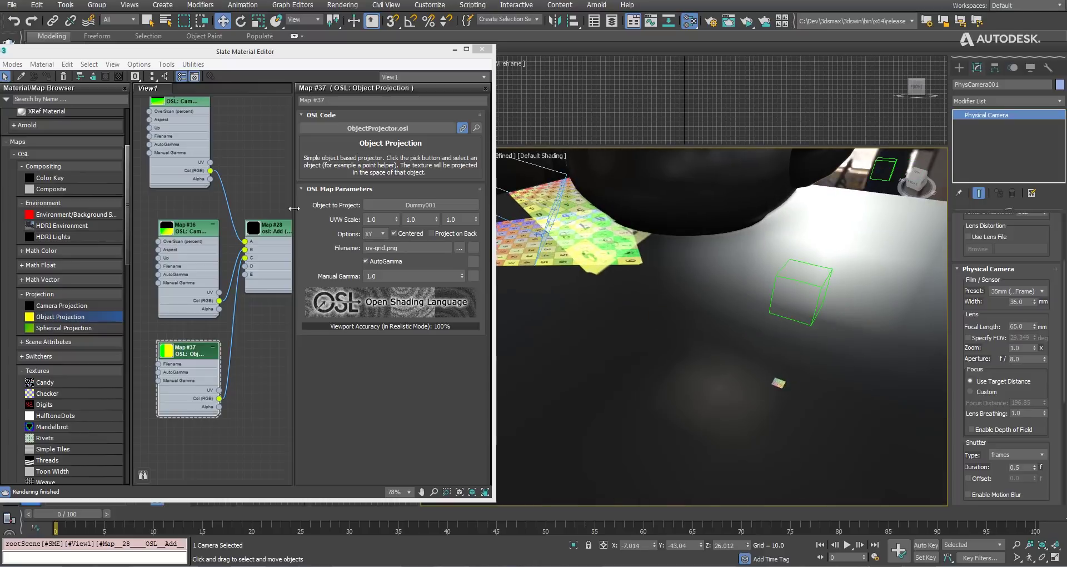
{"action": "double_click", "coordinate": [380, 220]}
{"action": "type", "text": "10"}
{"action": "key", "text": "Tab"}
{"action": "type", "text": "10"}
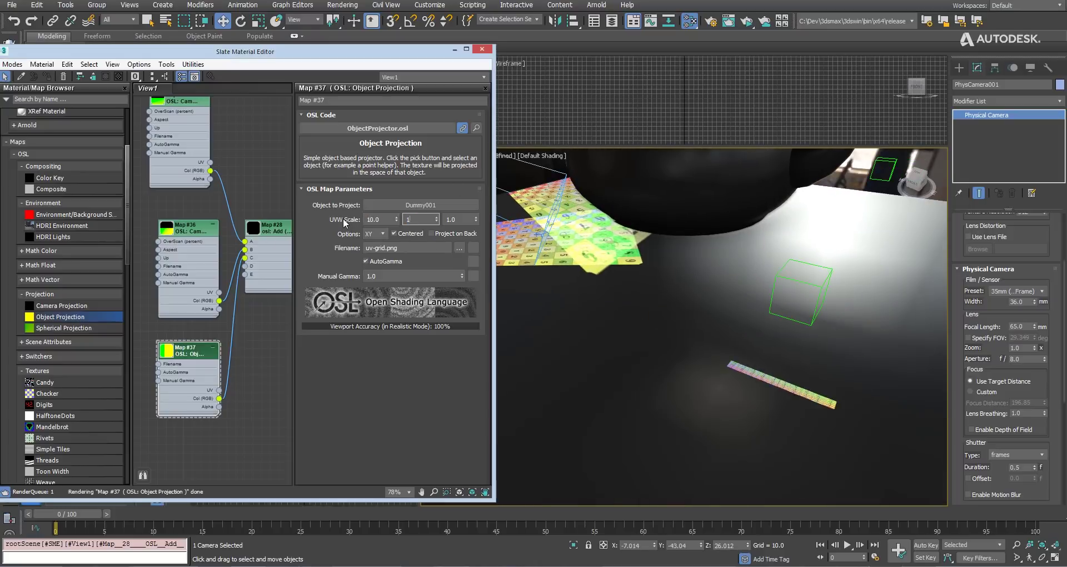
{"action": "key", "text": "Tab"}
{"action": "type", "text": "10"}
- Move Dummy001 to reposition its grid, trying the YZ plane before returning to XY
{"action": "middle_click_drag", "start_coordinate": [646, 346], "coordinate": [720, 339]}
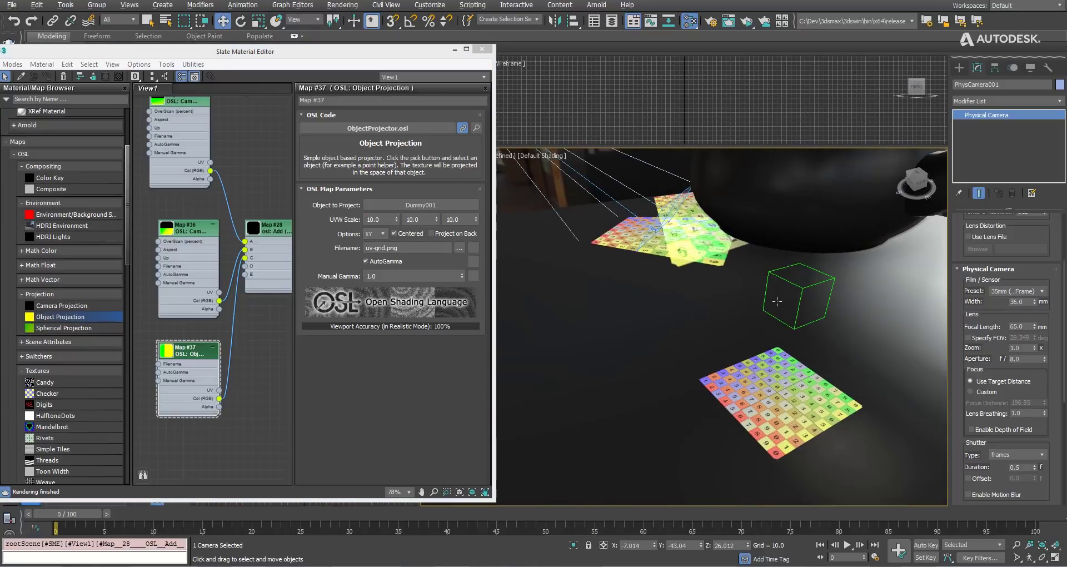
{"action": "left_click_drag", "start_coordinate": [811, 299], "coordinate": [806, 289]}
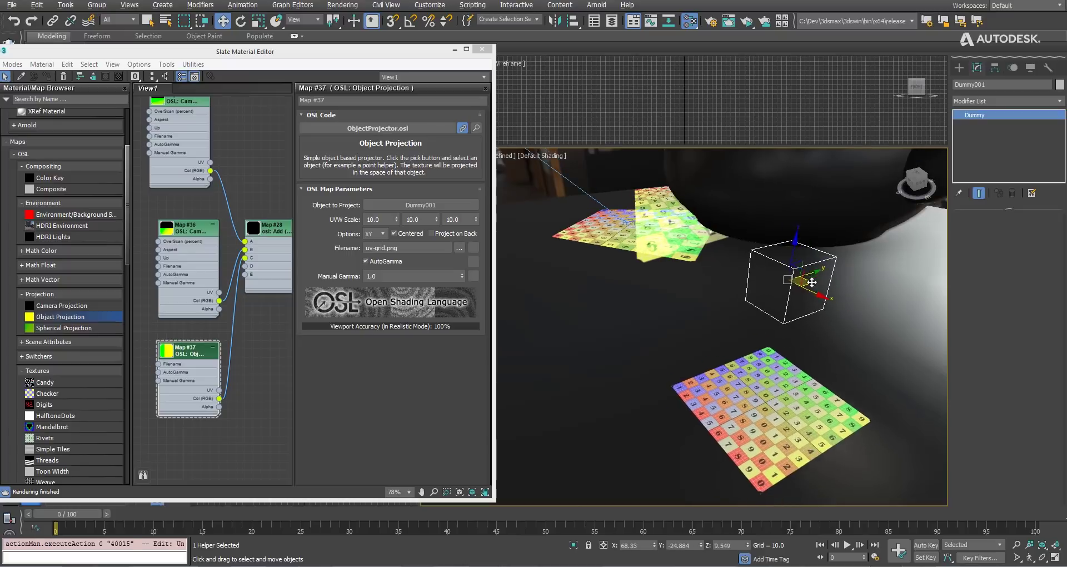
{"action": "scroll", "coordinate": [743, 302], "scroll_direction": "down", "scroll_amount": 3}
{"action": "scroll", "coordinate": [743, 303], "scroll_direction": "down", "scroll_amount": 2}
{"action": "left_click_drag", "start_coordinate": [743, 302], "coordinate": [848, 281]}
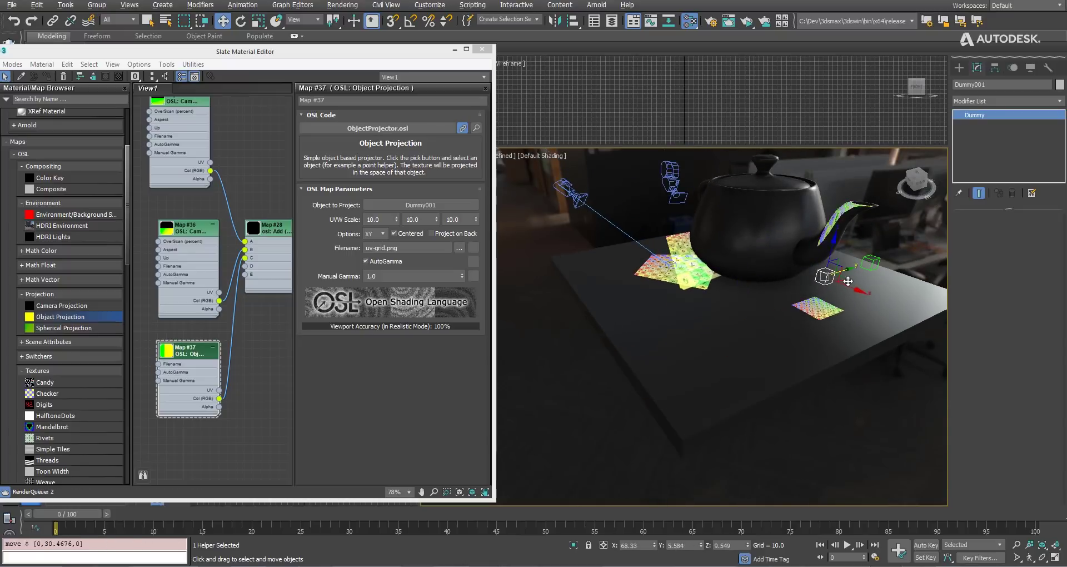
{"action": "left_click", "coordinate": [381, 233]}
{"action": "left_click", "coordinate": [369, 255]}
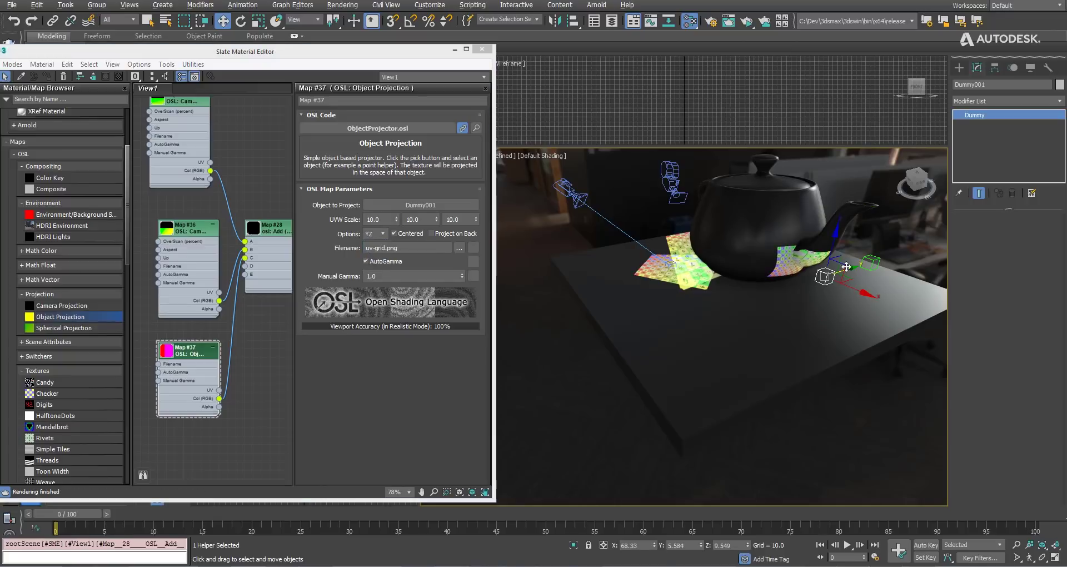
{"action": "left_click_drag", "start_coordinate": [846, 267], "coordinate": [848, 273]}
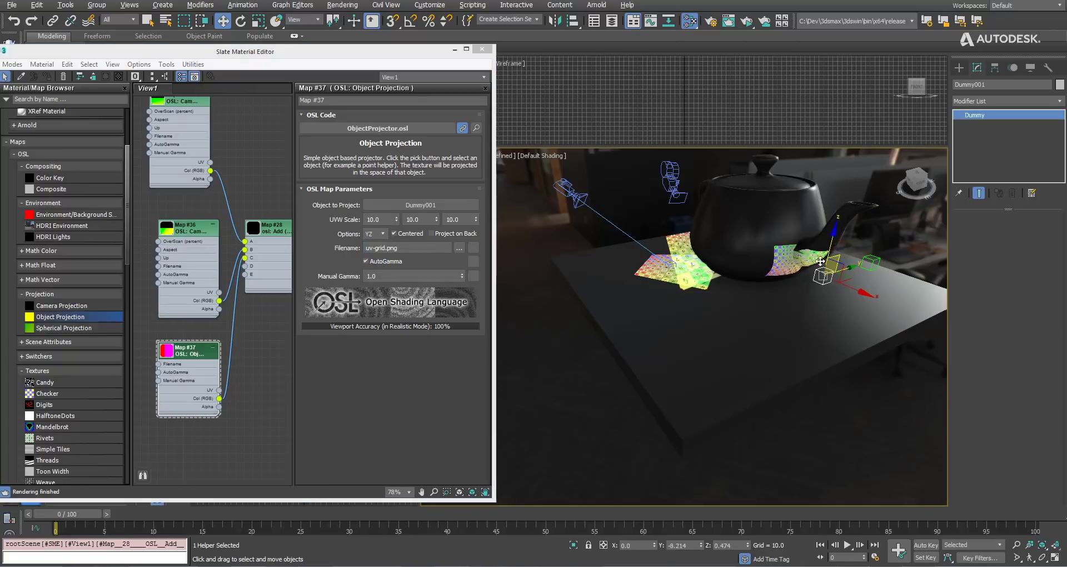
{"action": "left_click", "coordinate": [382, 234]}
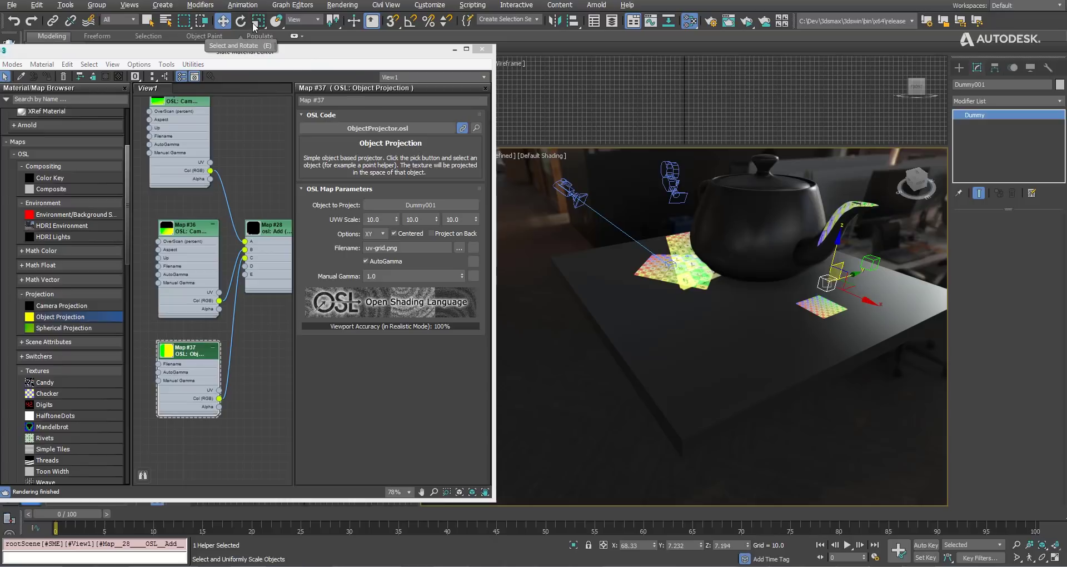
- Scale Dummy001 up and stretch it along X, then add a Spherical Projection map
{"action": "left_click", "coordinate": [252, 24]}
{"action": "left_click_drag", "start_coordinate": [843, 260], "coordinate": [902, 395]}
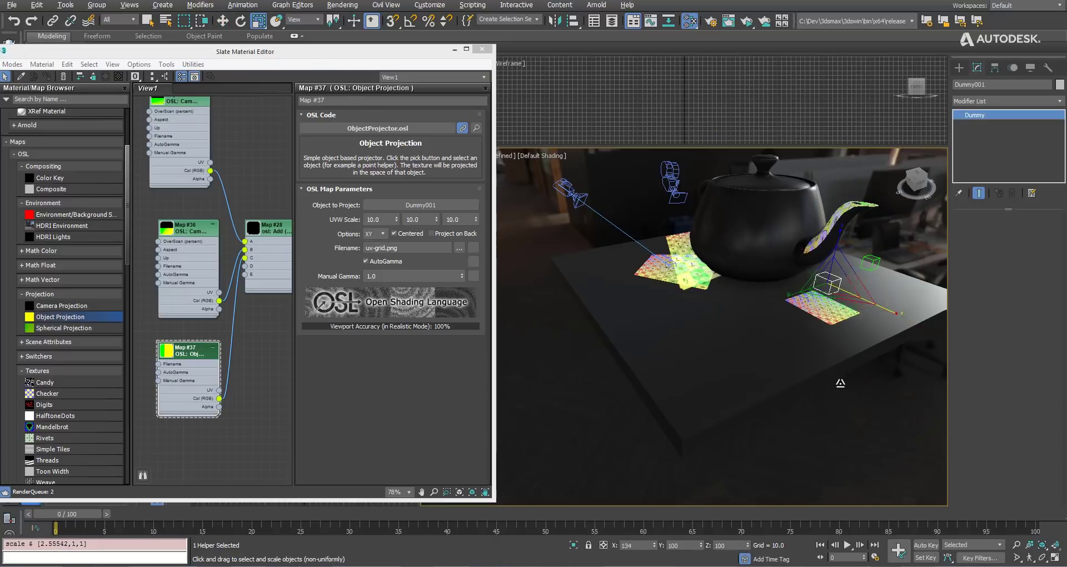
{"action": "left_click_drag", "start_coordinate": [859, 297], "coordinate": [826, 313]}
{"action": "middle_click_drag", "start_coordinate": [825, 313], "coordinate": [638, 322], "text": "alt"}
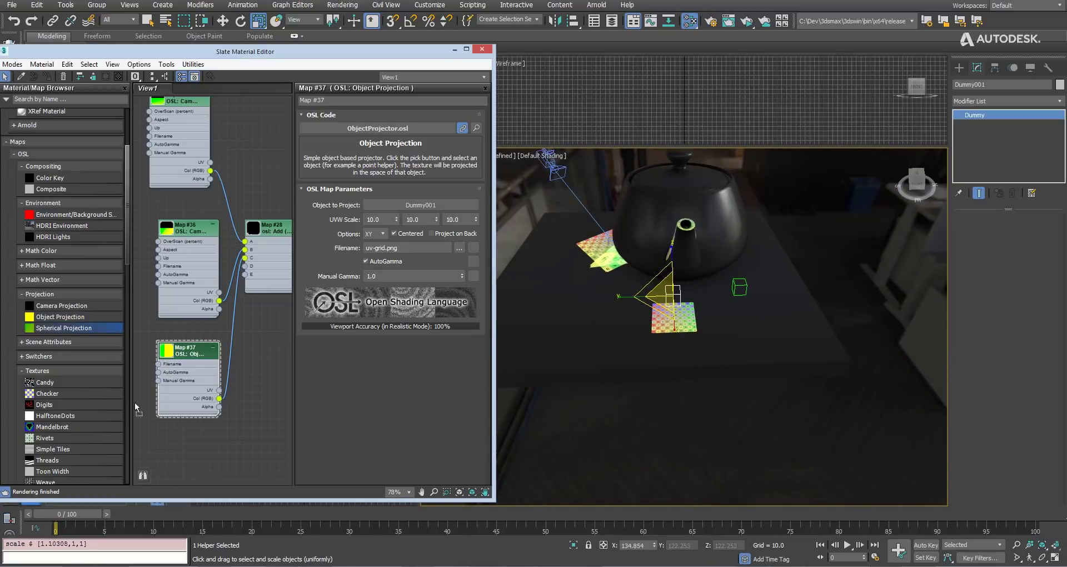
{"action": "left_click_drag", "start_coordinate": [48, 328], "coordinate": [161, 448]}
- Wire Spherical Projection into Add's D input from Dummy002, sliding the helper across the table
{"action": "middle_click_drag", "start_coordinate": [238, 448], "coordinate": [236, 374]}
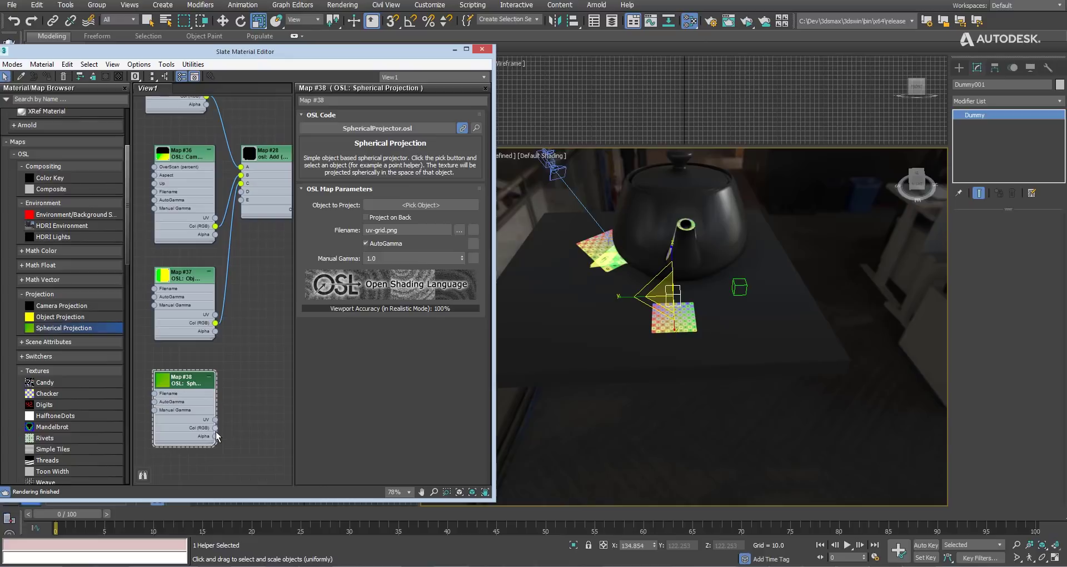
{"action": "left_click_drag", "start_coordinate": [236, 183], "coordinate": [240, 191]}
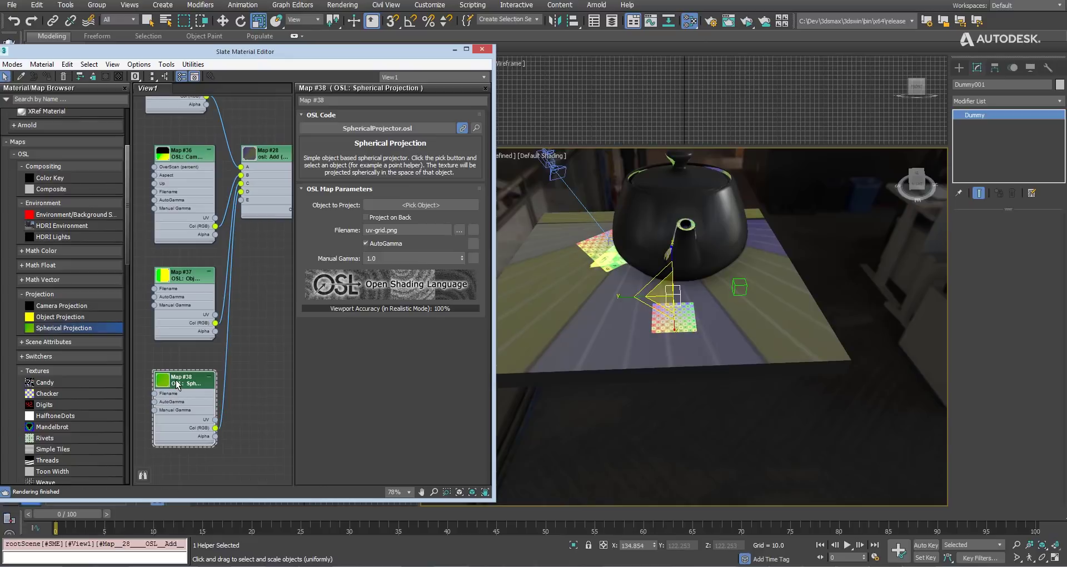
{"action": "left_click", "coordinate": [475, 204]}
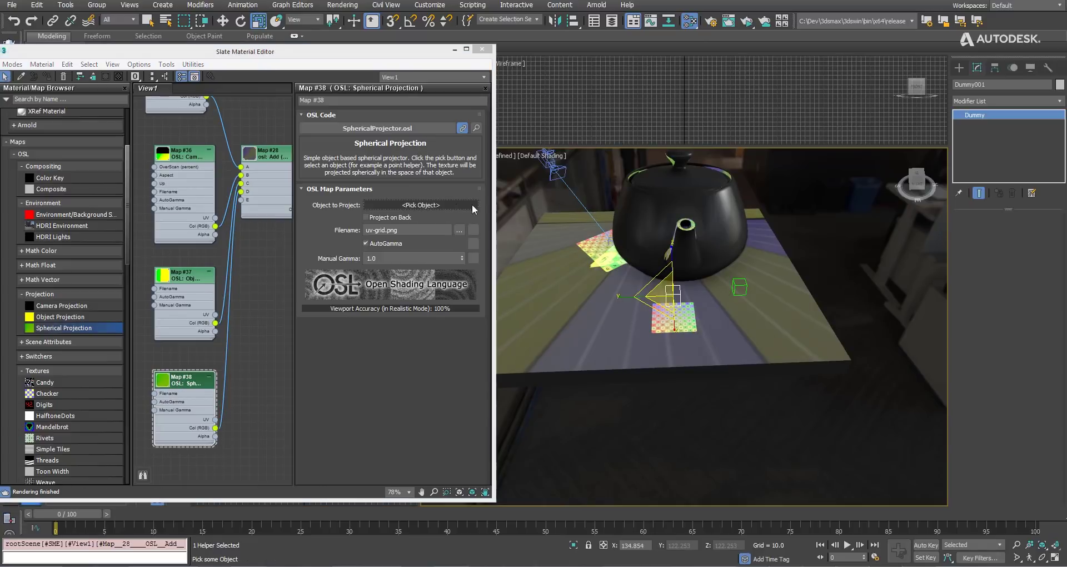
{"action": "left_click", "coordinate": [740, 286]}
{"action": "scroll", "coordinate": [739, 272], "scroll_direction": "up", "scroll_amount": 5}
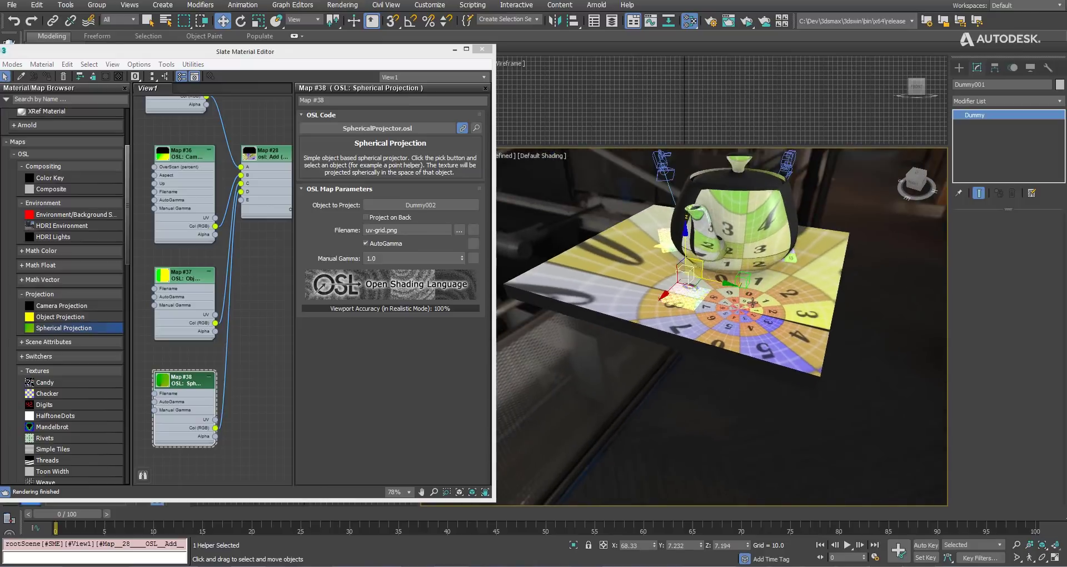
{"action": "mouse_move", "coordinate": [738, 261]}
{"action": "left_mouse_down"}
{"action": "mouse_move", "coordinate": [740, 213]}
{"action": "mouse_move", "coordinate": [748, 285]}
{"action": "mouse_move", "coordinate": [667, 261]}
{"action": "left_mouse_up"}
{"action": "middle_click_drag", "start_coordinate": [667, 261], "coordinate": [556, 267], "text": "alt"}
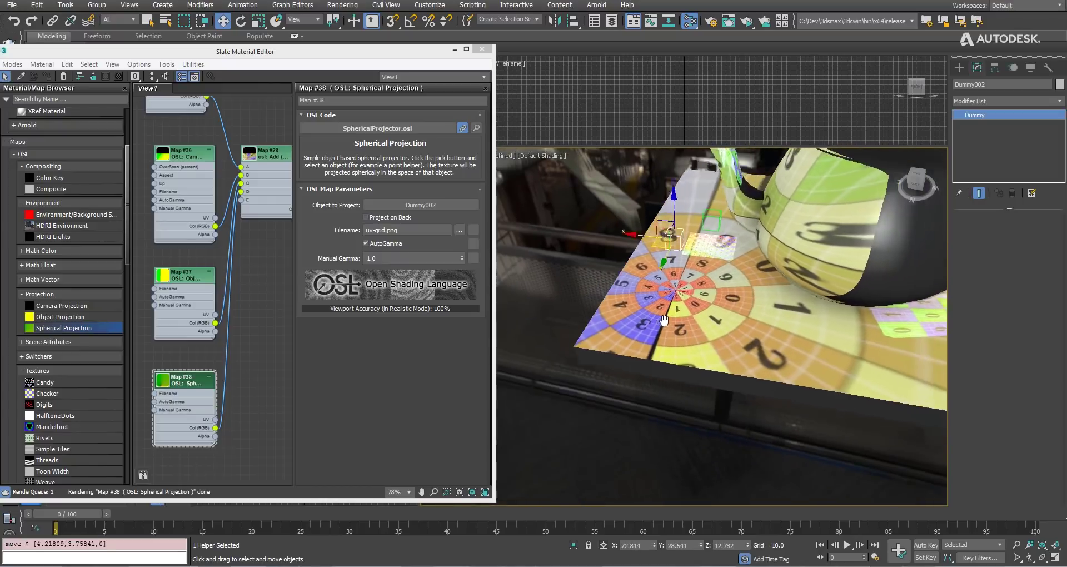
- Enable Project on Back and start an ActiveShade interactive render
{"action": "left_click", "coordinate": [365, 218]}
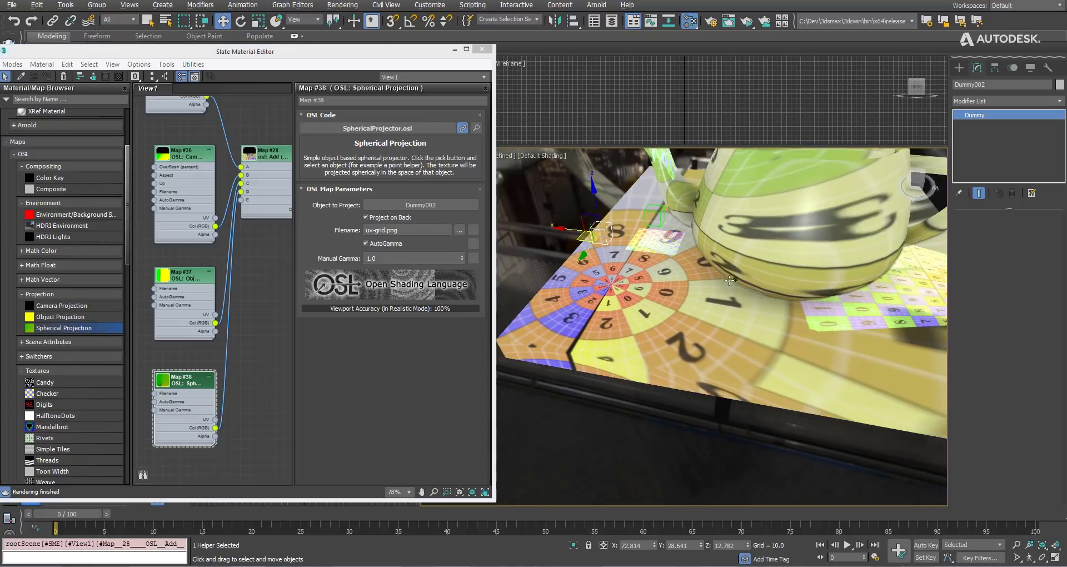
{"action": "scroll", "coordinate": [635, 299], "scroll_direction": "down", "scroll_amount": 5}
{"action": "middle_click_drag", "start_coordinate": [635, 299], "coordinate": [632, 306]}
{"action": "left_click", "coordinate": [746, 21]}
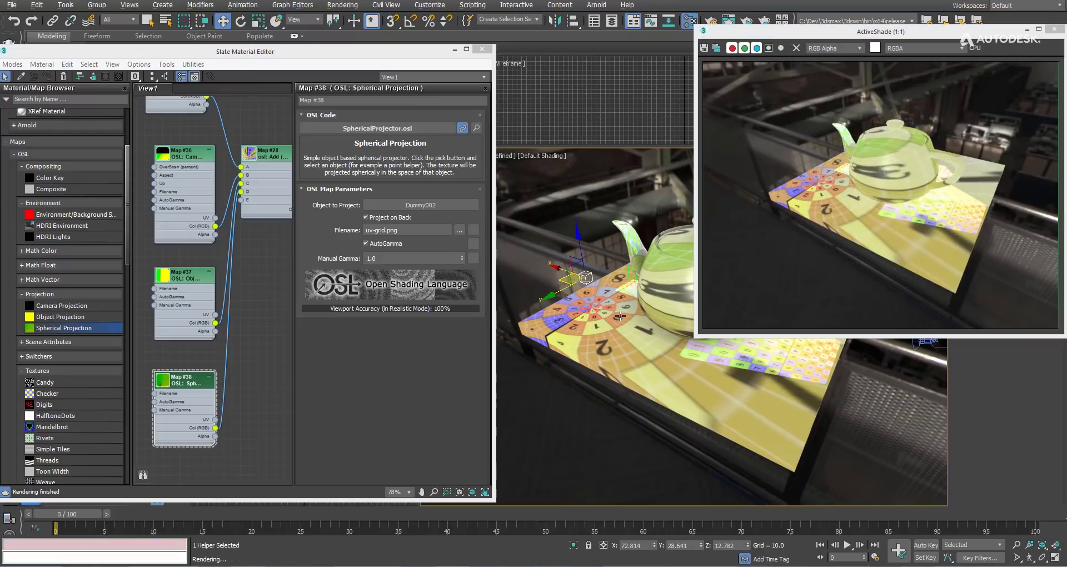
{"action": "scroll", "coordinate": [619, 315], "scroll_direction": "up", "scroll_amount": 2}
{"action": "scroll", "coordinate": [619, 316], "scroll_direction": "up", "scroll_amount": 2}
{"action": "scroll", "coordinate": [619, 315], "scroll_direction": "up", "scroll_amount": 2}
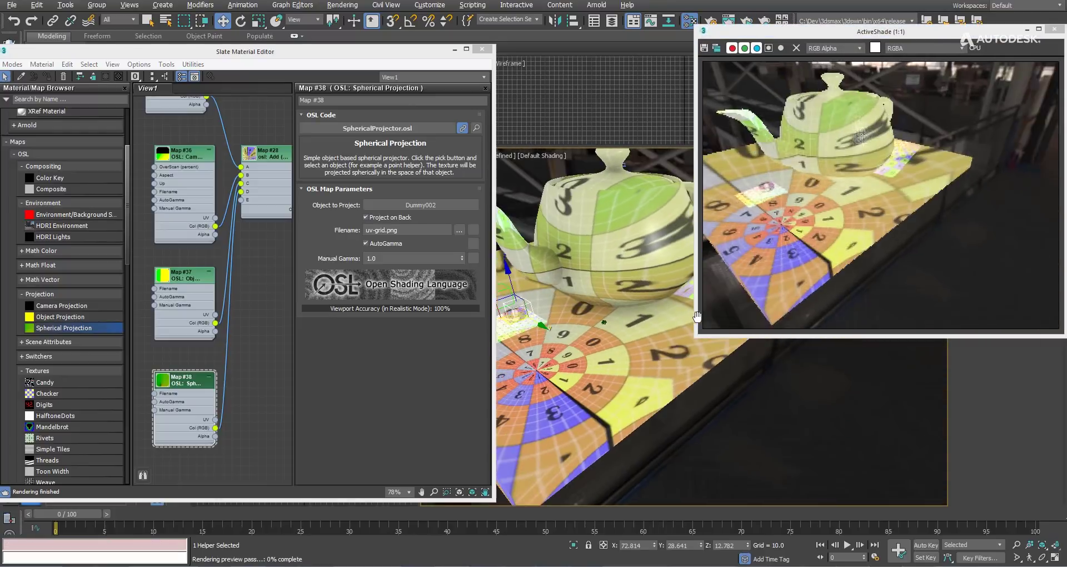
{"action": "scroll", "coordinate": [656, 330], "scroll_direction": "up", "scroll_amount": 2}
{"action": "scroll", "coordinate": [633, 339], "scroll_direction": "up", "scroll_amount": 1}
{"action": "scroll", "coordinate": [612, 348], "scroll_direction": "up", "scroll_amount": 2}
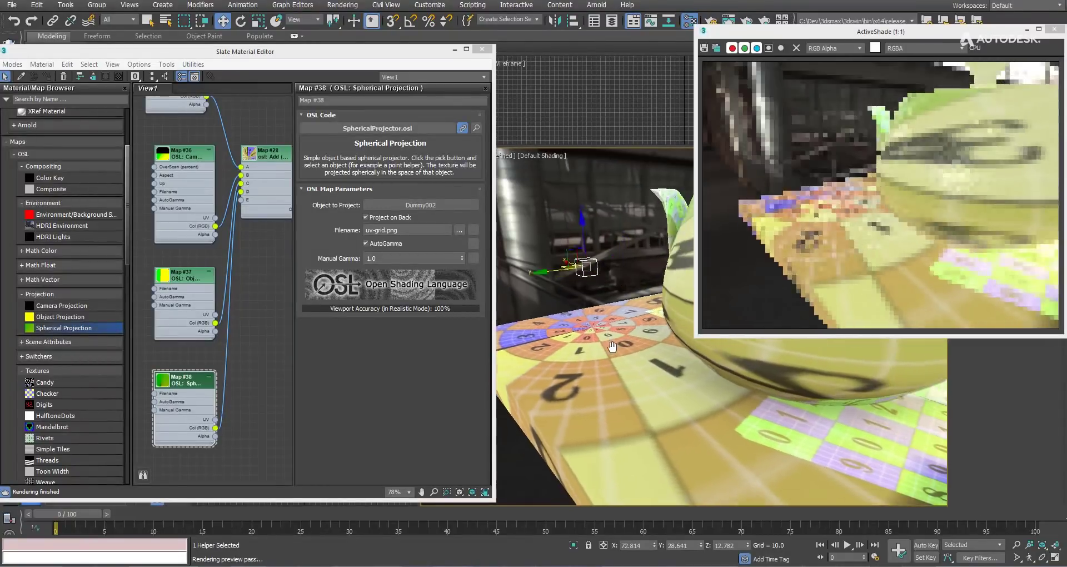
{"action": "scroll", "coordinate": [612, 347], "scroll_direction": "up", "scroll_amount": 2}
{"action": "scroll", "coordinate": [605, 340], "scroll_direction": "up", "scroll_amount": 2}
{"action": "scroll", "coordinate": [599, 334], "scroll_direction": "up", "scroll_amount": 2}
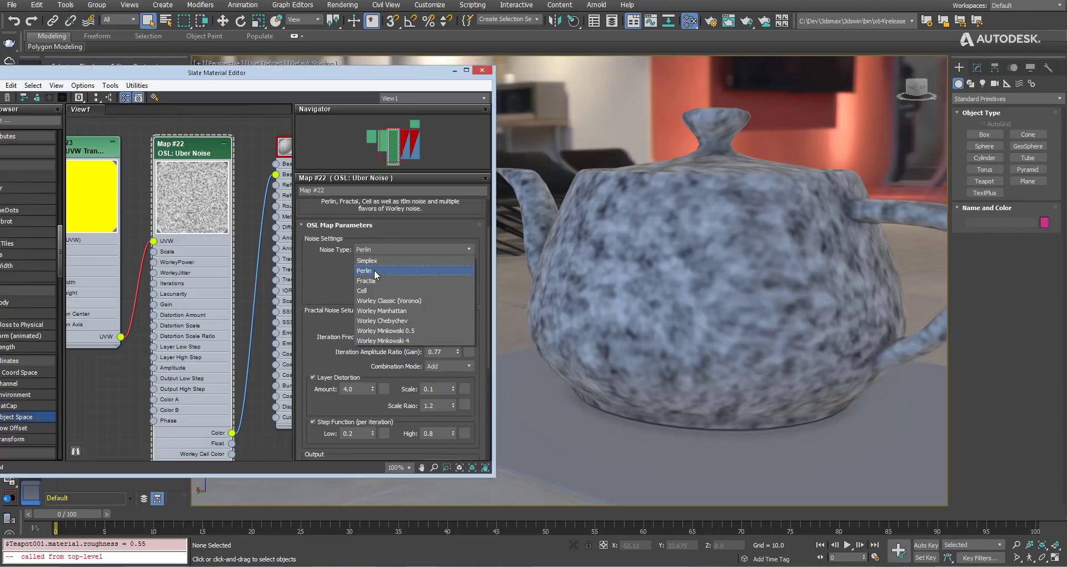
- Preview the Uber Noise types (Fractal, Cell, Worley variants) and settle on Simplex
{"action": "left_click", "coordinate": [372, 277]}
{"action": "left_click", "coordinate": [382, 249]}
{"action": "left_click", "coordinate": [371, 290]}
{"action": "left_click", "coordinate": [378, 251]}
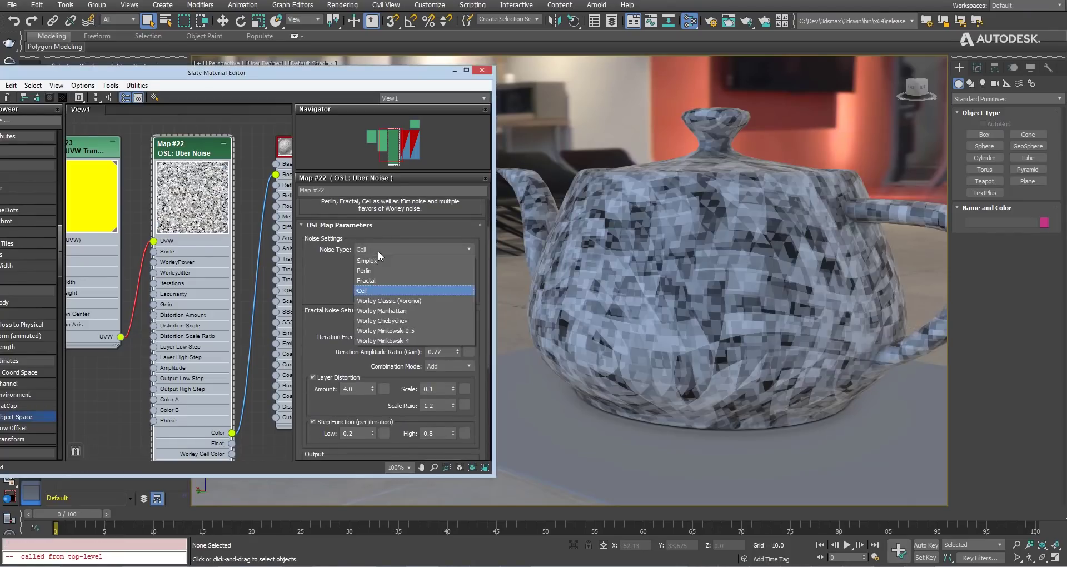
{"action": "left_click", "coordinate": [368, 299]}
{"action": "left_click", "coordinate": [384, 249]}
{"action": "left_click", "coordinate": [381, 307]}
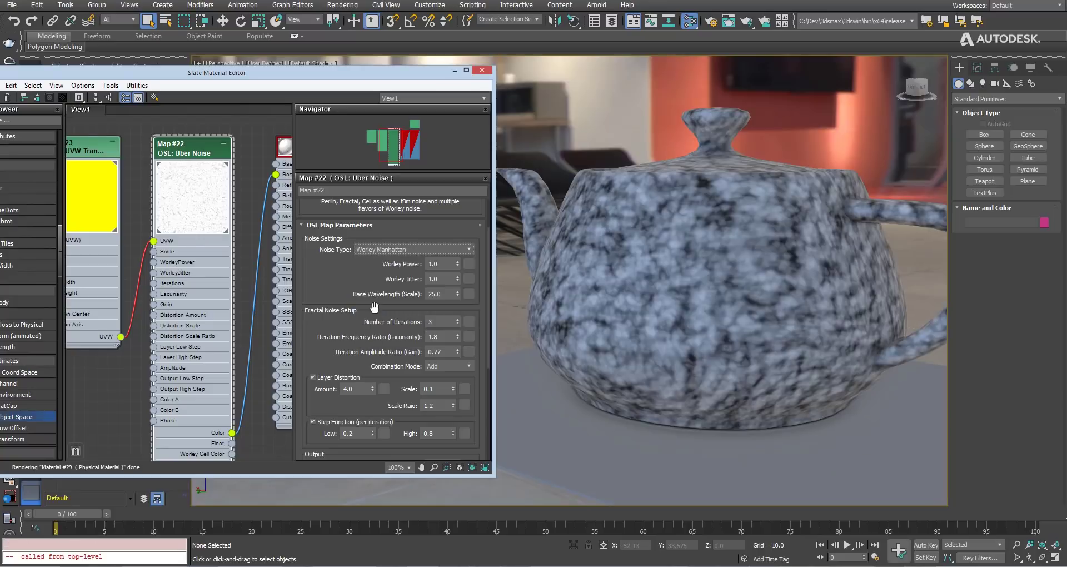
{"action": "left_click", "coordinate": [383, 250]}
{"action": "left_click", "coordinate": [372, 325]}
{"action": "left_click", "coordinate": [376, 252]}
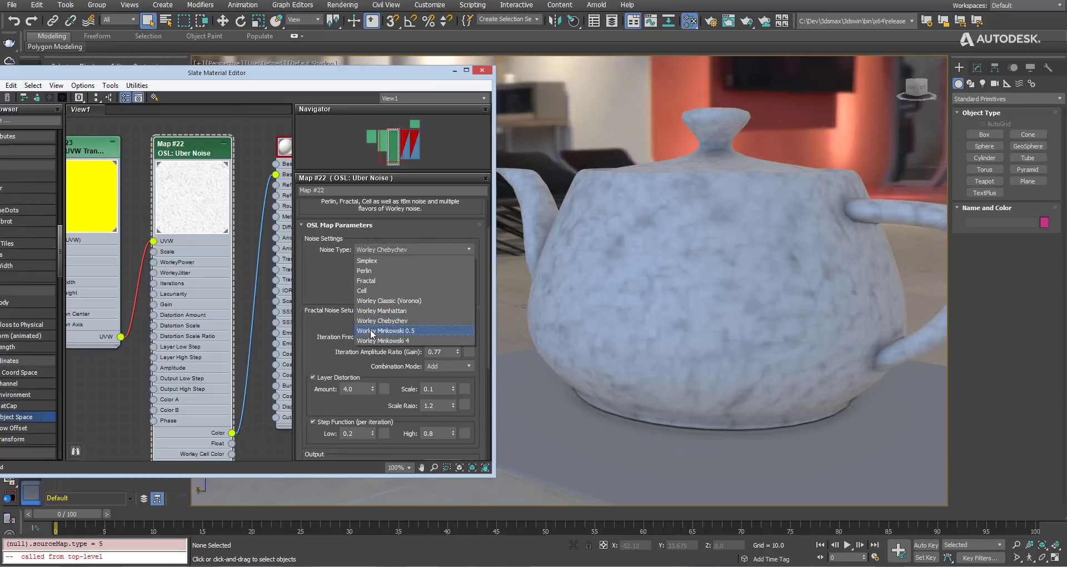
{"action": "left_click", "coordinate": [371, 333]}
{"action": "left_click", "coordinate": [386, 251]}
{"action": "left_click", "coordinate": [376, 269]}
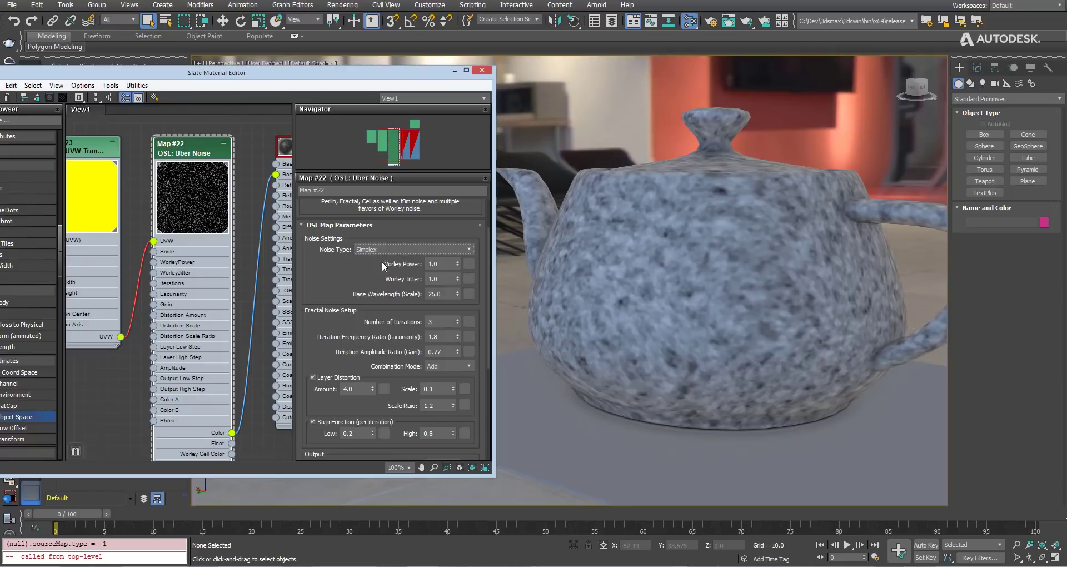
- Lower Layer Distortion Amount to 3.4 and raise the per-iteration Step Low threshold
{"action": "left_click_drag", "start_coordinate": [373, 389], "coordinate": [365, 405]}
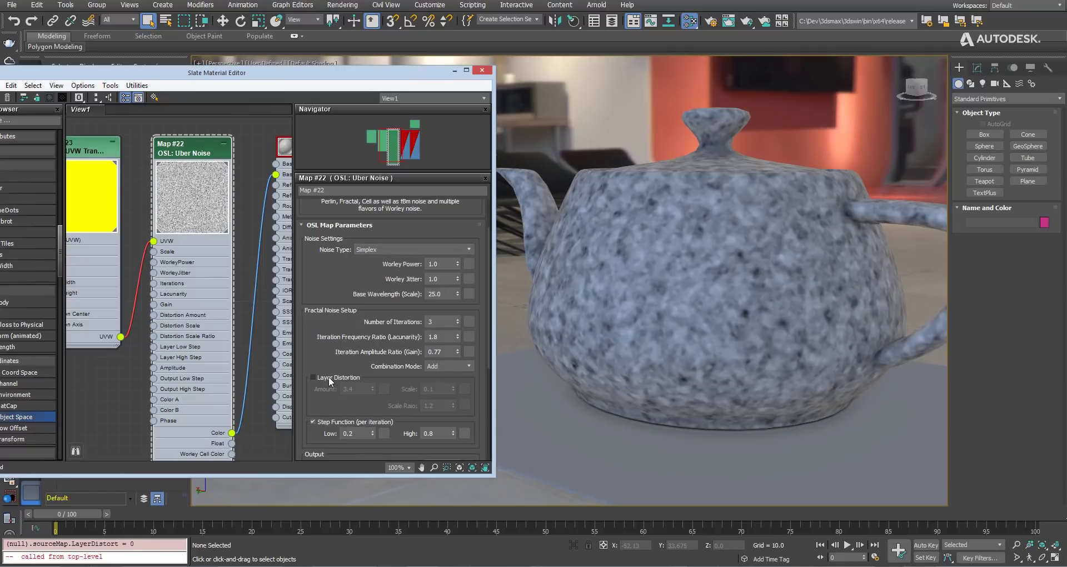
{"action": "scroll", "coordinate": [326, 359], "scroll_direction": "down", "scroll_amount": 2}
{"action": "left_click_drag", "start_coordinate": [372, 374], "coordinate": [372, 361]}
{"action": "scroll", "coordinate": [372, 361], "scroll_direction": "down", "scroll_amount": 1}
- Enable output stepping with Step High 0.48, and raise Gain to about 1.07
{"action": "left_click", "coordinate": [312, 379]}
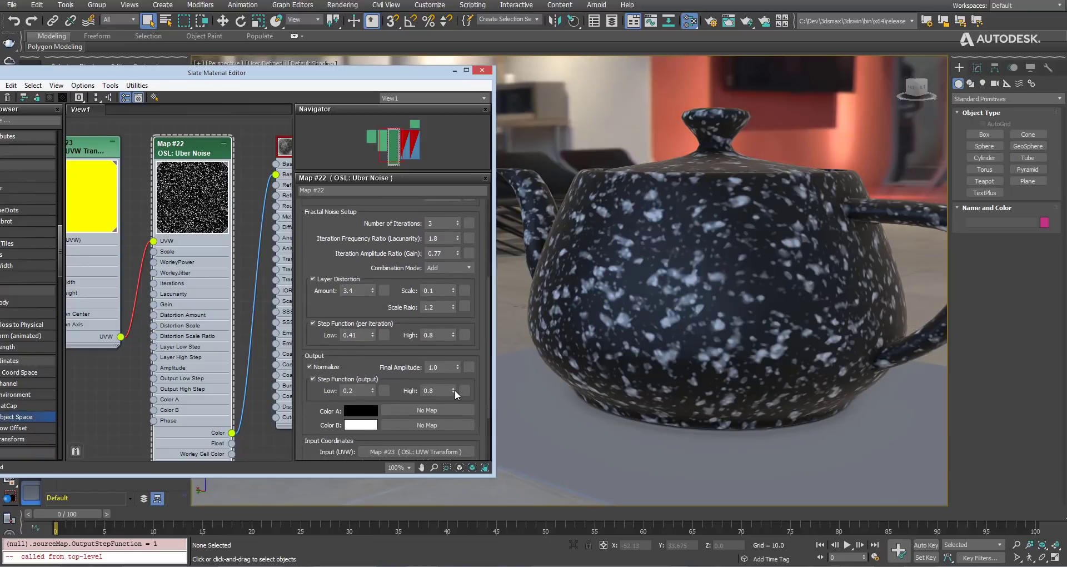
{"action": "left_click_drag", "start_coordinate": [453, 389], "coordinate": [454, 400]}
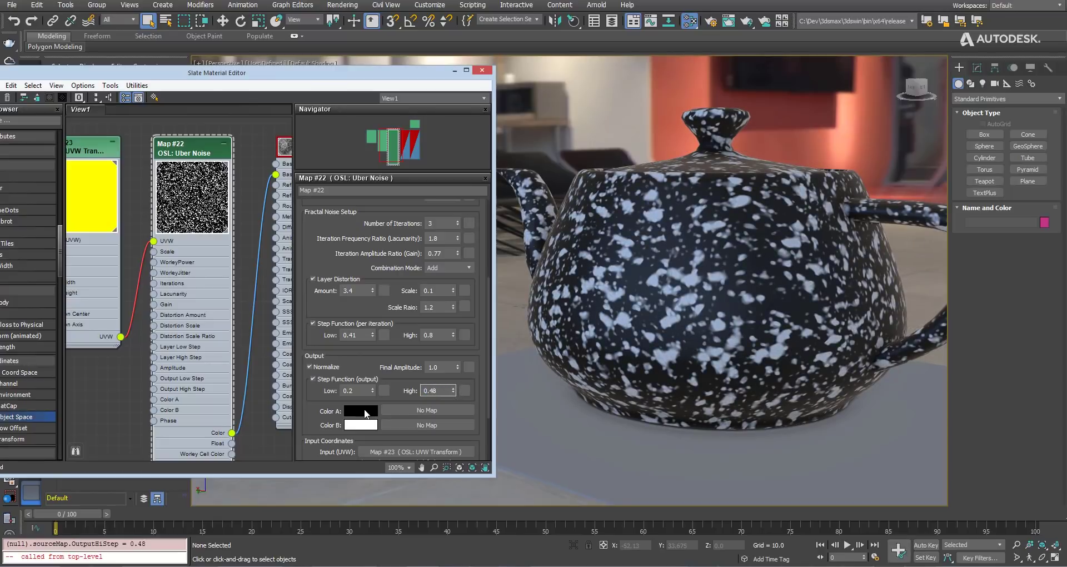
{"action": "scroll", "coordinate": [460, 269], "scroll_direction": "up", "scroll_amount": 1}
{"action": "left_click_drag", "start_coordinate": [458, 269], "coordinate": [458, 267]}
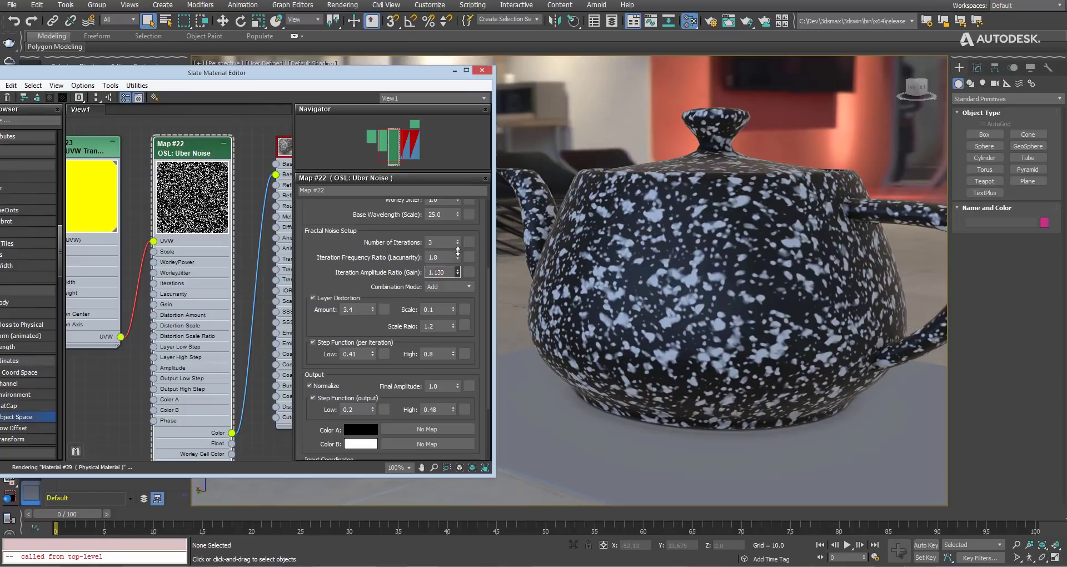
{"action": "left_click_drag", "start_coordinate": [458, 257], "coordinate": [458, 253]}
{"action": "type", "text": "1.07"}
- Set layer combination mode to Multiply and turn off both step functions
{"action": "left_click", "coordinate": [432, 307]}
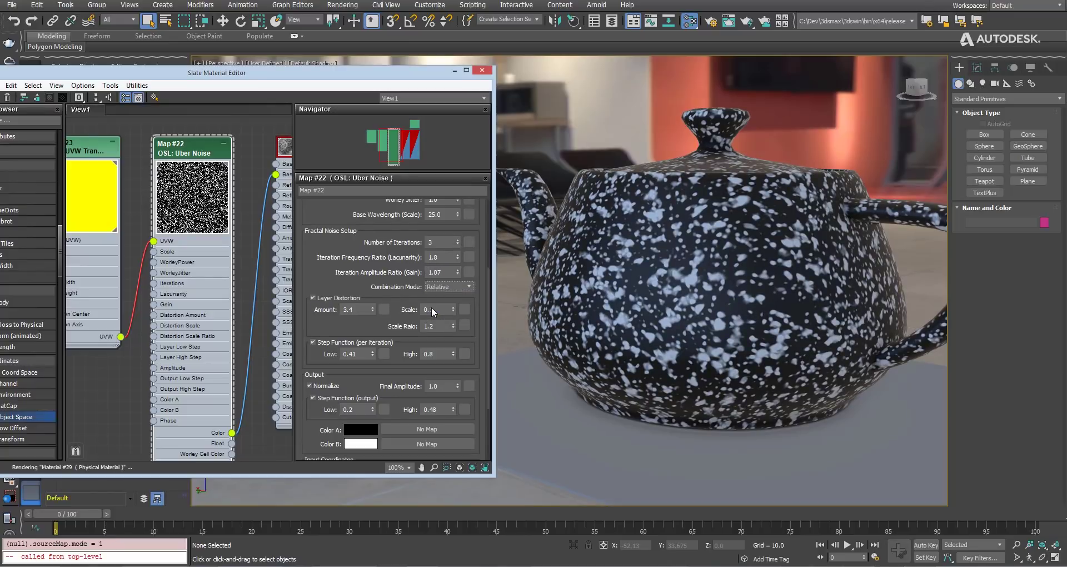
{"action": "left_click", "coordinate": [449, 287]}
{"action": "left_click", "coordinate": [437, 318]}
{"action": "left_click", "coordinate": [313, 342]}
{"action": "left_click", "coordinate": [313, 398]}
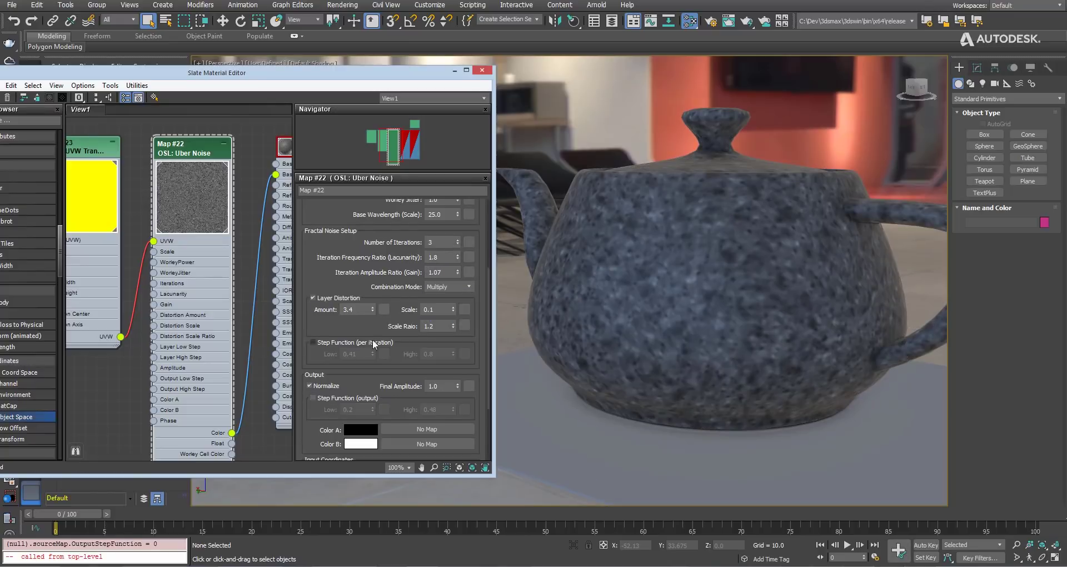
- Set Iterations to 5, Final Amplitude to 5.22, and increase Layer Distortion Amount
{"action": "left_click_drag", "start_coordinate": [458, 242], "coordinate": [458, 238]}
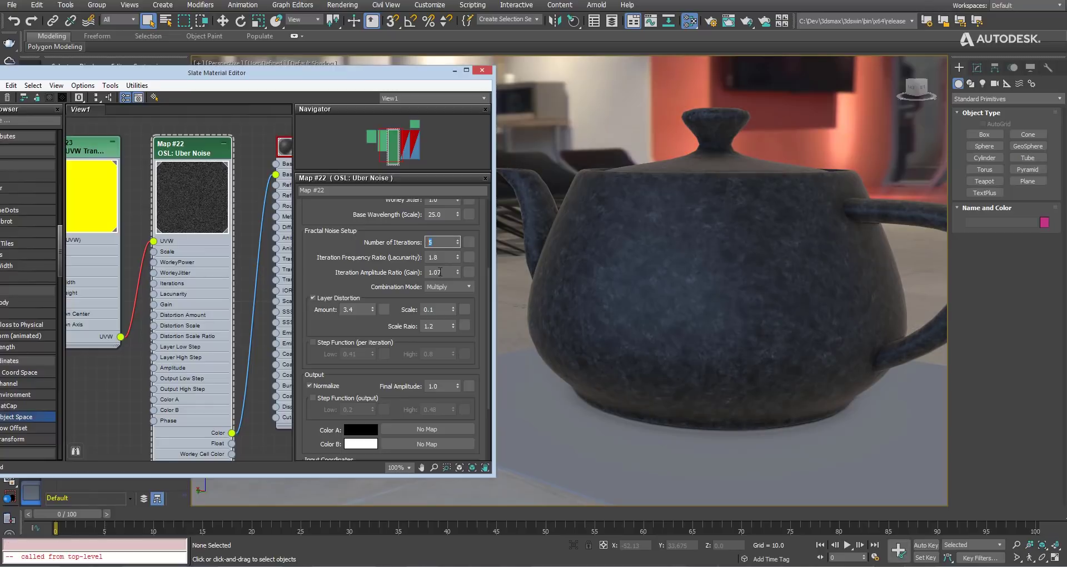
{"action": "left_click_drag", "start_coordinate": [458, 384], "coordinate": [458, 355]}
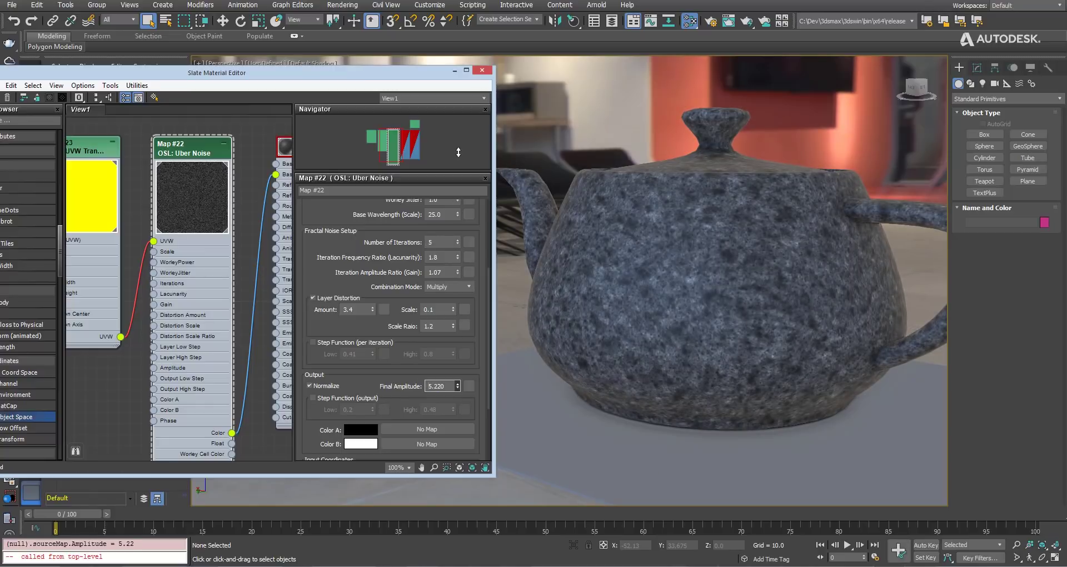
{"action": "left_click_drag", "start_coordinate": [372, 309], "coordinate": [375, 137]}
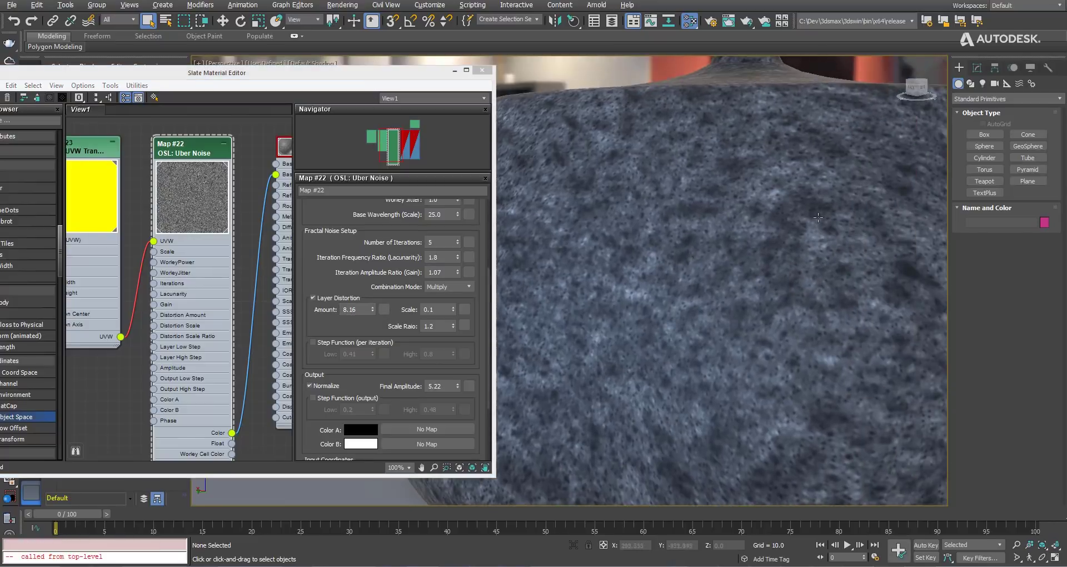
{"action": "scroll", "coordinate": [734, 242], "scroll_direction": "down", "scroll_amount": 5}
- Switch the bump Uber Noise to Worley Classic (Voronoi) and raise Lacunarity to about 2.29
{"action": "mouse_move", "coordinate": [733, 242]}
{"action": "middle_mouse_down", "text": "alt"}
{"action": "mouse_move", "coordinate": [695, 257]}
{"action": "mouse_move", "coordinate": [548, 250]}
{"action": "mouse_move", "coordinate": [502, 272]}
{"action": "middle_mouse_up", "text": "alt"}
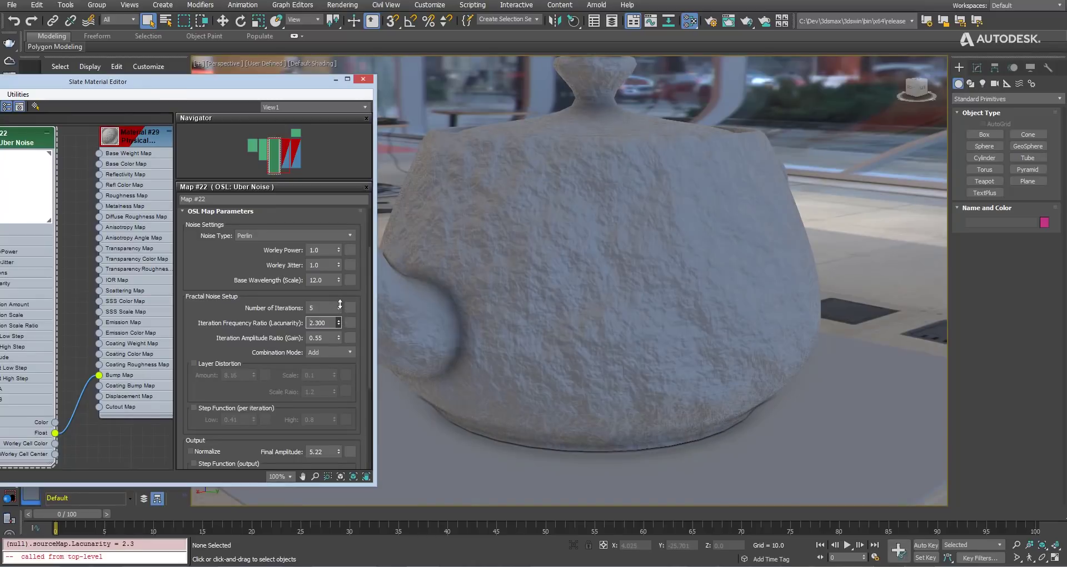
{"action": "type", "text": "2.04"}
{"action": "left_click", "coordinate": [270, 234]}
{"action": "left_click", "coordinate": [252, 267]}
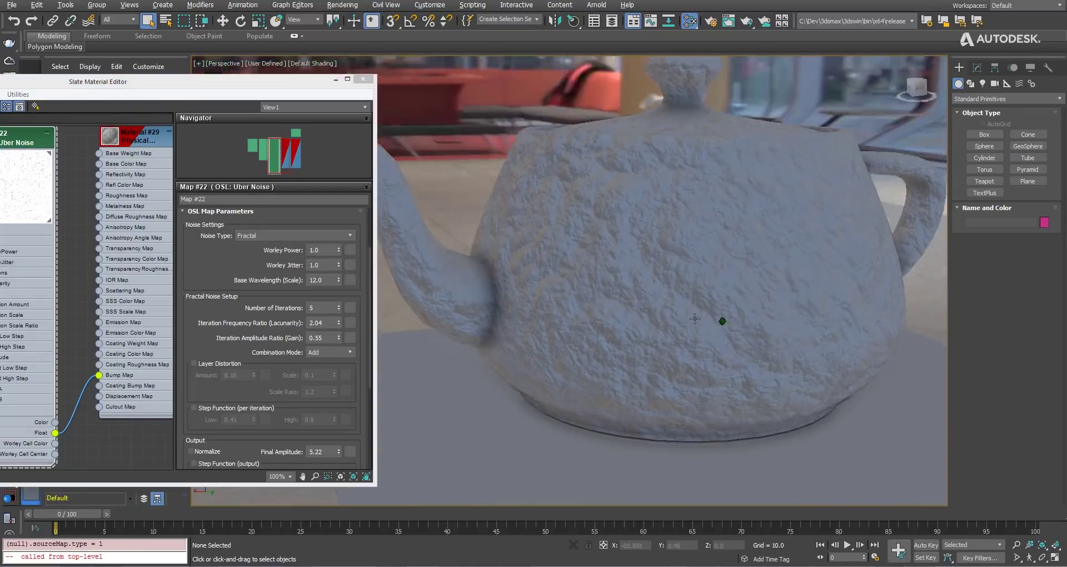
{"action": "left_click", "coordinate": [296, 235]}
{"action": "left_click", "coordinate": [249, 277]}
{"action": "left_click", "coordinate": [276, 235]}
{"action": "left_click", "coordinate": [270, 286]}
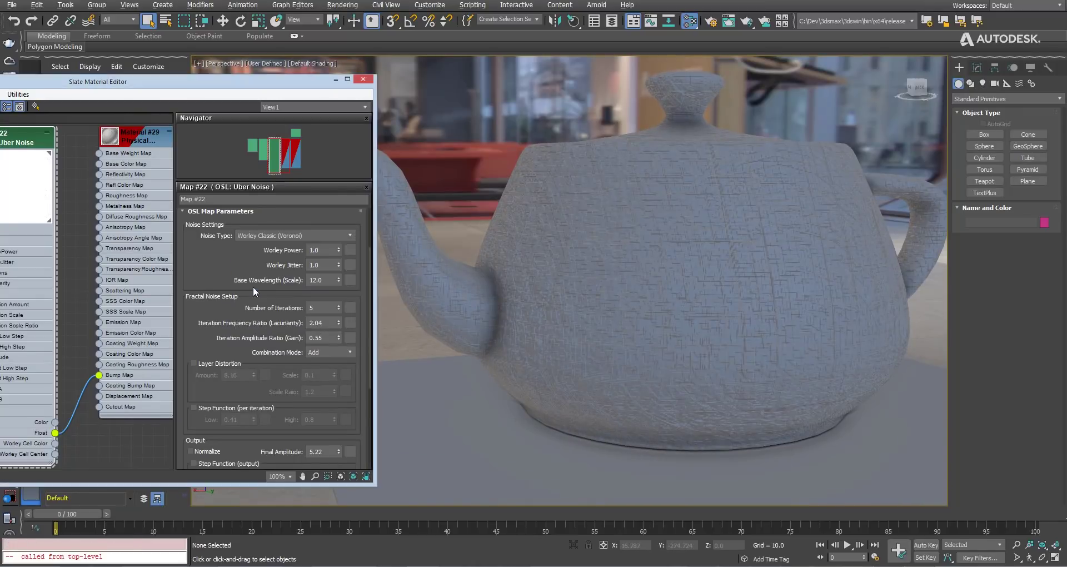
{"action": "left_click_drag", "start_coordinate": [340, 310], "coordinate": [339, 340]}
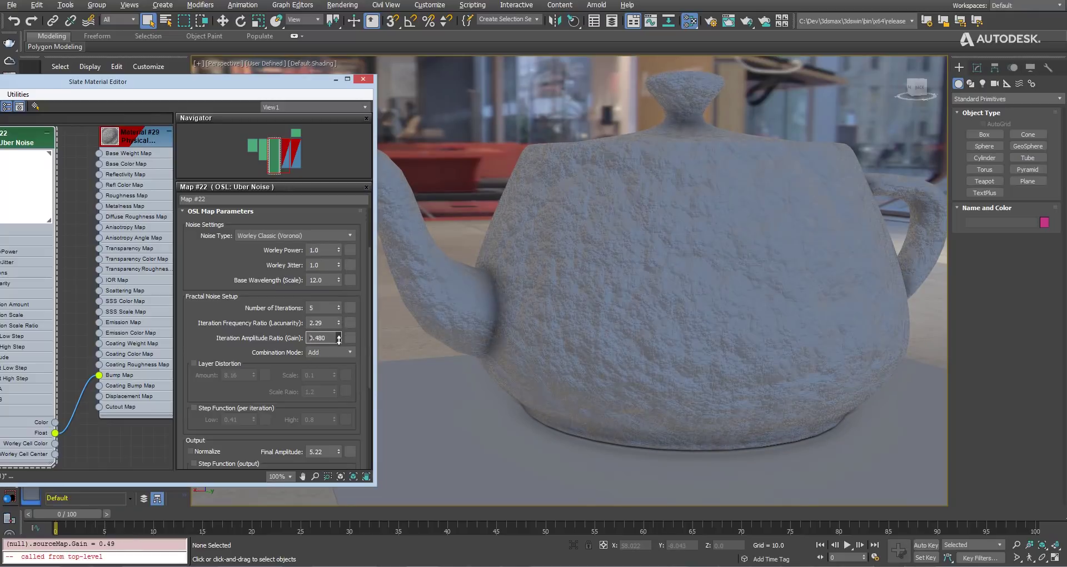
{"action": "scroll", "coordinate": [309, 369], "scroll_direction": "down", "scroll_amount": 3}
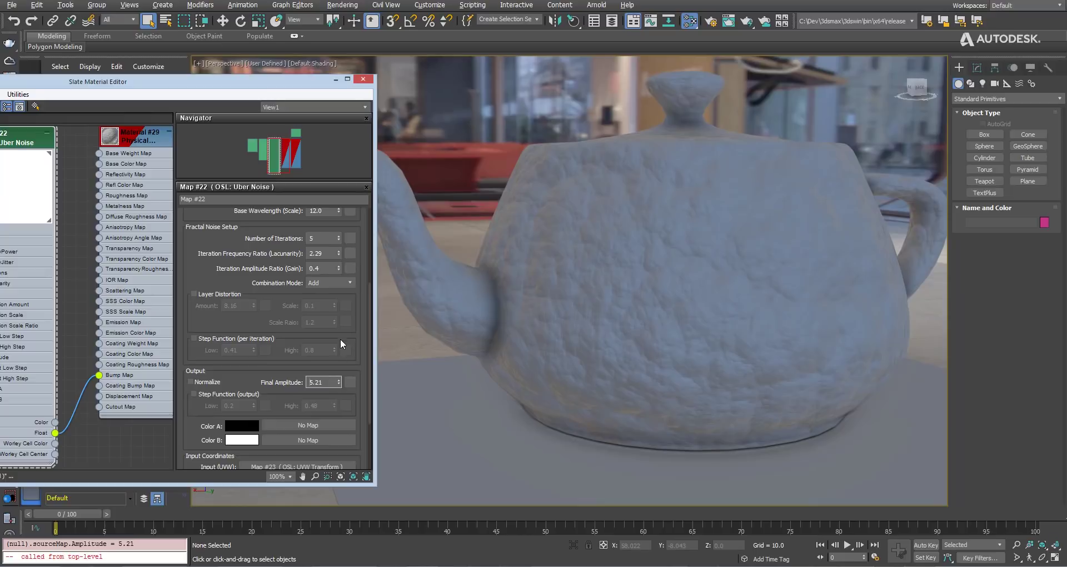